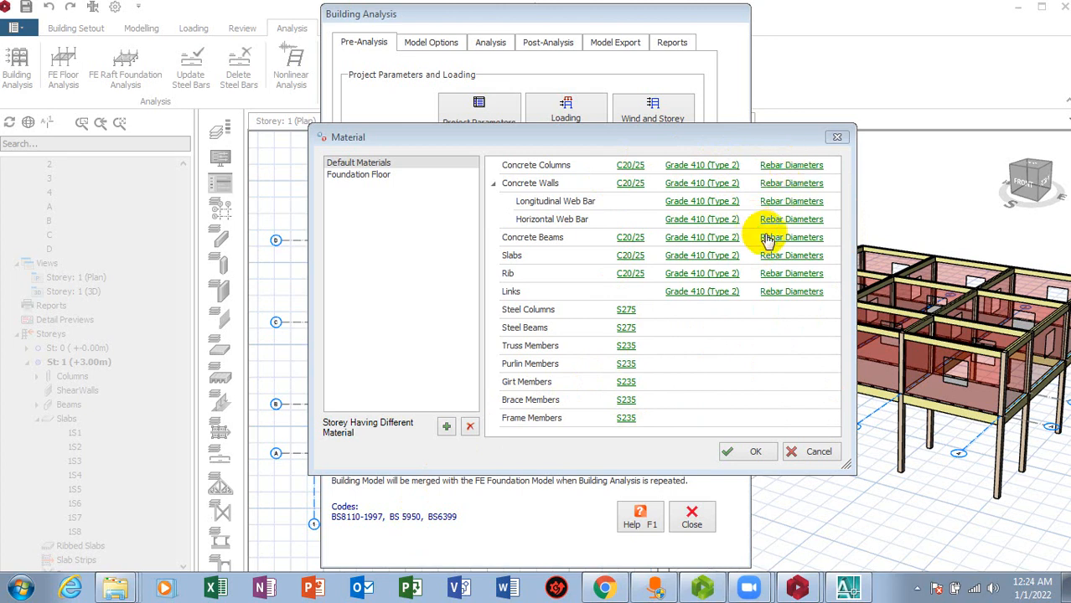
Review which rebar diameters are enabled for concrete columns in the default materials.
{"action": "left_click", "coordinate": [796, 166]}
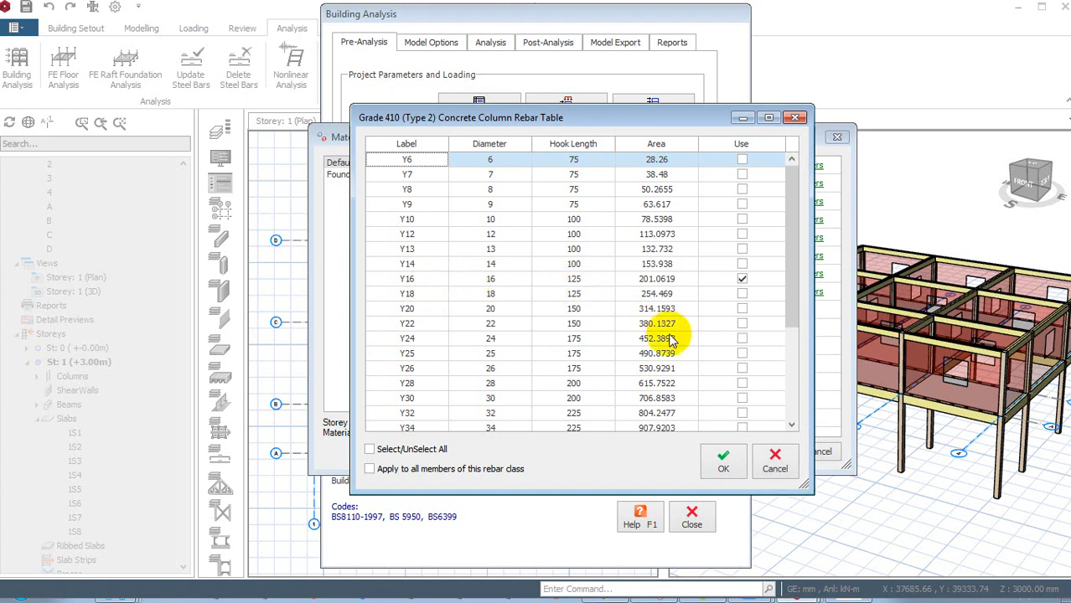
{"action": "left_click", "coordinate": [727, 463]}
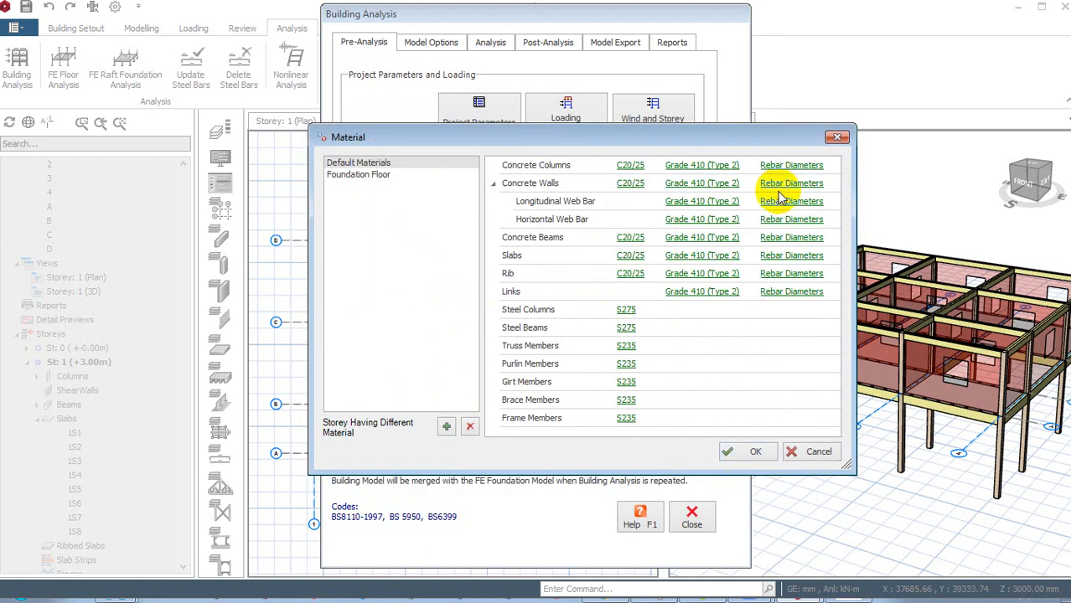
{"action": "left_click", "coordinate": [791, 167]}
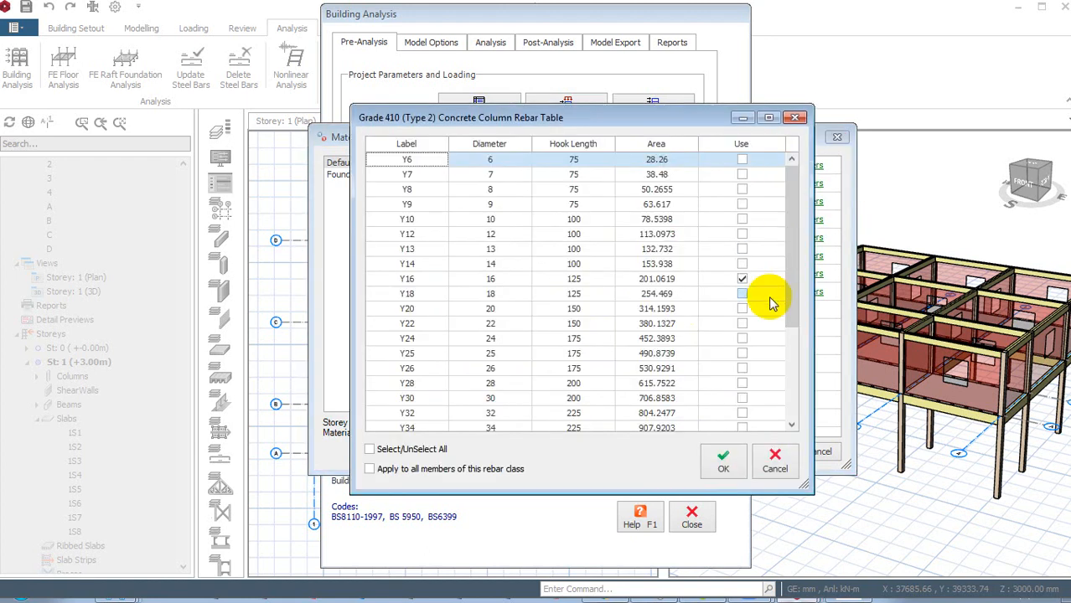
{"action": "mouse_move", "coordinate": [791, 253]}
{"action": "left_mouse_down"}
{"action": "mouse_move", "coordinate": [787, 365]}
{"action": "mouse_move", "coordinate": [796, 260]}
{"action": "left_mouse_up"}
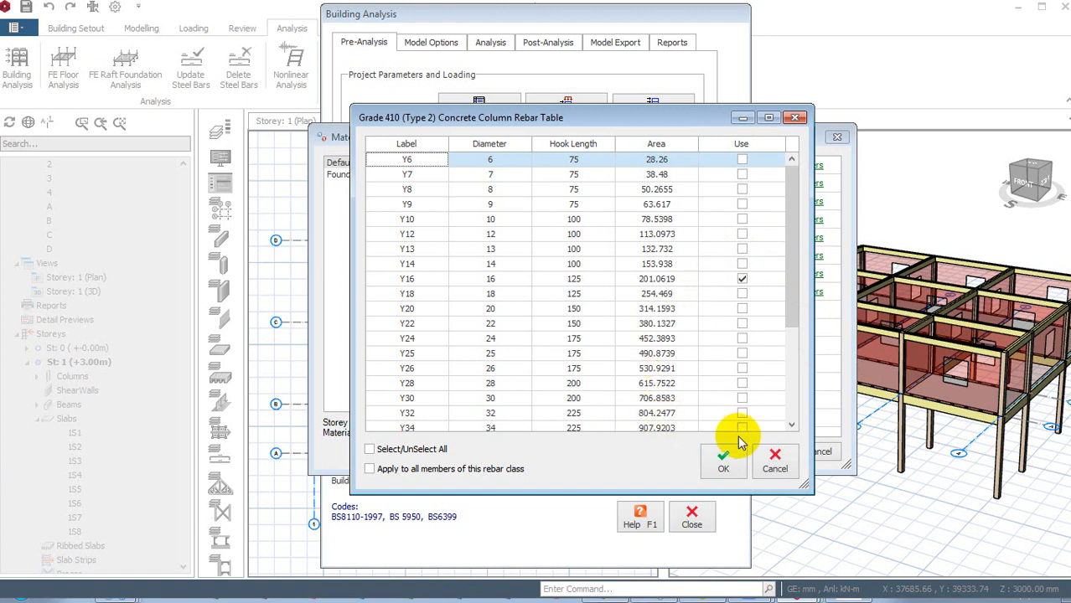
{"action": "left_click", "coordinate": [723, 461]}
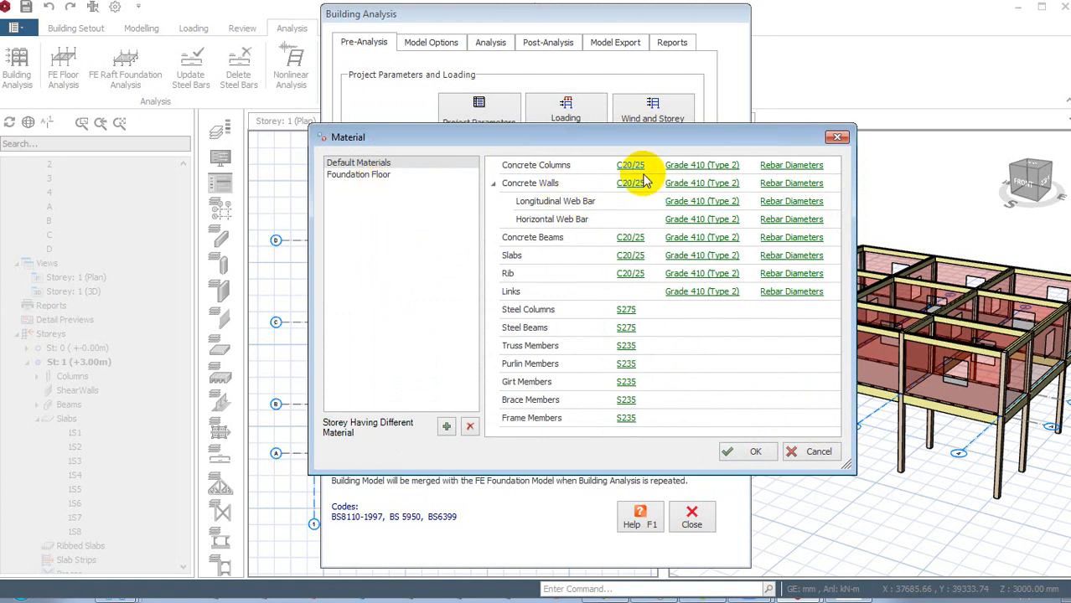
Clear all rebar sizes for concrete beams in the default materials and enable only Y16.
{"action": "left_click", "coordinate": [769, 238]}
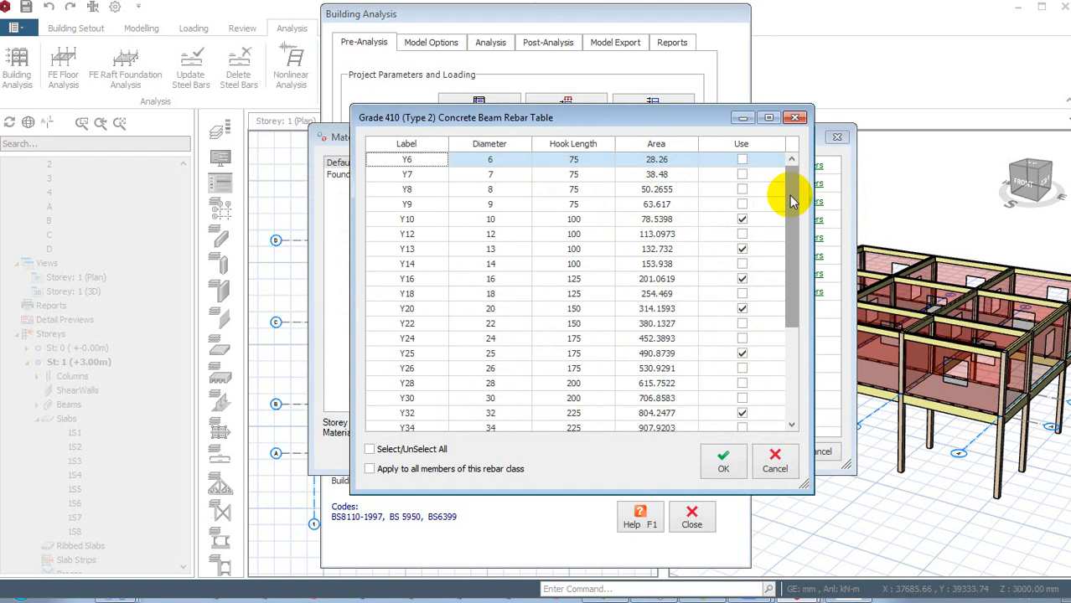
{"action": "left_click", "coordinate": [382, 453]}
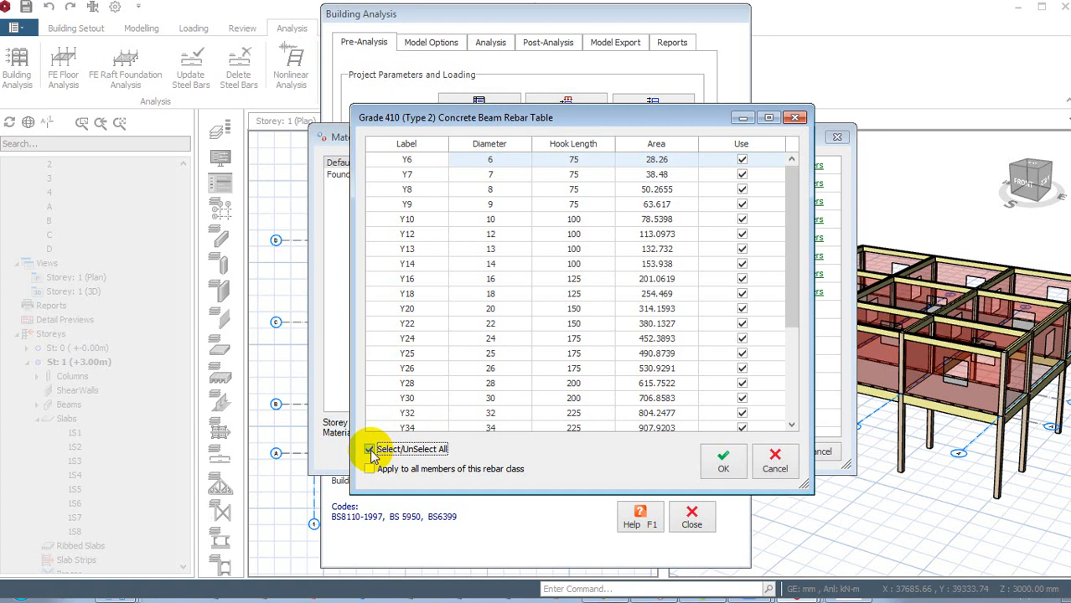
{"action": "left_click", "coordinate": [370, 451]}
{"action": "left_click", "coordinate": [380, 452]}
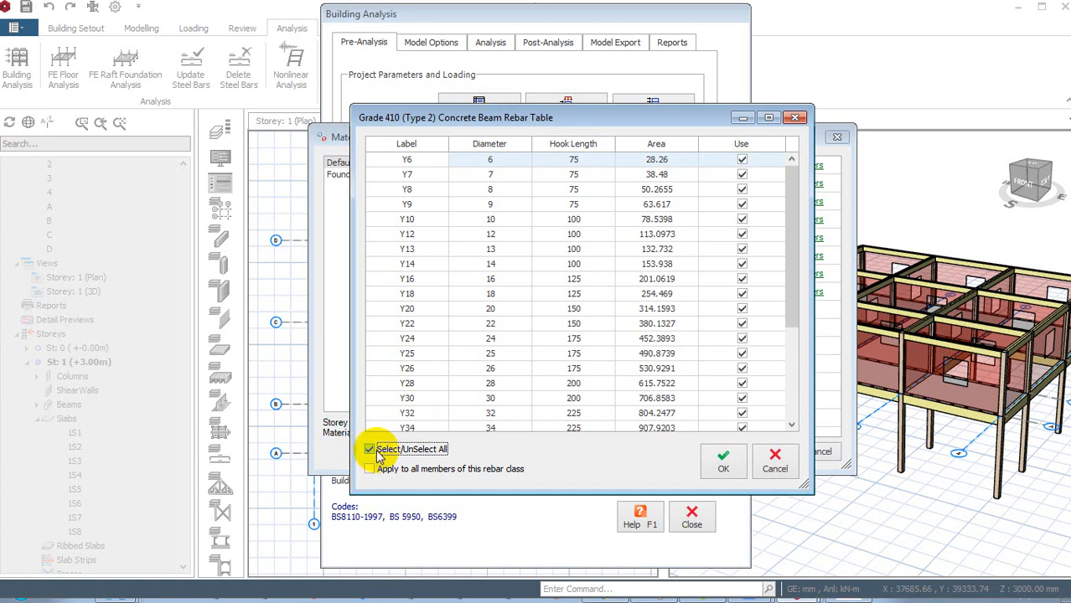
{"action": "left_click", "coordinate": [370, 450]}
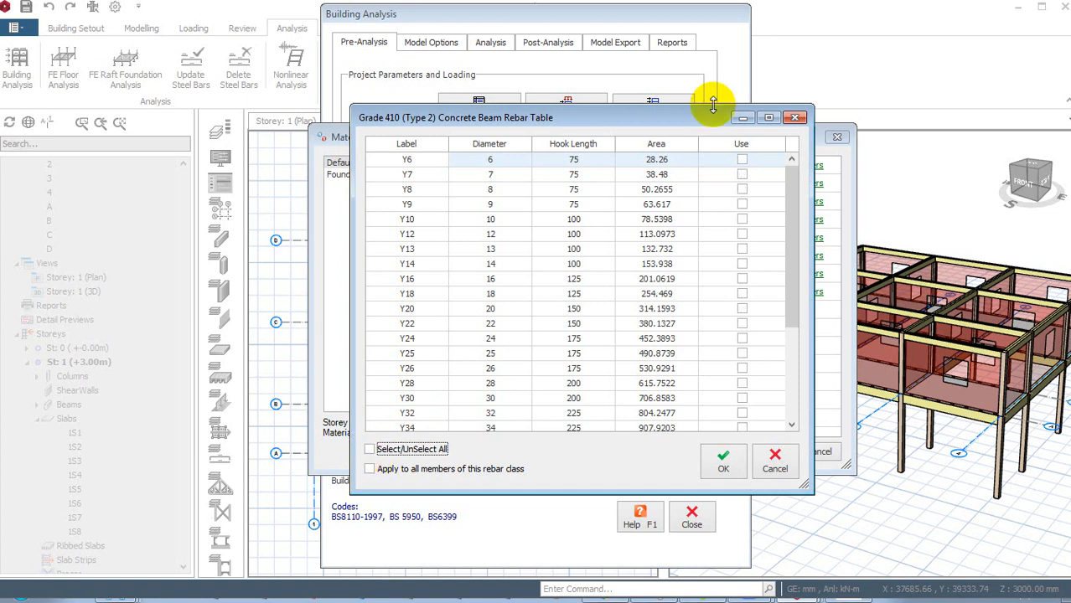
{"action": "left_click_drag", "start_coordinate": [681, 124], "coordinate": [612, 132]}
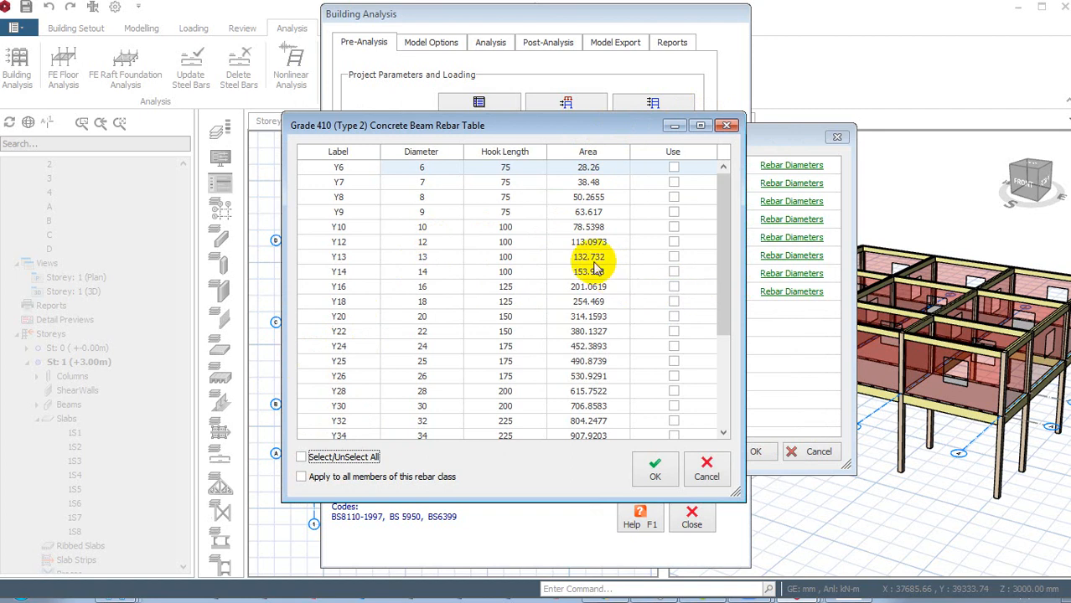
{"action": "left_click", "coordinate": [674, 288]}
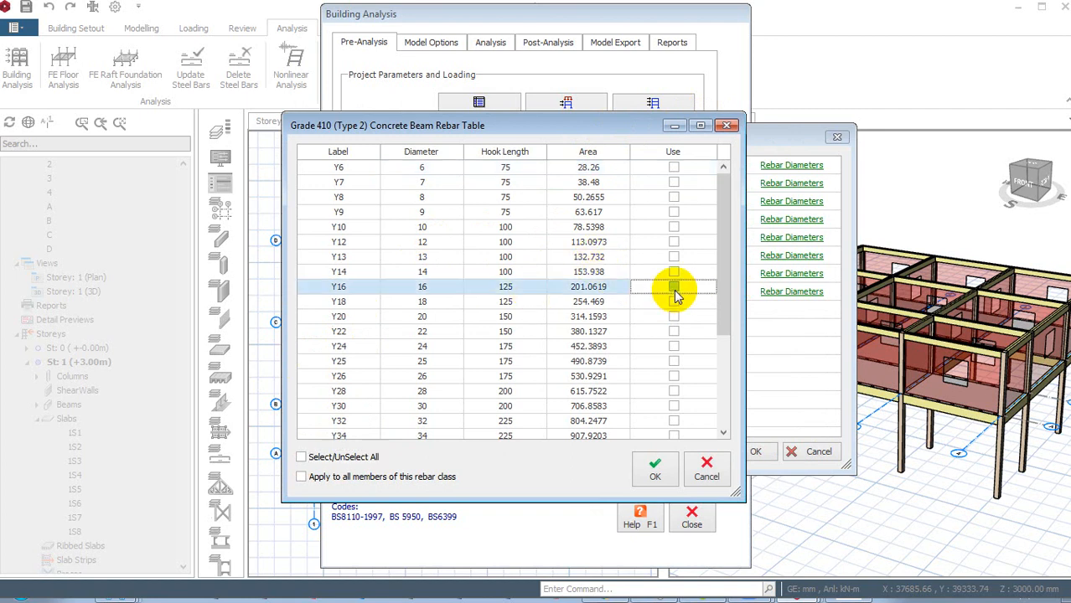
{"action": "left_click", "coordinate": [653, 477]}
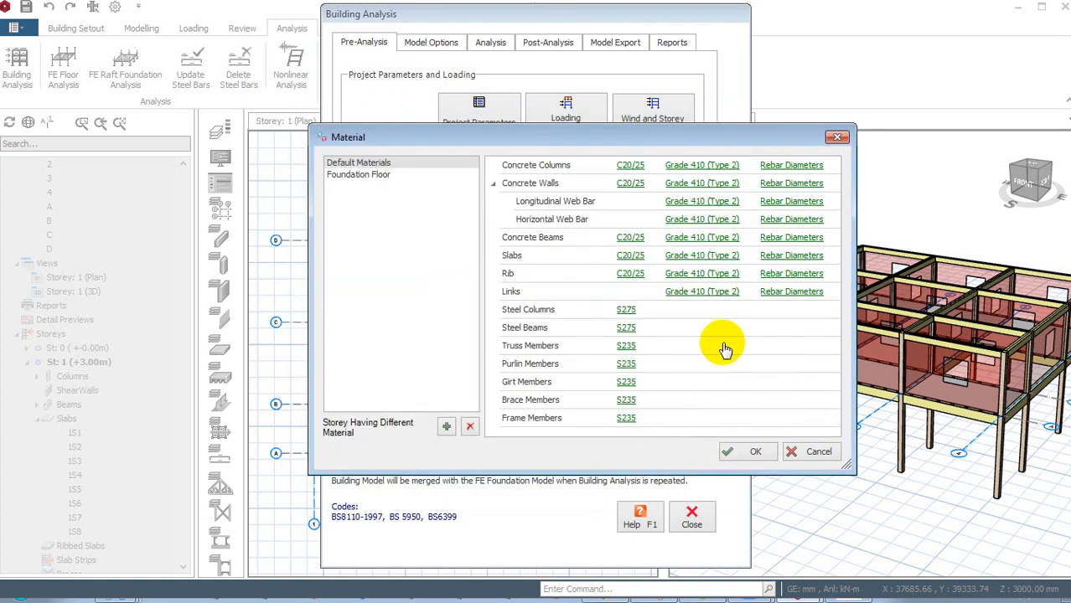
Clear all rebar sizes for slabs in the default materials and enable only Y12.
{"action": "left_click", "coordinate": [809, 260]}
{"action": "left_click", "coordinate": [409, 451]}
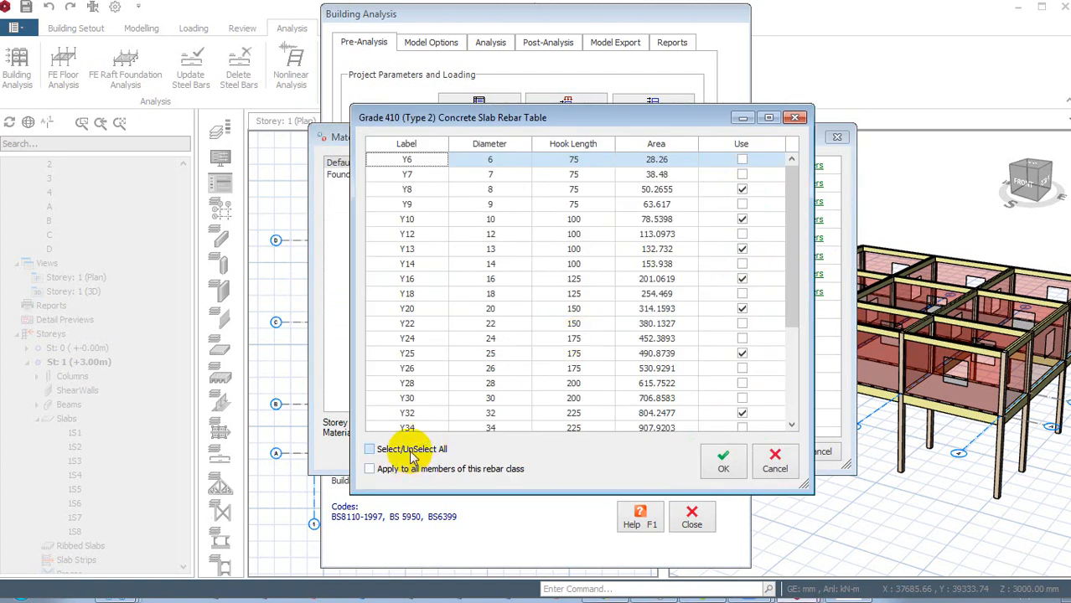
{"action": "left_click", "coordinate": [410, 451]}
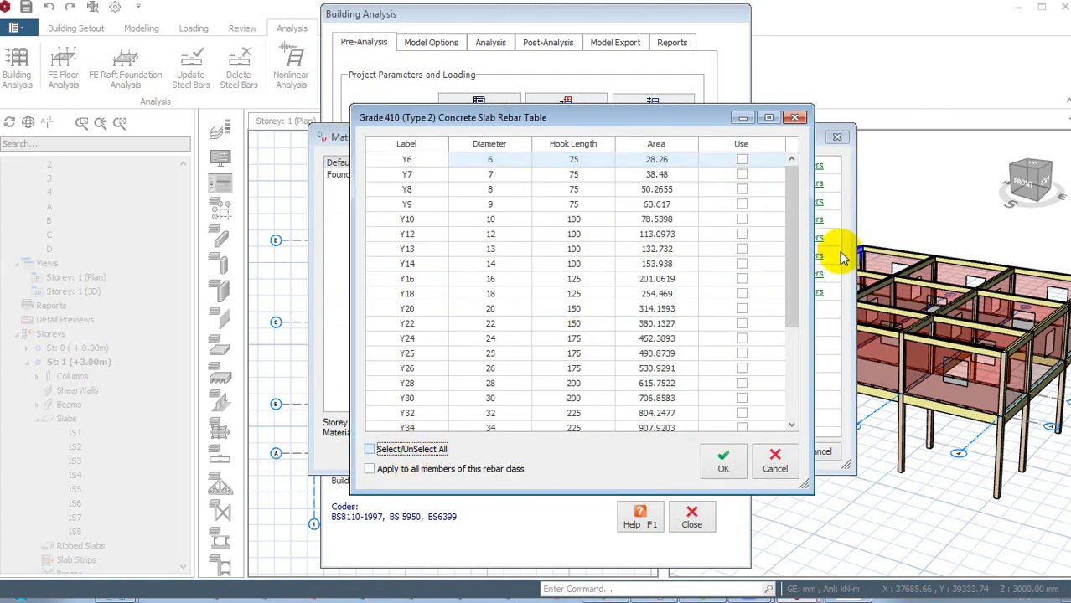
{"action": "left_click", "coordinate": [741, 236]}
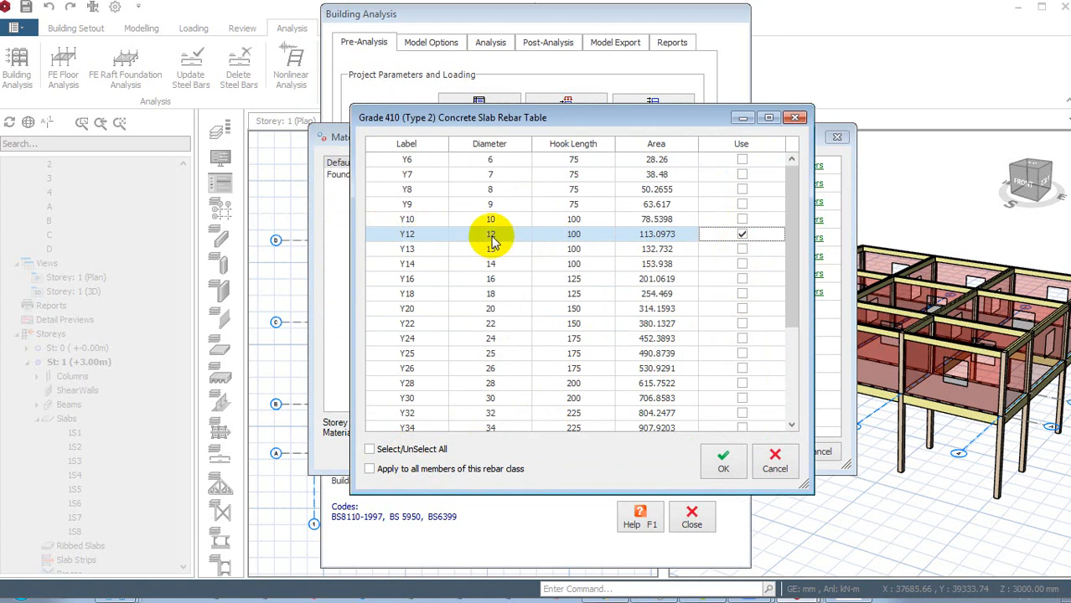
{"action": "left_click", "coordinate": [723, 461]}
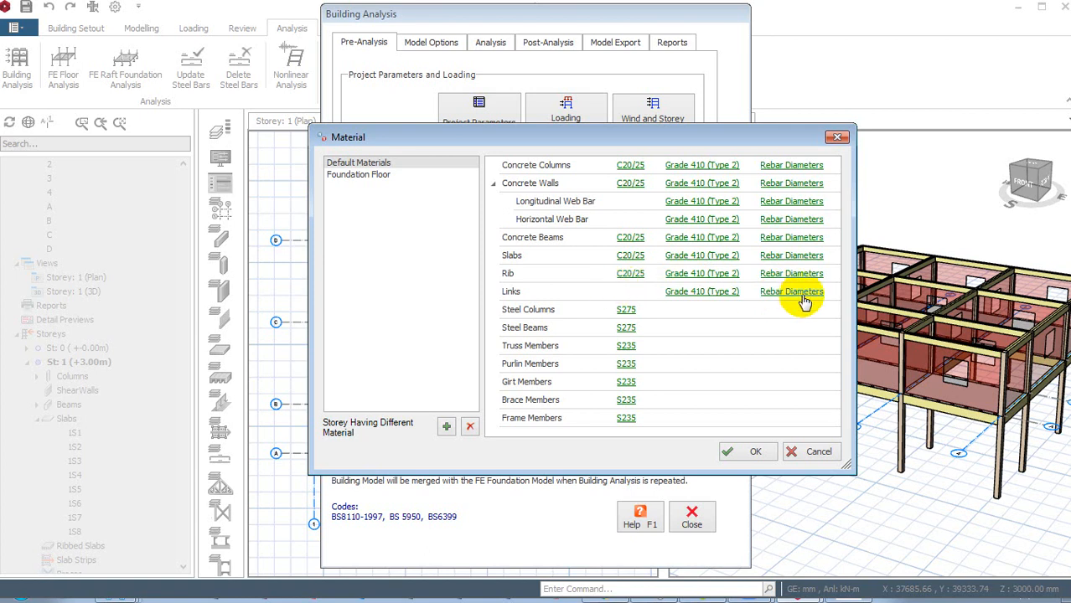
Clear all rebar sizes for links in the default materials and enable only Y10.
{"action": "left_click", "coordinate": [800, 293]}
{"action": "left_click", "coordinate": [382, 452]}
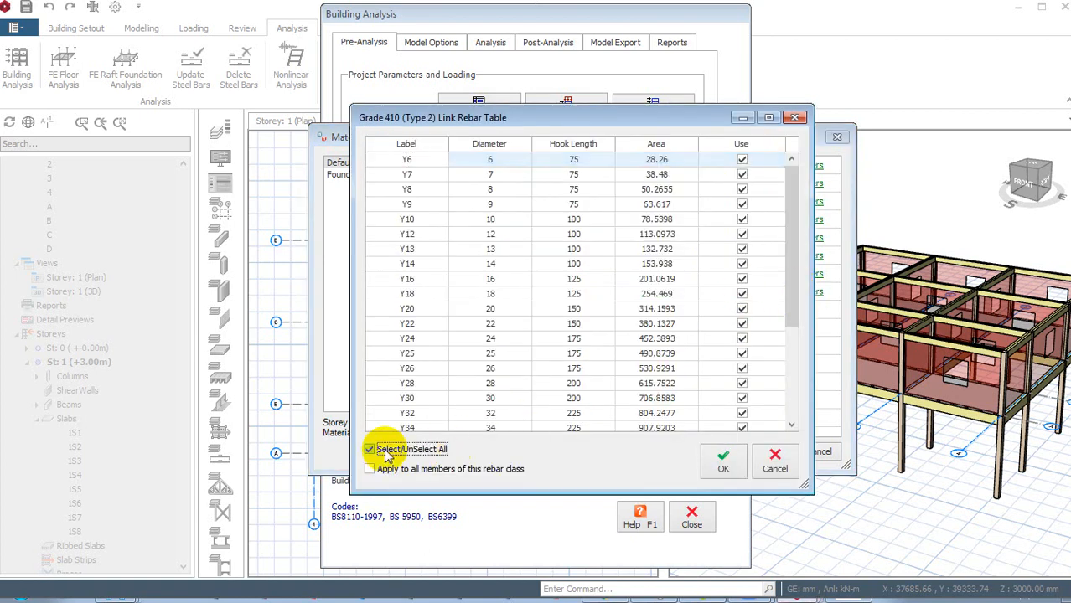
{"action": "left_click", "coordinate": [385, 452]}
{"action": "left_click", "coordinate": [742, 221]}
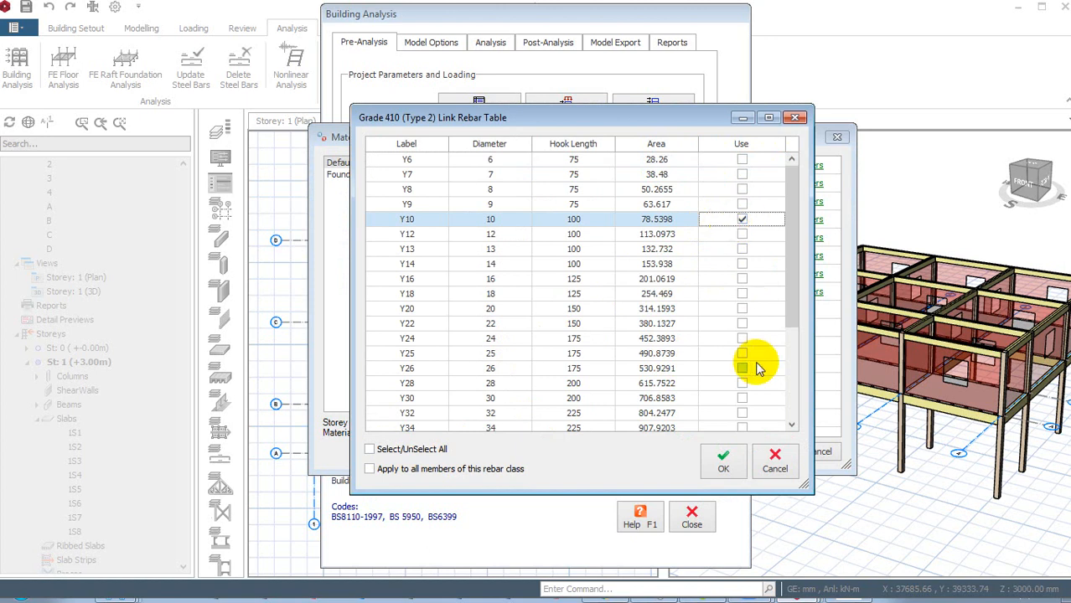
{"action": "left_click", "coordinate": [725, 465]}
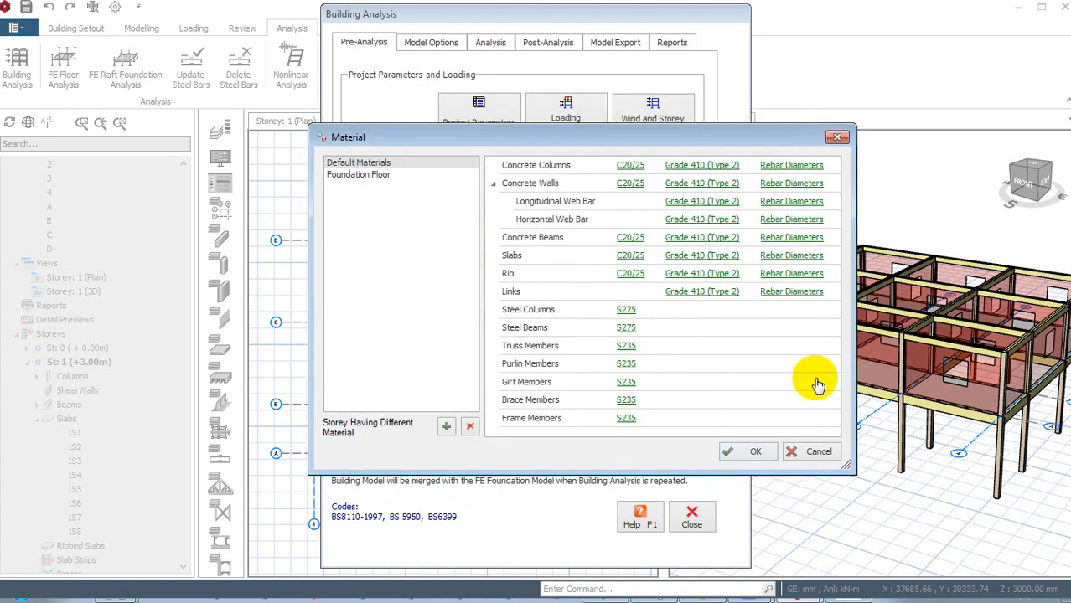
For the foundation floor, clear all foundation rebar sizes and enable only Y12.
{"action": "left_click", "coordinate": [368, 176]}
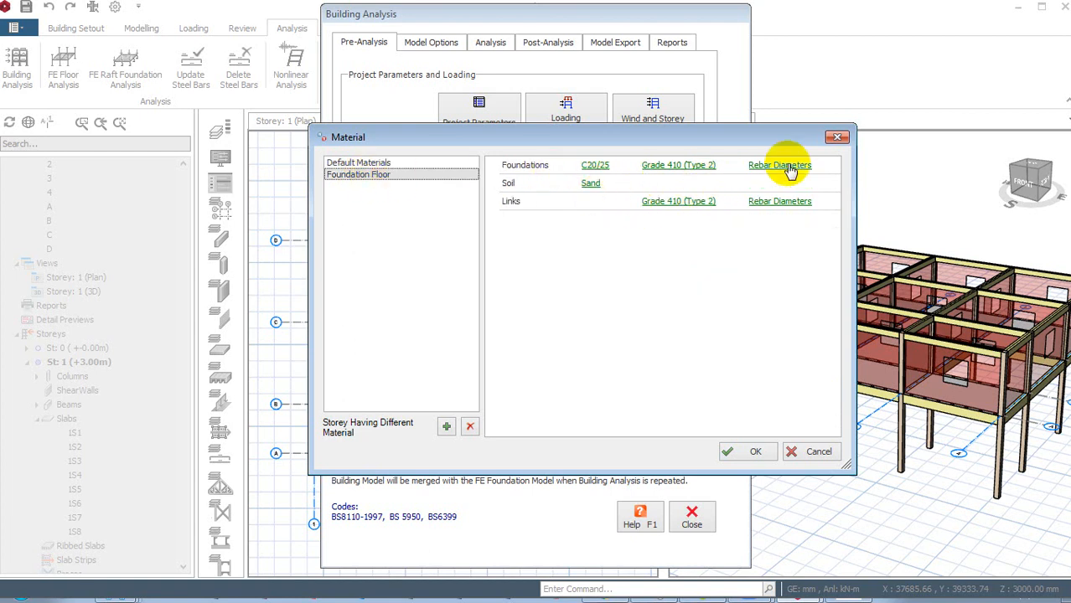
{"action": "left_click", "coordinate": [763, 168]}
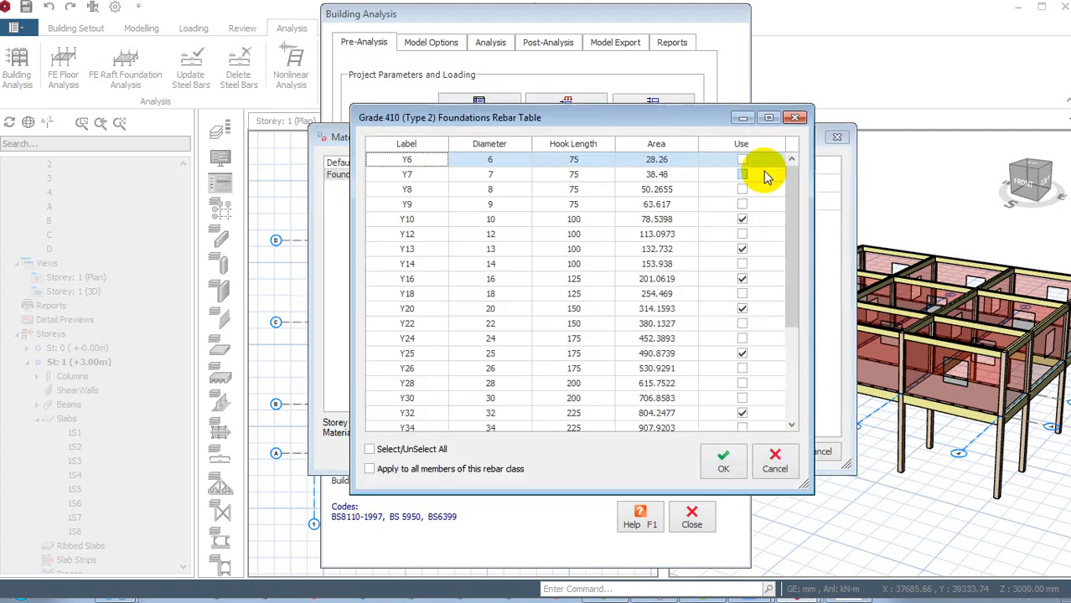
{"action": "left_click", "coordinate": [402, 449]}
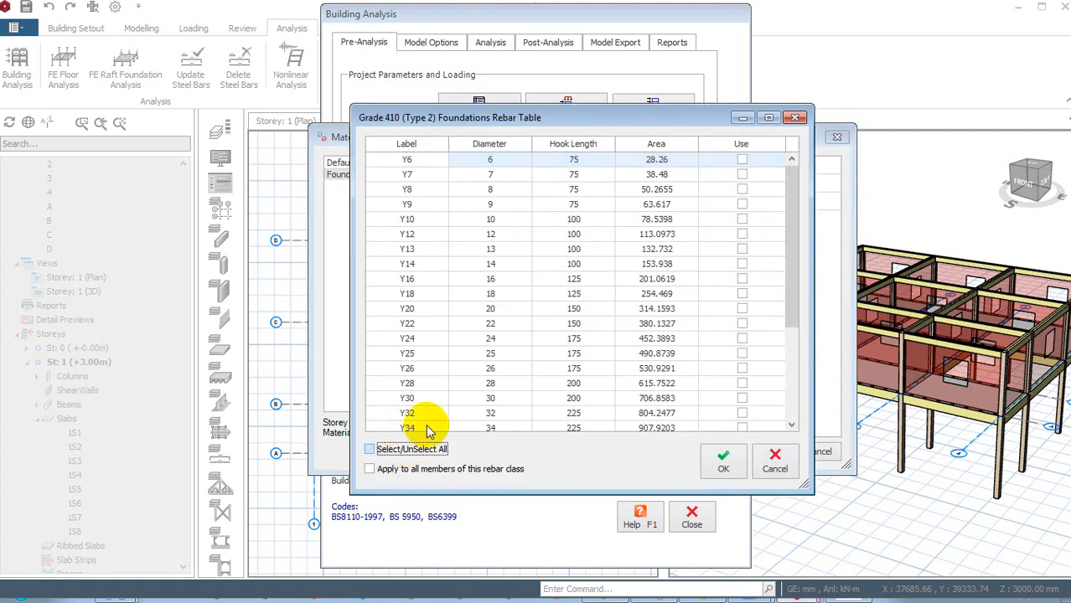
{"action": "left_click", "coordinate": [742, 234]}
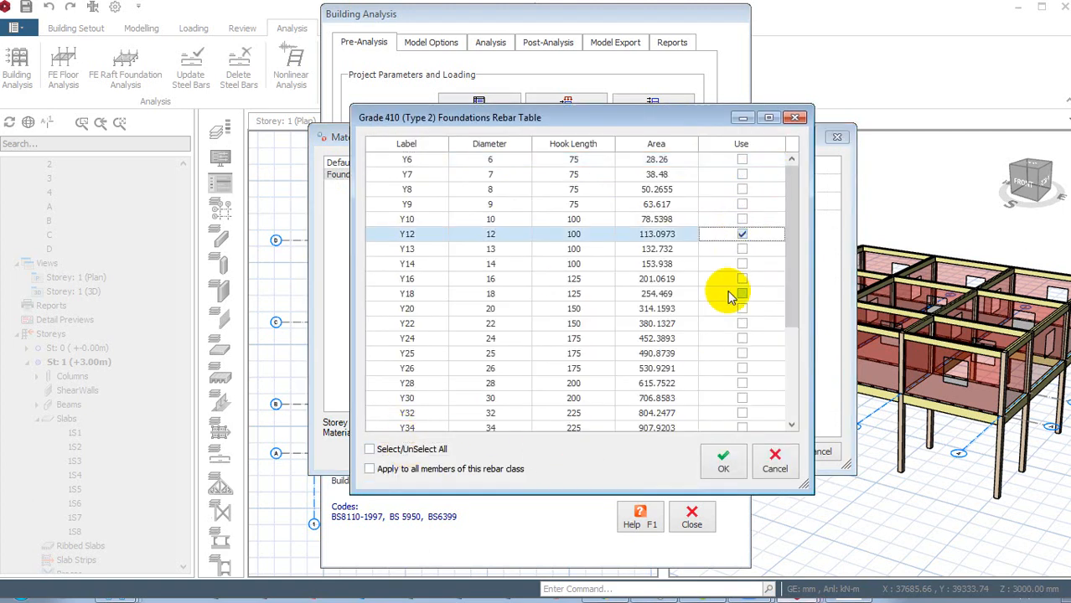
{"action": "left_click", "coordinate": [723, 461]}
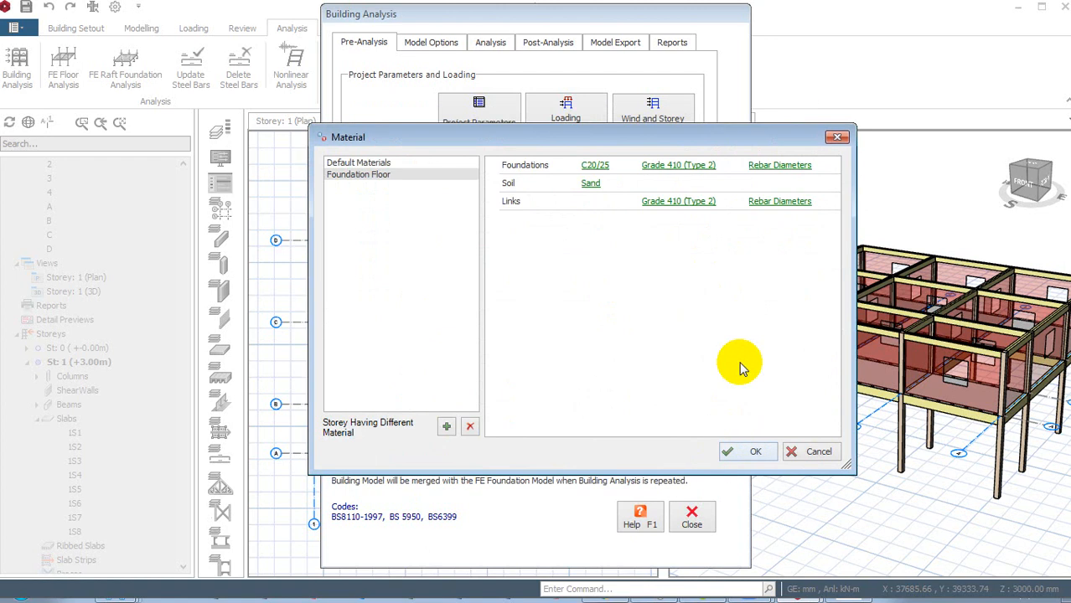
Check the foundation floor's link rebar sizes and Sand soil properties, and accept the material settings.
{"action": "left_click", "coordinate": [767, 202]}
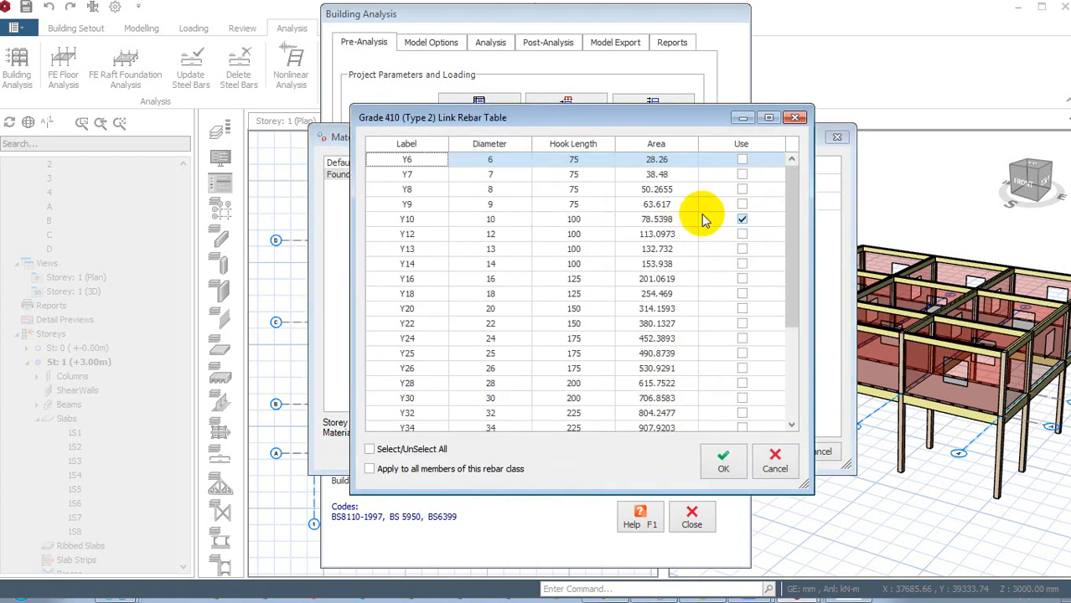
{"action": "left_click", "coordinate": [723, 461]}
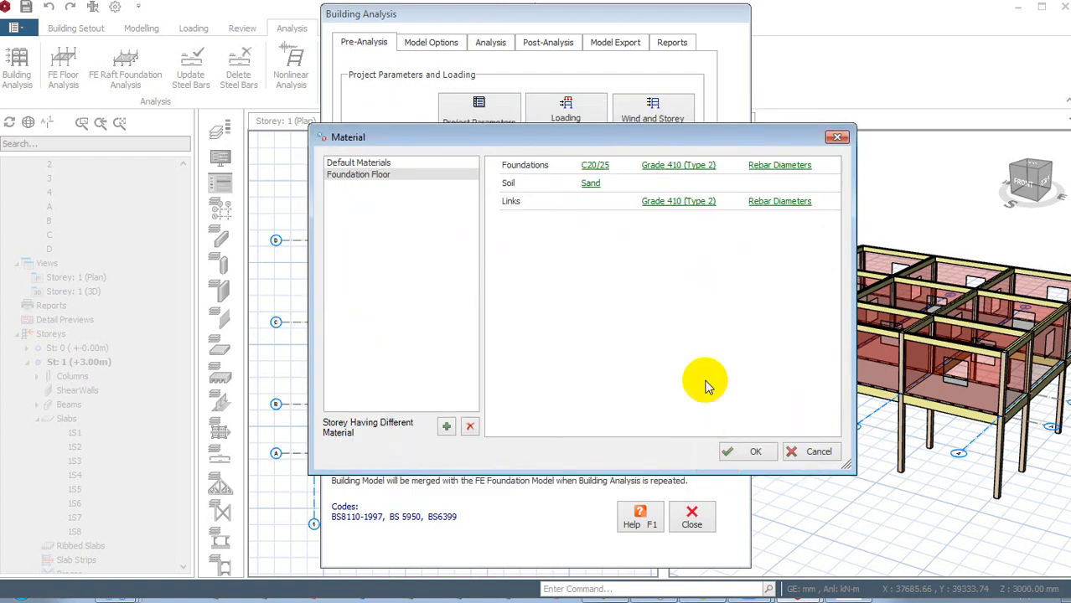
{"action": "left_click", "coordinate": [590, 186]}
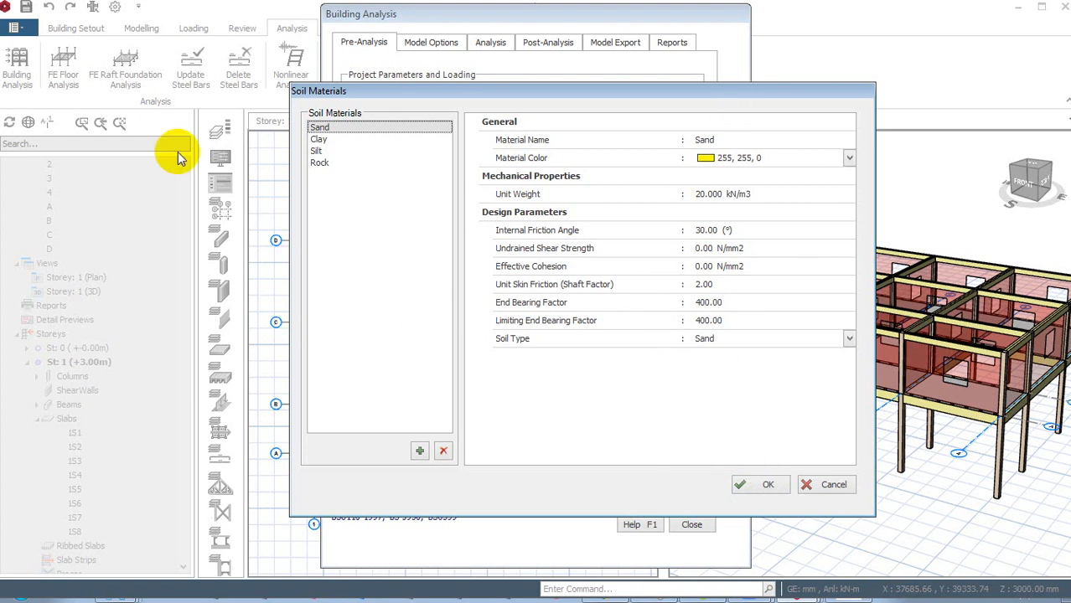
{"action": "left_click", "coordinate": [756, 486]}
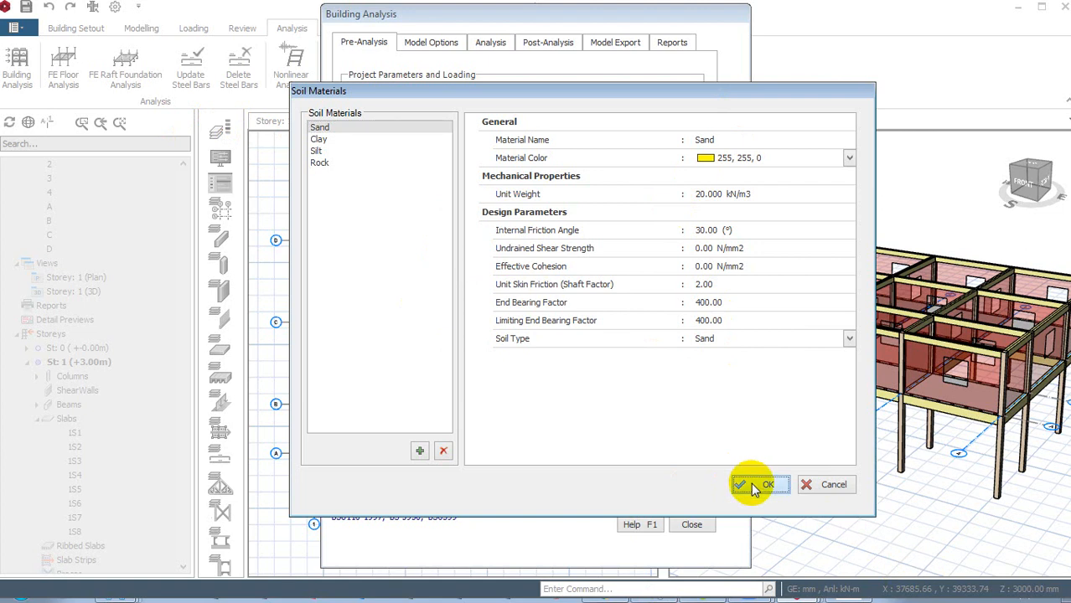
{"action": "left_click", "coordinate": [757, 452]}
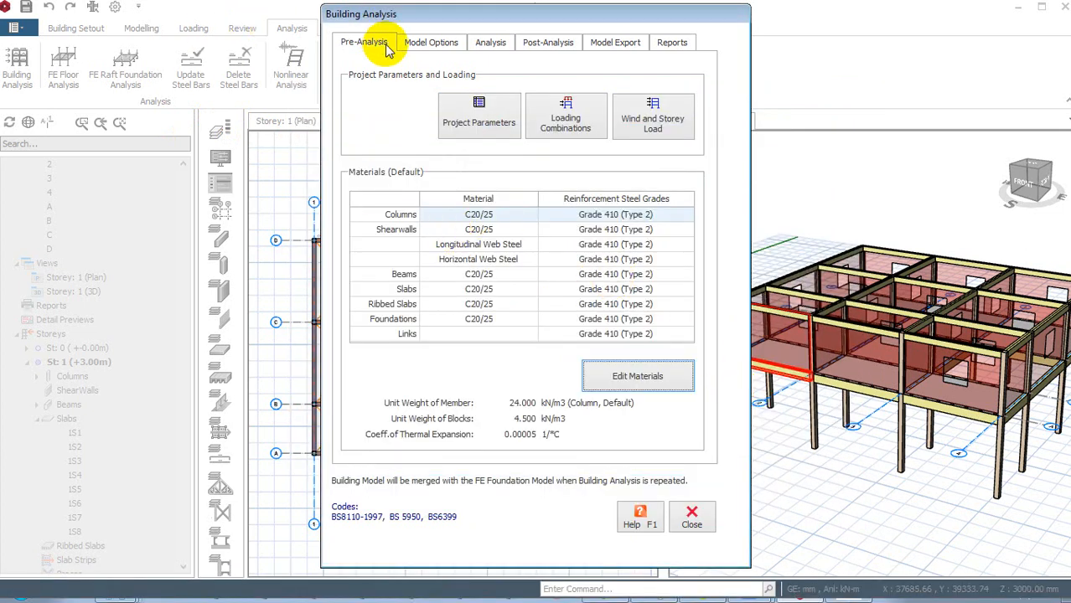
Review the design codes in the project parameters, including the available concrete design codes, without changing the selection.
{"action": "left_click", "coordinate": [479, 121]}
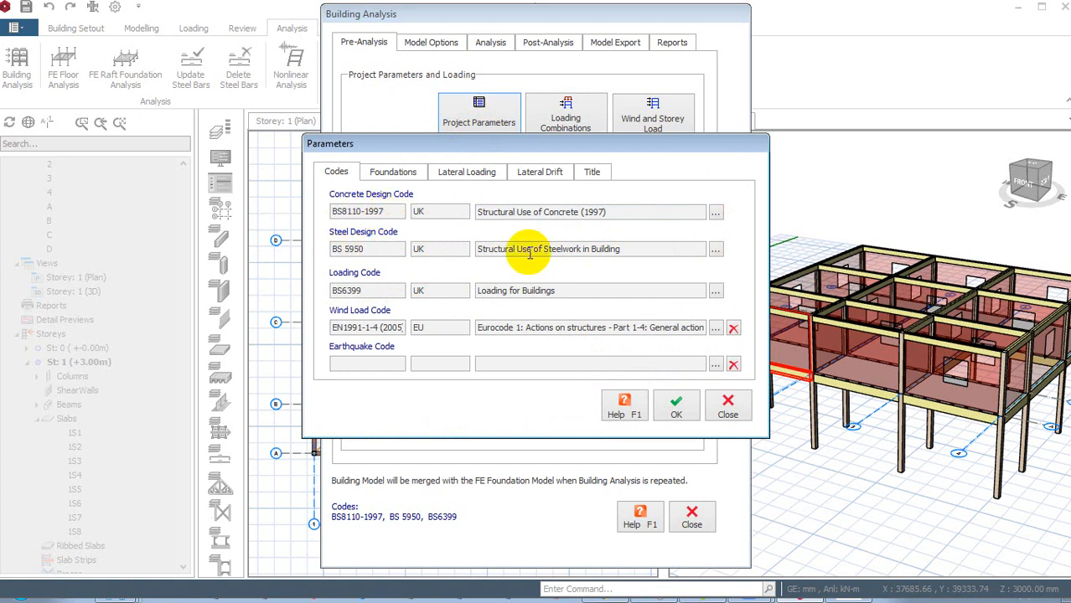
{"action": "left_click", "coordinate": [717, 214]}
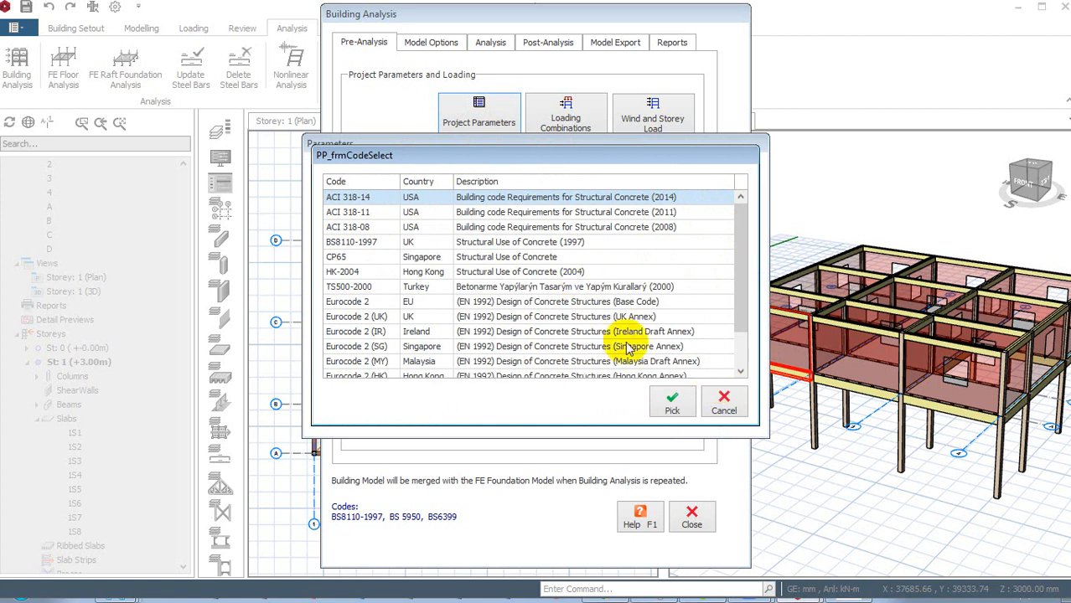
{"action": "left_click_drag", "start_coordinate": [741, 257], "coordinate": [726, 360]}
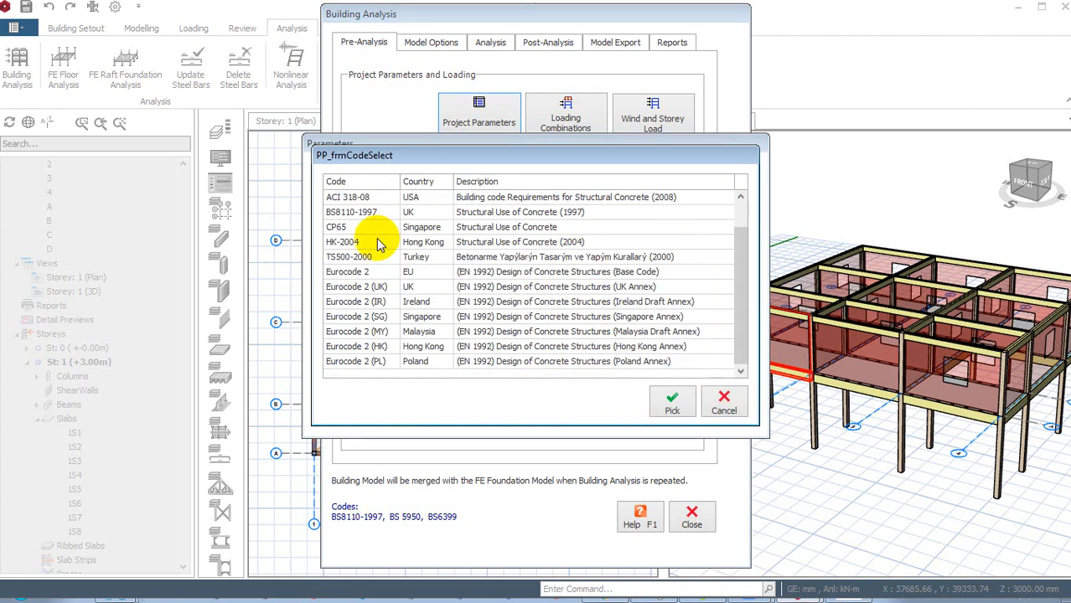
{"action": "left_click_drag", "start_coordinate": [740, 308], "coordinate": [757, 224]}
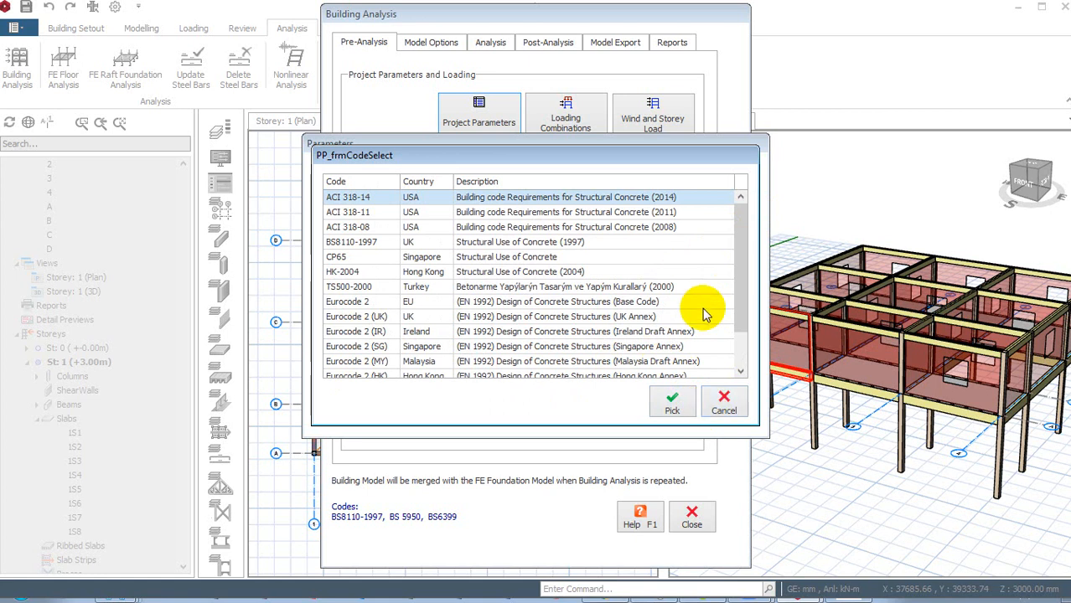
{"action": "left_click", "coordinate": [726, 406]}
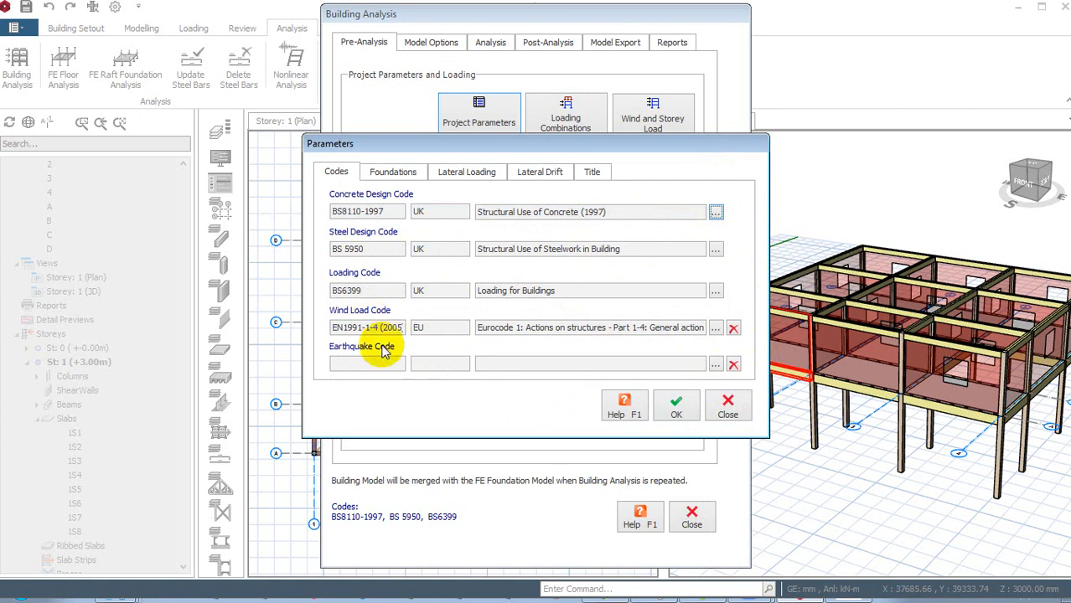
{"action": "left_click", "coordinate": [392, 174]}
{"action": "left_click", "coordinate": [338, 172]}
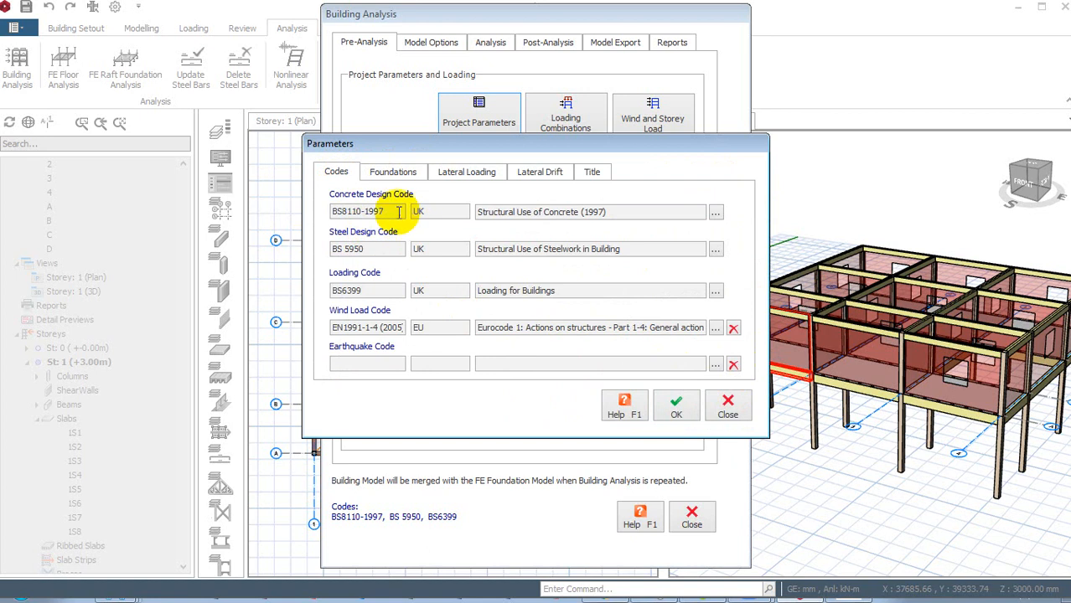
Review the soil values for foundations, the notional lateral loading settings and the lateral drift bracing options in the project parameters.
{"action": "left_click", "coordinate": [395, 176]}
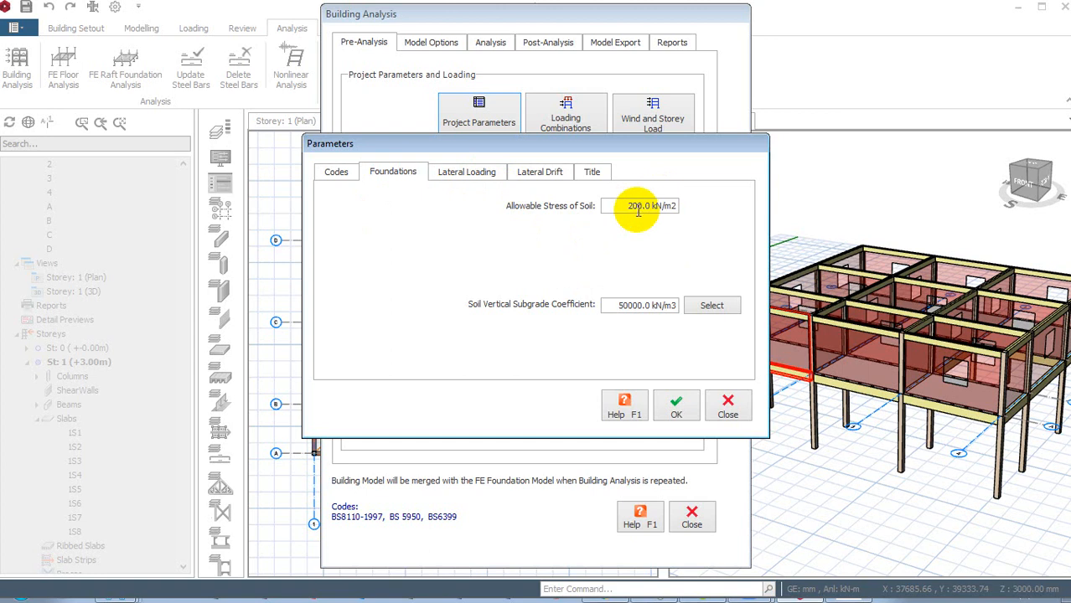
{"action": "left_click", "coordinate": [482, 181]}
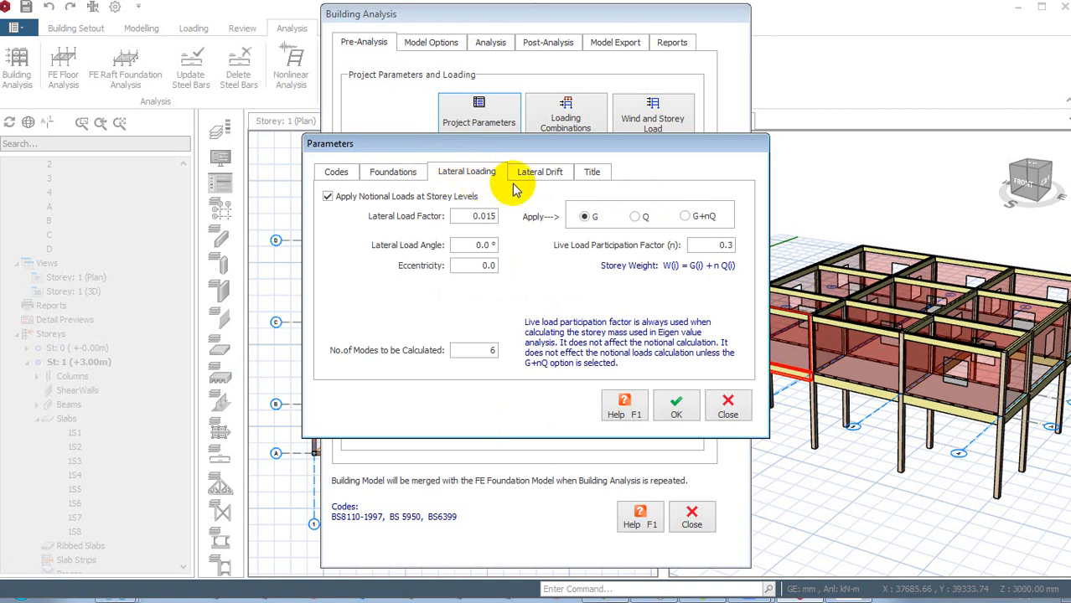
{"action": "left_click", "coordinate": [536, 181]}
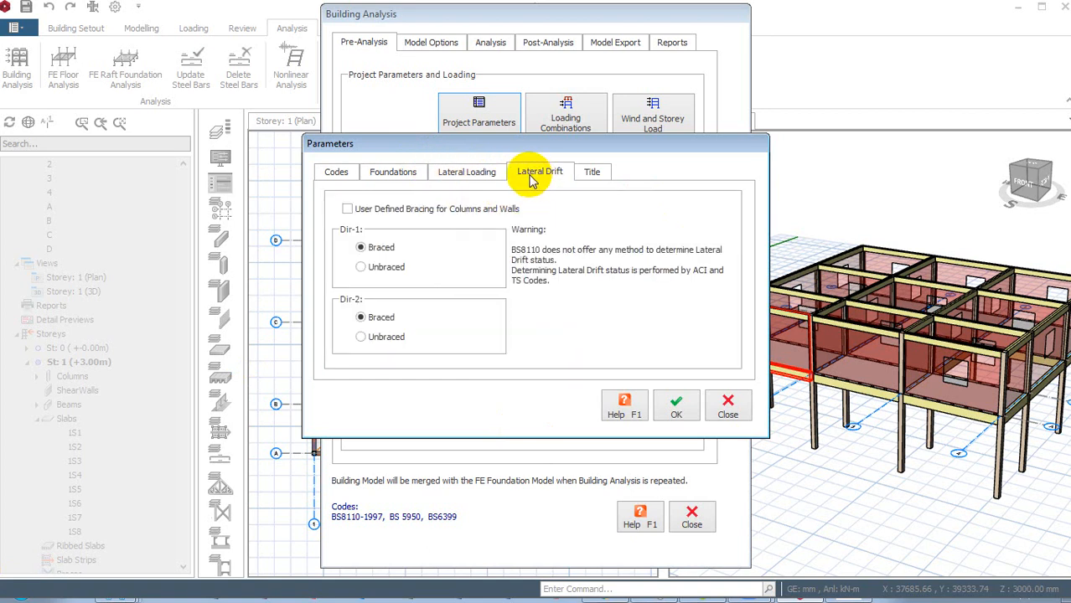
{"action": "left_click", "coordinate": [477, 179]}
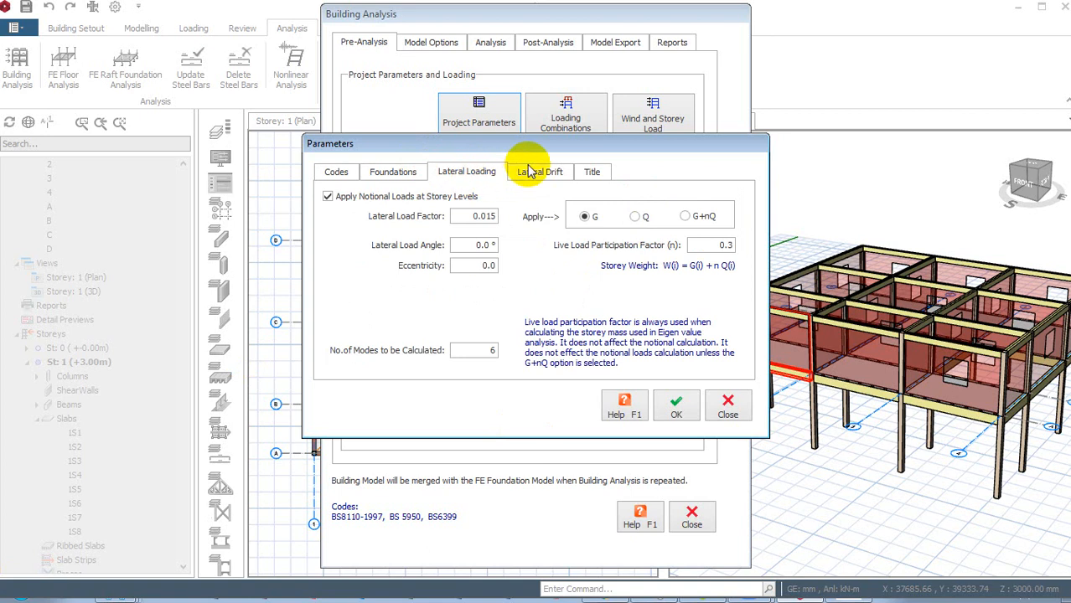
{"action": "left_click", "coordinate": [529, 173]}
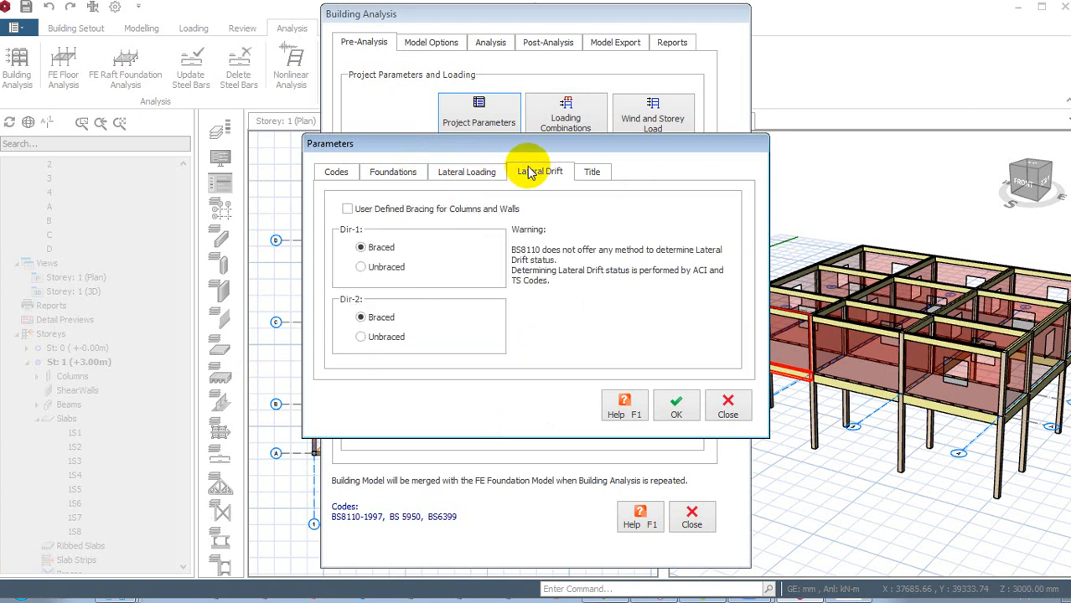
{"action": "left_click", "coordinate": [457, 174]}
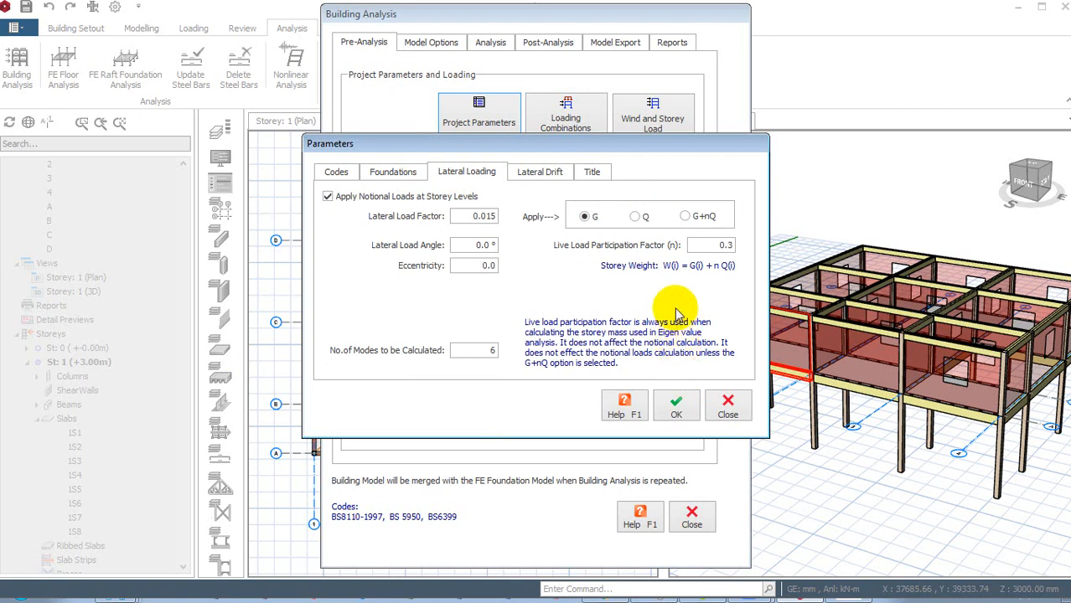
{"action": "left_click", "coordinate": [545, 175]}
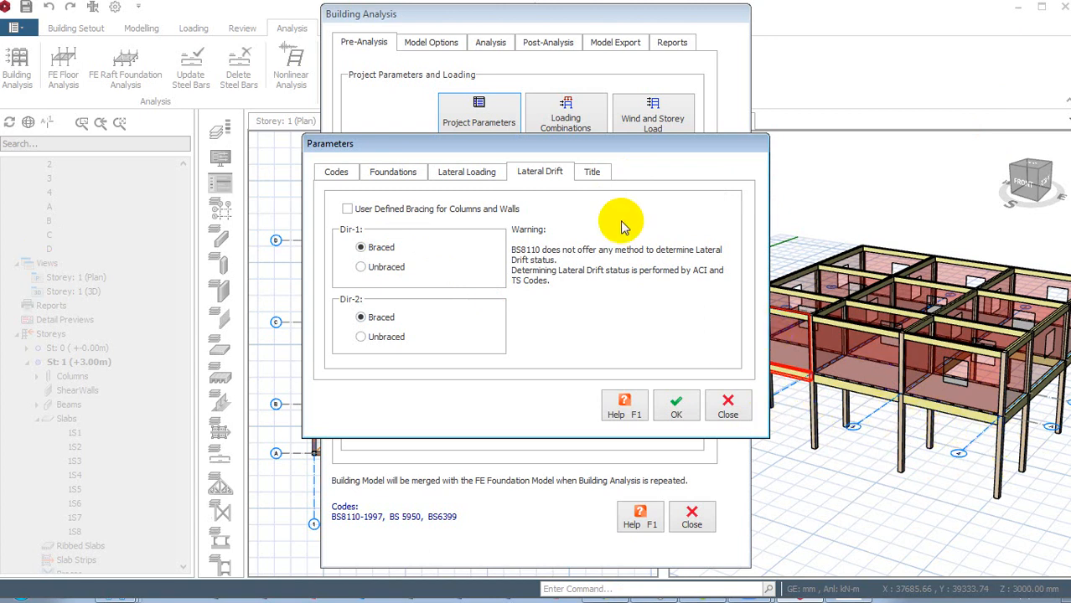
Enter "proposed two four duplex" as the project header in the project title data.
{"action": "left_click", "coordinate": [592, 175]}
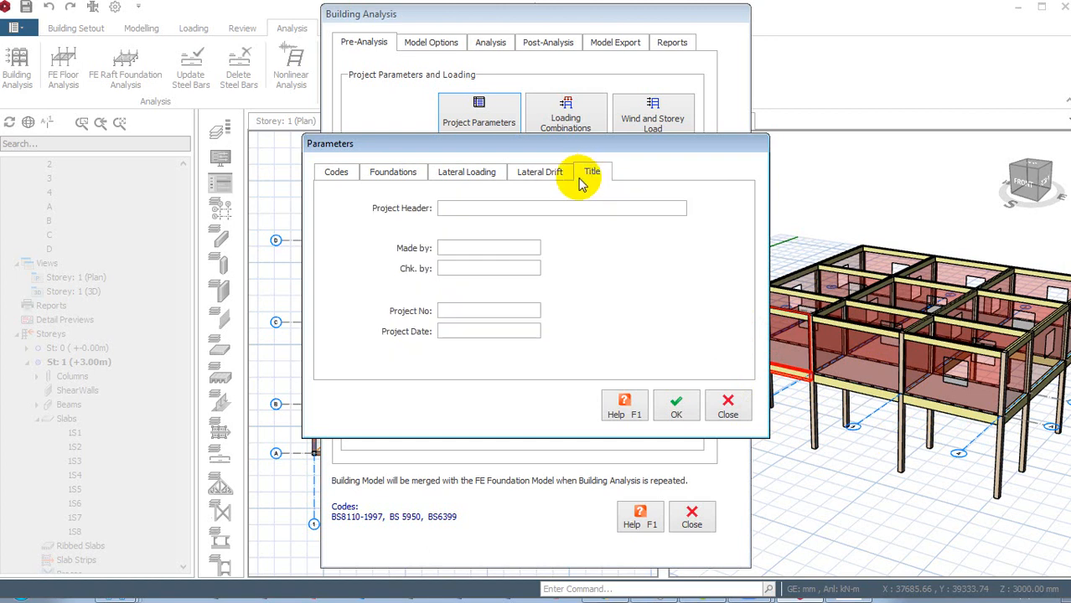
{"action": "left_click", "coordinate": [531, 212]}
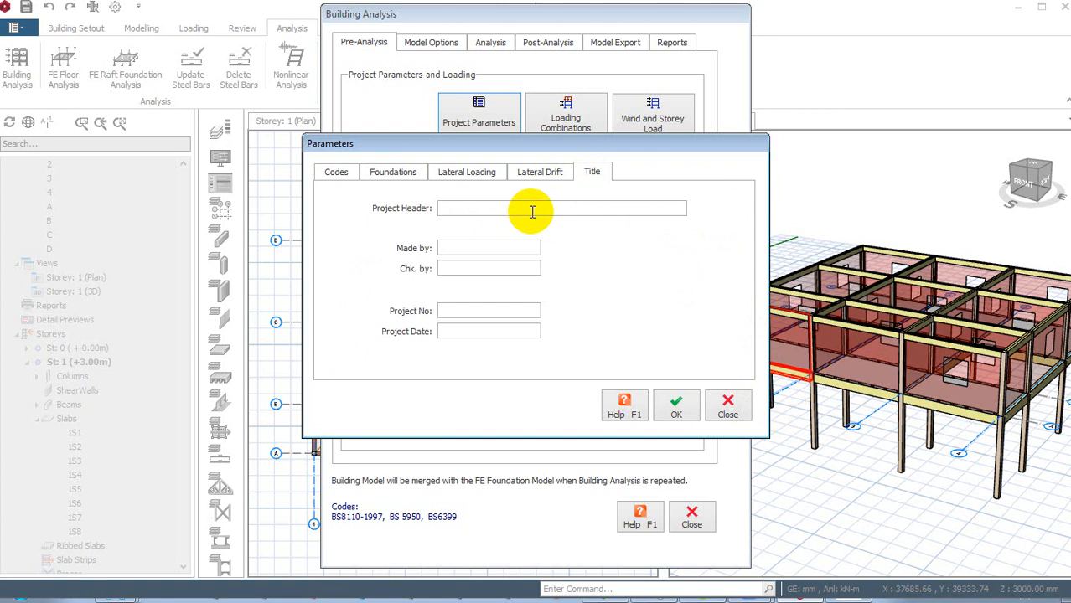
{"action": "type", "text": "proposed two four duplex"}
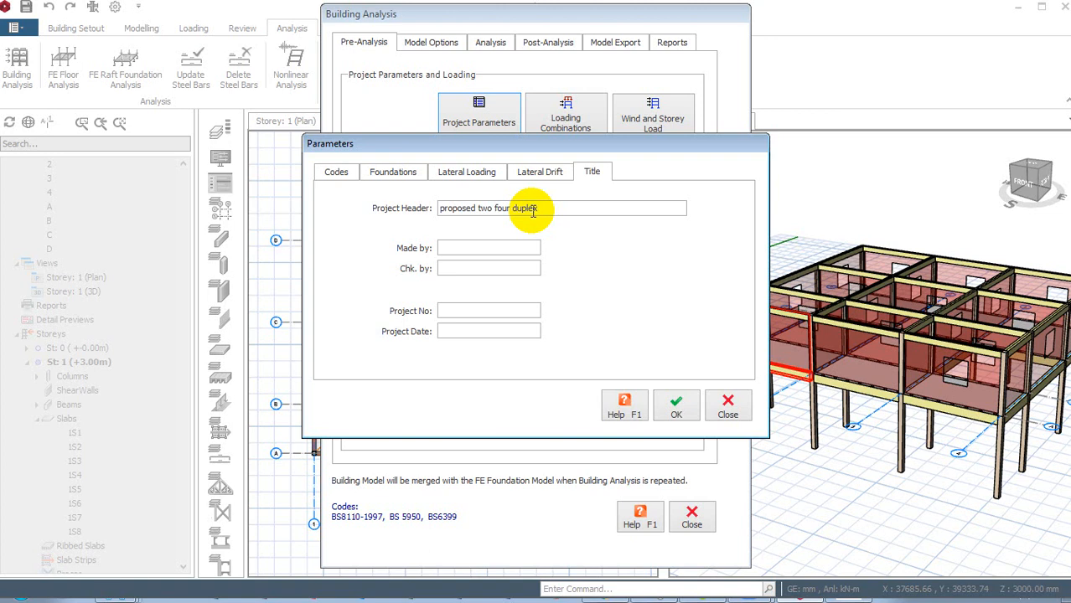
{"action": "left_click", "coordinate": [487, 243]}
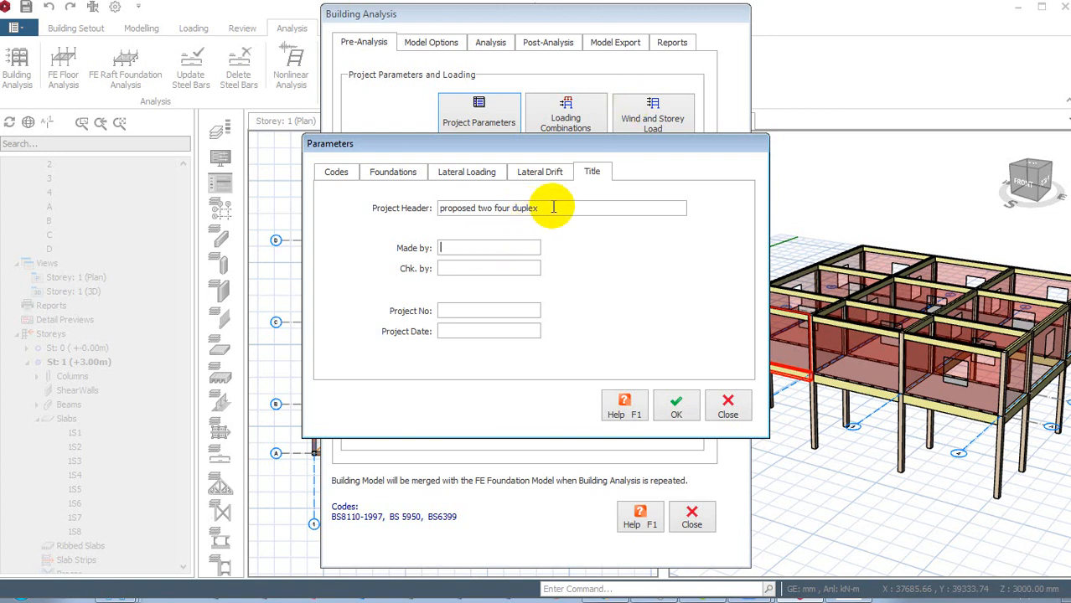
{"action": "left_click_drag", "start_coordinate": [553, 208], "coordinate": [421, 215]}
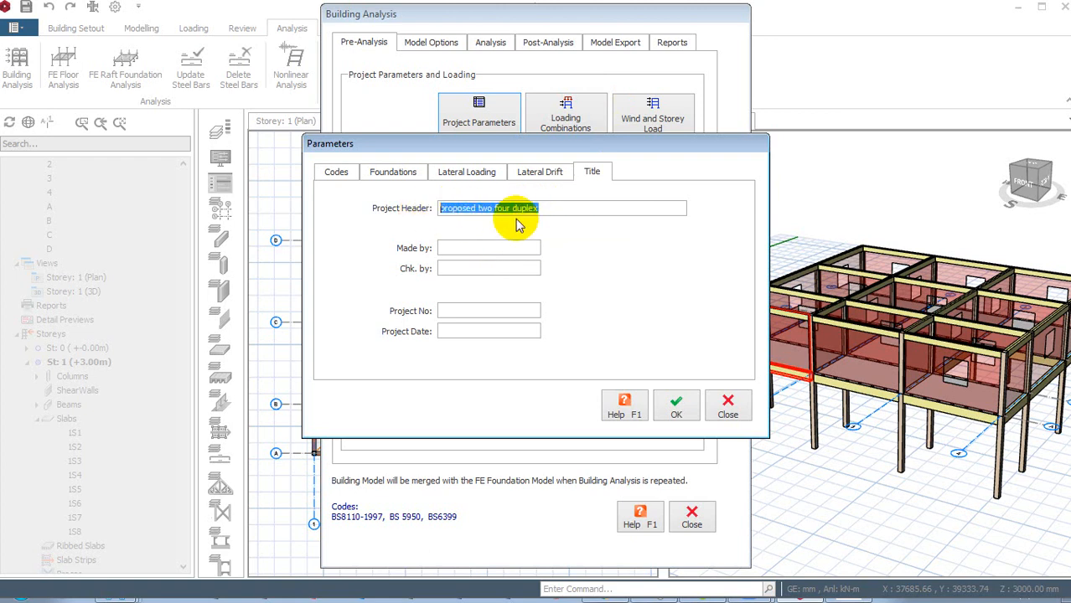
{"action": "left_click", "coordinate": [555, 208]}
Set Made by to "engr", the project number to 001 and the project date to "january 2022", and accept the parameters.
{"action": "left_click", "coordinate": [506, 247]}
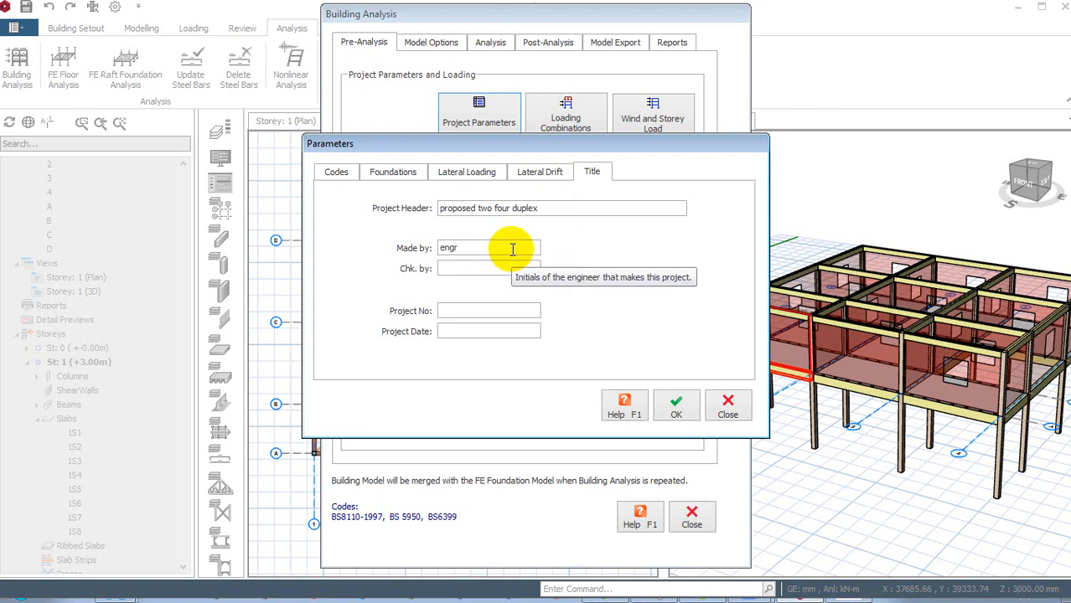
{"action": "left_click", "coordinate": [485, 266]}
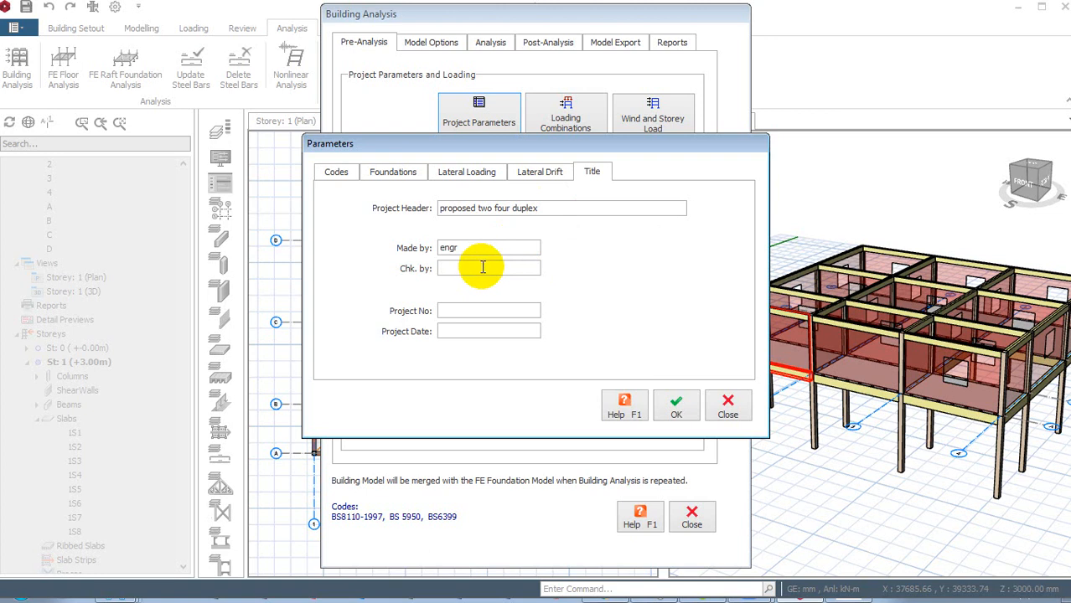
{"action": "left_click", "coordinate": [484, 310]}
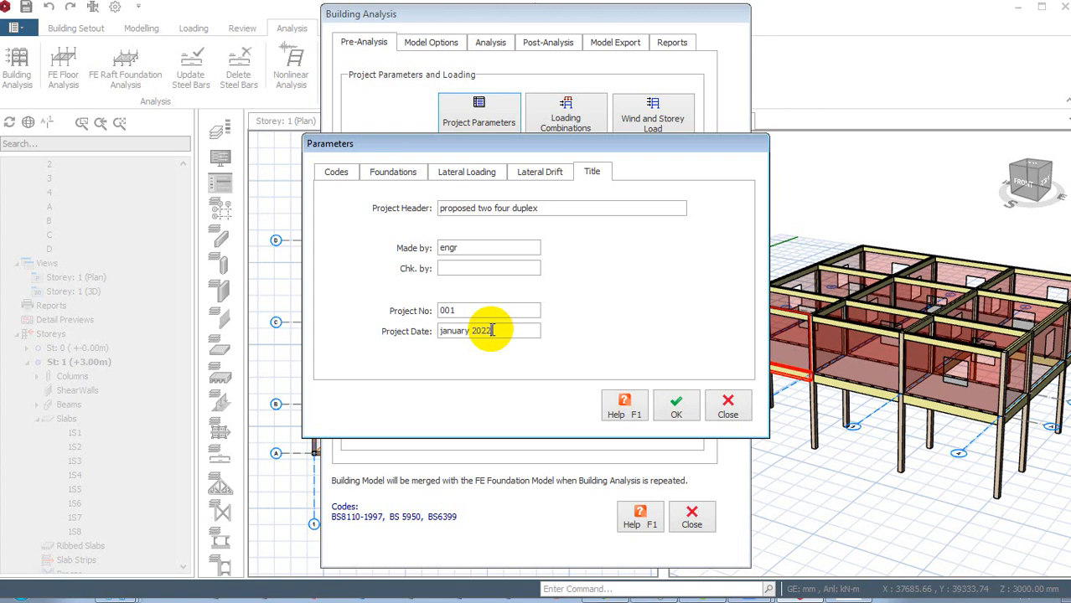
{"action": "left_click", "coordinate": [677, 410]}
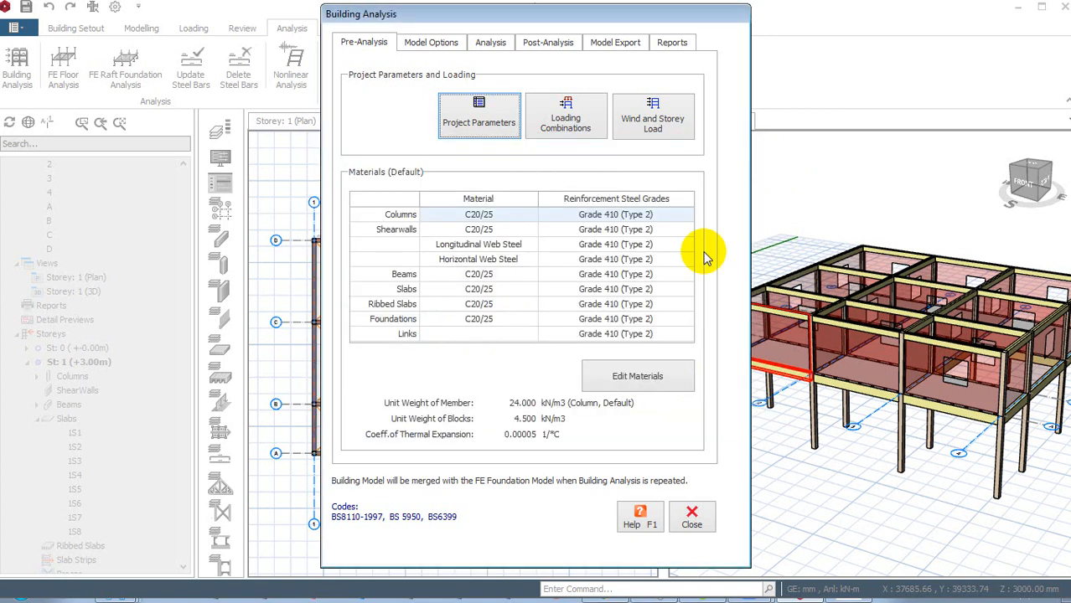
Generate the load combinations automatically with the default loading settings, check the load cases, and accept the combinations.
{"action": "left_click", "coordinate": [560, 126]}
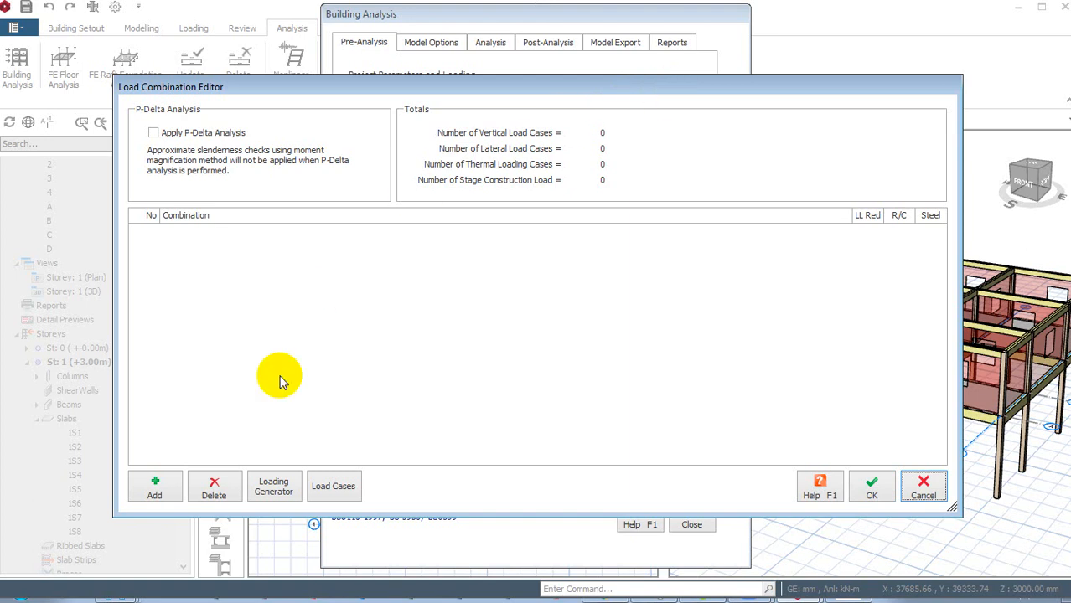
{"action": "left_click", "coordinate": [274, 491]}
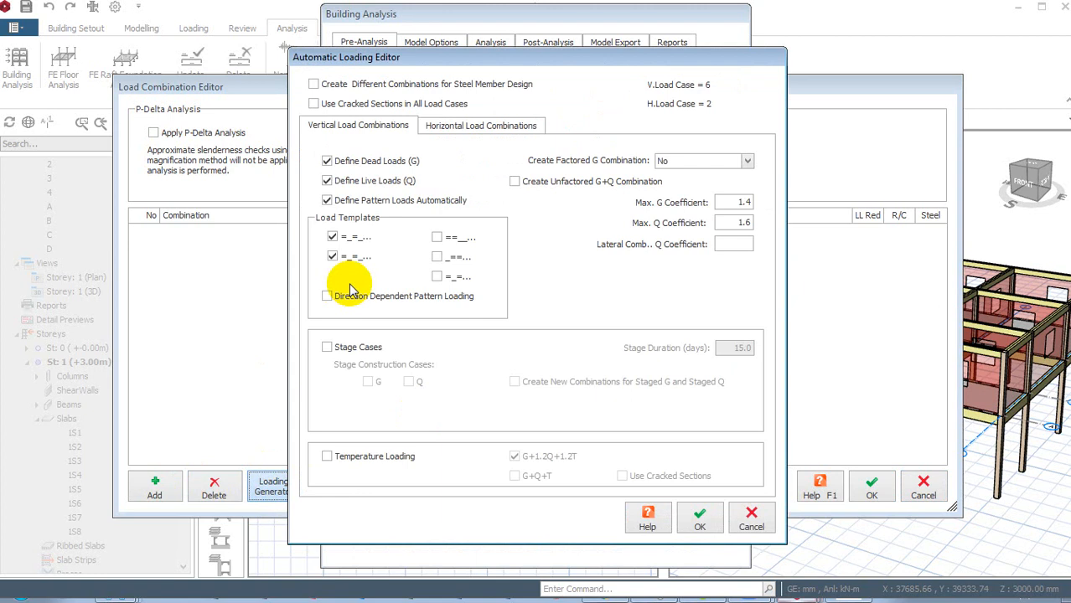
{"action": "left_click", "coordinate": [694, 524]}
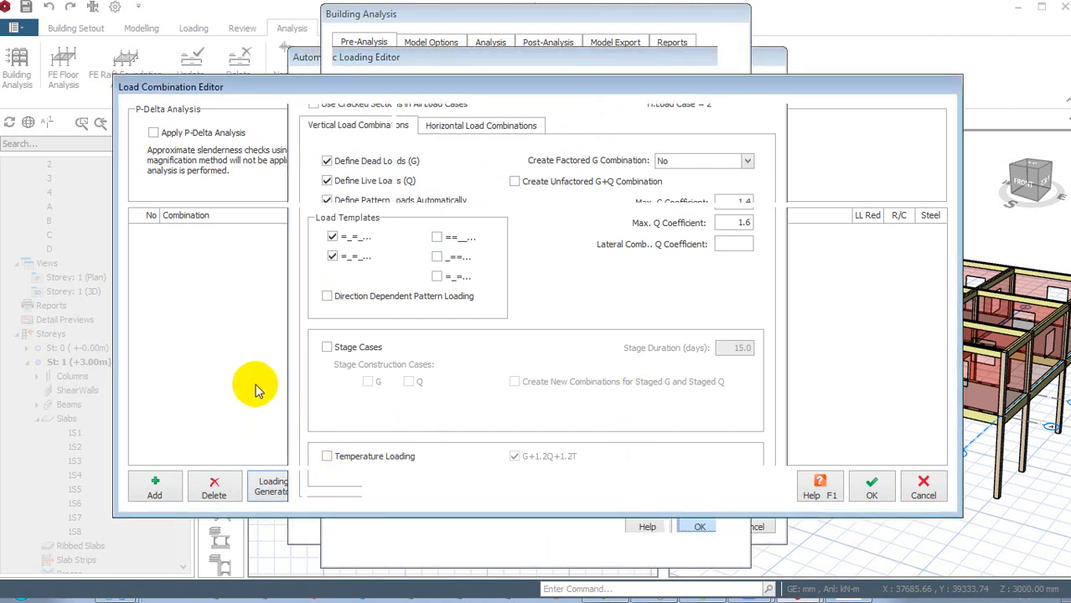
{"action": "left_click", "coordinate": [334, 486]}
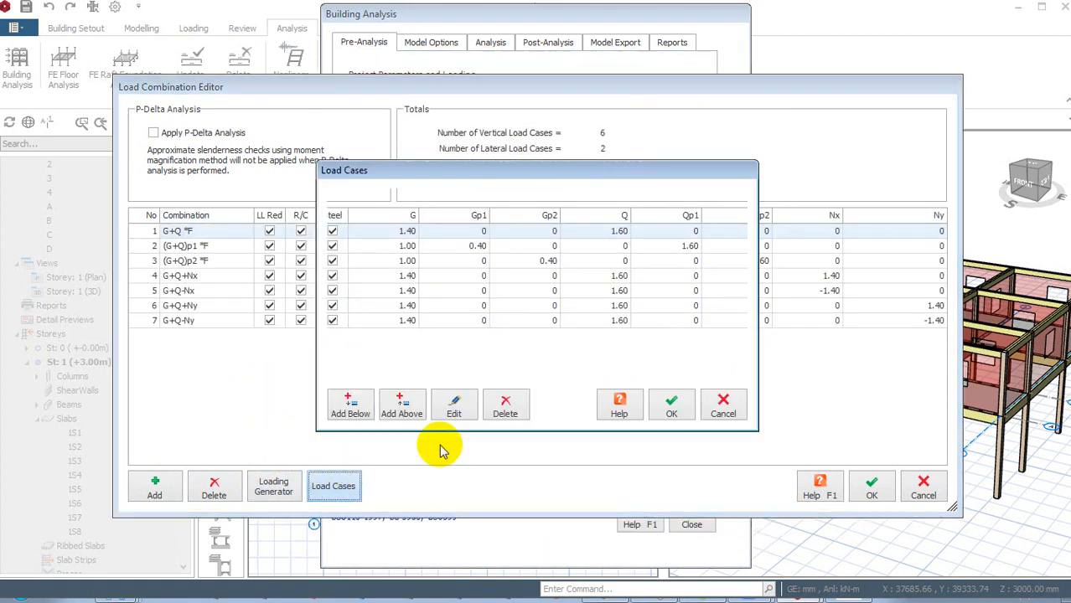
{"action": "left_click", "coordinate": [671, 411]}
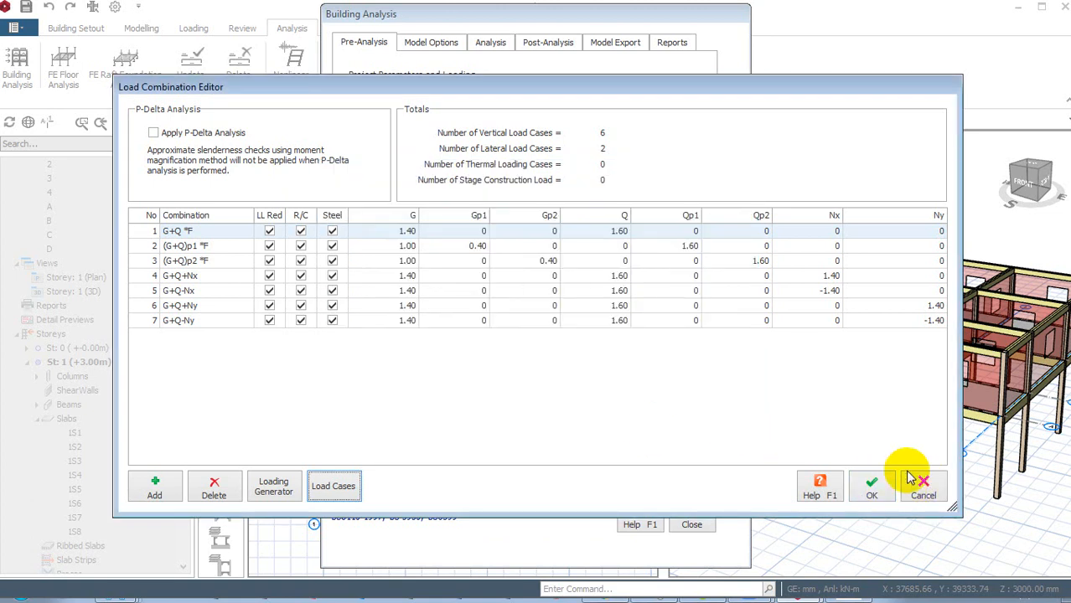
{"action": "left_click", "coordinate": [871, 491]}
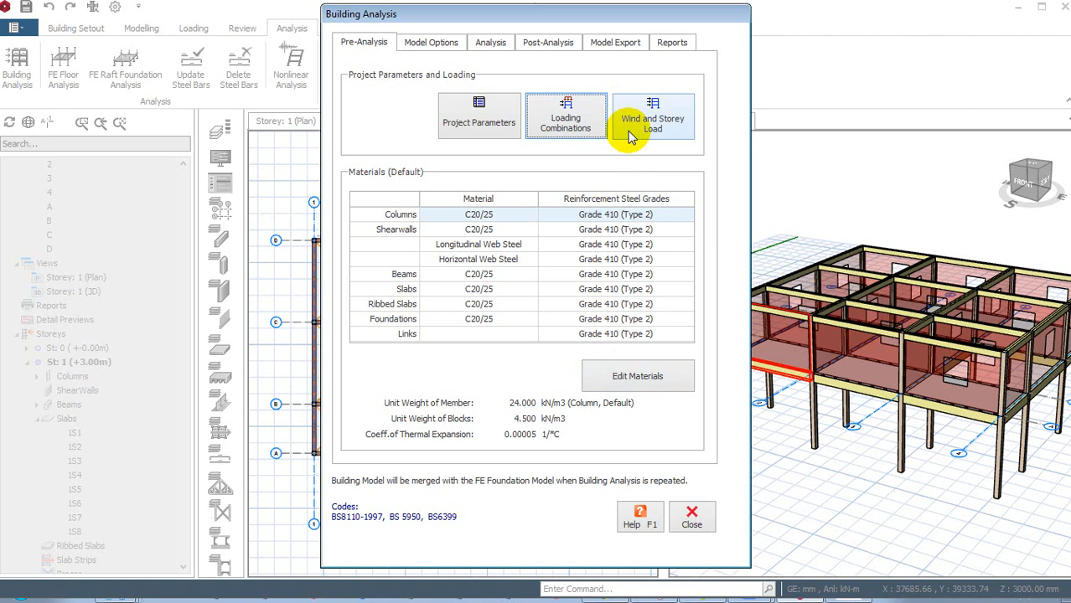
Review the wind and storey loads, and examine the general and soil structure interaction model options.
{"action": "left_click", "coordinate": [659, 136]}
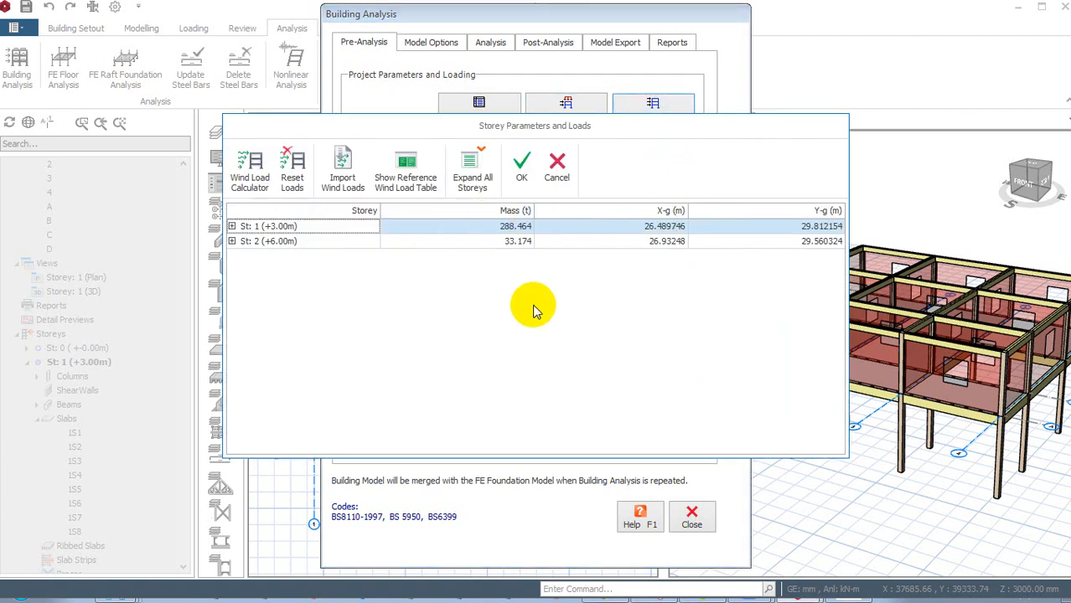
{"action": "left_click", "coordinate": [523, 172]}
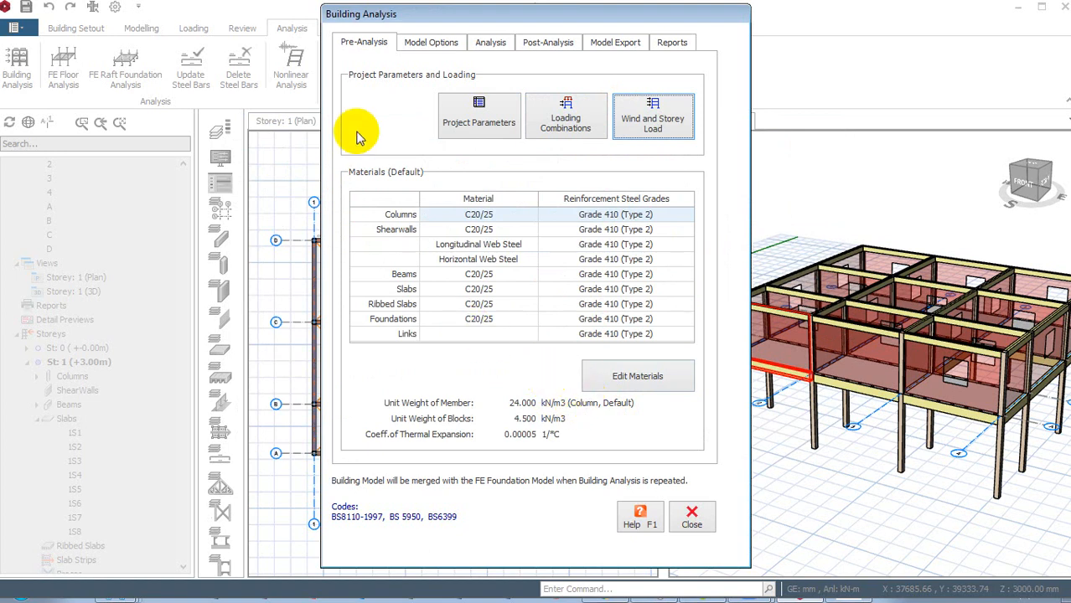
{"action": "left_click", "coordinate": [448, 43]}
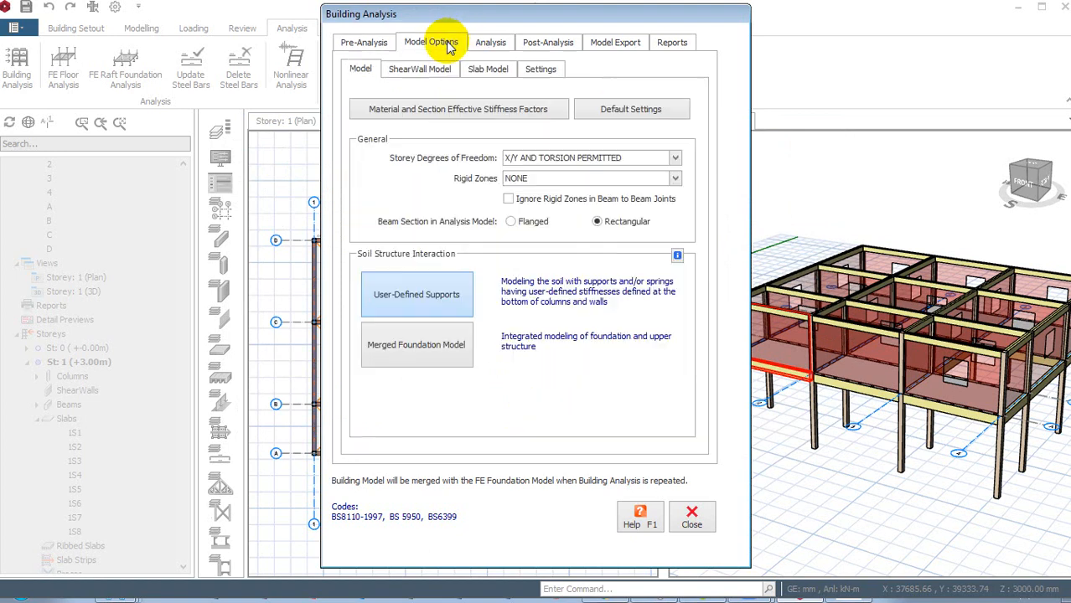
{"action": "left_click", "coordinate": [490, 41]}
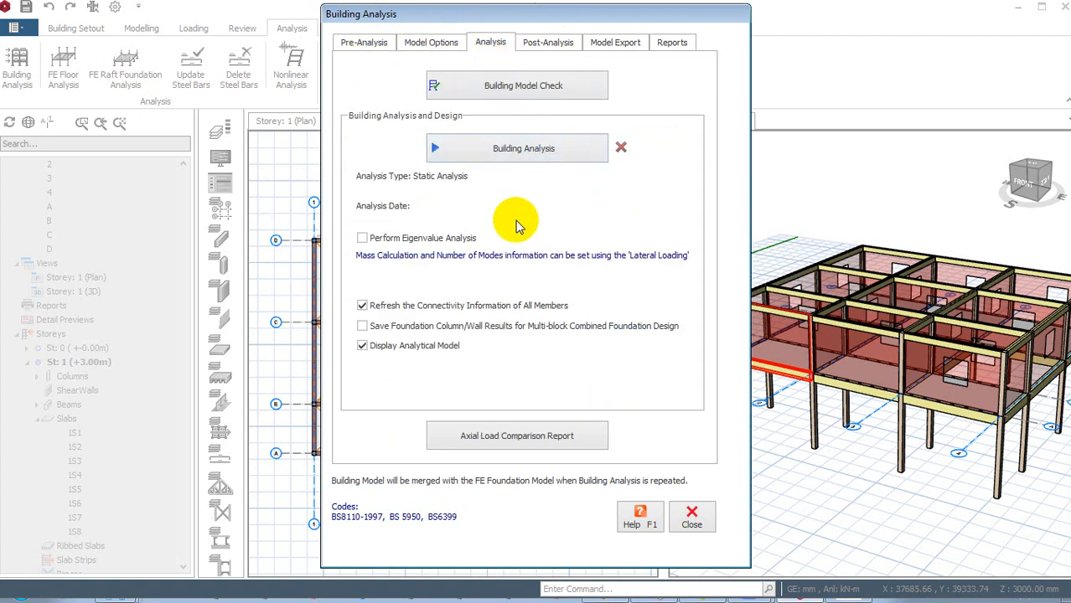
{"action": "left_click", "coordinate": [430, 46]}
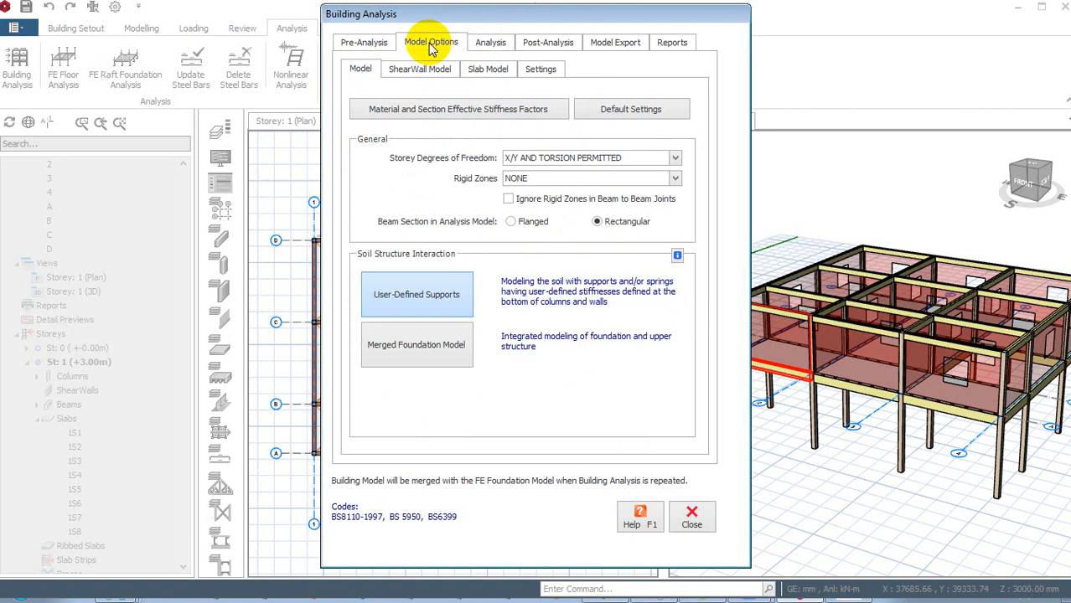
{"action": "left_click", "coordinate": [357, 50]}
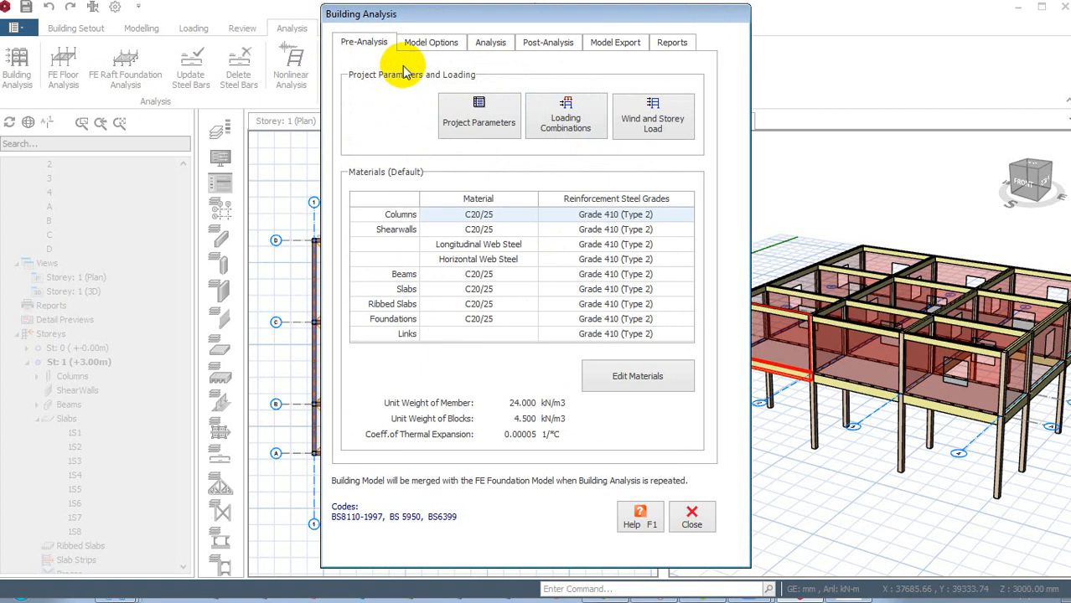
{"action": "left_click", "coordinate": [443, 44]}
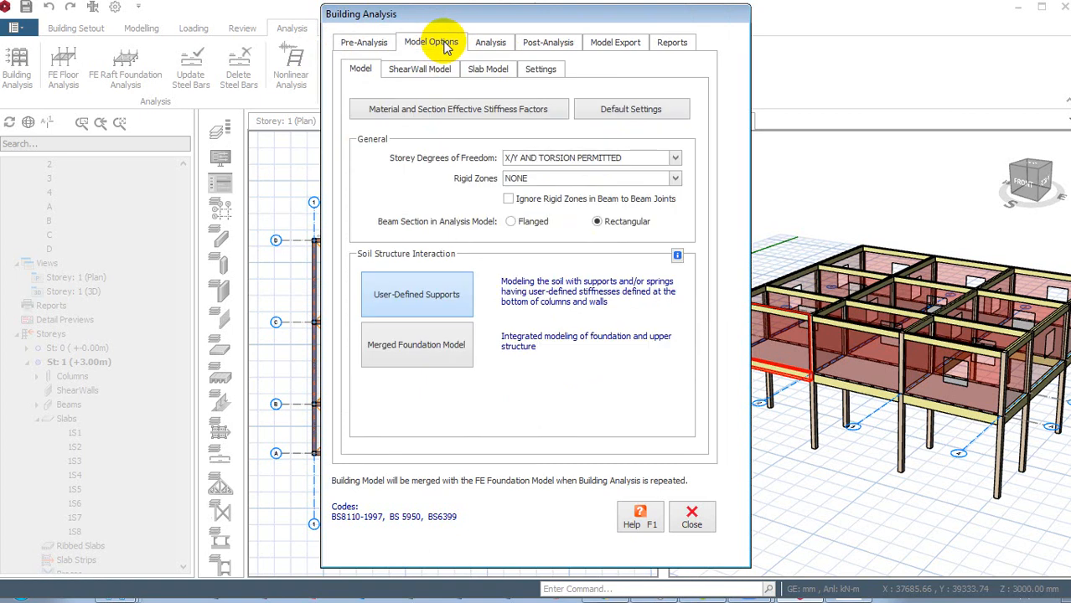
Run the building model check with all checks enabled for all storeys, and close it once complete.
{"action": "left_click", "coordinate": [489, 49]}
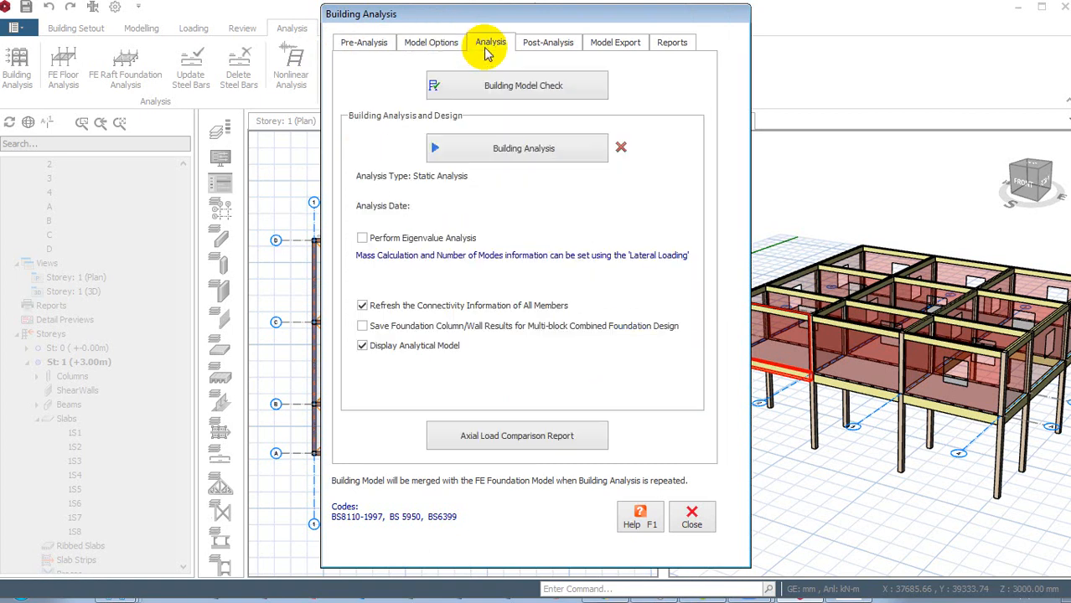
{"action": "left_click", "coordinate": [525, 87]}
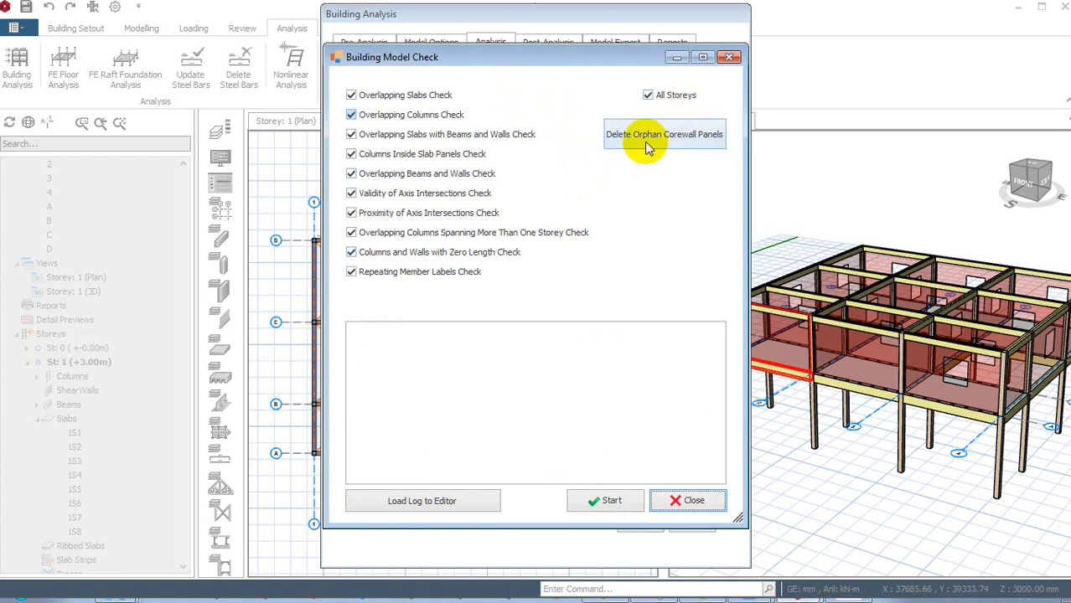
{"action": "left_click", "coordinate": [612, 501]}
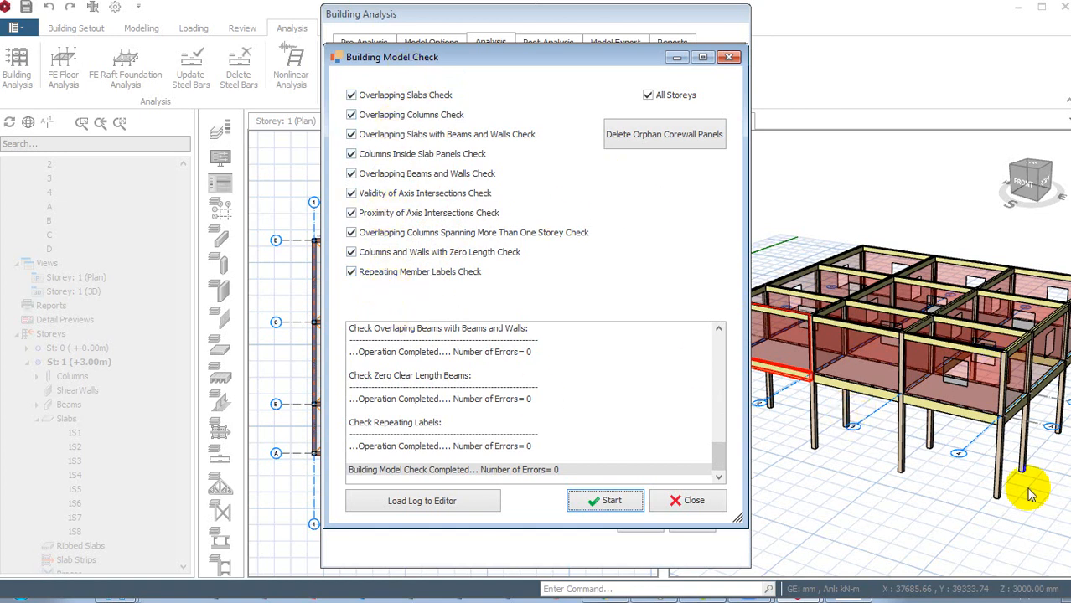
{"action": "left_click", "coordinate": [583, 502]}
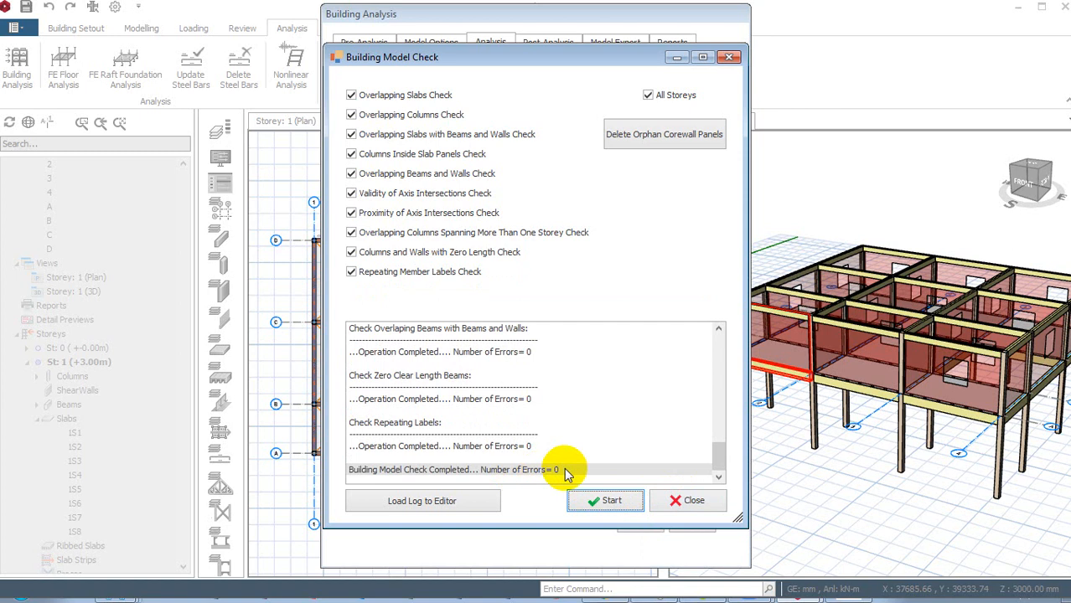
{"action": "left_click", "coordinate": [703, 506]}
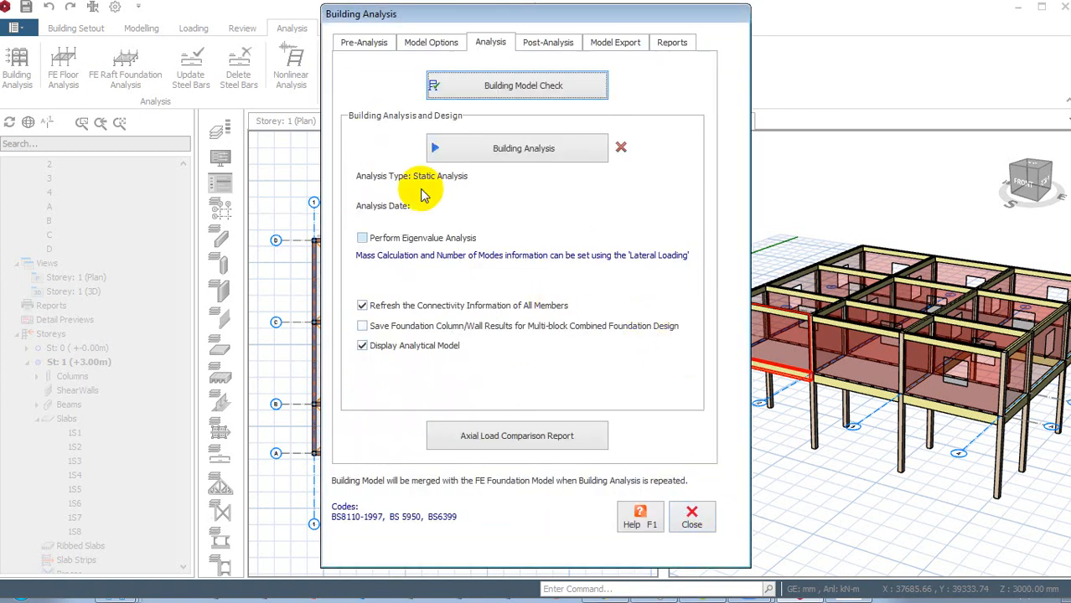
Run the building analysis with column/wall and beam reinforcement design enabled and bars re-selected for both, and close the analysis log.
{"action": "left_click", "coordinate": [521, 154]}
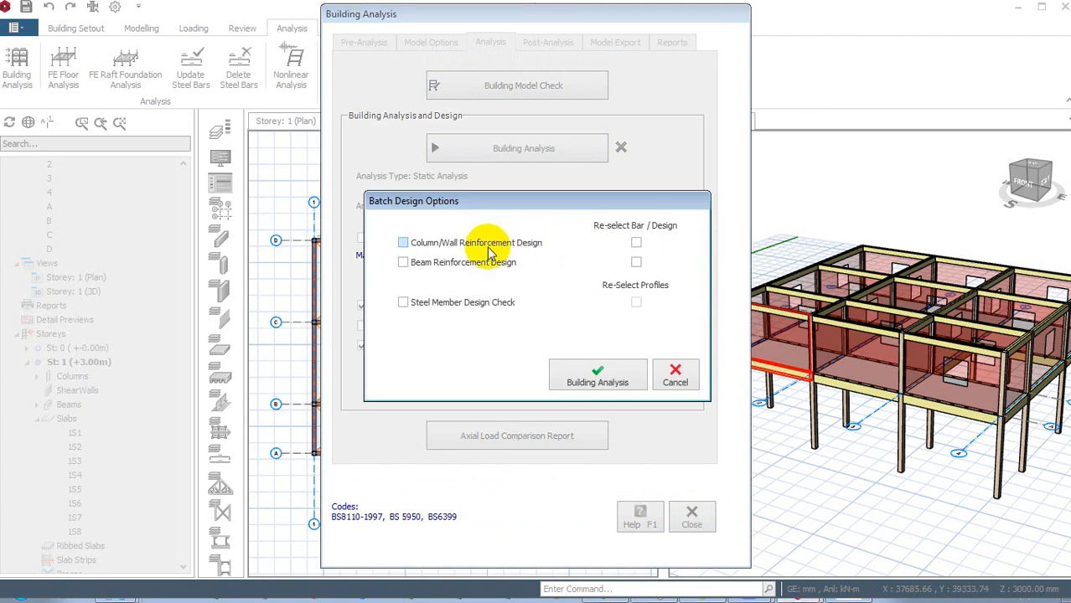
{"action": "left_click", "coordinate": [430, 265]}
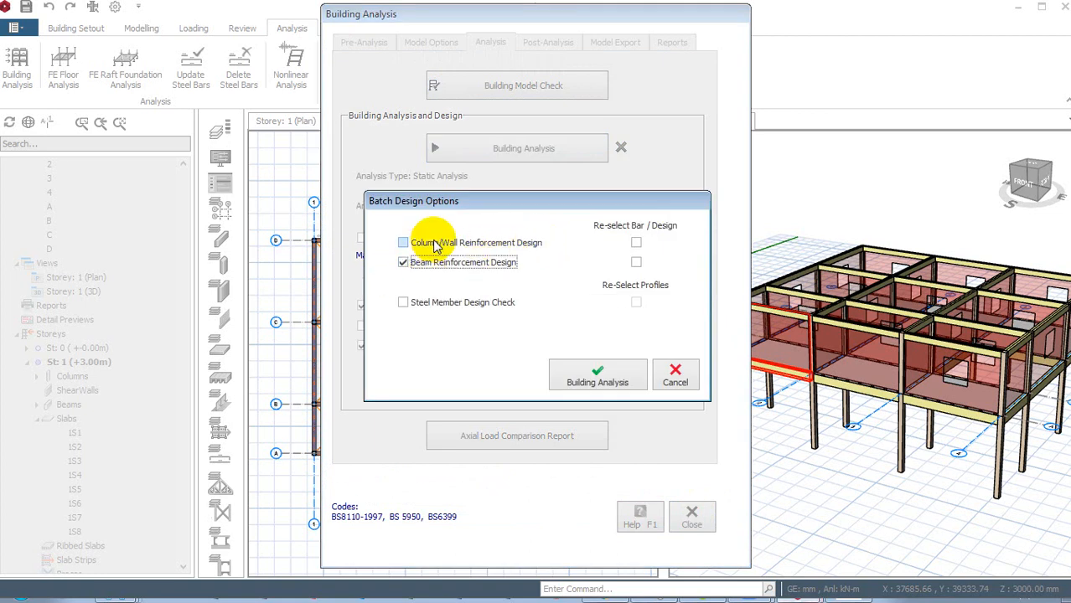
{"action": "left_click", "coordinate": [435, 244]}
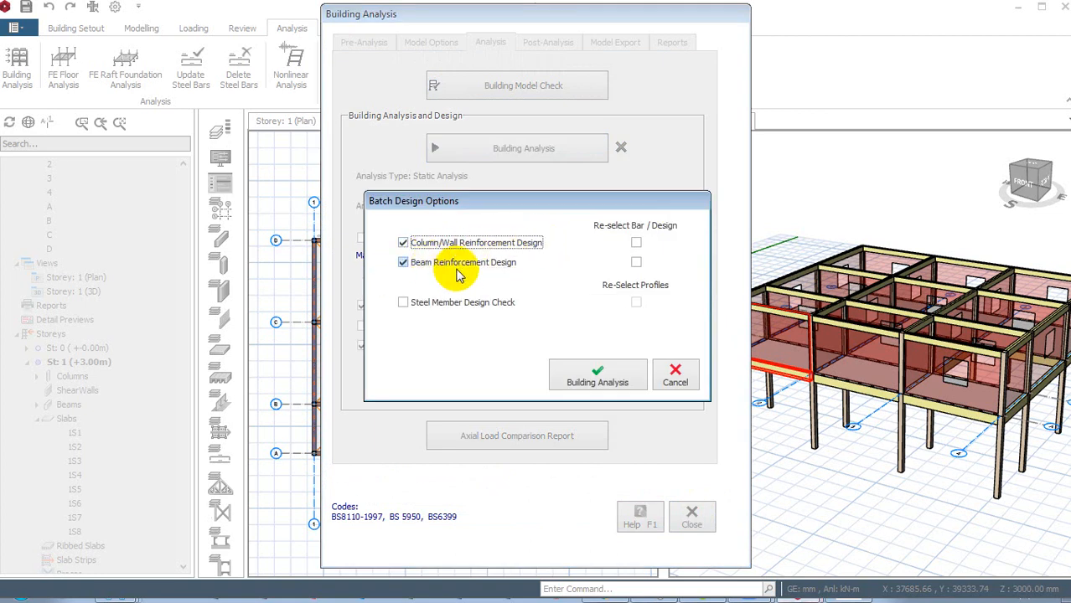
{"action": "left_click", "coordinate": [636, 263]}
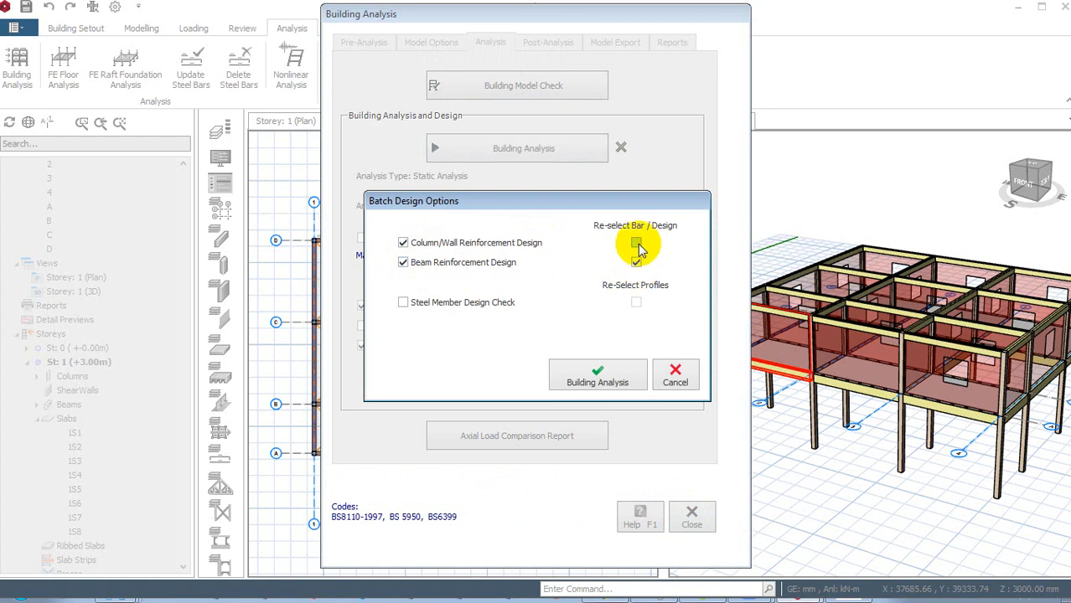
{"action": "left_click", "coordinate": [636, 244]}
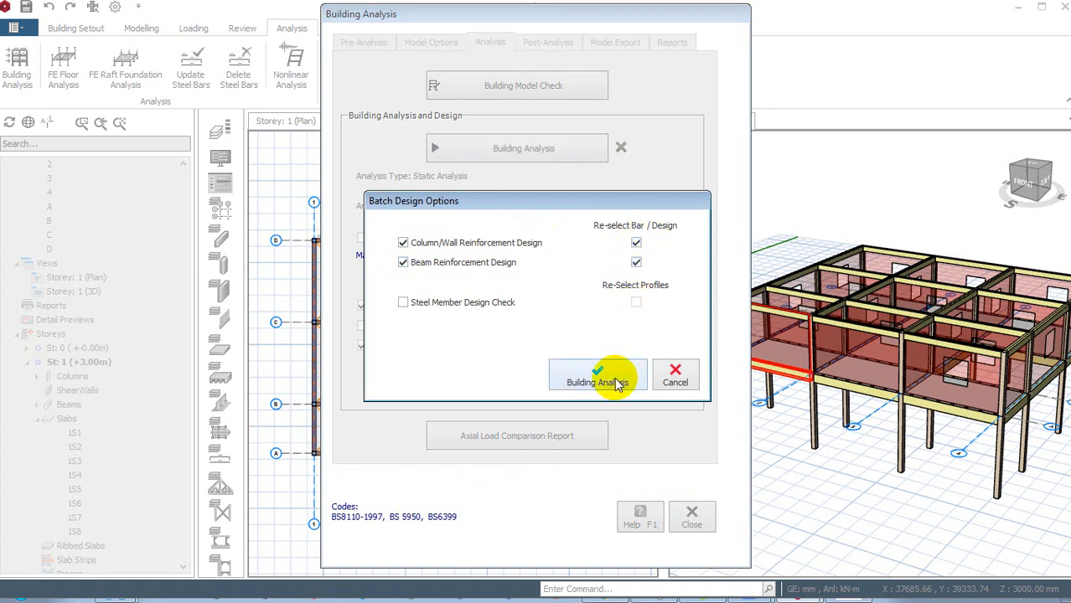
{"action": "left_click", "coordinate": [614, 382]}
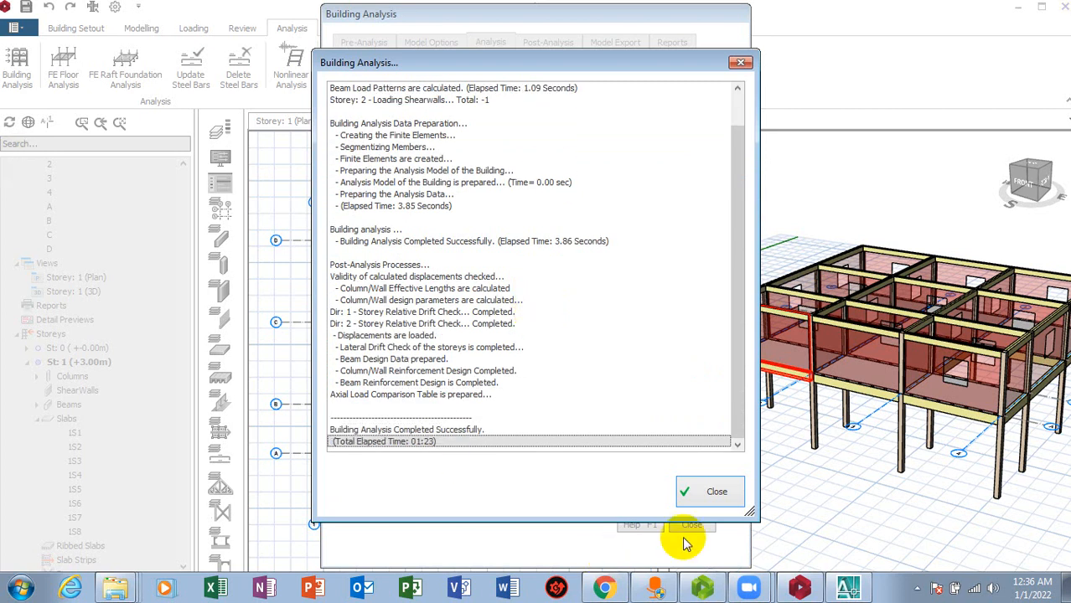
{"action": "left_click", "coordinate": [717, 493]}
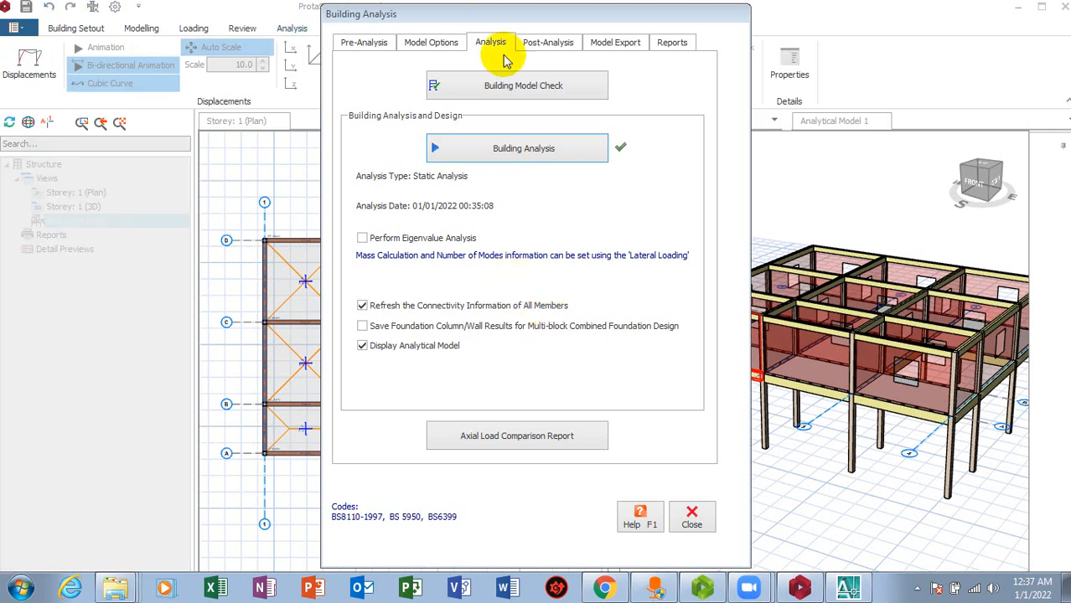
Review the design status, utilization ratios and steel bars of all columns in the column reinforcement design table, and close it.
{"action": "left_click", "coordinate": [545, 44]}
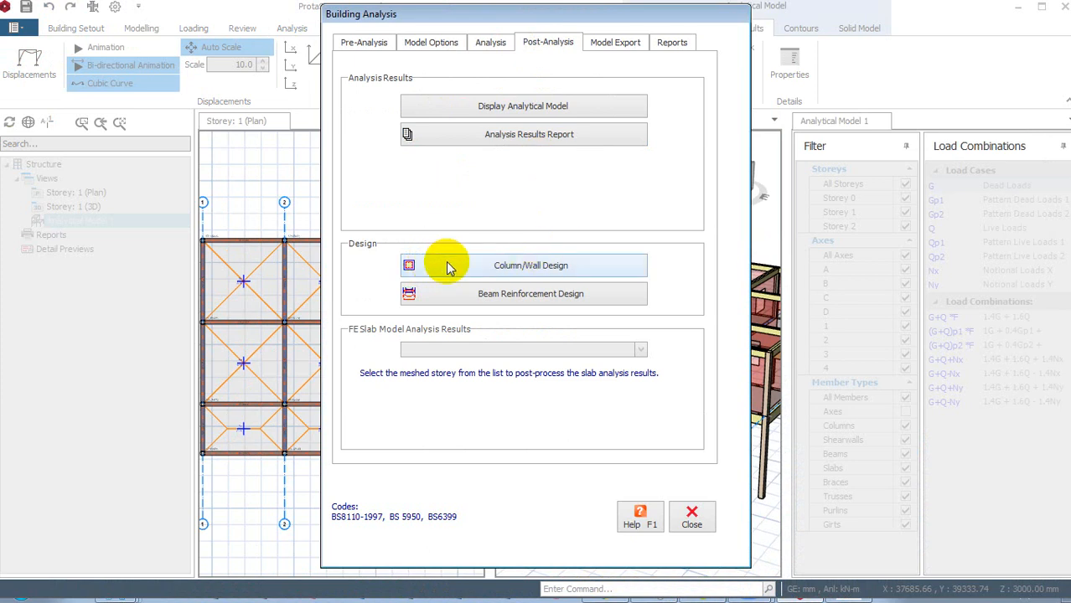
{"action": "left_click", "coordinate": [559, 267]}
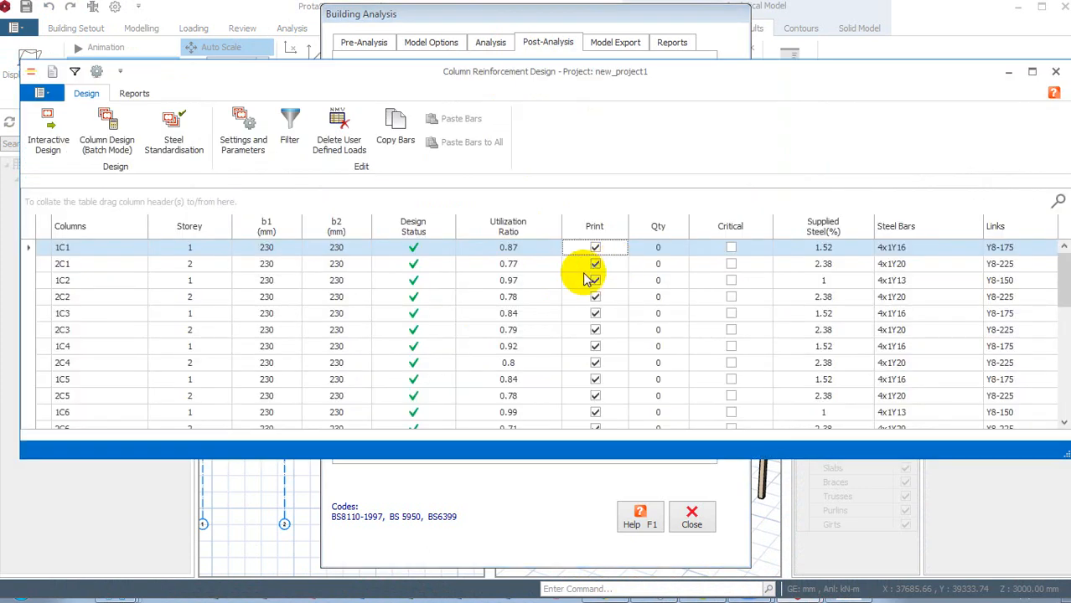
{"action": "scroll", "coordinate": [575, 270], "scroll_direction": "down", "scroll_amount": 1}
{"action": "scroll", "coordinate": [574, 270], "scroll_direction": "down", "scroll_amount": 5}
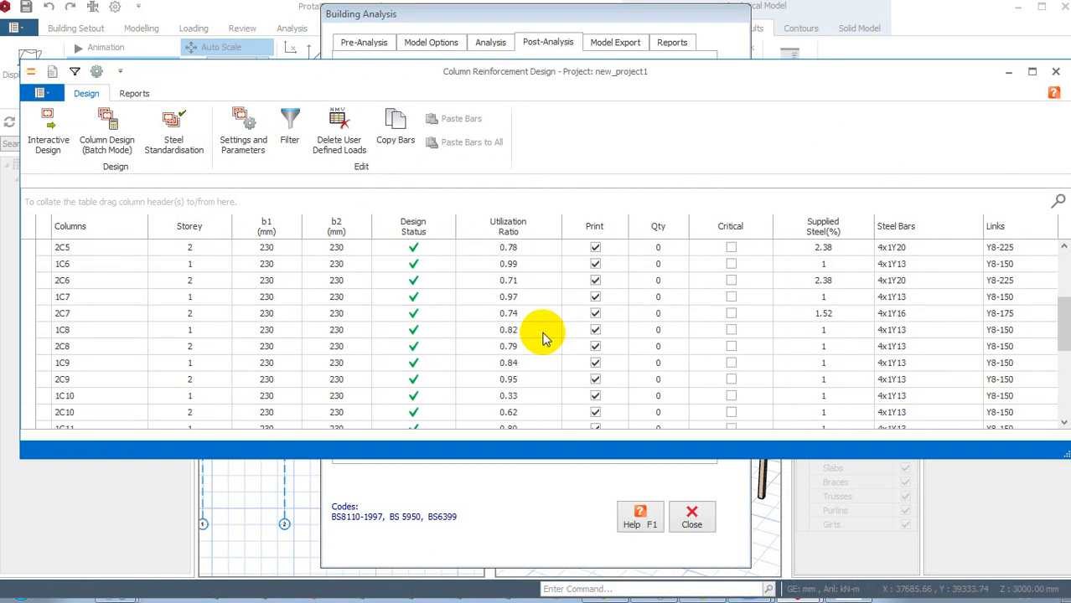
{"action": "scroll", "coordinate": [546, 340], "scroll_direction": "down", "scroll_amount": 3}
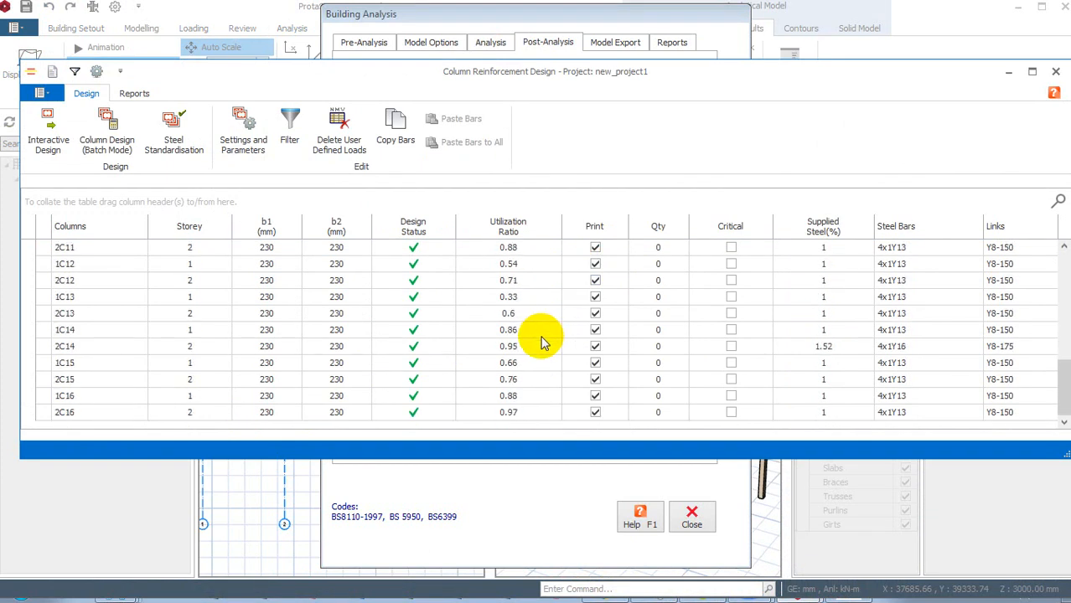
{"action": "scroll", "coordinate": [542, 339], "scroll_direction": "up", "scroll_amount": 5}
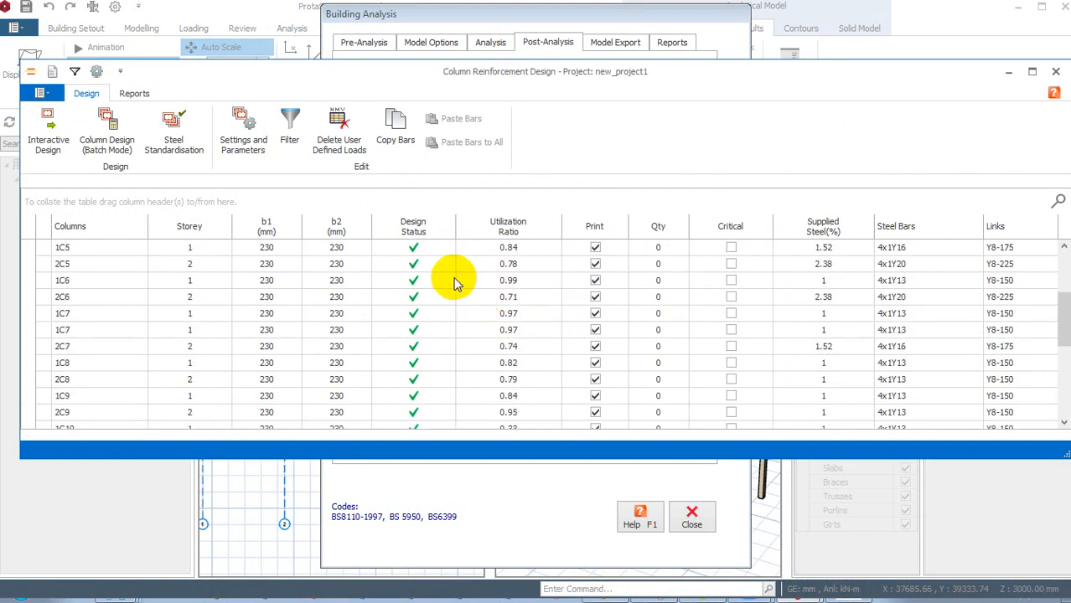
{"action": "scroll", "coordinate": [454, 277], "scroll_direction": "up", "scroll_amount": 3}
{"action": "left_click", "coordinate": [414, 246]}
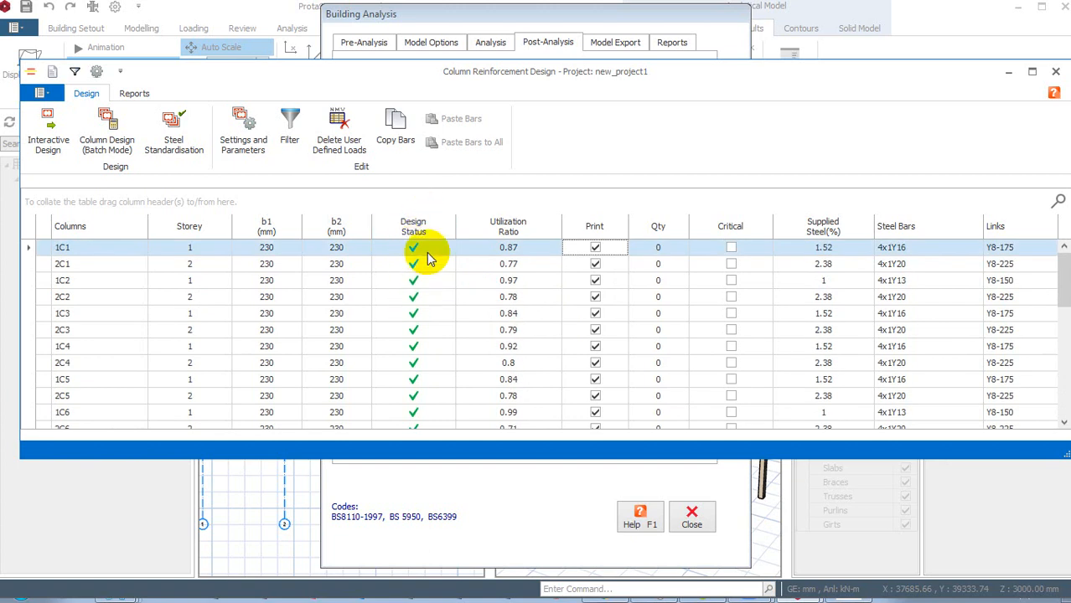
{"action": "scroll", "coordinate": [423, 276], "scroll_direction": "down", "scroll_amount": 5}
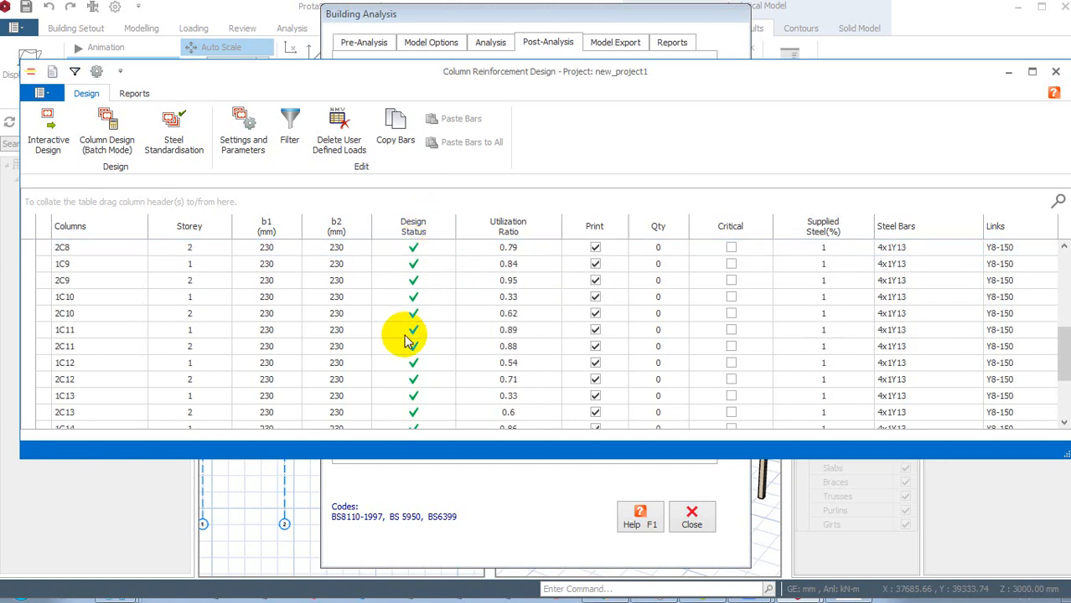
{"action": "scroll", "coordinate": [404, 339], "scroll_direction": "down", "scroll_amount": 2}
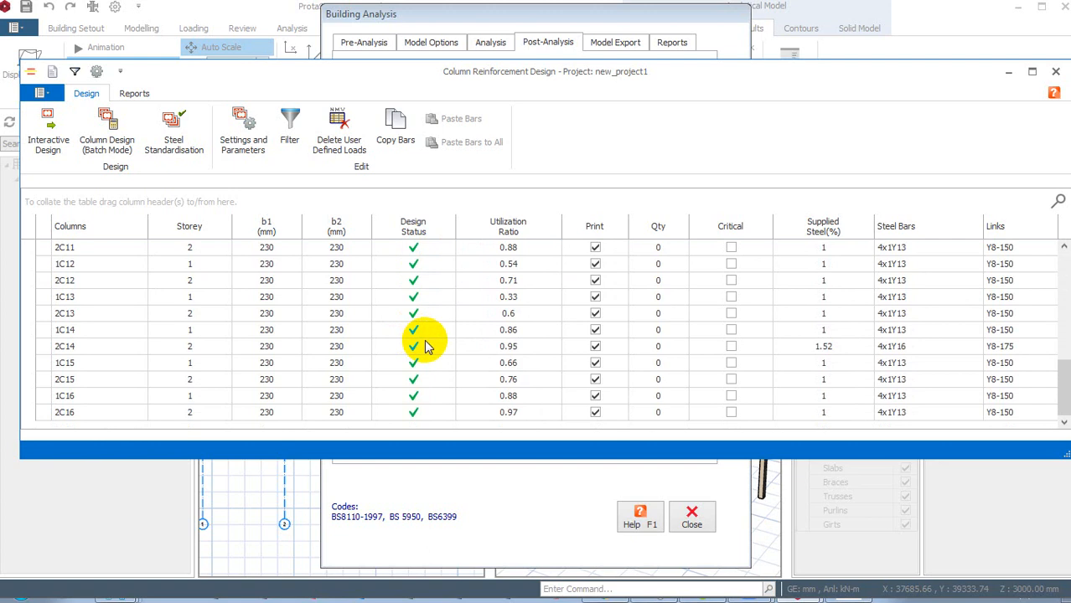
{"action": "scroll", "coordinate": [426, 343], "scroll_direction": "up", "scroll_amount": 3}
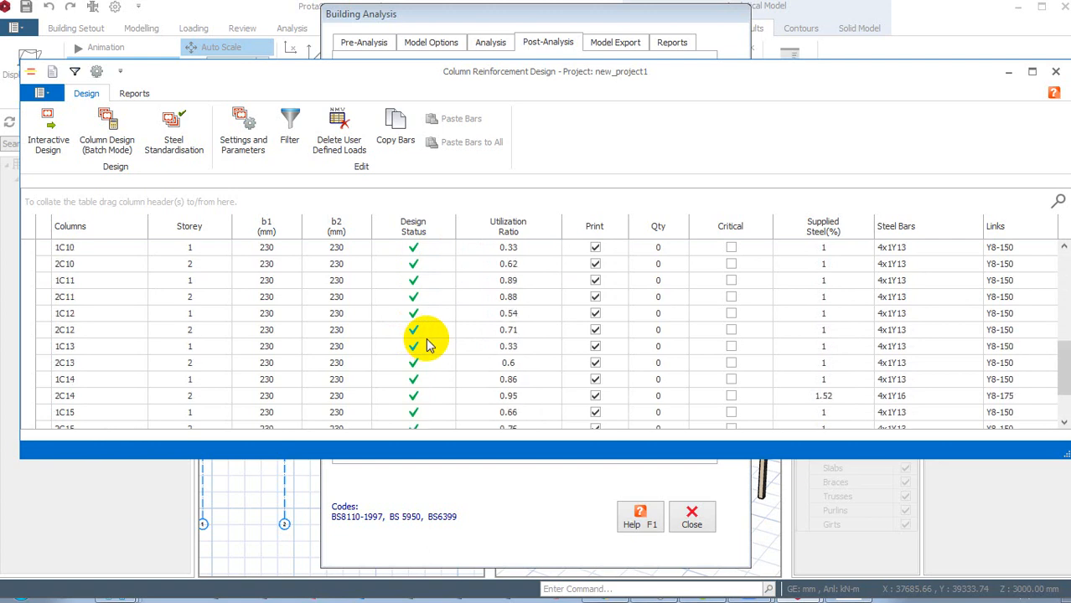
{"action": "scroll", "coordinate": [427, 325], "scroll_direction": "up", "scroll_amount": 4}
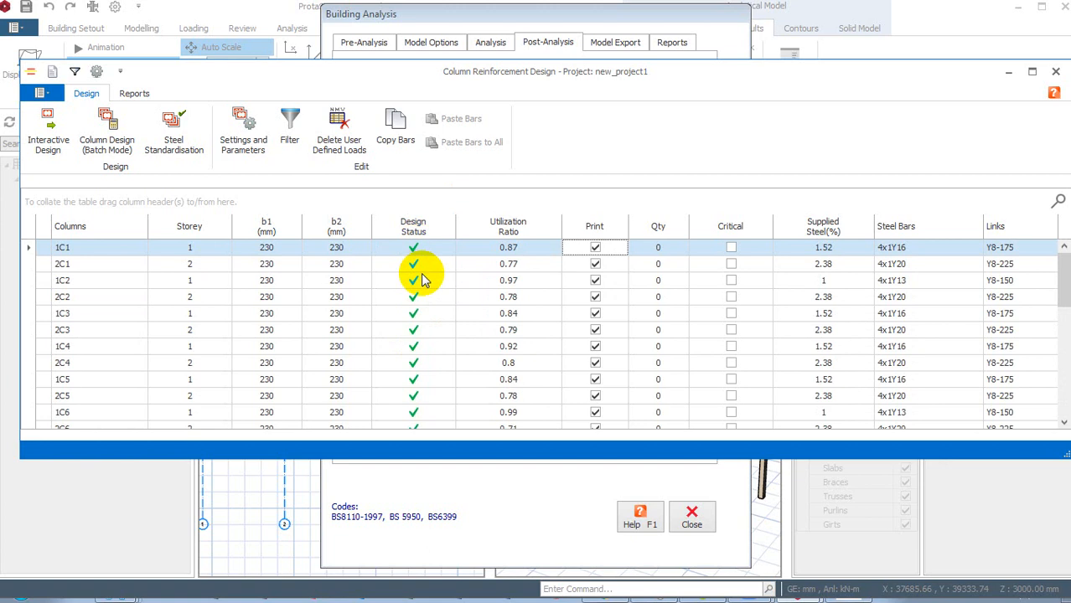
{"action": "left_click", "coordinate": [1058, 76]}
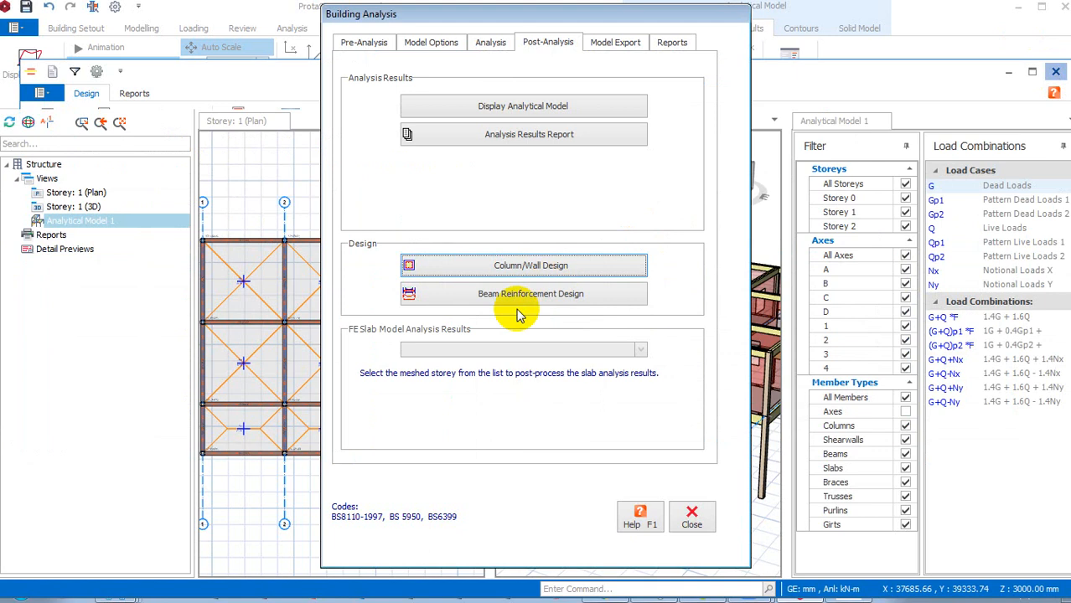
Review the design status and utilization ratios of the storey beams in the beam reinforcement design table, and close the building analysis.
{"action": "left_click", "coordinate": [530, 300]}
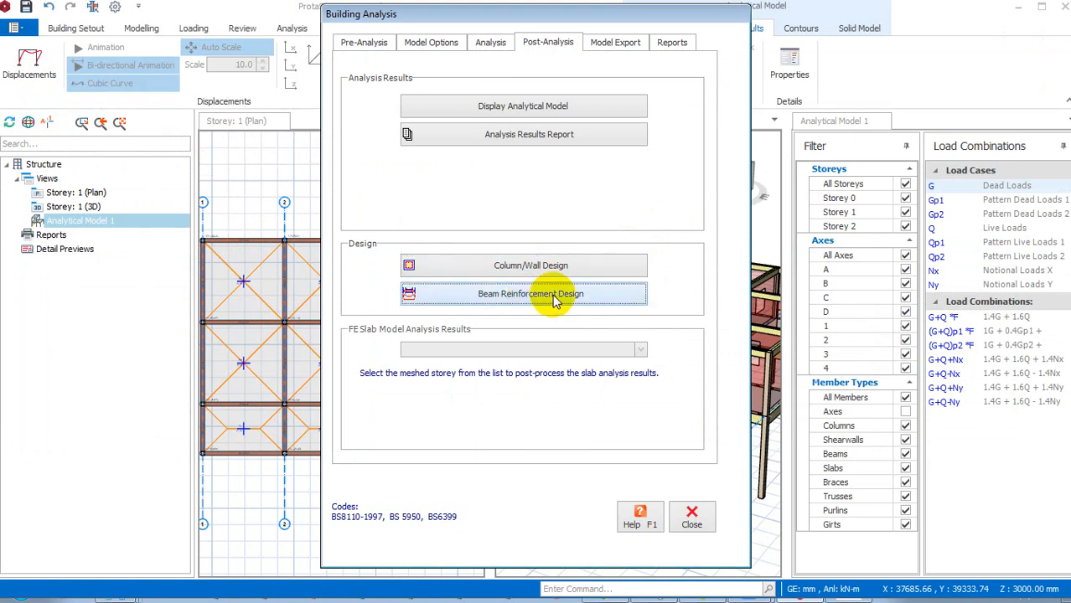
{"action": "left_click", "coordinate": [612, 302]}
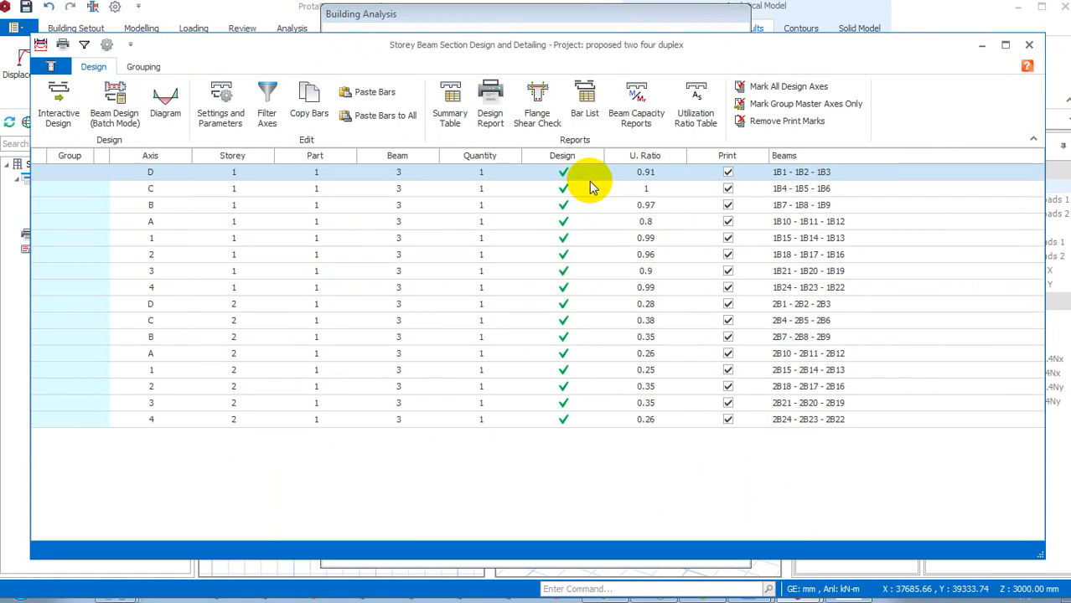
{"action": "left_click", "coordinate": [1030, 45]}
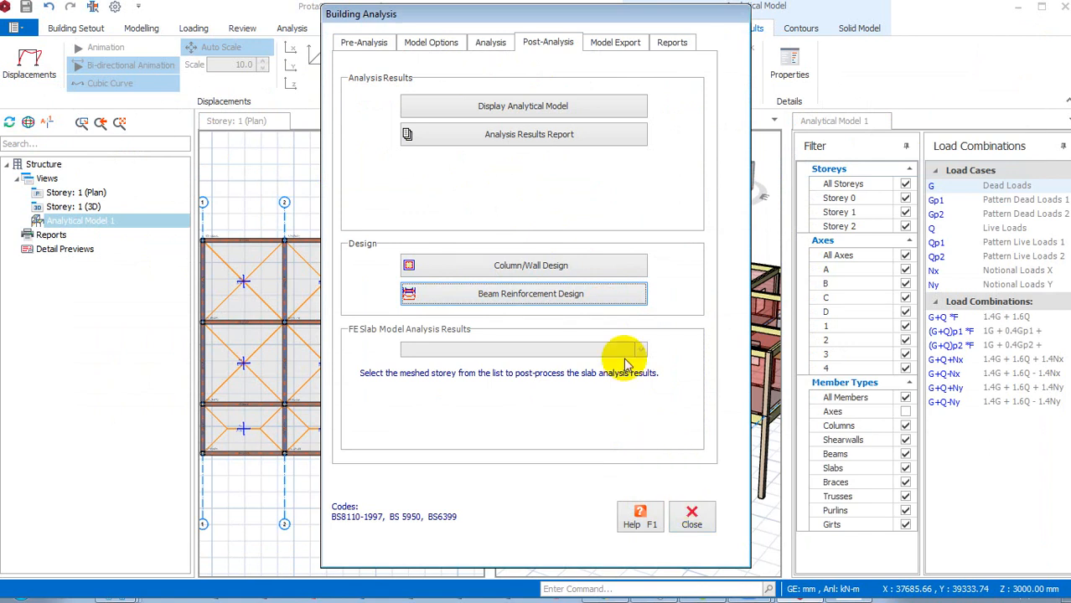
{"action": "left_click", "coordinate": [693, 519]}
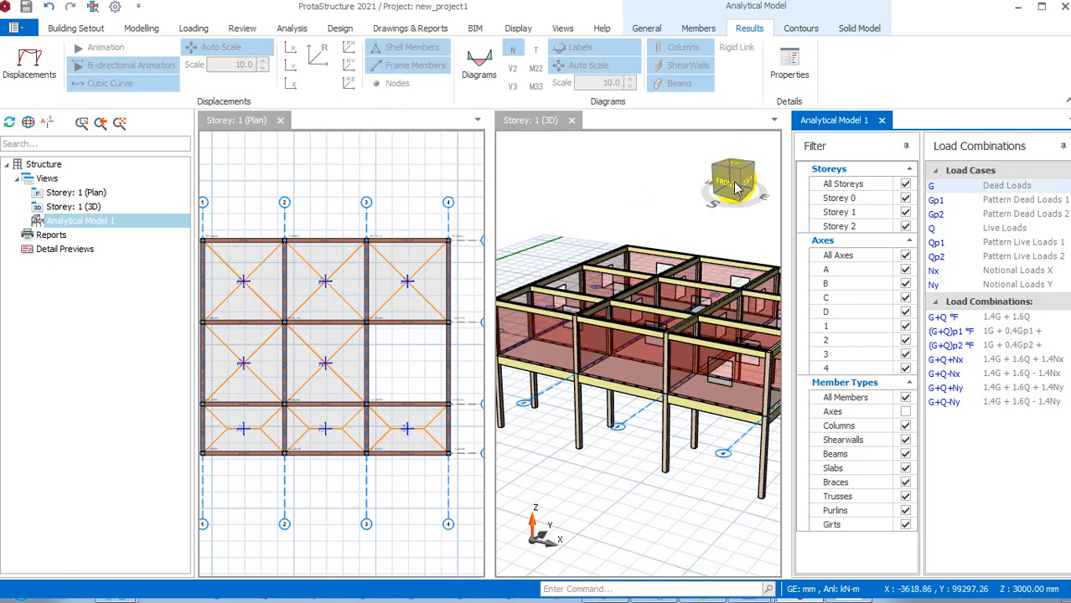
{"action": "left_click", "coordinate": [826, 125]}
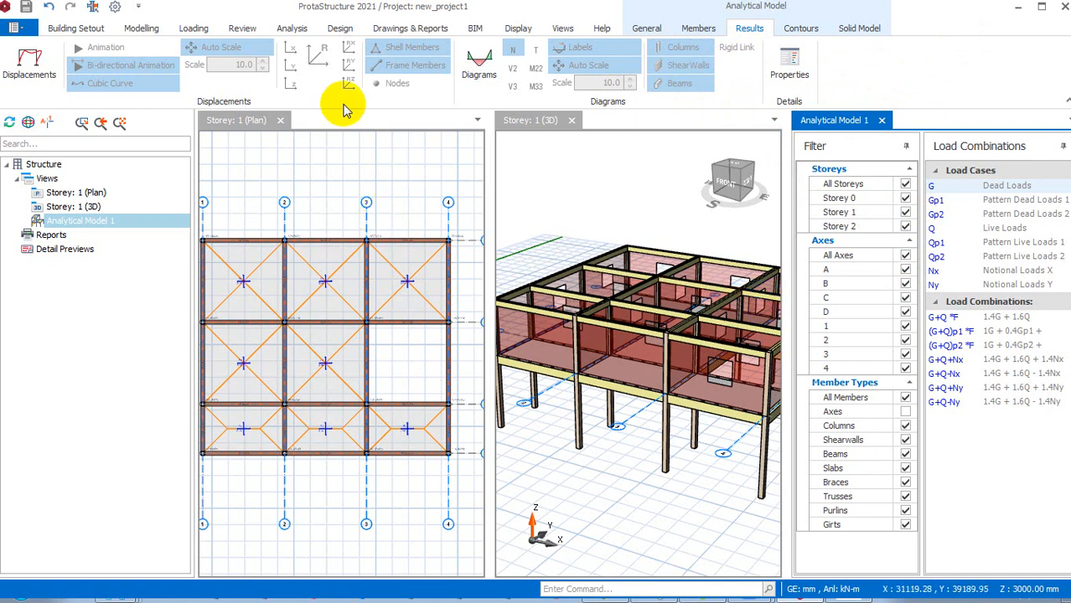
{"action": "left_click", "coordinate": [148, 25]}
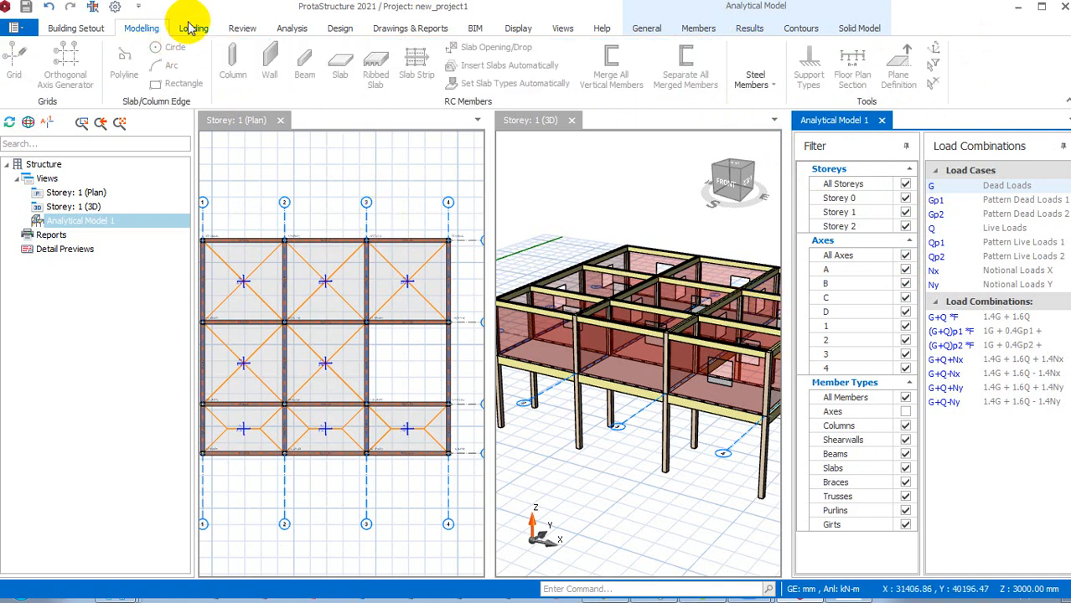
{"action": "left_click", "coordinate": [191, 28]}
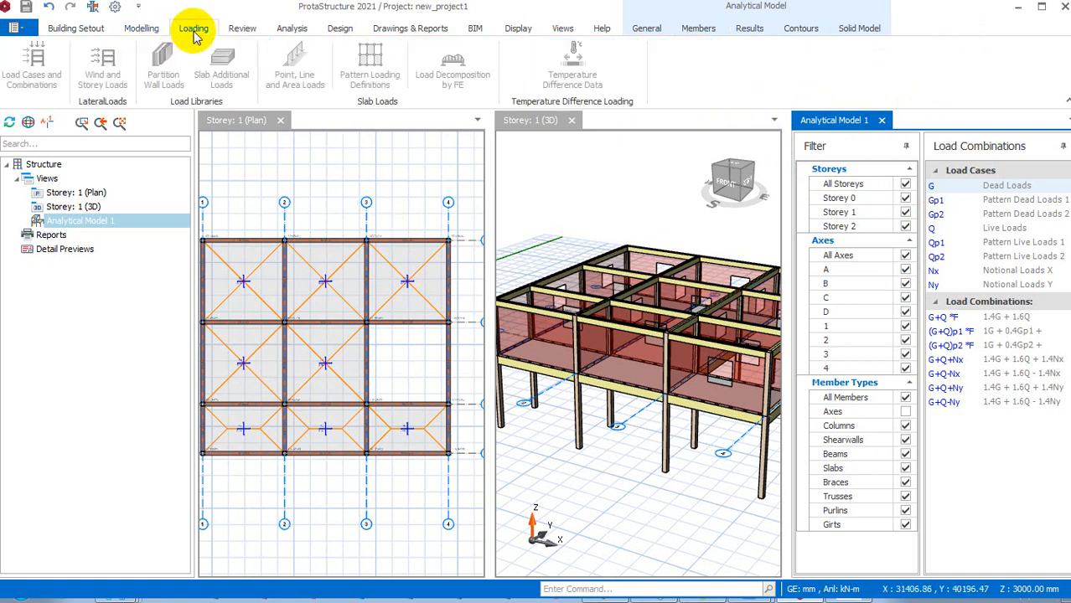
{"action": "left_click", "coordinate": [85, 29]}
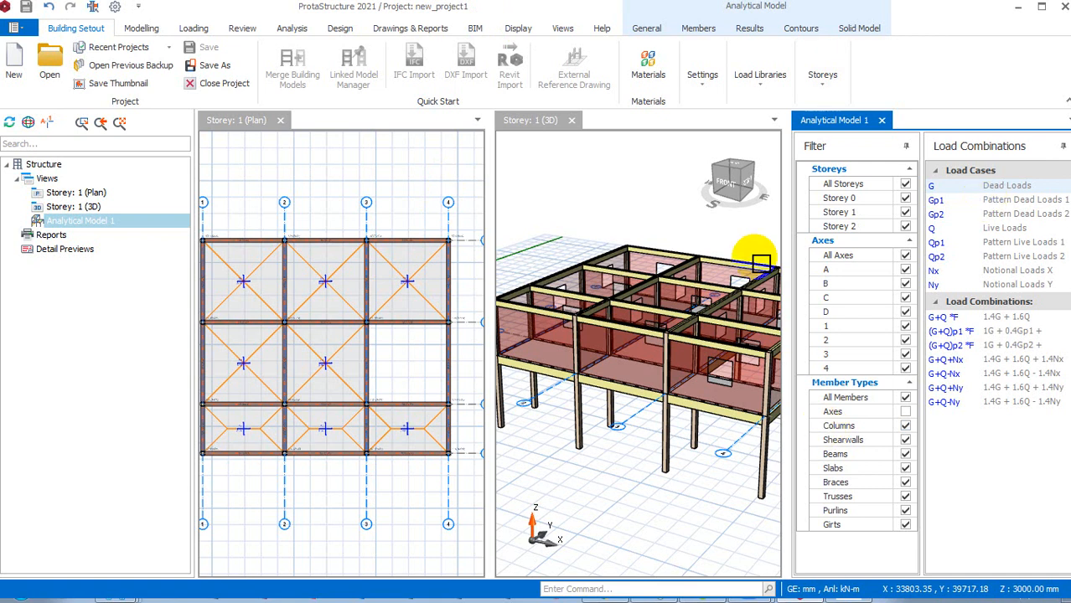
Close the analytical model view, keeping the Storey 1 plan and 3D views open.
{"action": "left_click", "coordinate": [410, 363]}
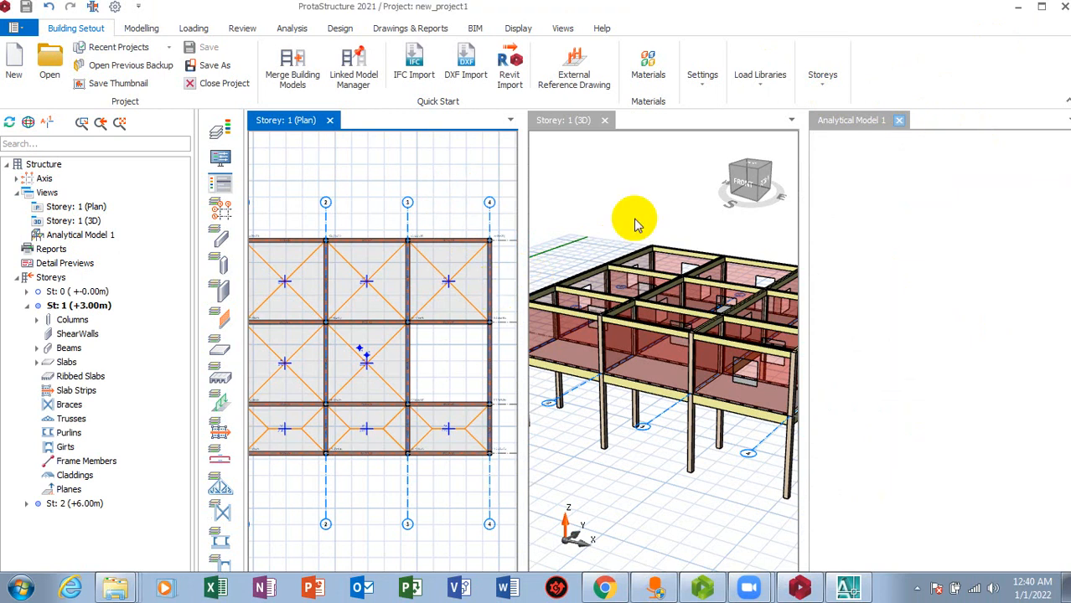
{"action": "left_click", "coordinate": [826, 119]}
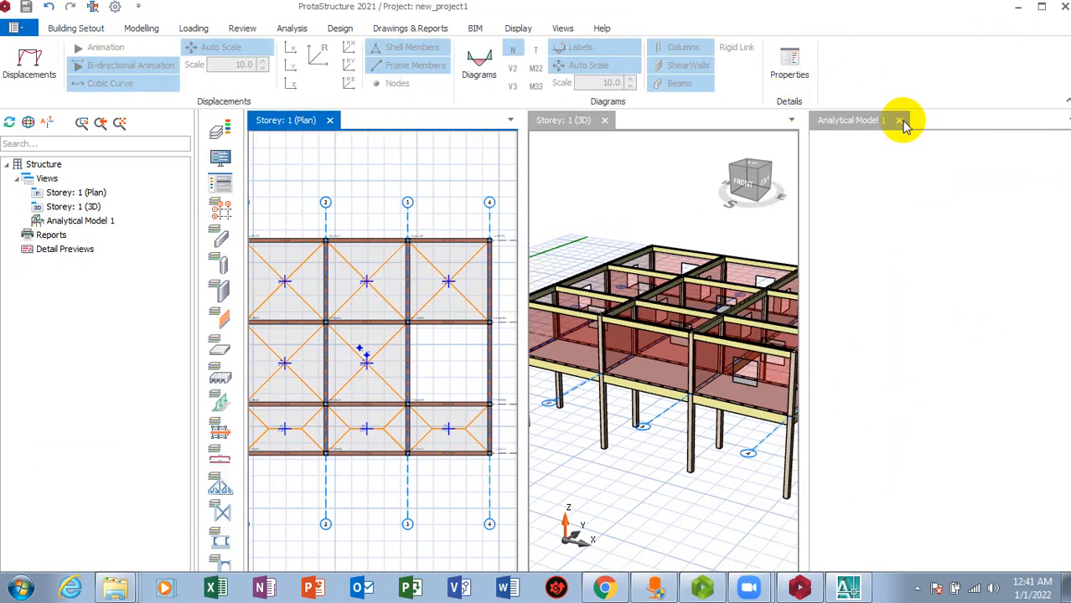
{"action": "left_click", "coordinate": [902, 122]}
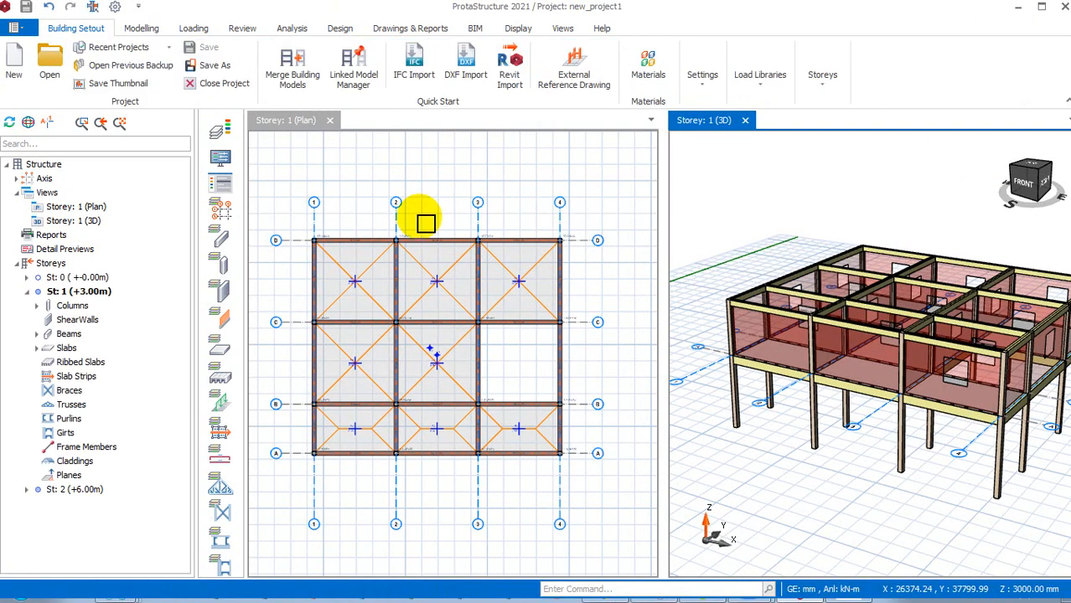
Start a slab strip in the X direction on the Storey 1 plan with the type kept at Analytical Strip.
{"action": "left_click", "coordinate": [143, 29]}
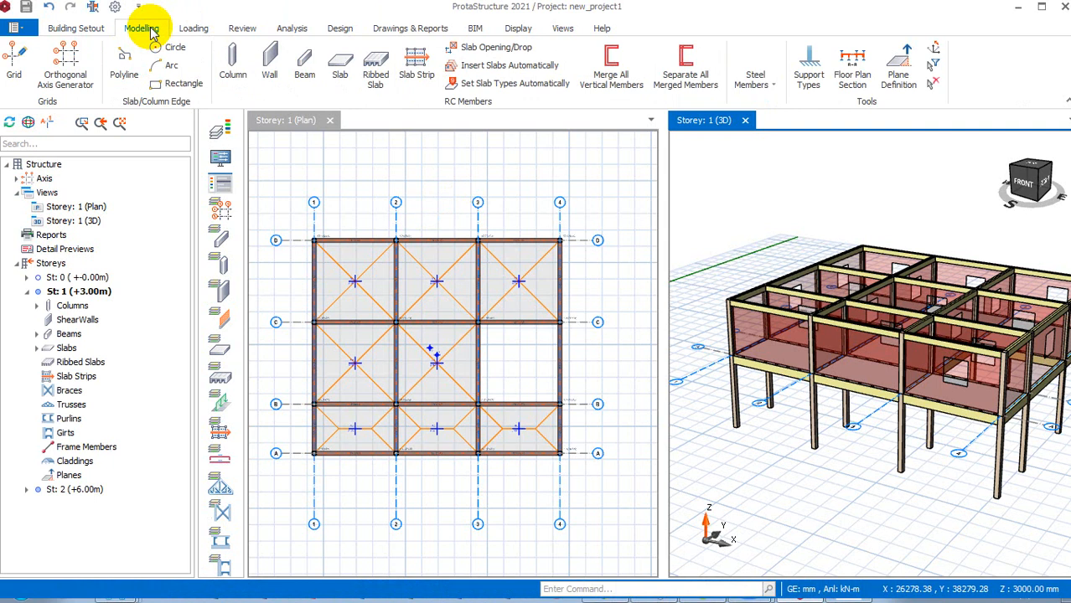
{"action": "left_click", "coordinate": [414, 61]}
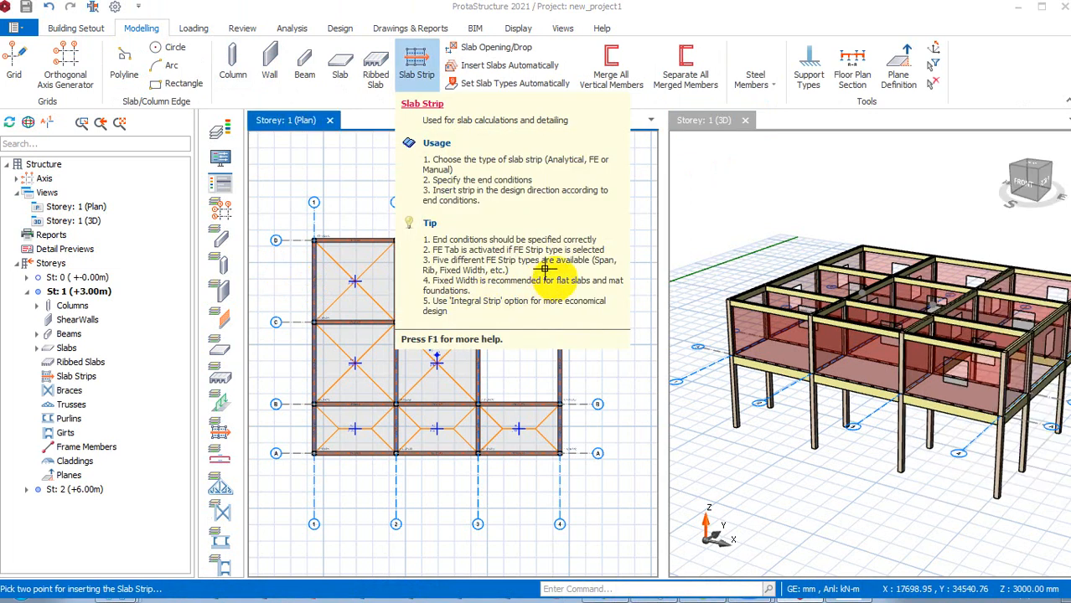
{"action": "key", "text": "Escape"}
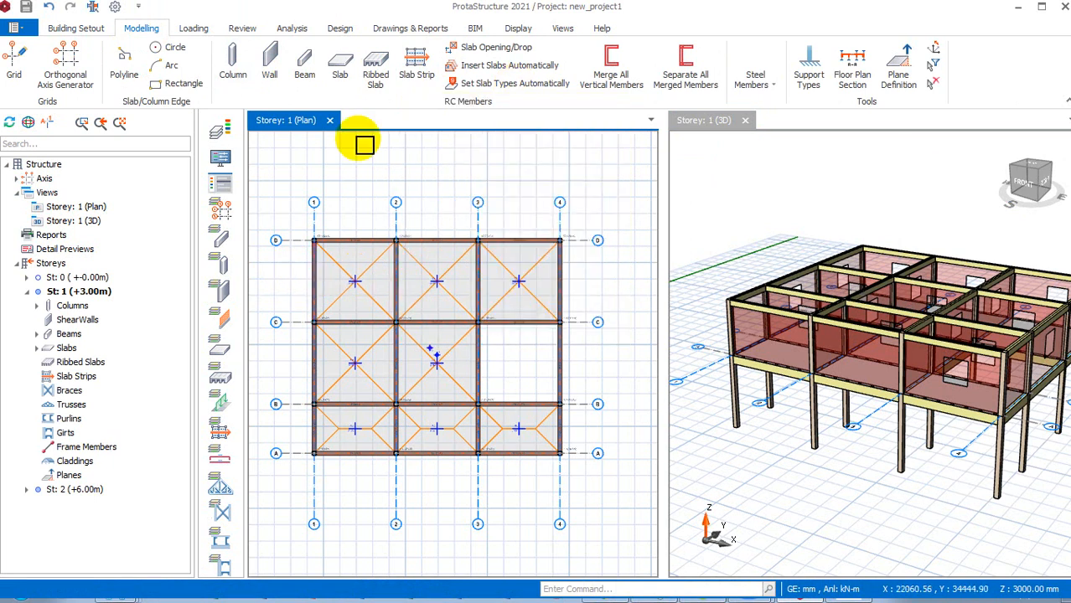
{"action": "left_click", "coordinate": [411, 72]}
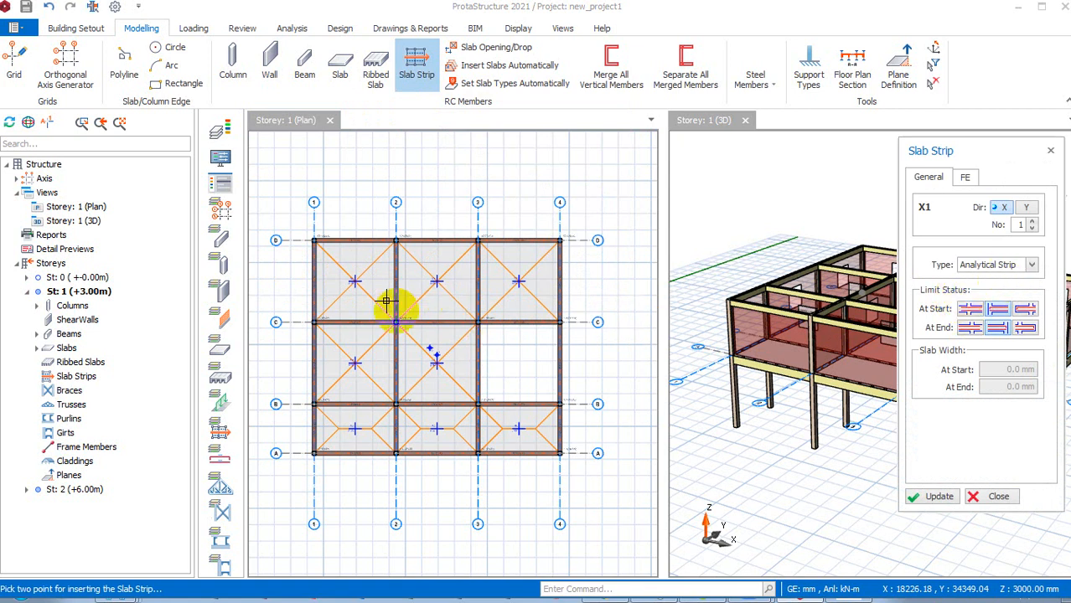
{"action": "left_click", "coordinate": [1033, 267]}
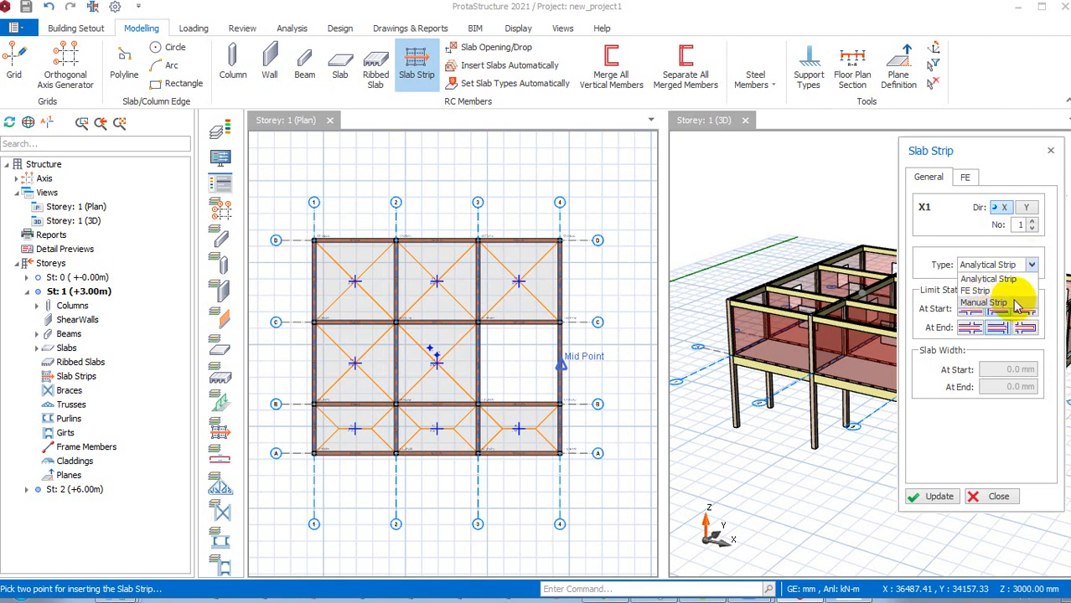
{"action": "left_click", "coordinate": [1032, 266]}
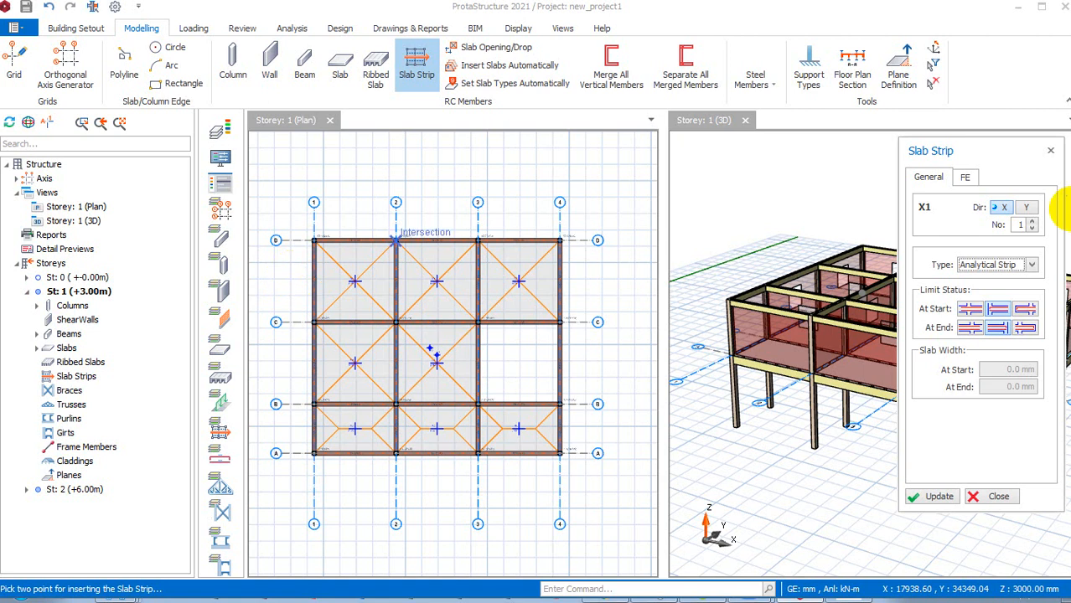
{"action": "left_click", "coordinate": [1033, 265]}
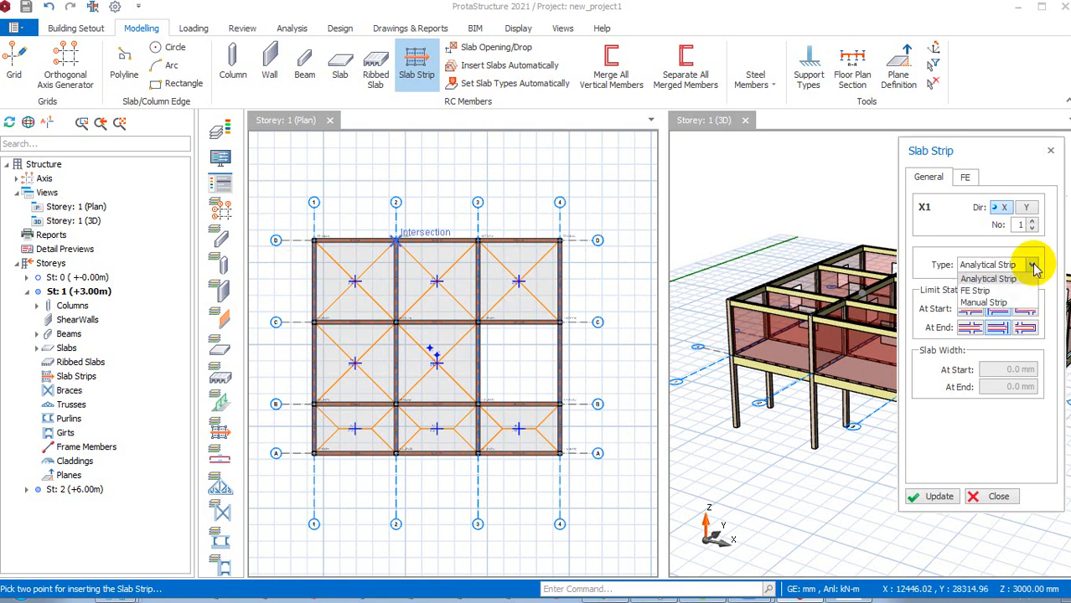
{"action": "left_click", "coordinate": [1035, 267]}
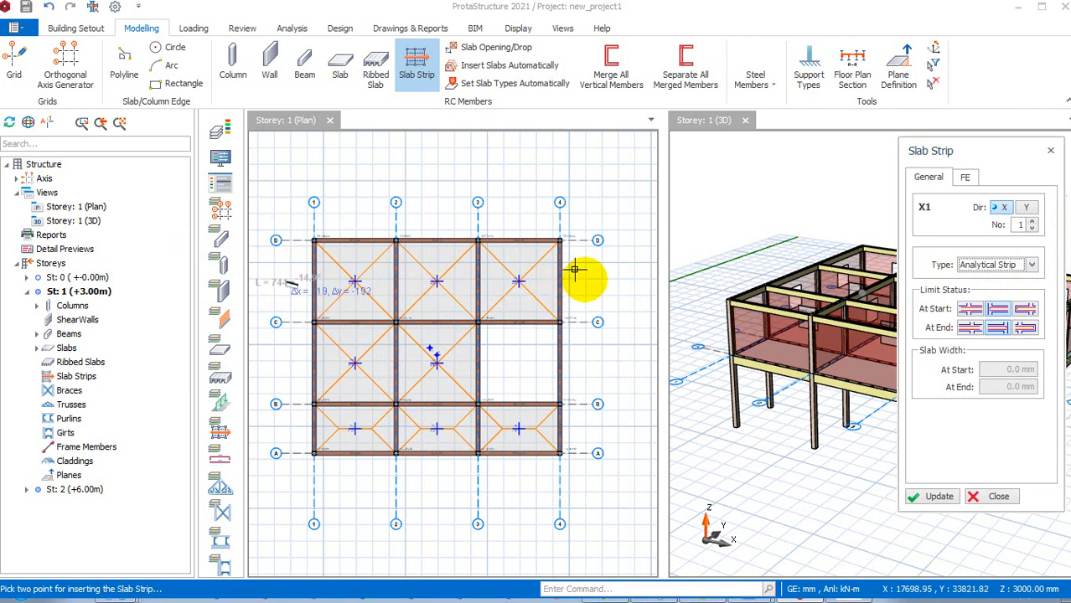
Set the limit status of the analytical strip to the second option at both its start and its end.
{"action": "left_click", "coordinate": [283, 281]}
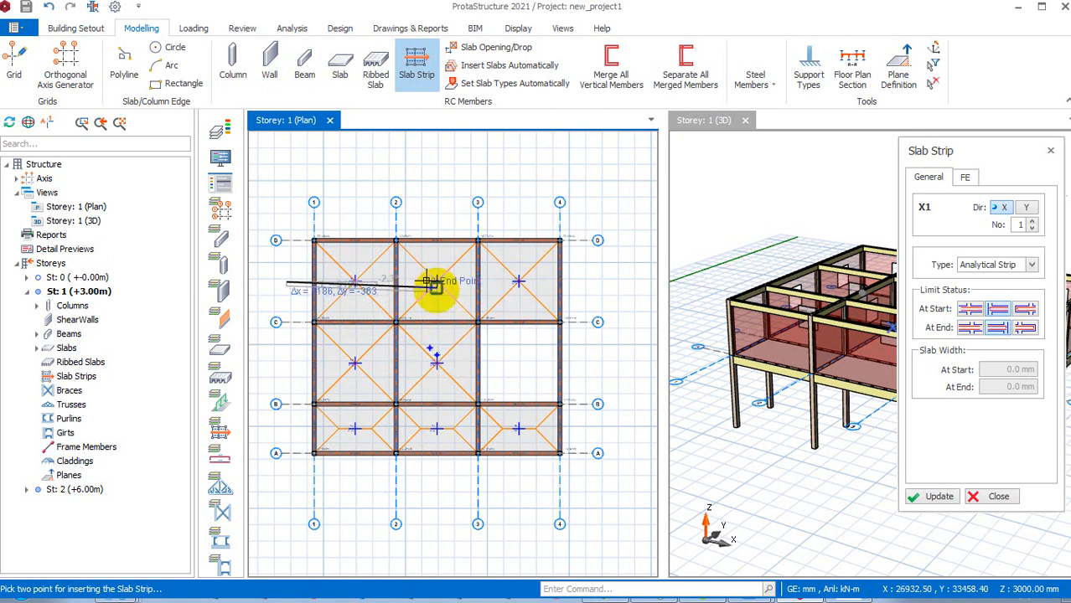
{"action": "key", "text": "Escape"}
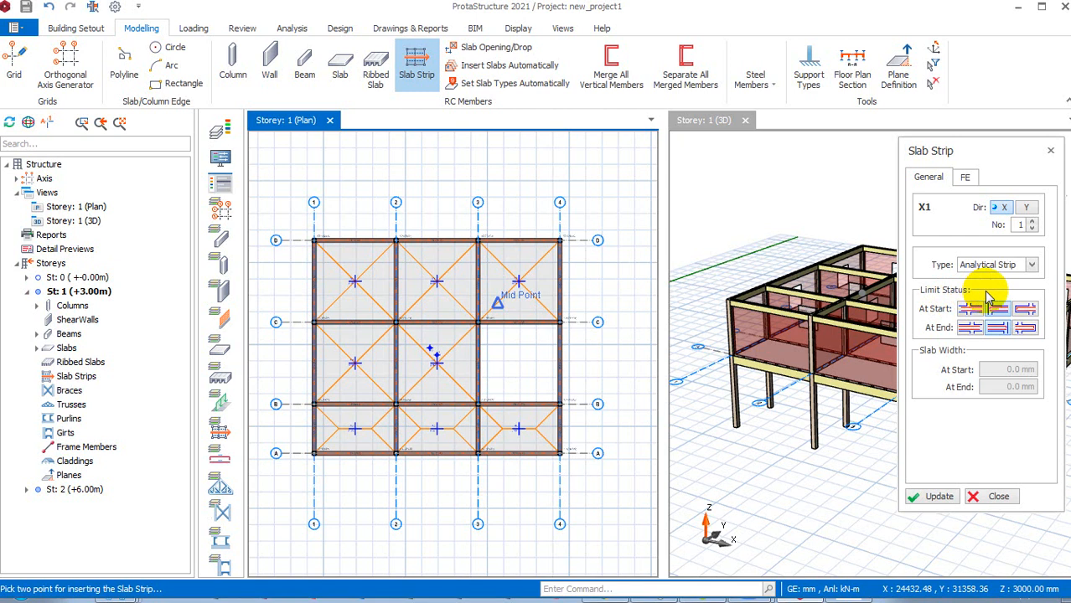
{"action": "left_click", "coordinate": [968, 310]}
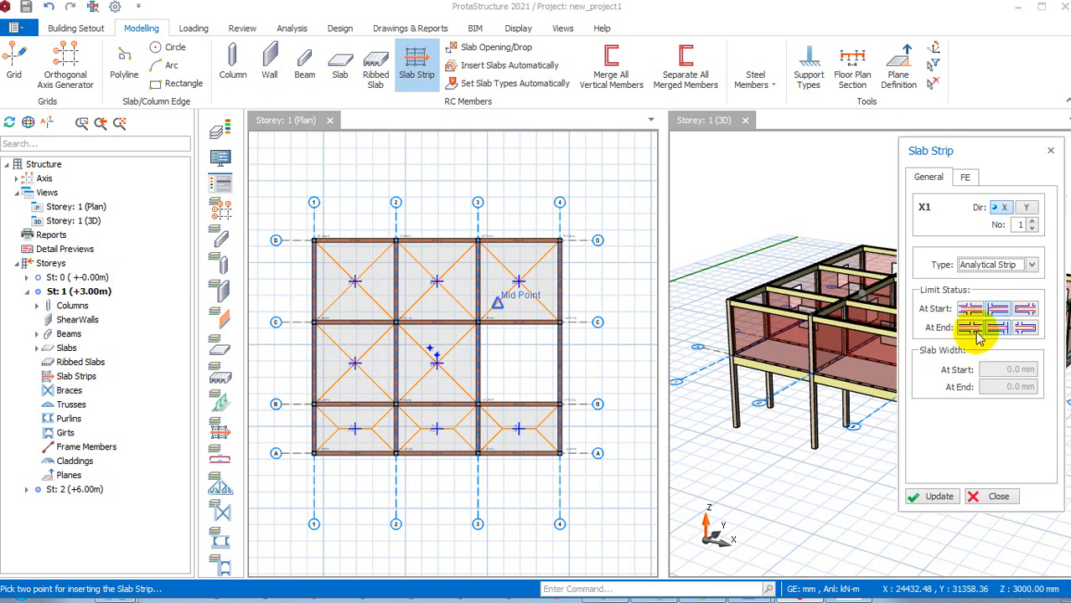
{"action": "left_click", "coordinate": [998, 331]}
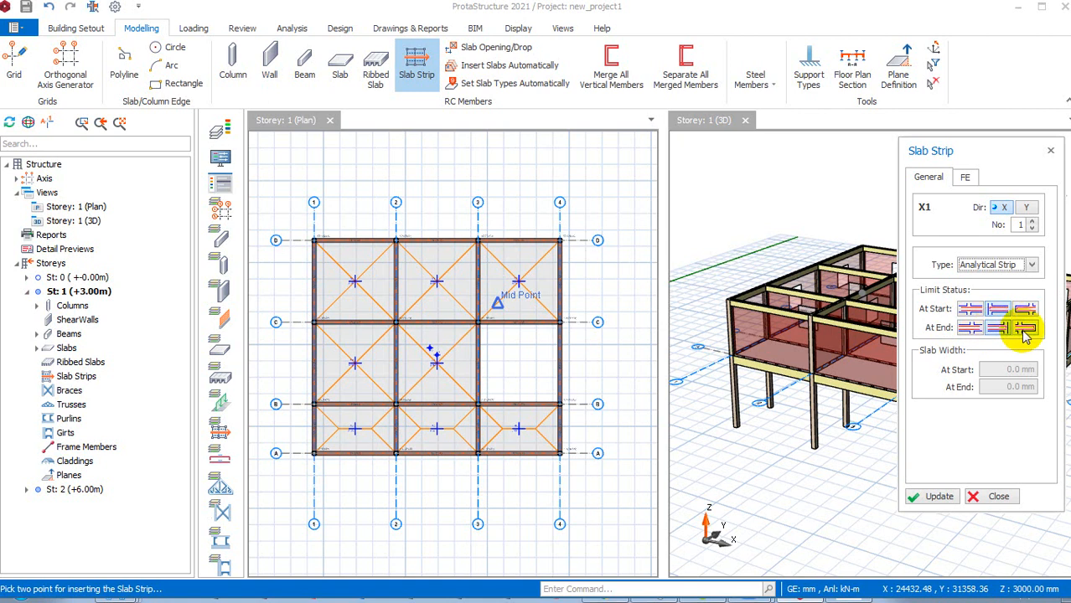
{"action": "left_click", "coordinate": [1027, 329]}
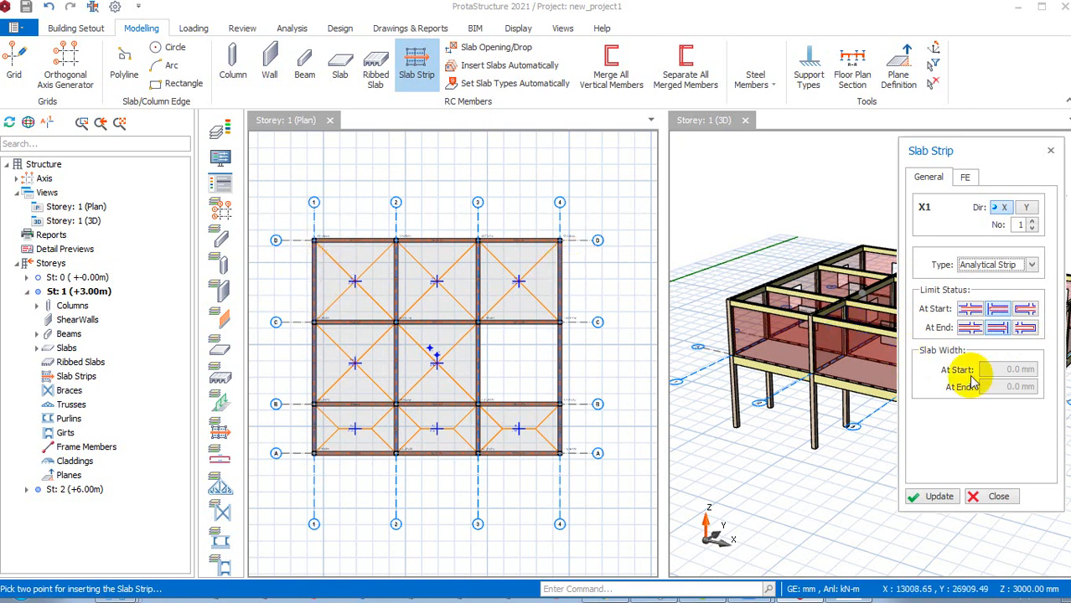
{"action": "left_click", "coordinate": [999, 310]}
{"action": "left_click", "coordinate": [999, 306]}
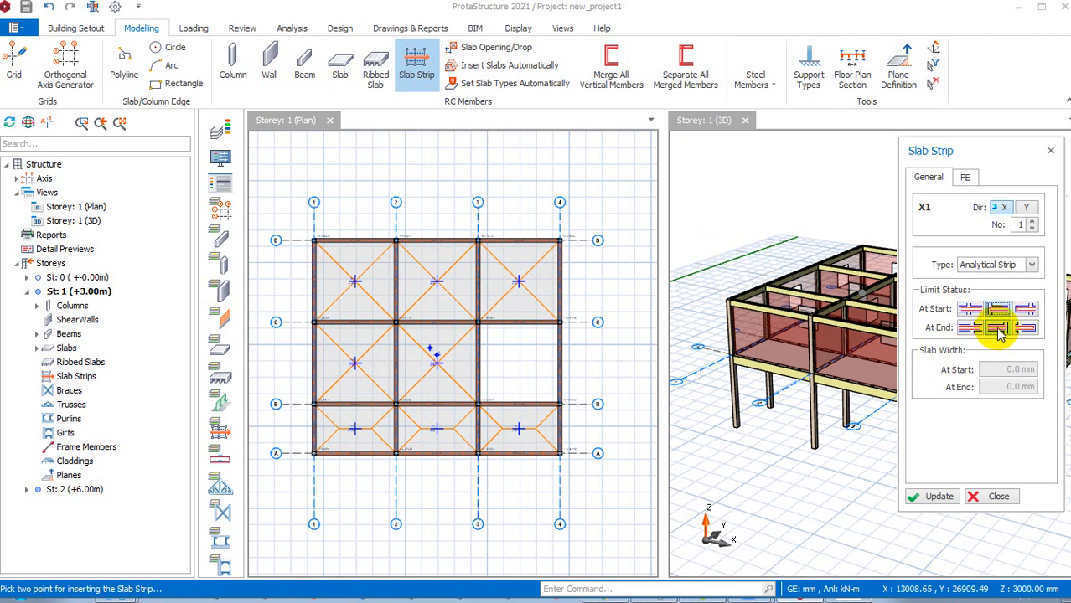
{"action": "left_click", "coordinate": [999, 329]}
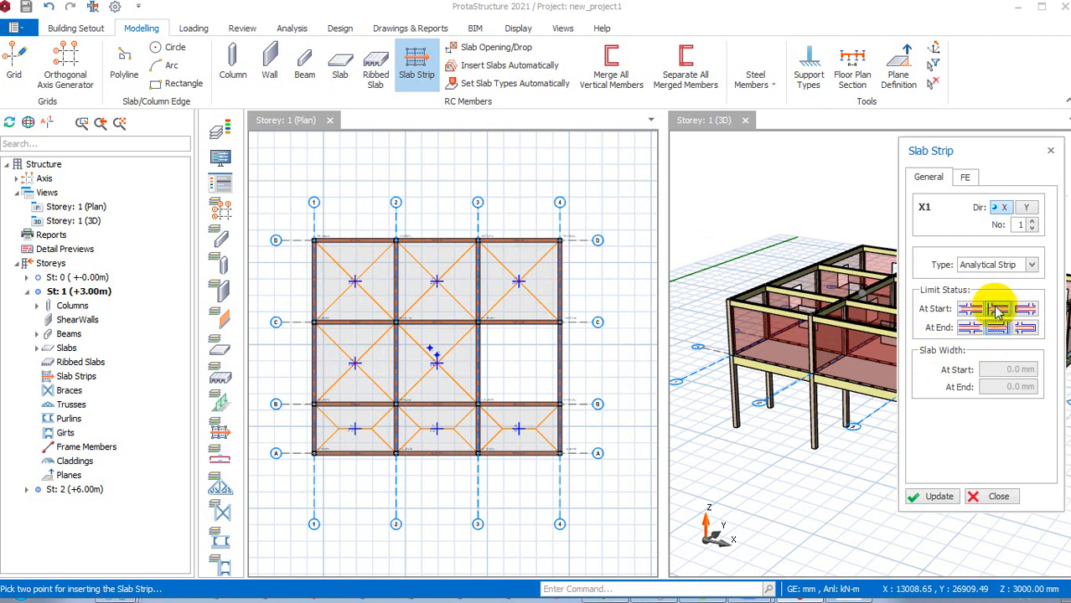
{"action": "left_click", "coordinate": [997, 310]}
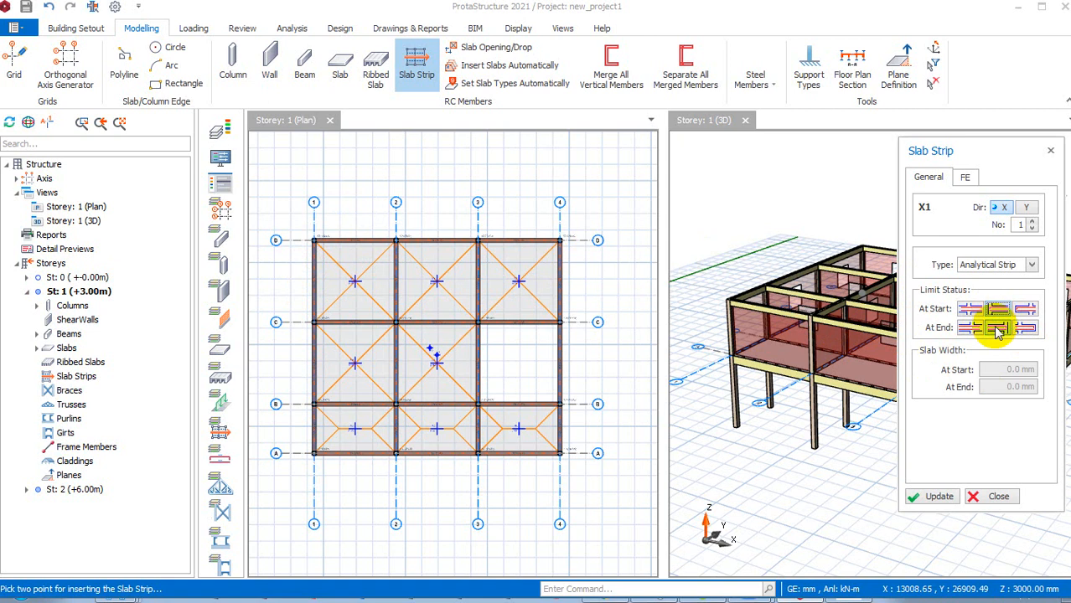
{"action": "left_click", "coordinate": [998, 329]}
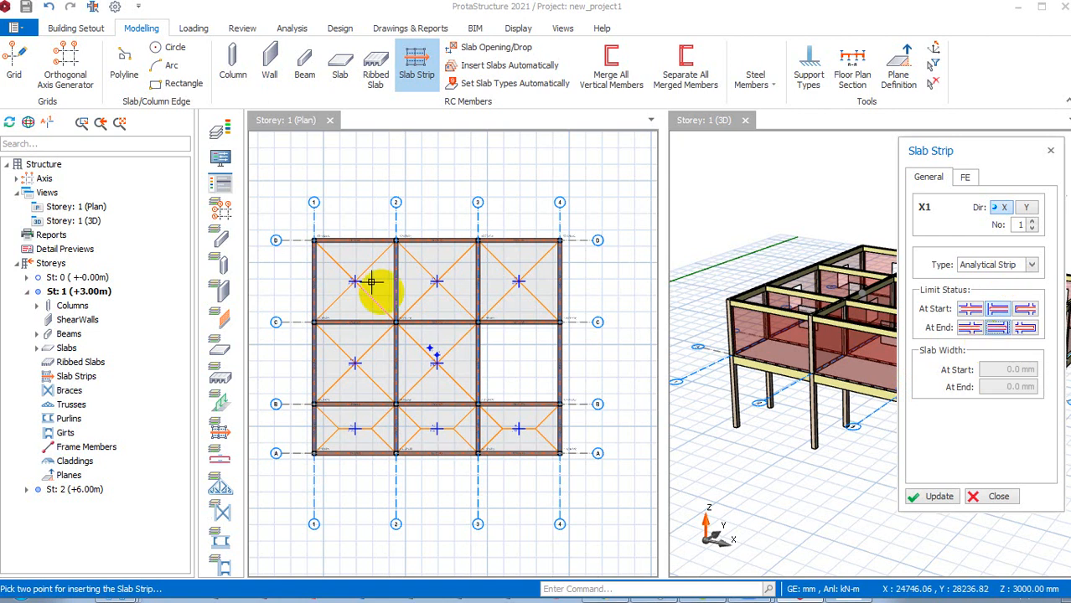
Insert two X-direction analytical strips starting outside grid 1: about 18000 mm long between grids C and D, and between B and C ending past grid 3.
{"action": "left_click", "coordinate": [298, 274]}
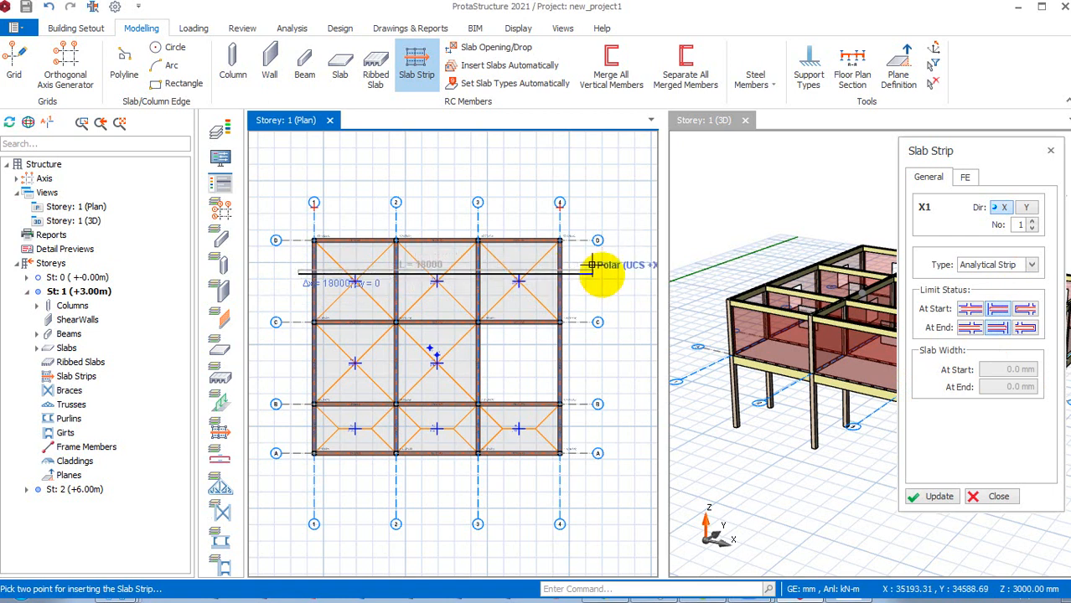
{"action": "left_click", "coordinate": [592, 266]}
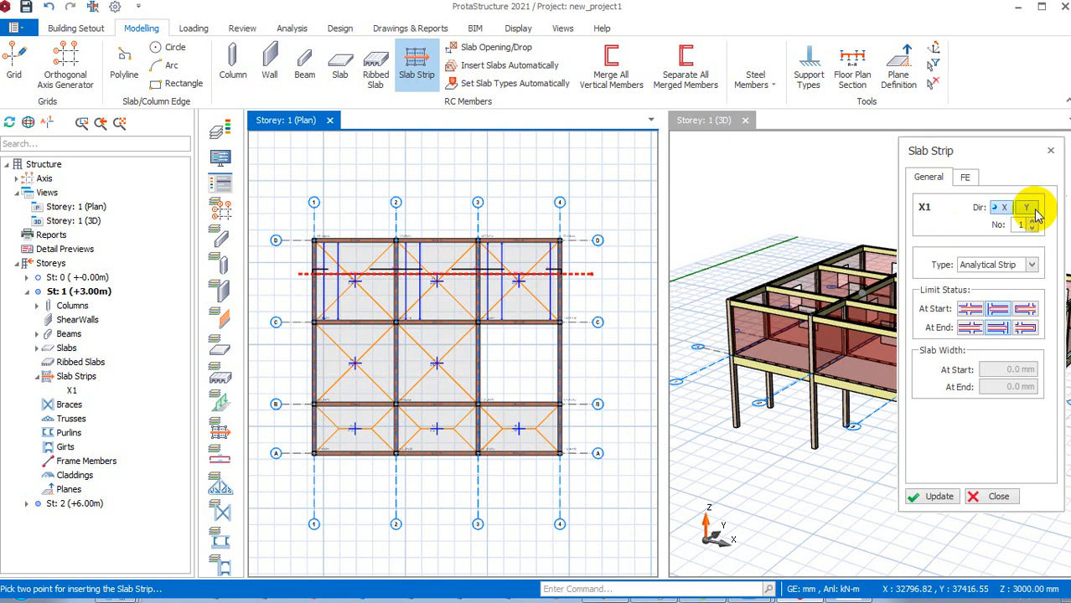
{"action": "left_click", "coordinate": [964, 178]}
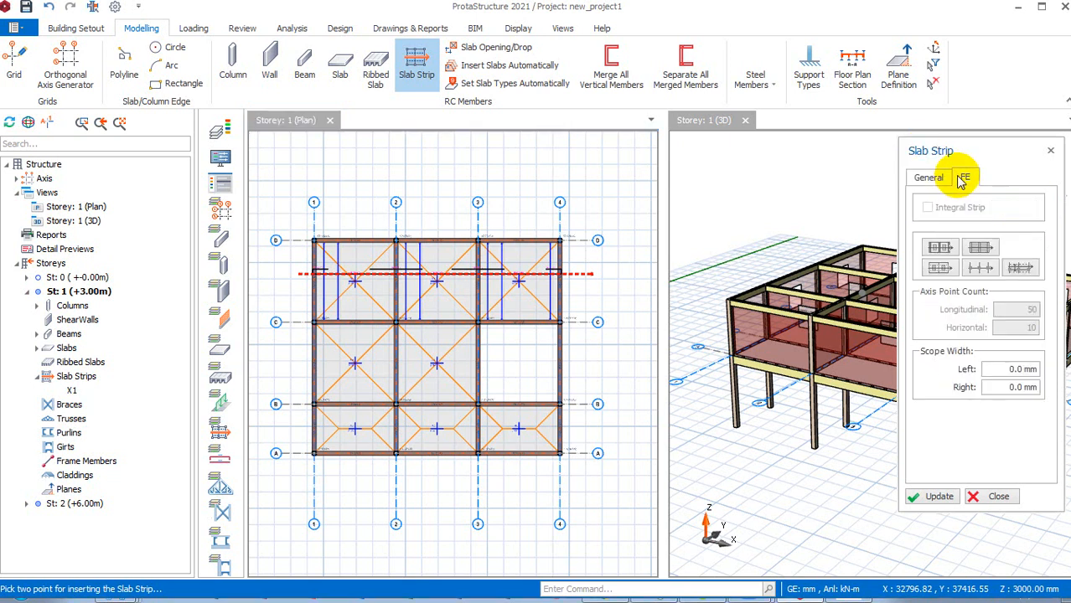
{"action": "left_click", "coordinate": [922, 182]}
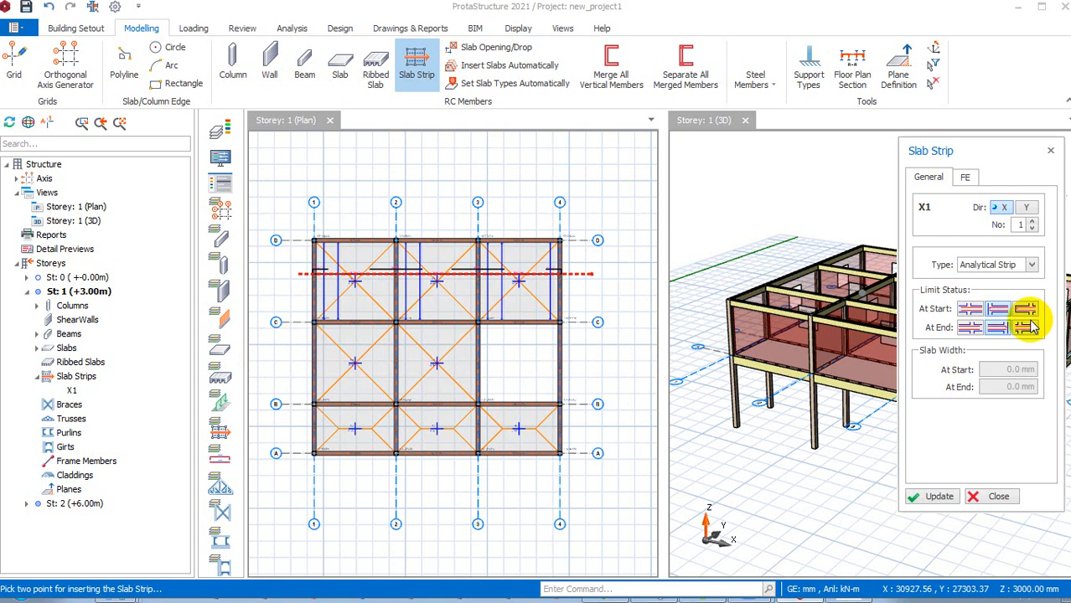
{"action": "left_click", "coordinate": [283, 359]}
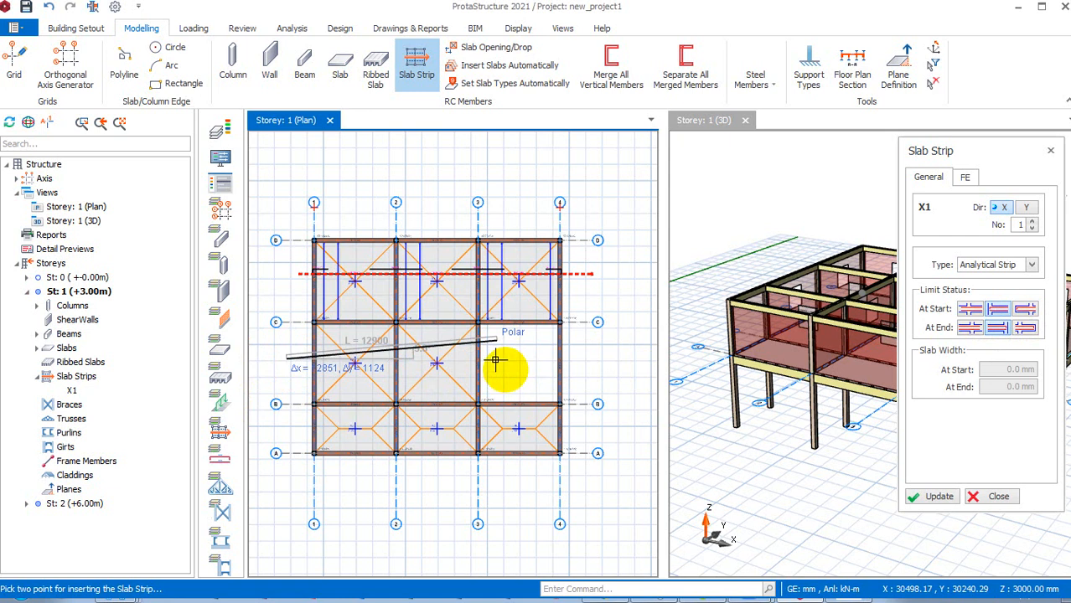
{"action": "left_click", "coordinate": [542, 359]}
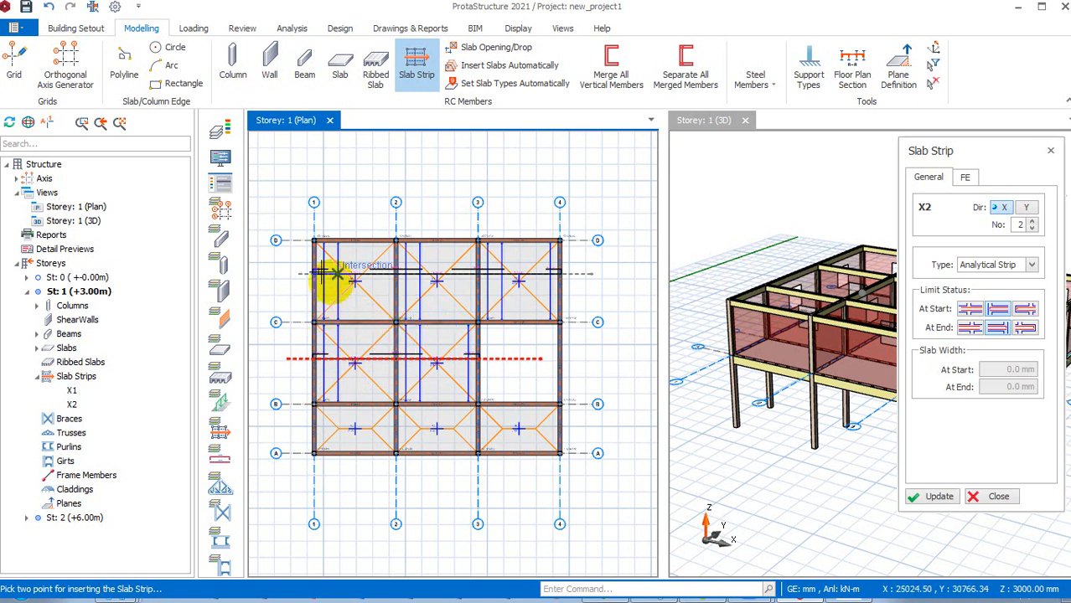
Examine the reinforcement bars and their labels along both X-direction slab strips on the plan, including the strip ends at grids 1 and 4.
{"action": "scroll", "coordinate": [335, 273], "scroll_direction": "up", "scroll_amount": 4}
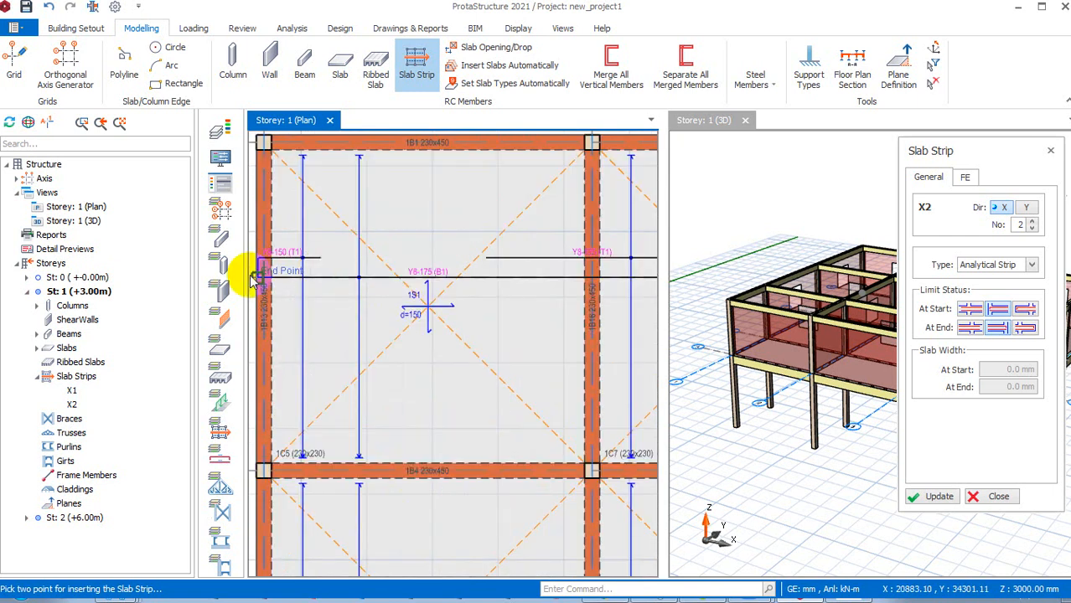
{"action": "scroll", "coordinate": [275, 239], "scroll_direction": "down", "scroll_amount": 4}
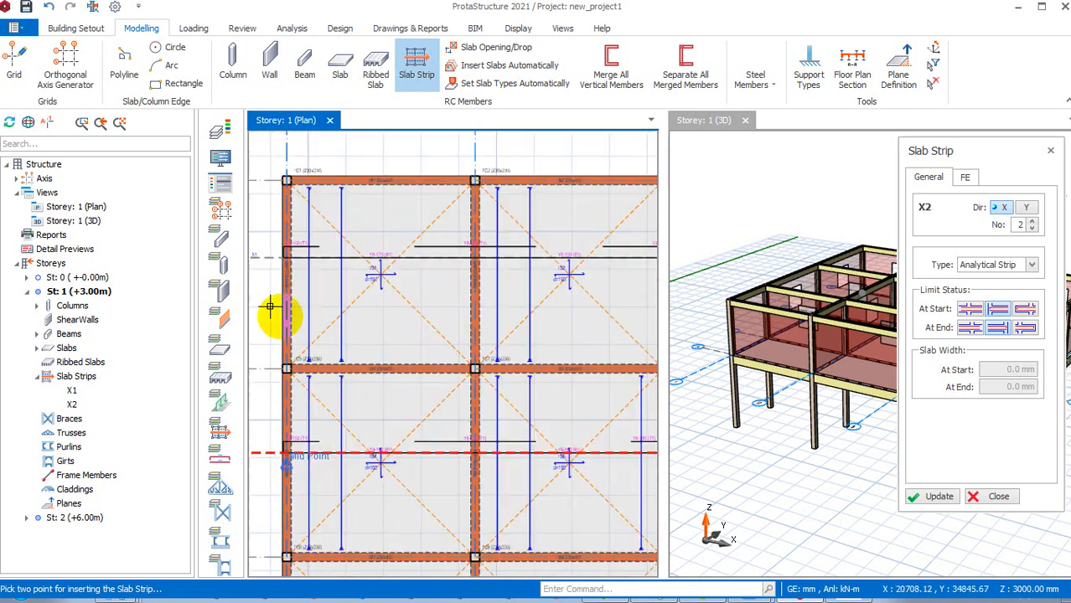
{"action": "scroll", "coordinate": [293, 268], "scroll_direction": "down", "scroll_amount": 2}
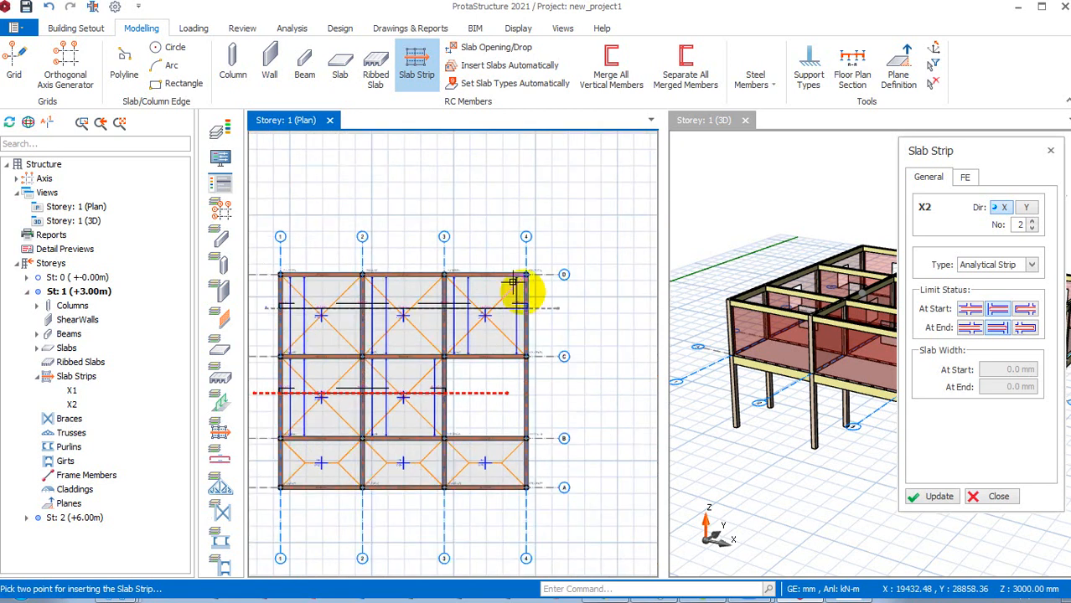
{"action": "scroll", "coordinate": [510, 289], "scroll_direction": "up", "scroll_amount": 5}
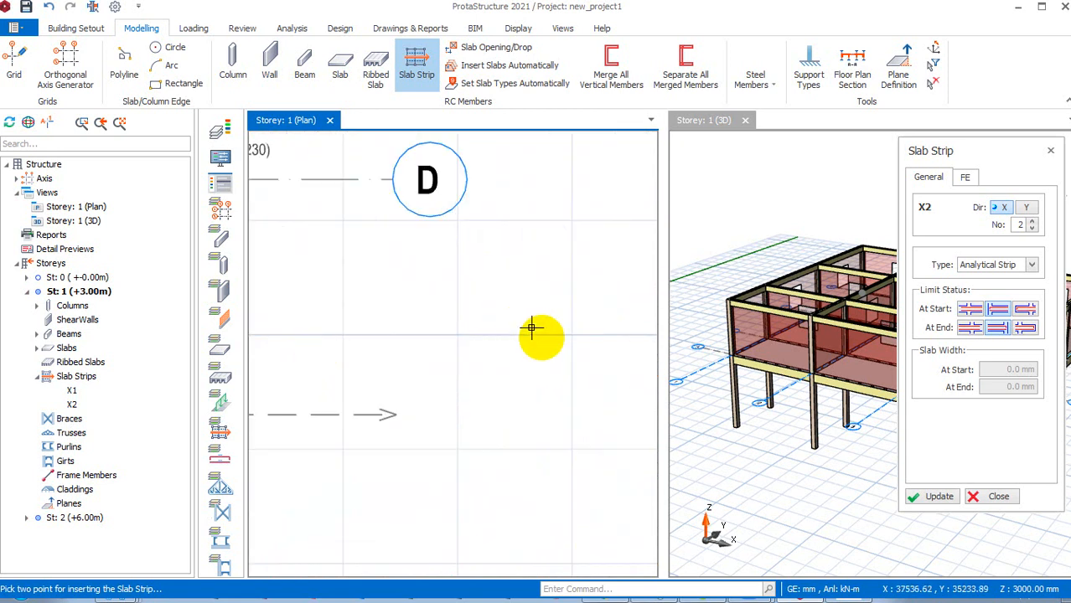
{"action": "scroll", "coordinate": [530, 252], "scroll_direction": "down", "scroll_amount": 3}
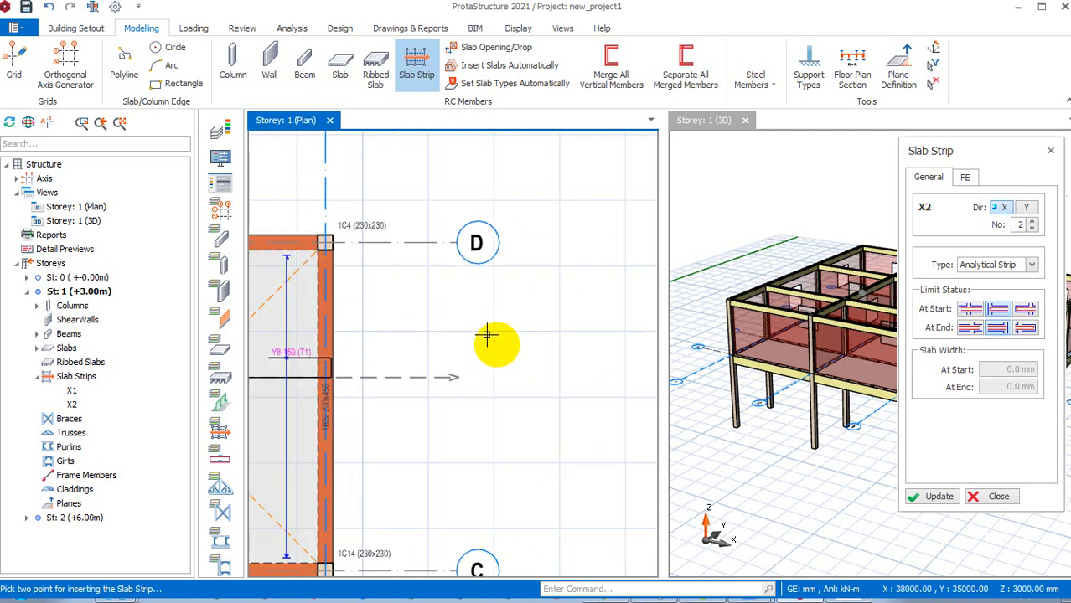
{"action": "scroll", "coordinate": [528, 319], "scroll_direction": "down", "scroll_amount": 1}
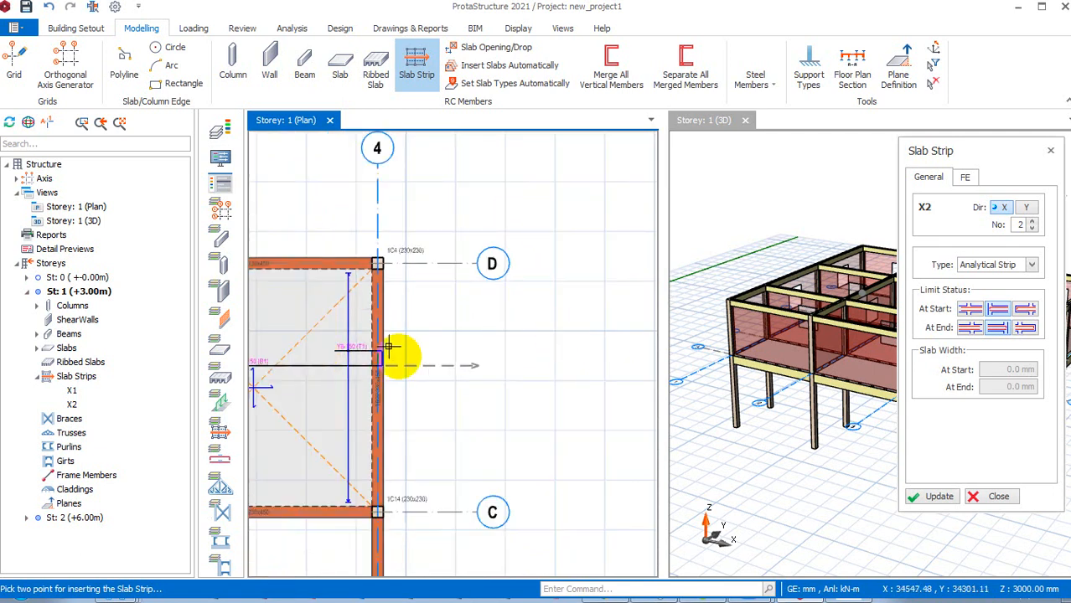
{"action": "scroll", "coordinate": [452, 339], "scroll_direction": "down", "scroll_amount": 5}
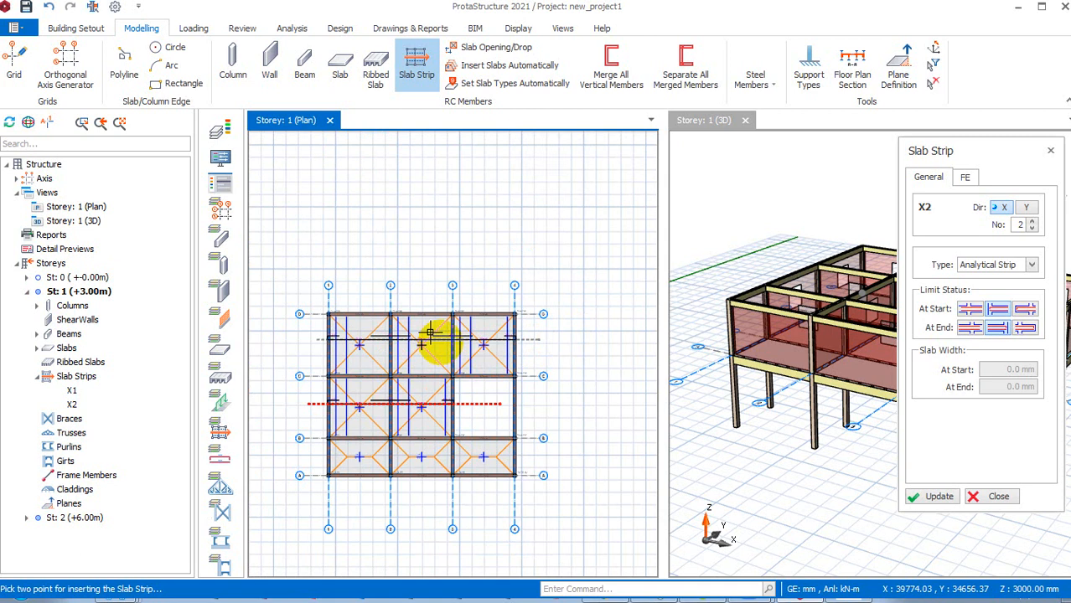
{"action": "scroll", "coordinate": [371, 330], "scroll_direction": "up", "scroll_amount": 3}
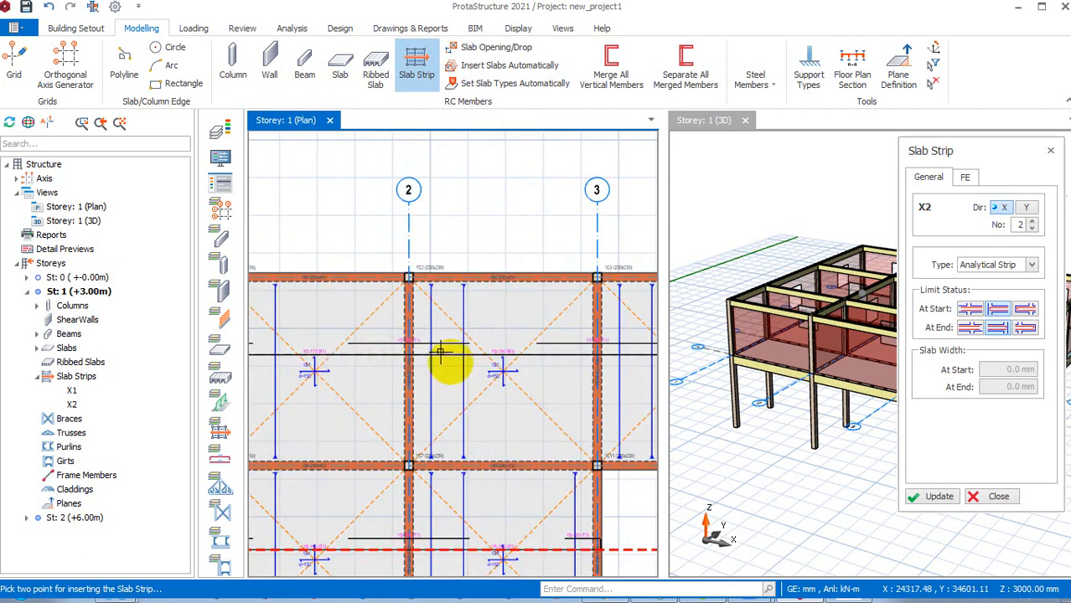
{"action": "scroll", "coordinate": [375, 346], "scroll_direction": "up", "scroll_amount": 1}
{"action": "scroll", "coordinate": [378, 307], "scroll_direction": "down", "scroll_amount": 3}
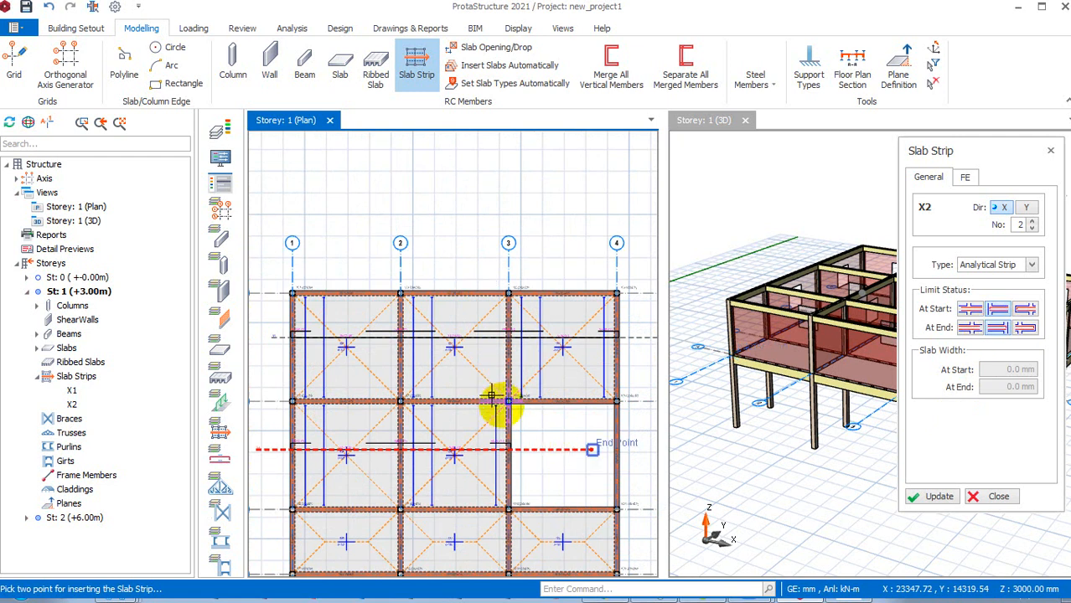
{"action": "scroll", "coordinate": [495, 392], "scroll_direction": "down", "scroll_amount": 2}
{"action": "scroll", "coordinate": [546, 557], "scroll_direction": "up", "scroll_amount": 2}
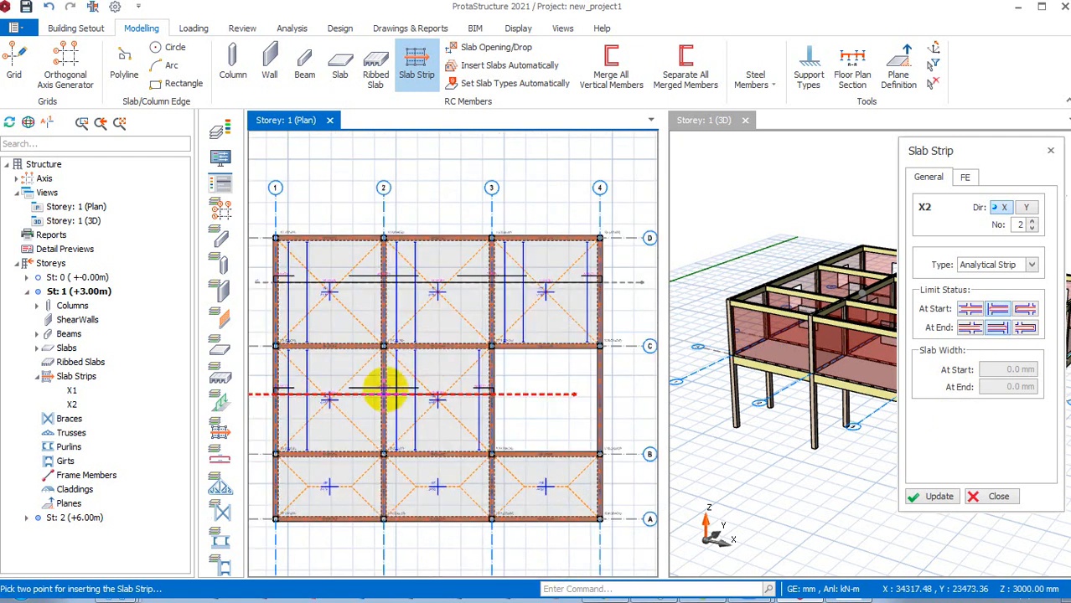
Insert a third X-direction analytical strip about 19200 mm long between grids A and B, from outside grid 1 to past grid 4.
{"action": "scroll", "coordinate": [372, 468], "scroll_direction": "down", "scroll_amount": 2}
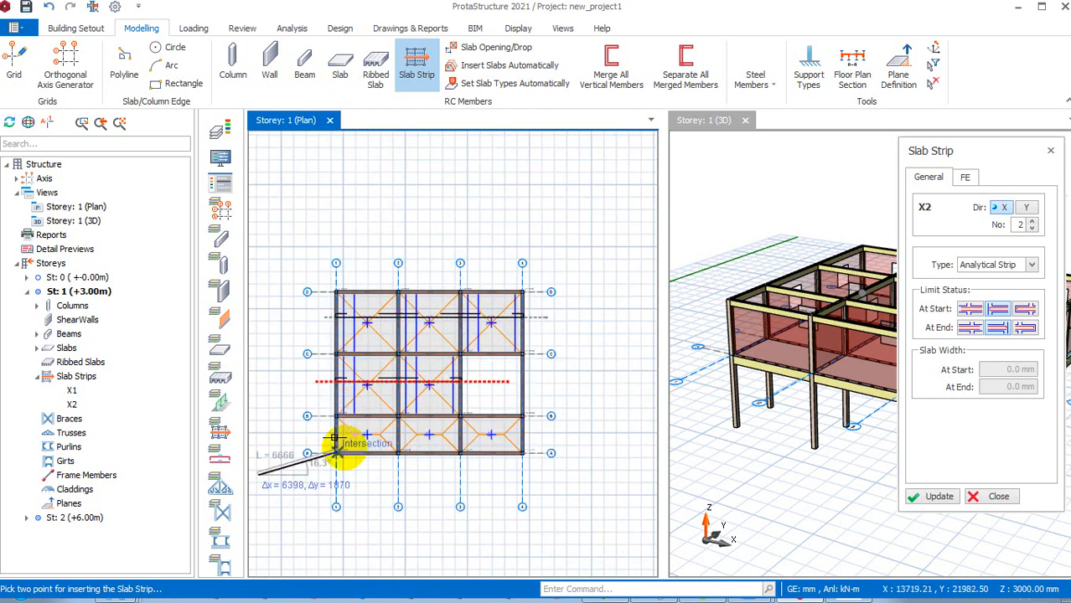
{"action": "key", "text": "Escape"}
{"action": "left_click", "coordinate": [302, 428]}
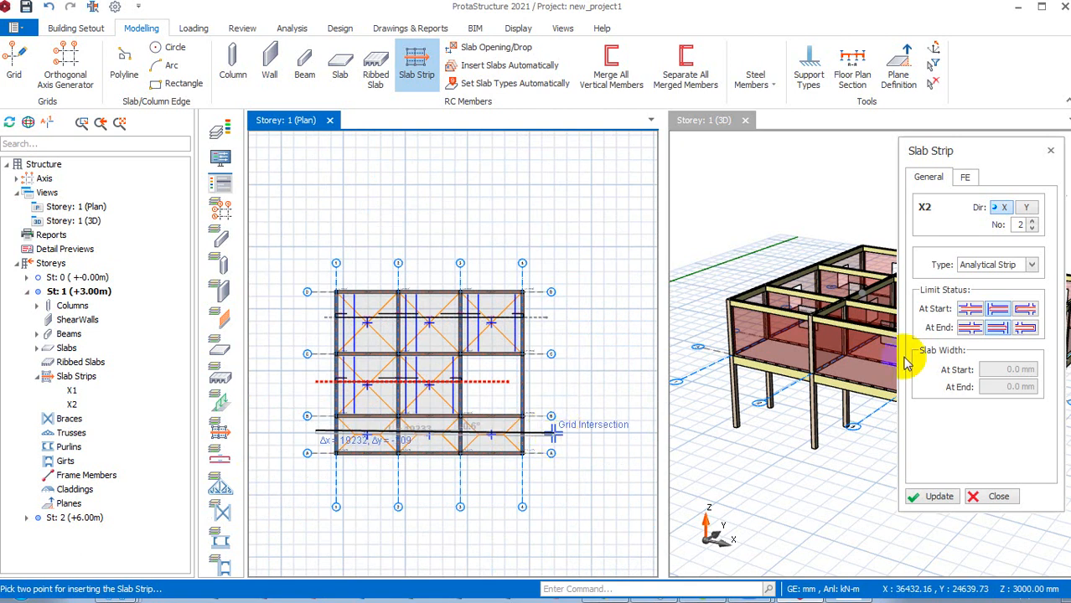
{"action": "left_click", "coordinate": [704, 381]}
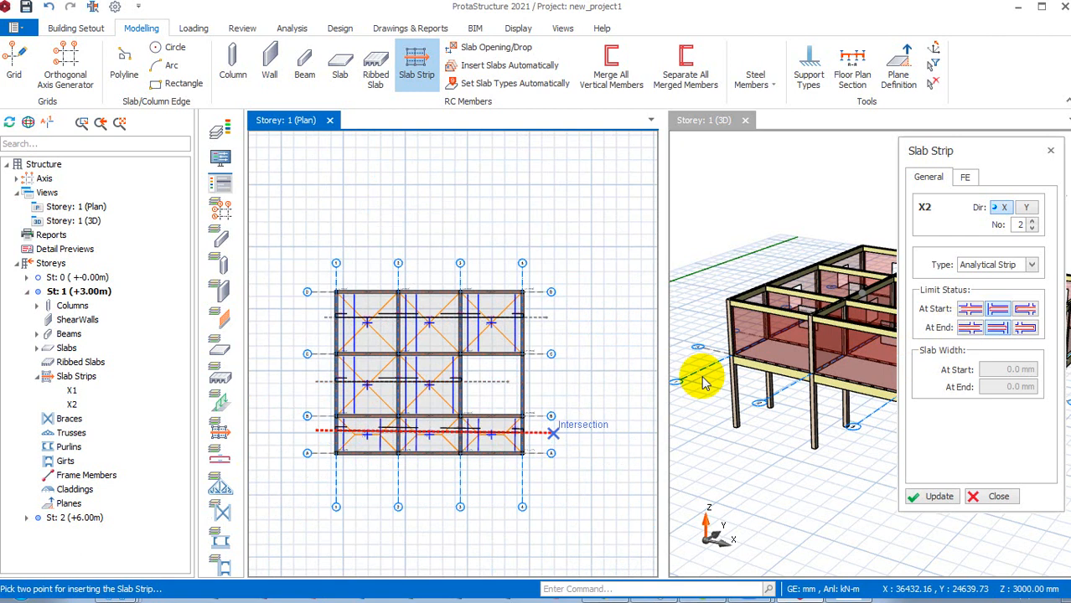
Switch the slab strip direction to Y and inspect the reinforcement label on slab 1S1.
{"action": "left_click", "coordinate": [1030, 209]}
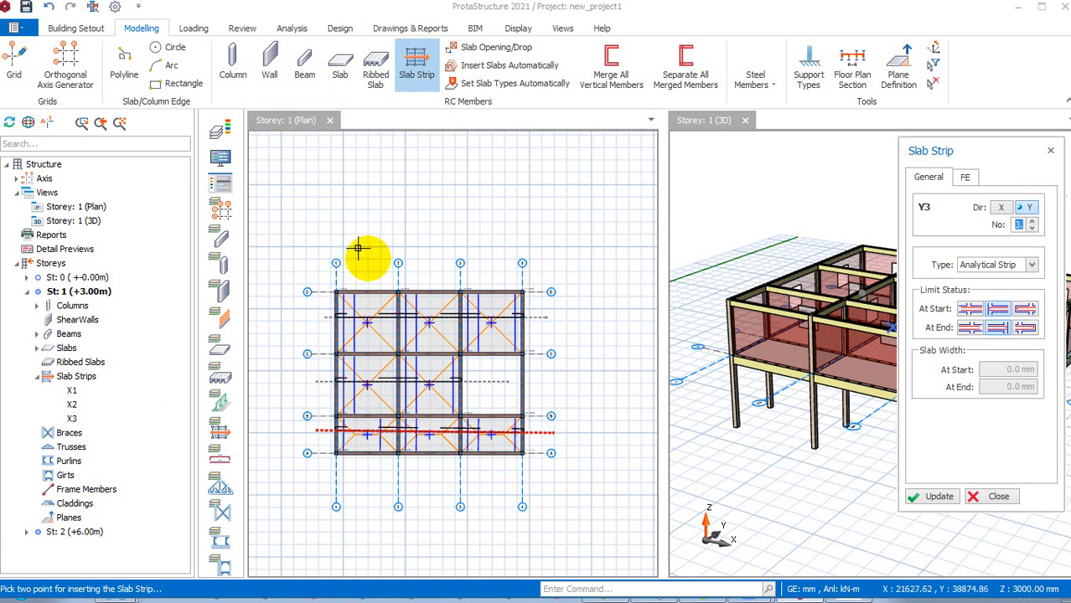
{"action": "left_click", "coordinate": [345, 283]}
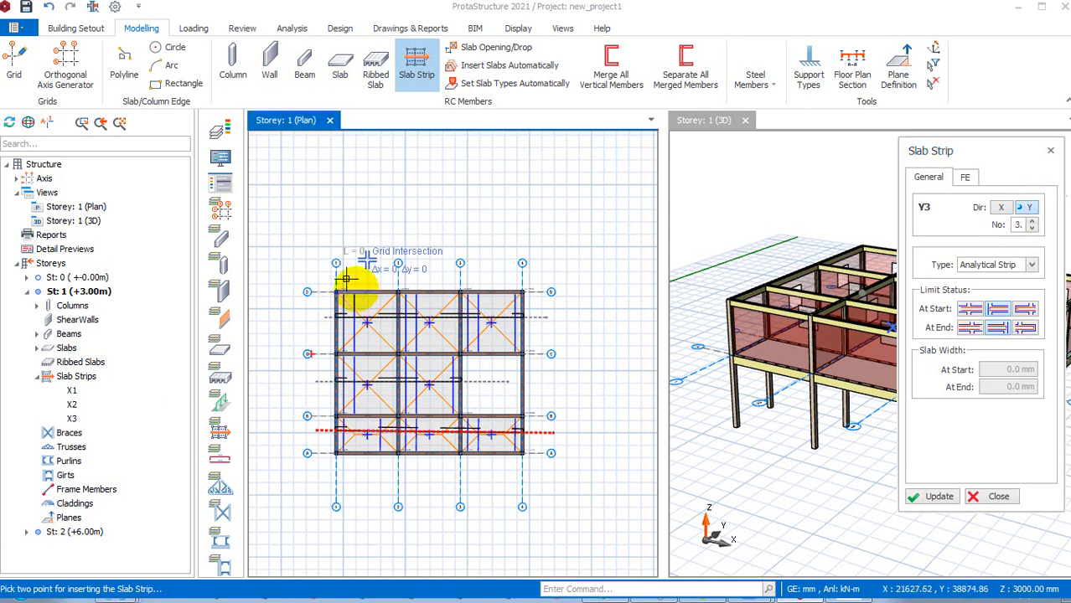
{"action": "scroll", "coordinate": [340, 289], "scroll_direction": "up", "scroll_amount": 2}
{"action": "scroll", "coordinate": [340, 288], "scroll_direction": "up", "scroll_amount": 6}
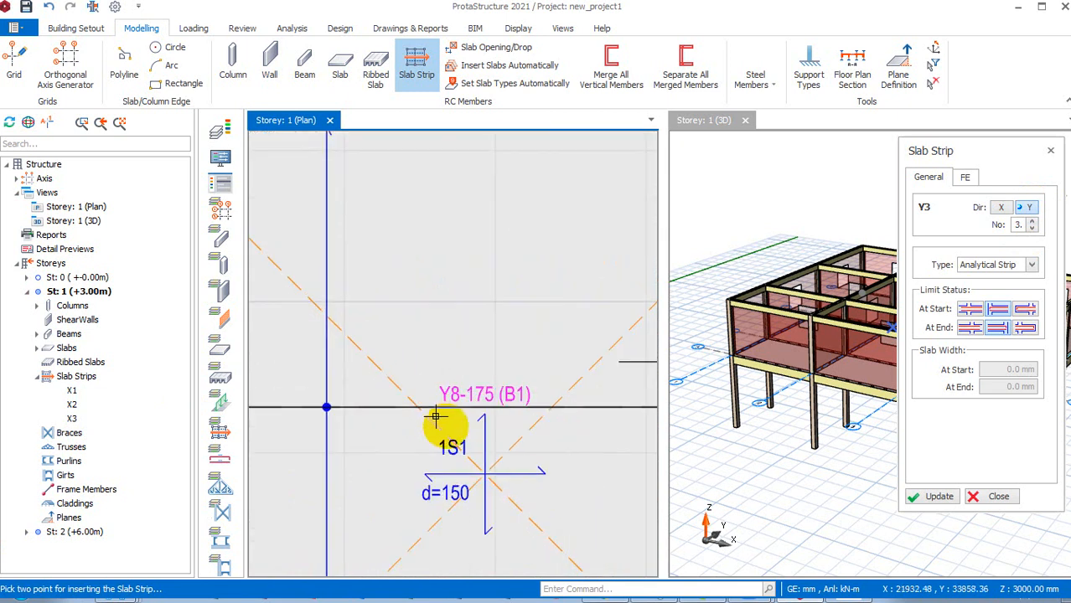
{"action": "scroll", "coordinate": [442, 410], "scroll_direction": "up", "scroll_amount": 1}
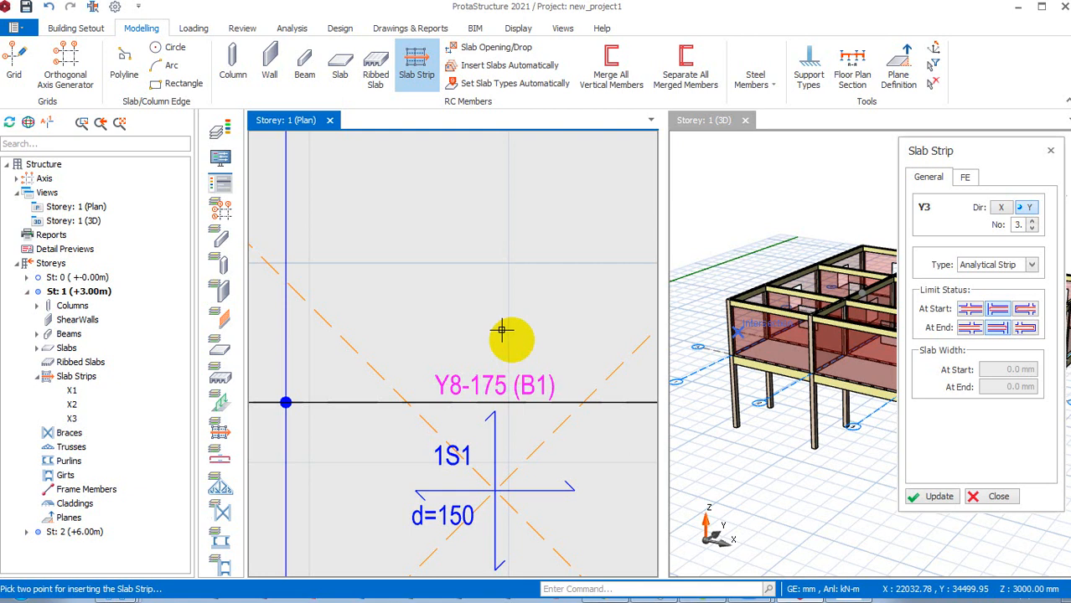
{"action": "left_click", "coordinate": [196, 30]}
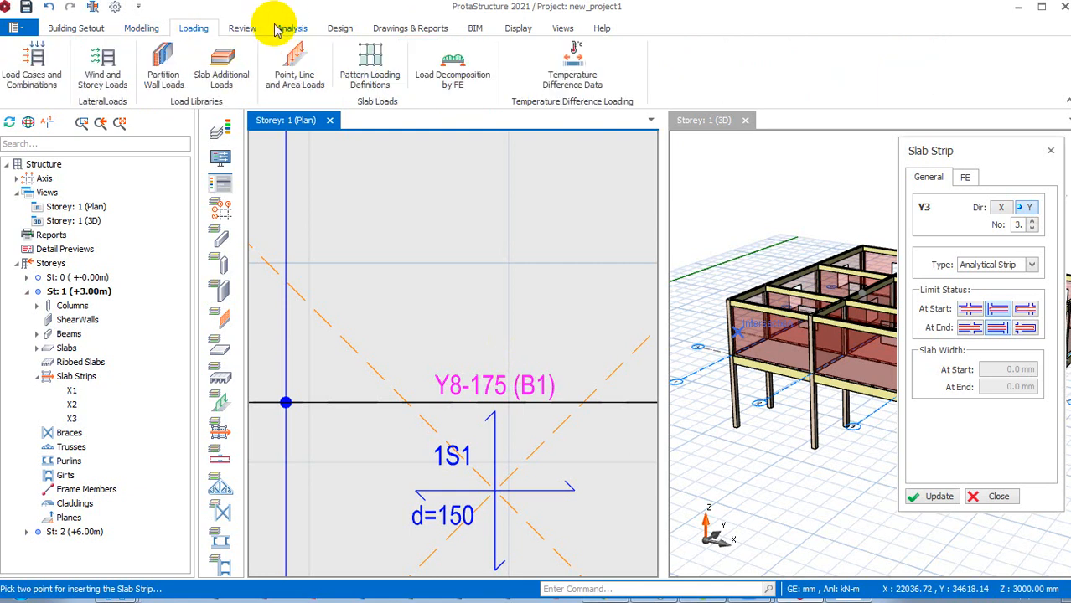
{"action": "left_click", "coordinate": [242, 30]}
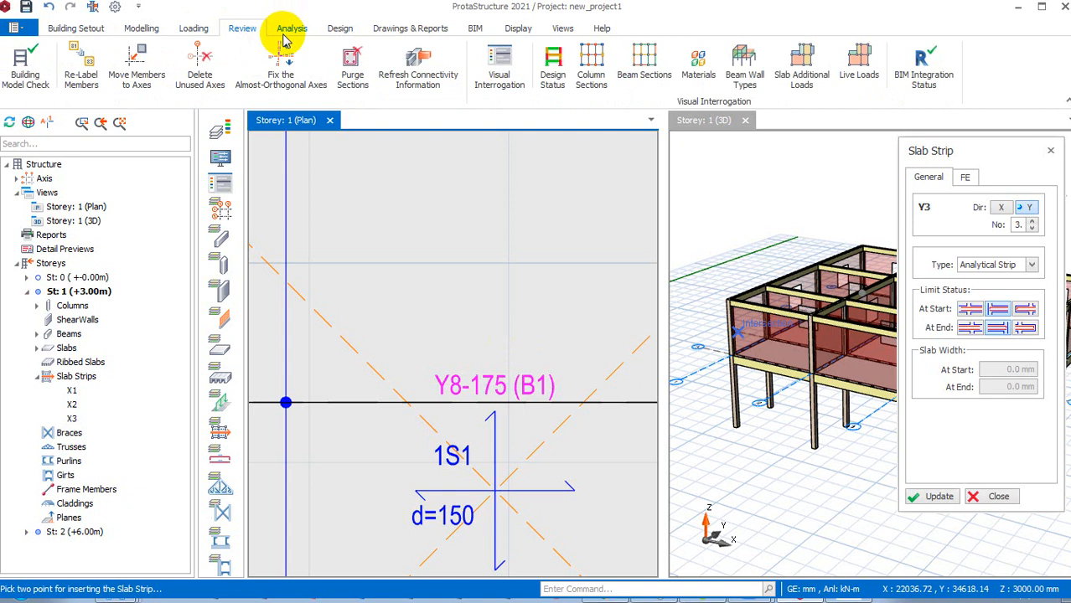
{"action": "left_click", "coordinate": [140, 30]}
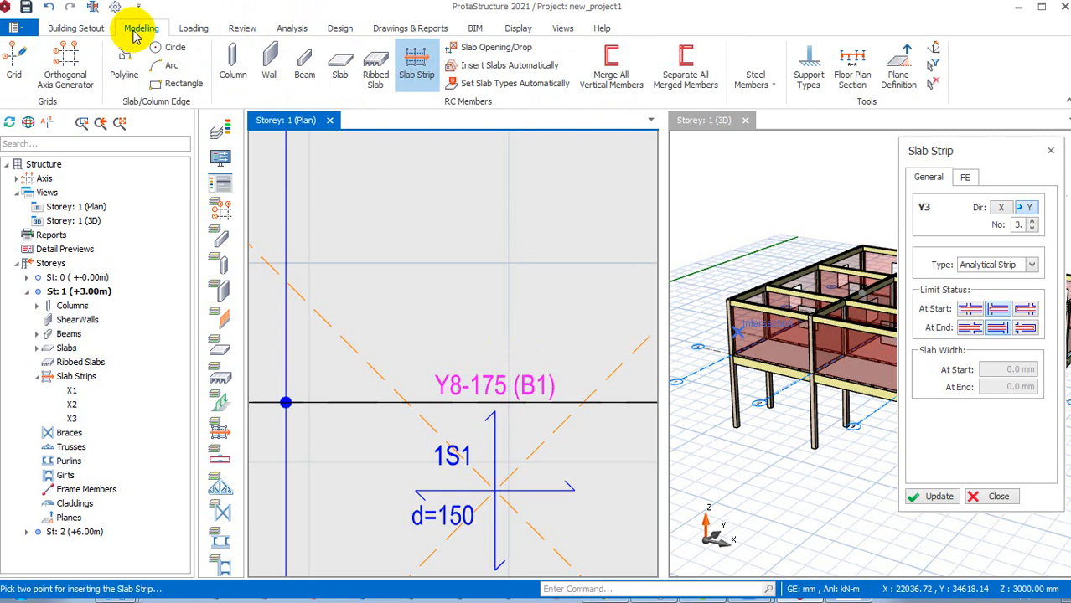
{"action": "left_click", "coordinate": [194, 30]}
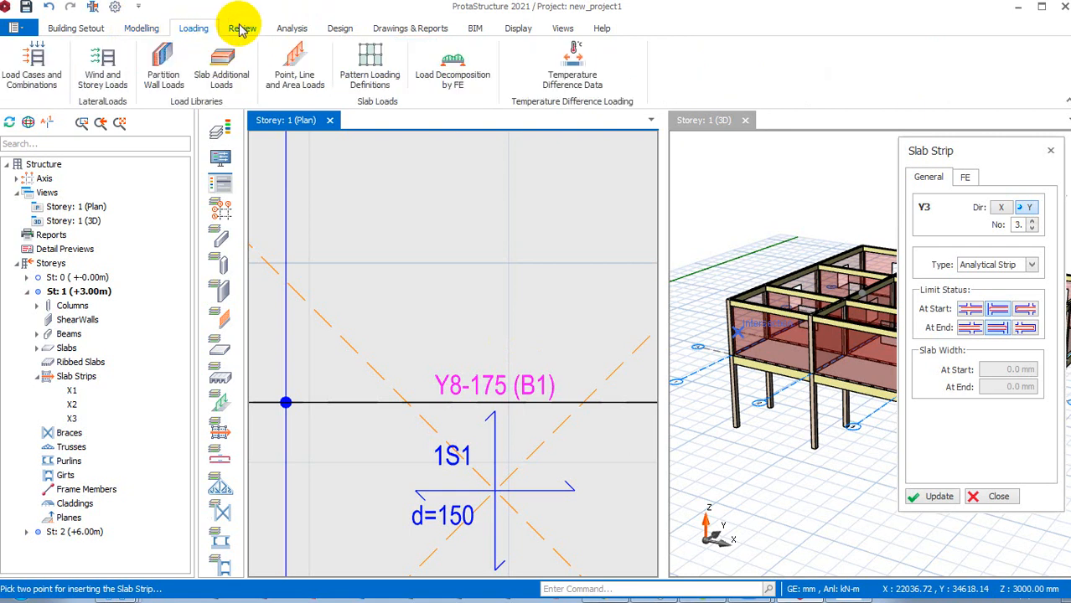
{"action": "left_click", "coordinate": [241, 29]}
{"action": "left_click", "coordinate": [292, 29]}
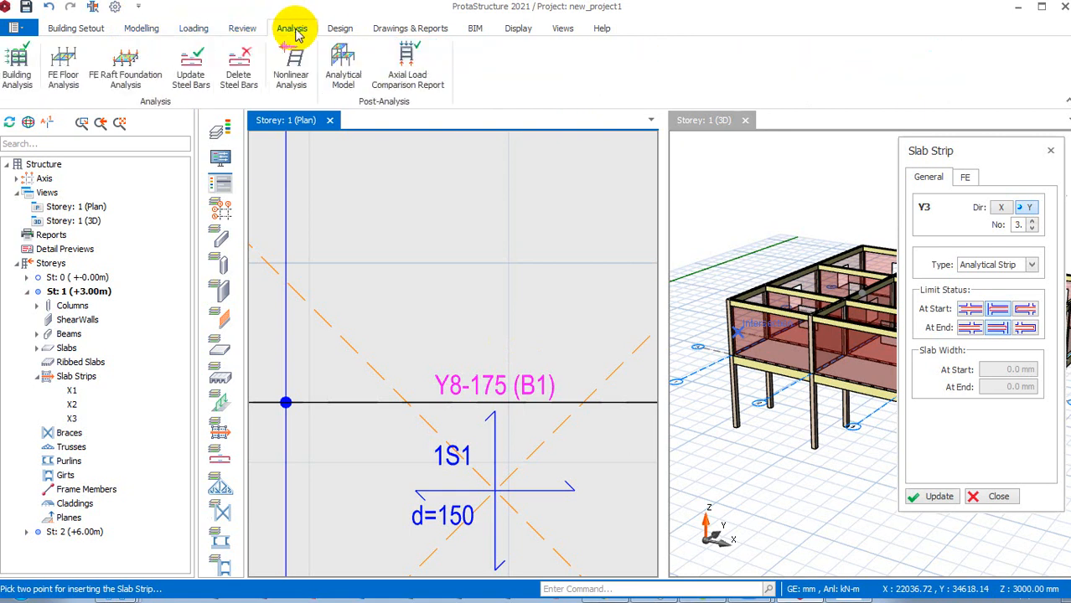
{"action": "left_click", "coordinate": [342, 30]}
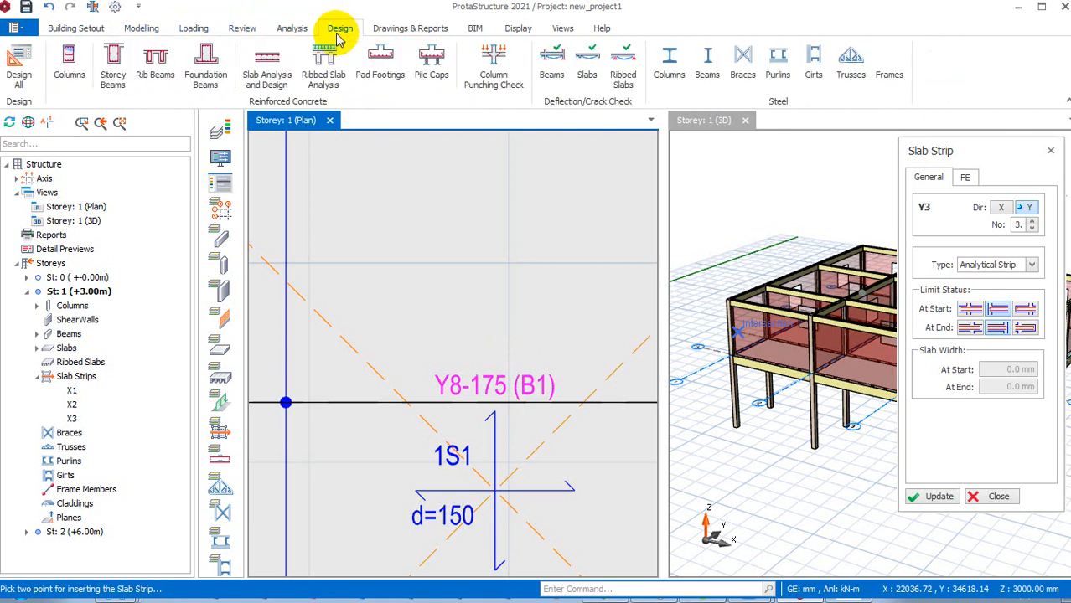
{"action": "left_click", "coordinate": [399, 30]}
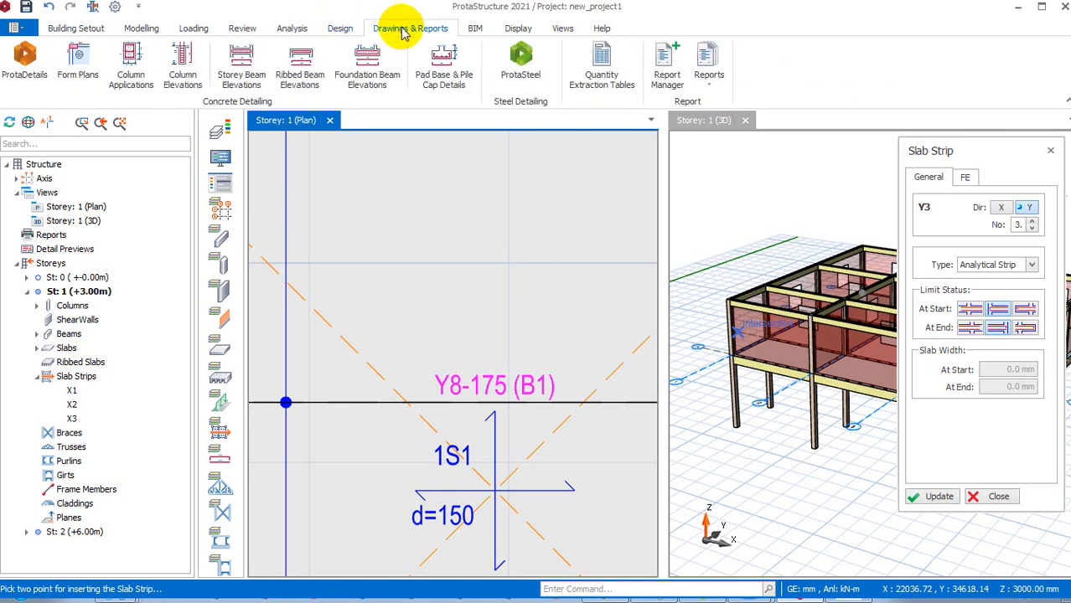
{"action": "left_click", "coordinate": [479, 29]}
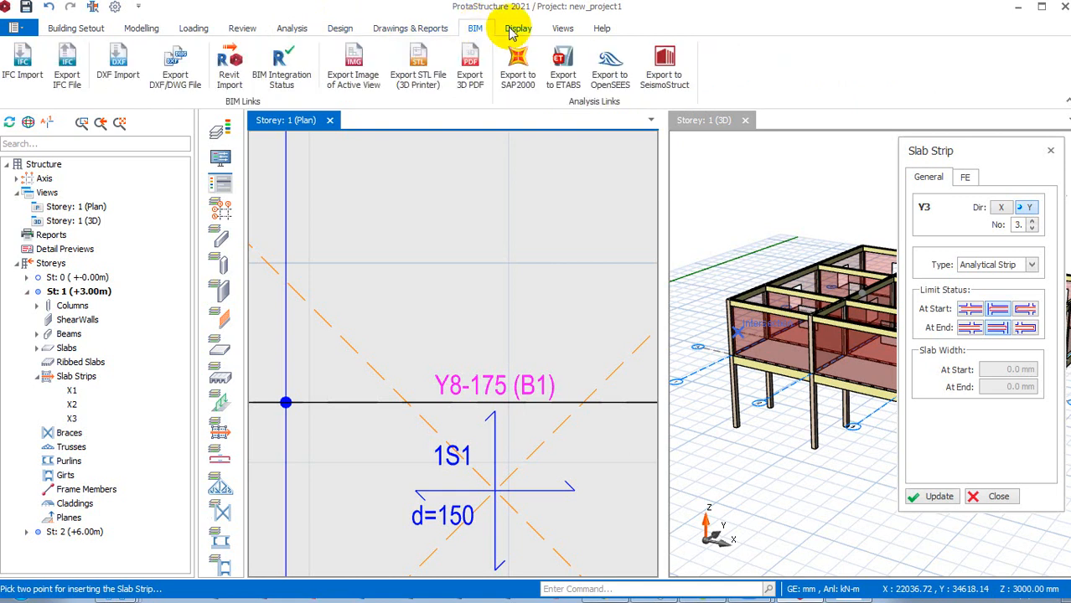
{"action": "left_click", "coordinate": [518, 29]}
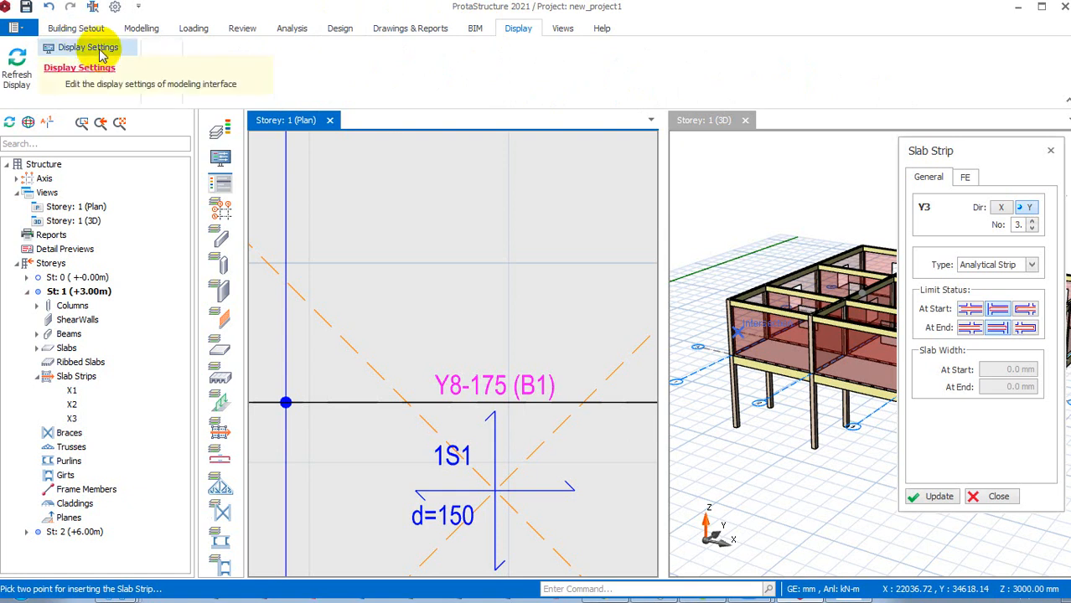
{"action": "left_click", "coordinate": [142, 29]}
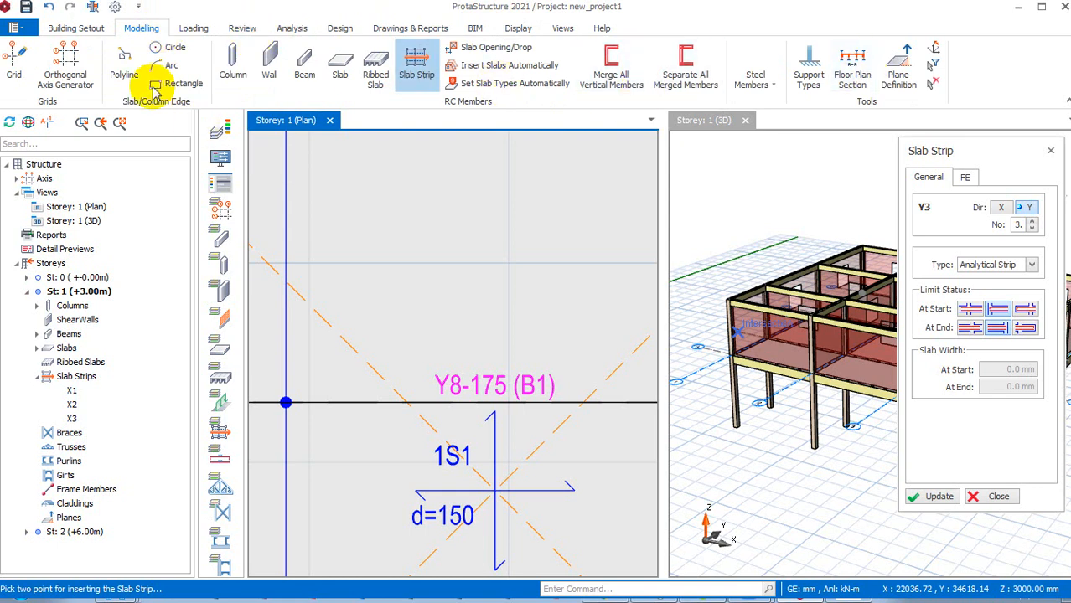
{"action": "left_click", "coordinate": [195, 30]}
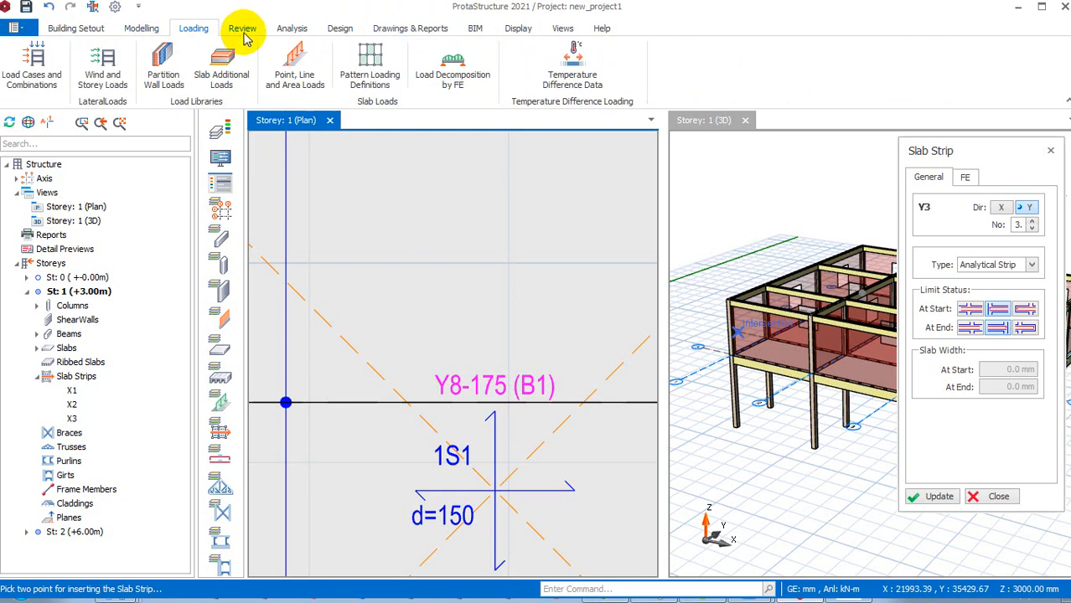
{"action": "left_click", "coordinate": [243, 30]}
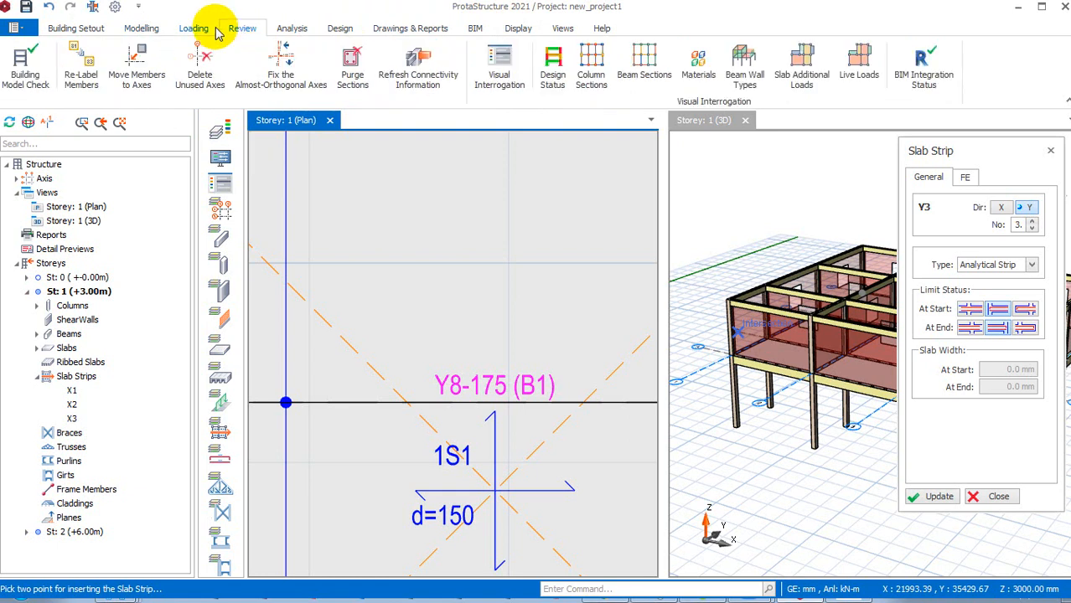
{"action": "left_click", "coordinate": [293, 30]}
{"action": "left_click", "coordinate": [348, 30]}
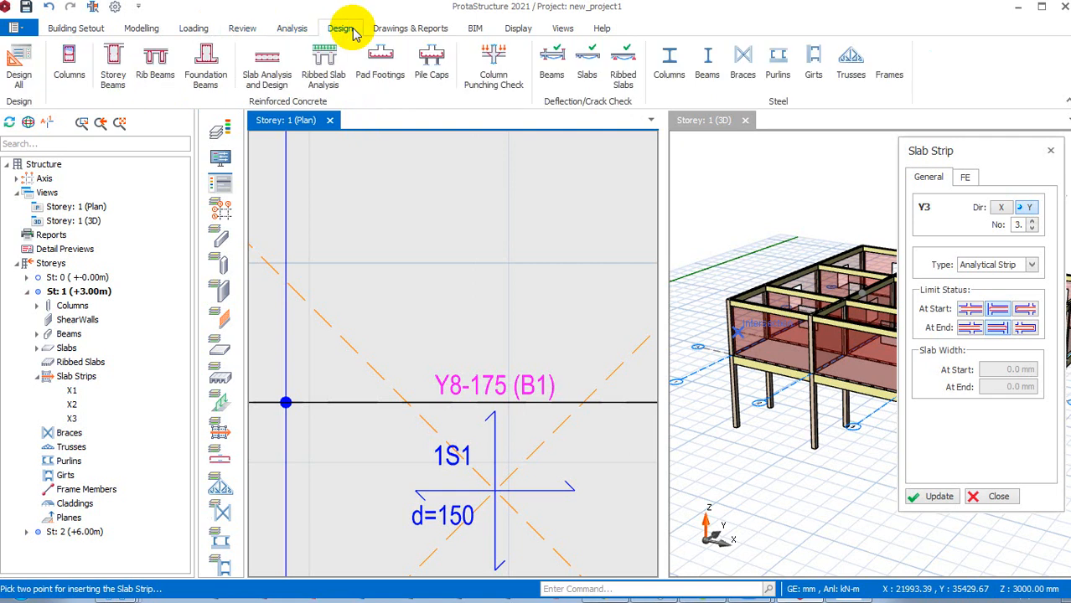
{"action": "left_click", "coordinate": [409, 29]}
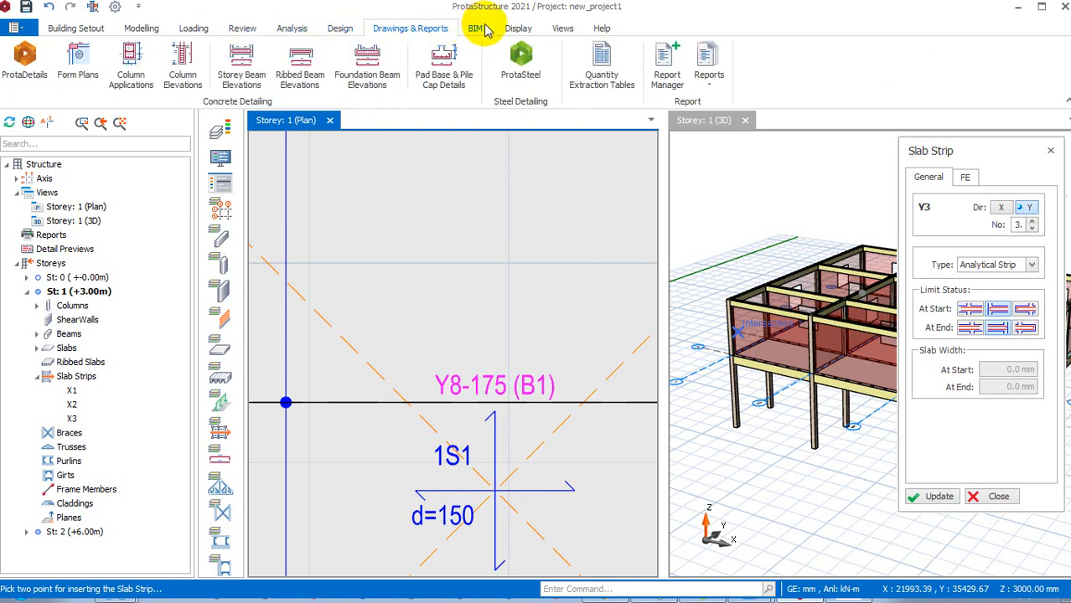
{"action": "left_click", "coordinate": [481, 29]}
Set the minimum steel bar size to Y12 in the slab rebar options.
{"action": "left_click", "coordinate": [519, 30]}
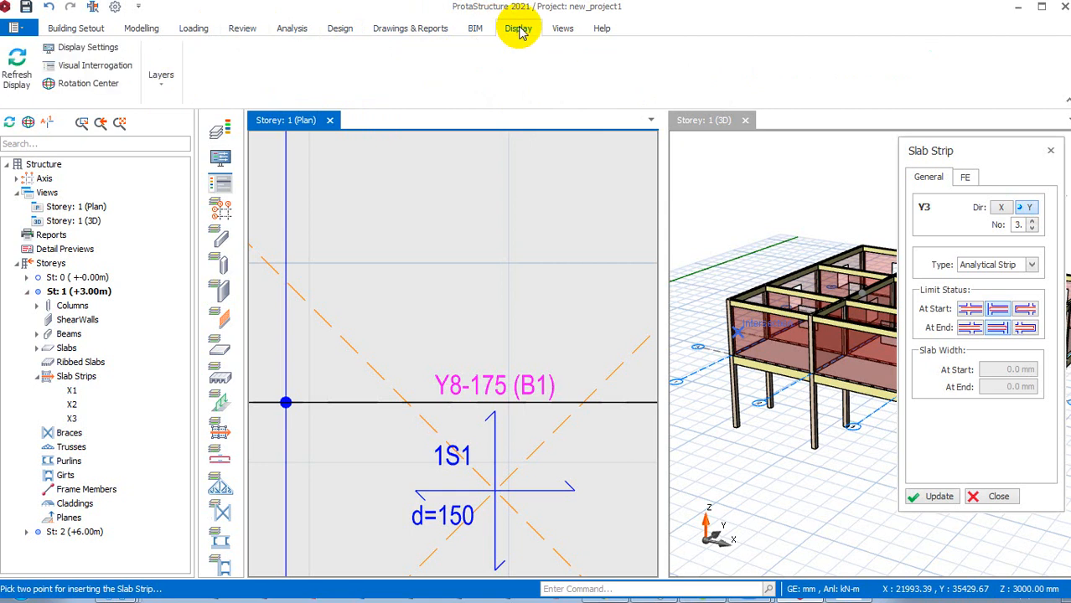
{"action": "left_click", "coordinate": [82, 50]}
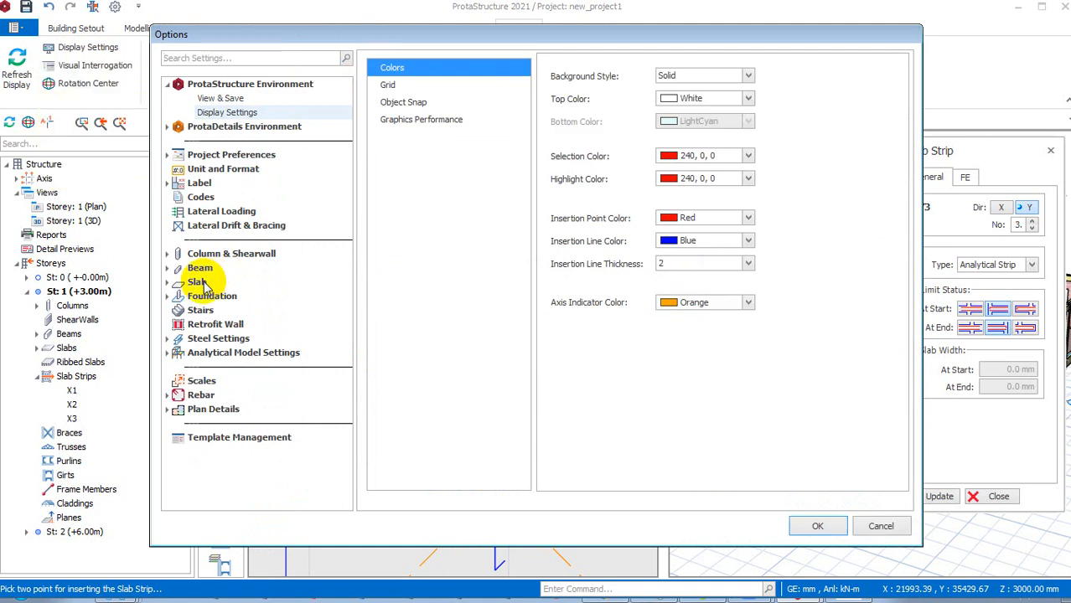
{"action": "left_click_drag", "start_coordinate": [382, 40], "coordinate": [366, 128]}
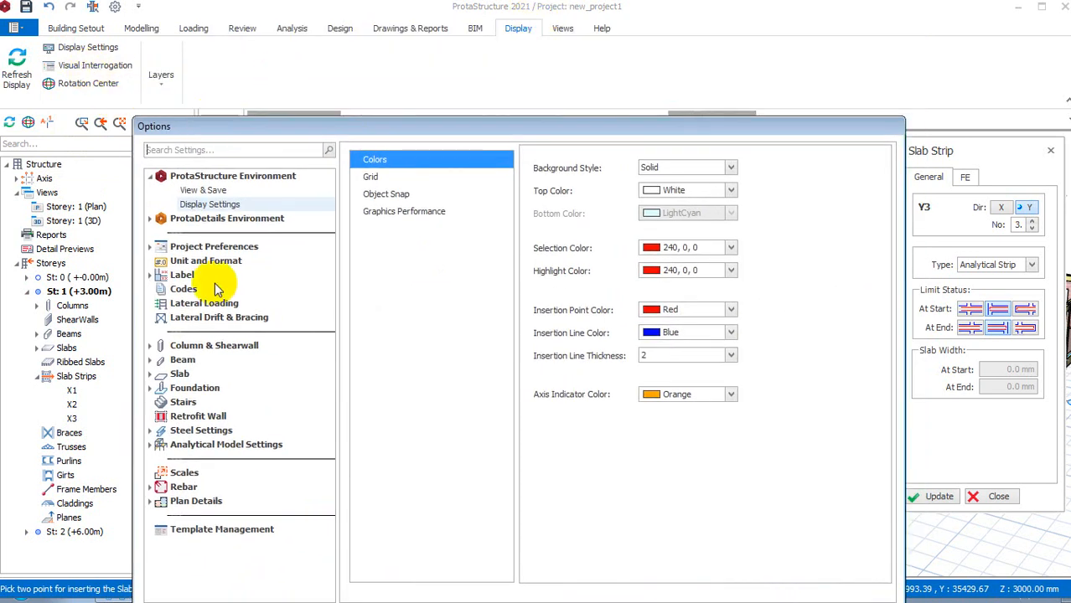
{"action": "left_click", "coordinate": [179, 379]}
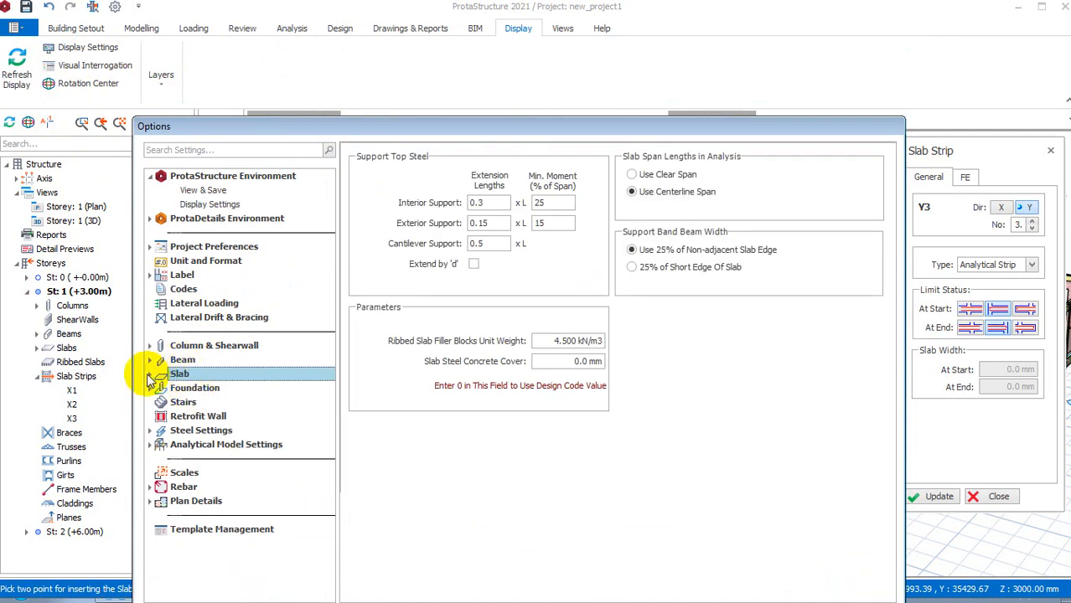
{"action": "left_click", "coordinate": [150, 379]}
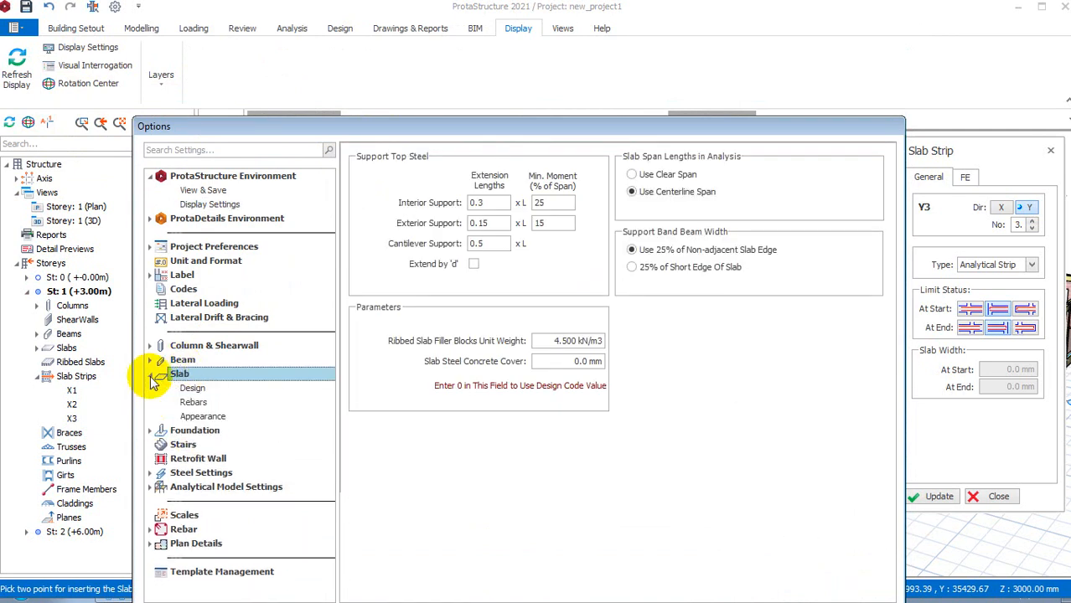
{"action": "left_click", "coordinate": [197, 405]}
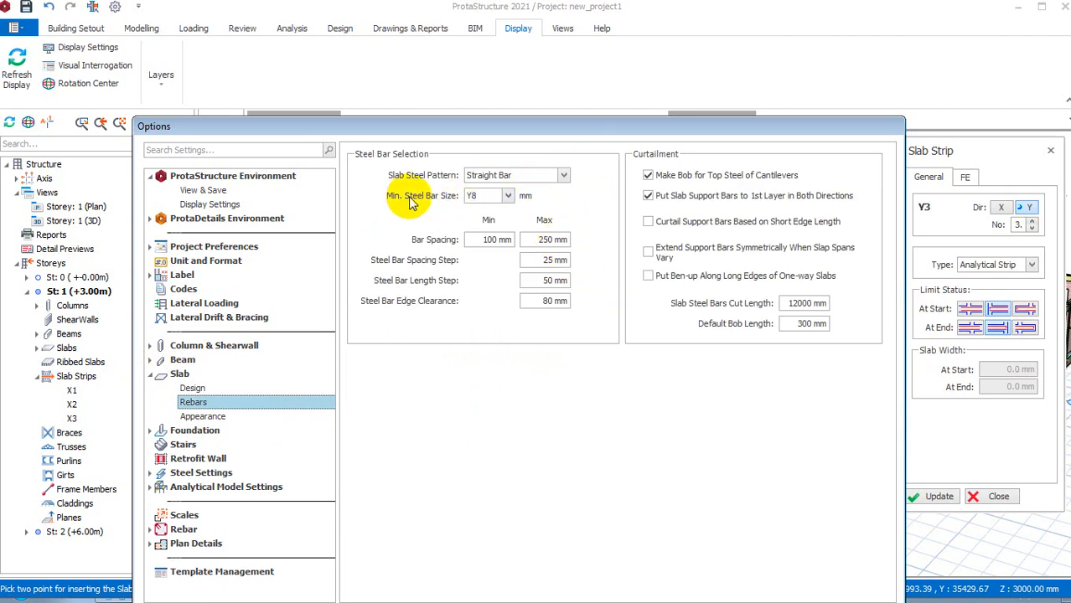
{"action": "left_click", "coordinate": [508, 196]}
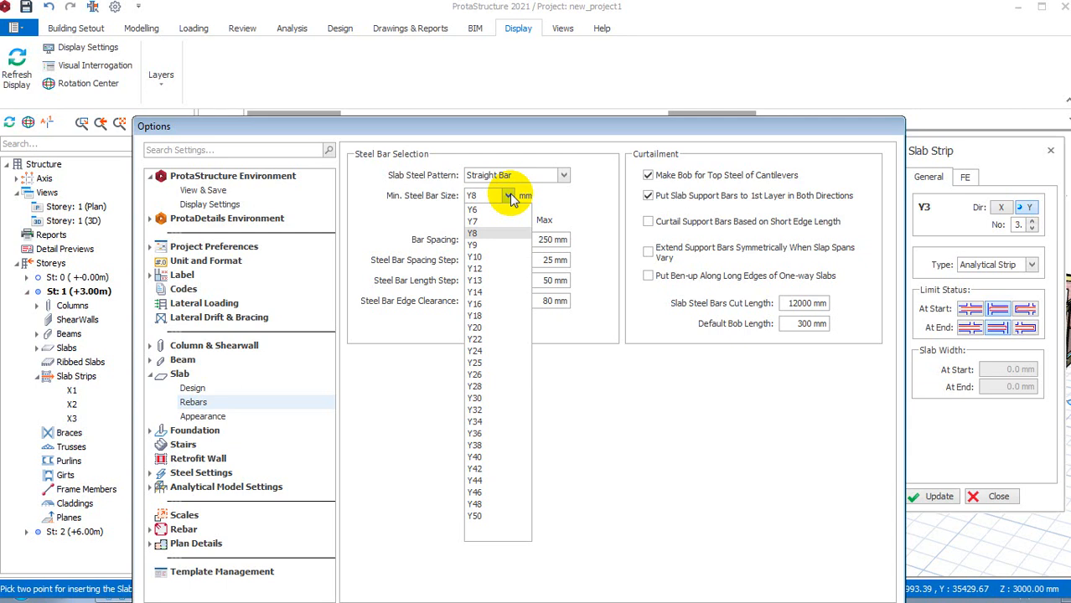
{"action": "left_click", "coordinate": [475, 269]}
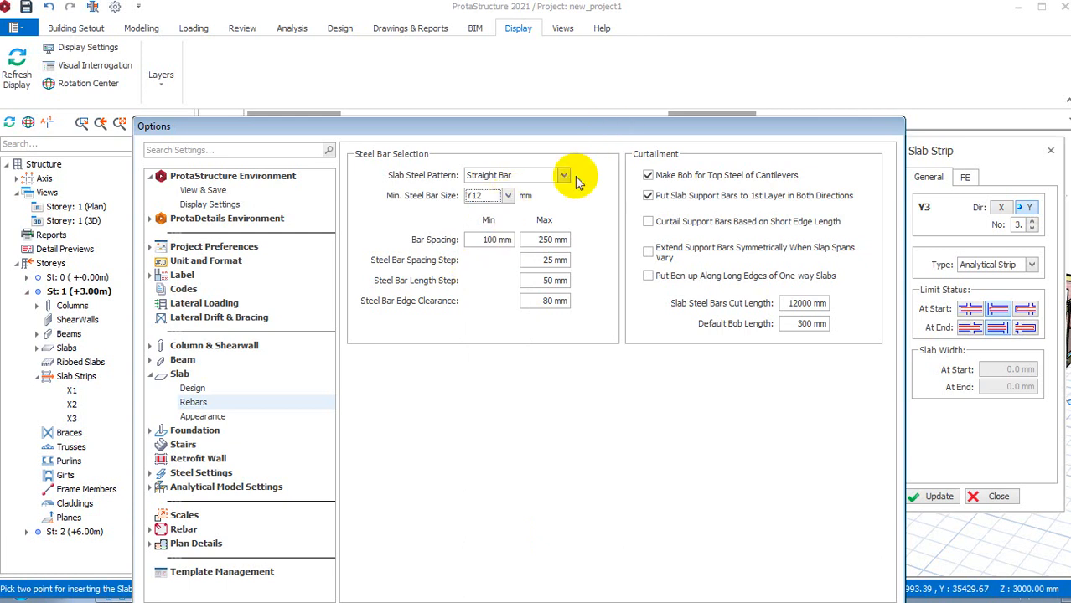
Set both the maximum and the minimum slab bar spacing to 200 mm.
{"action": "double_click", "coordinate": [546, 240]}
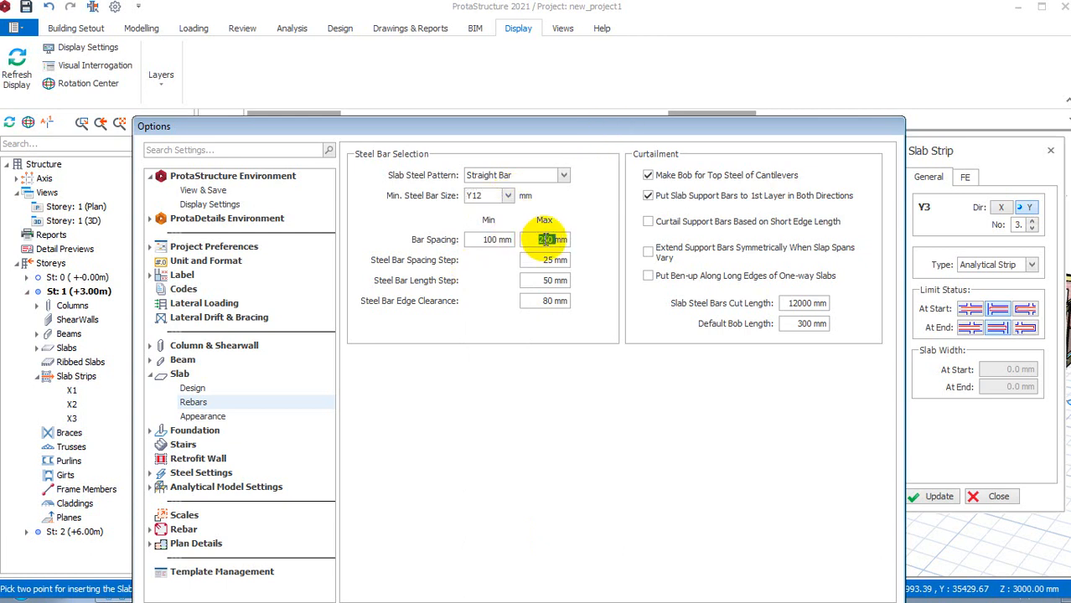
{"action": "type", "text": "200"}
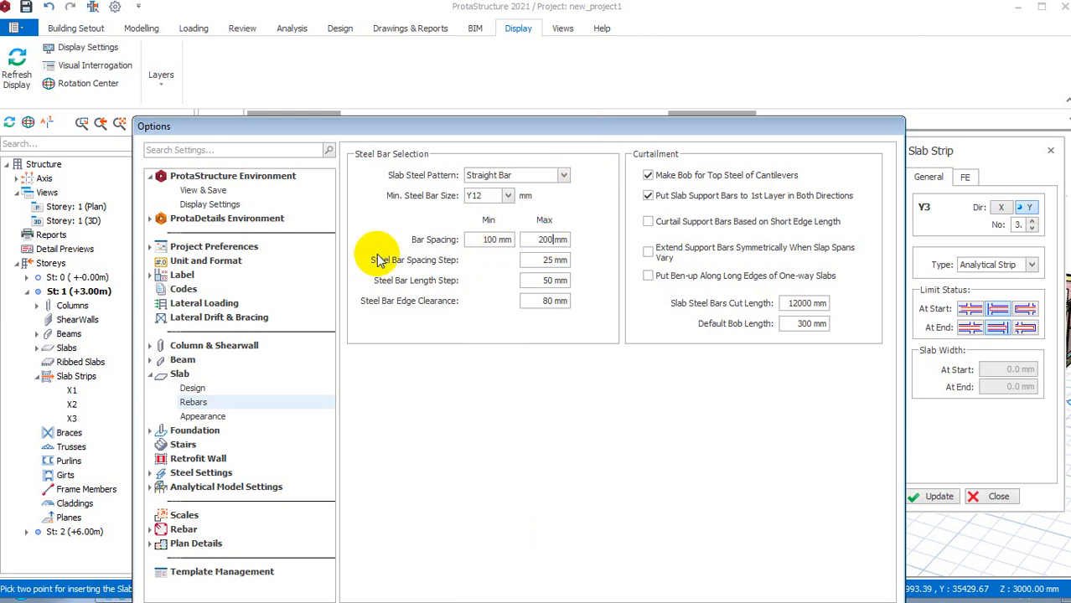
{"action": "left_click", "coordinate": [496, 244]}
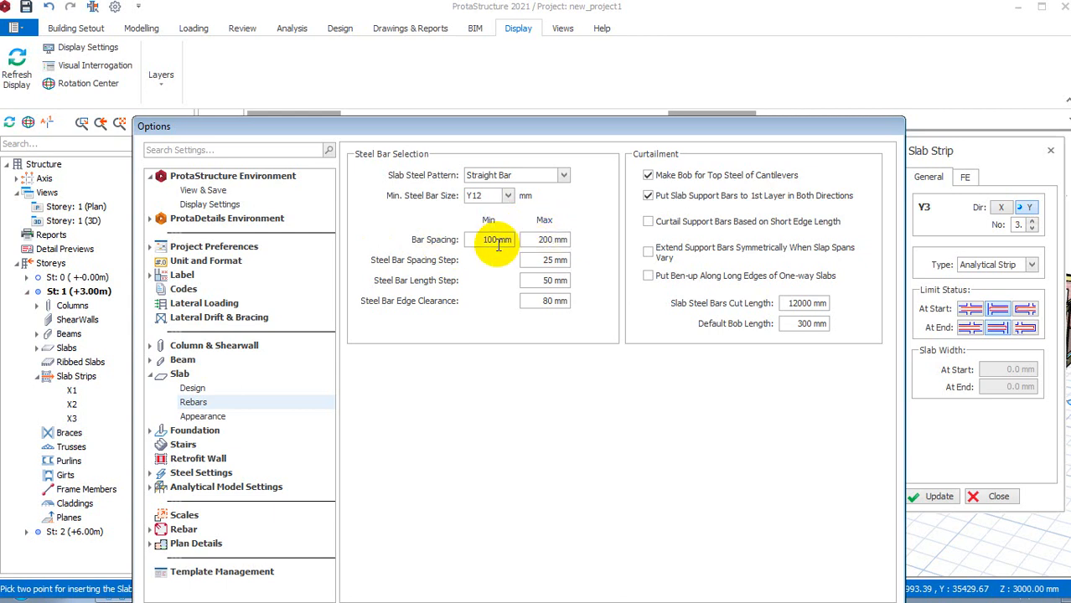
{"action": "double_click", "coordinate": [496, 241]}
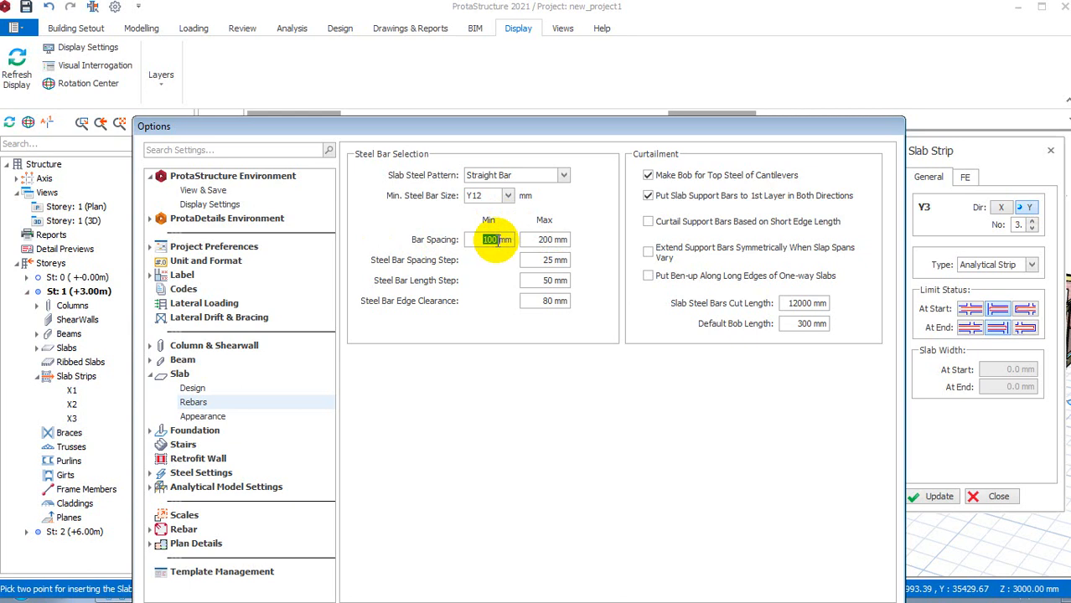
{"action": "type", "text": "200"}
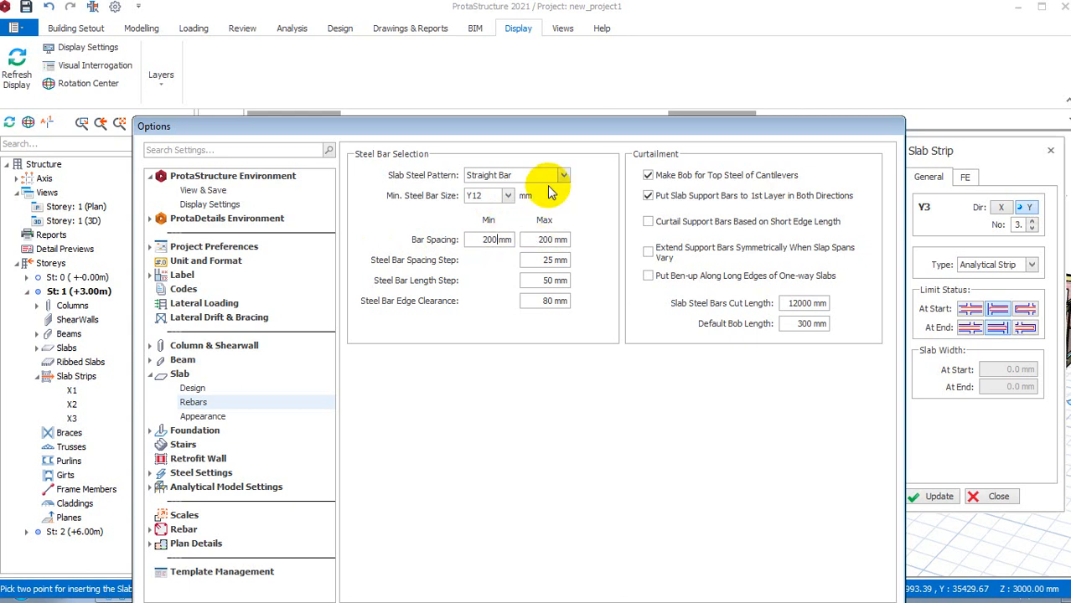
{"action": "left_click_drag", "start_coordinate": [610, 129], "coordinate": [557, 65]}
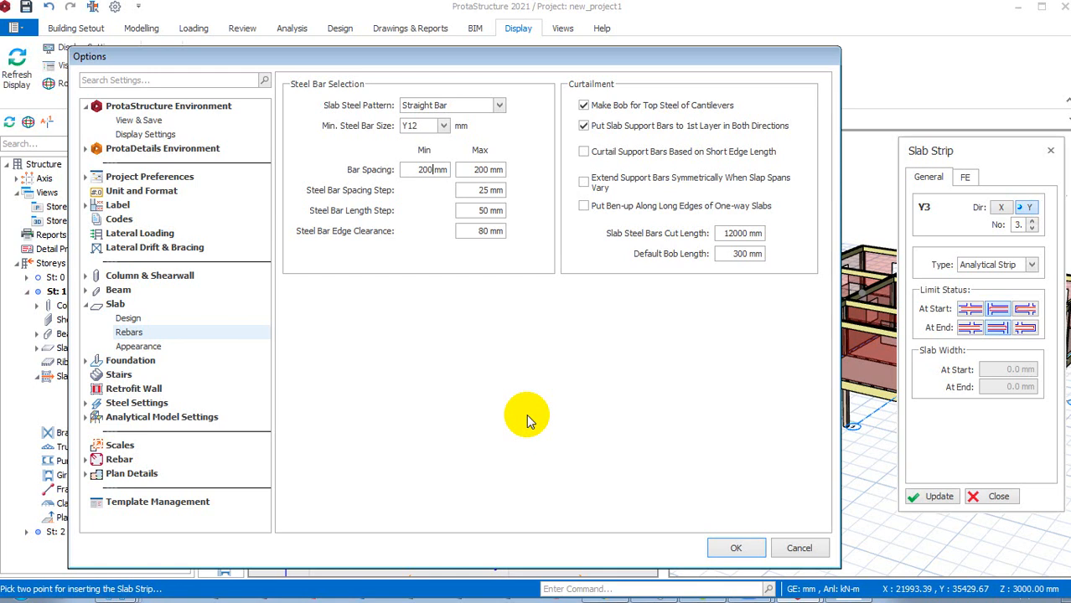
Apply the rebar options and insert Y-direction analytical strips Y1 and Y2, each about 16200 mm long, between grids 1–2 and 2–3, from beyond grid D past grid A.
{"action": "left_click", "coordinate": [726, 545]}
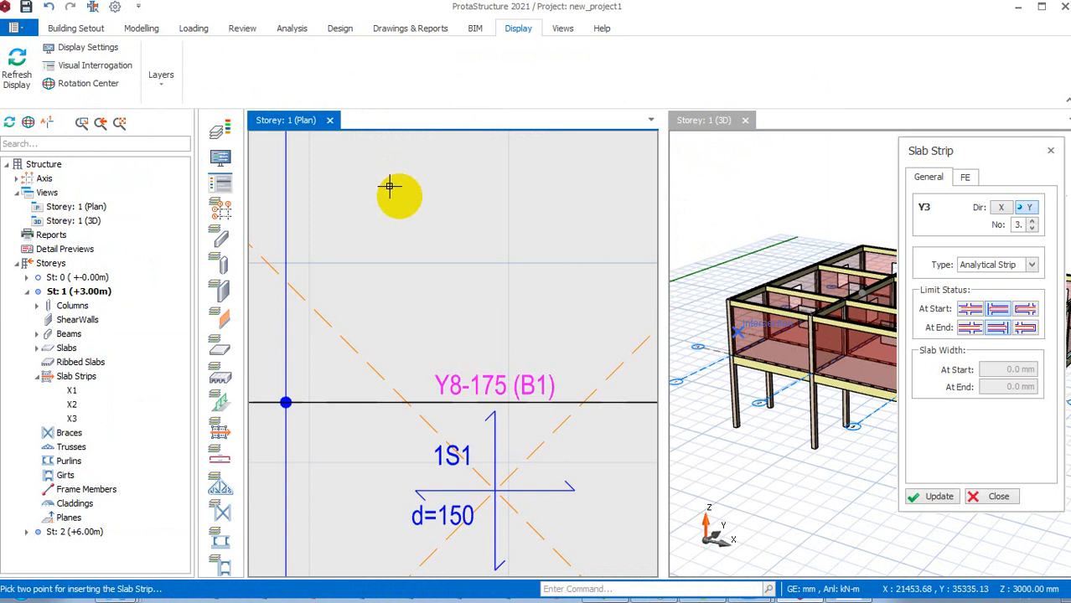
{"action": "scroll", "coordinate": [379, 312], "scroll_direction": "down", "scroll_amount": 5}
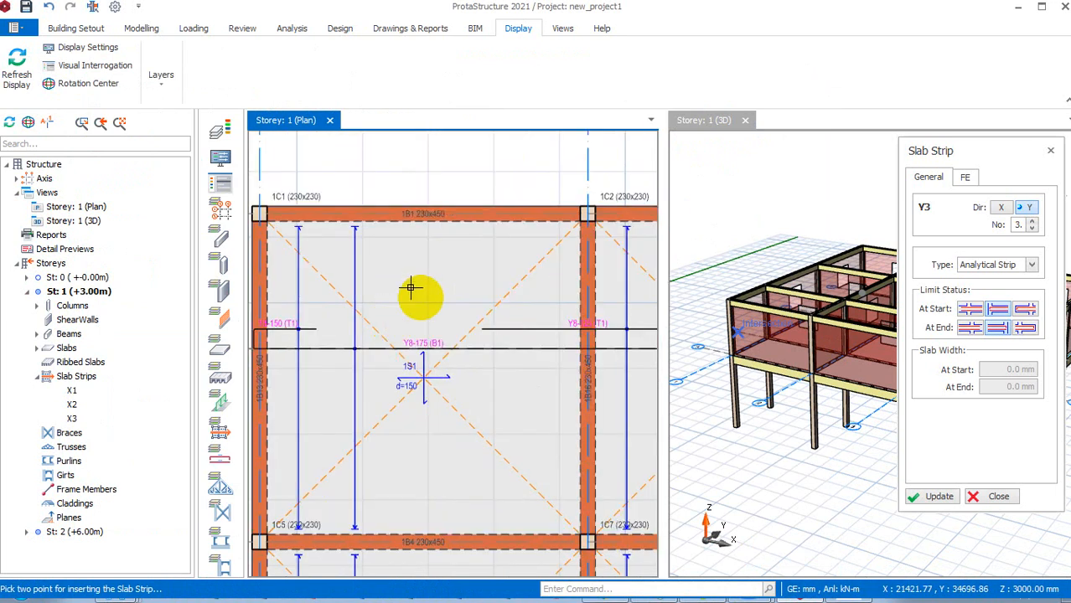
{"action": "scroll", "coordinate": [411, 285], "scroll_direction": "down", "scroll_amount": 5}
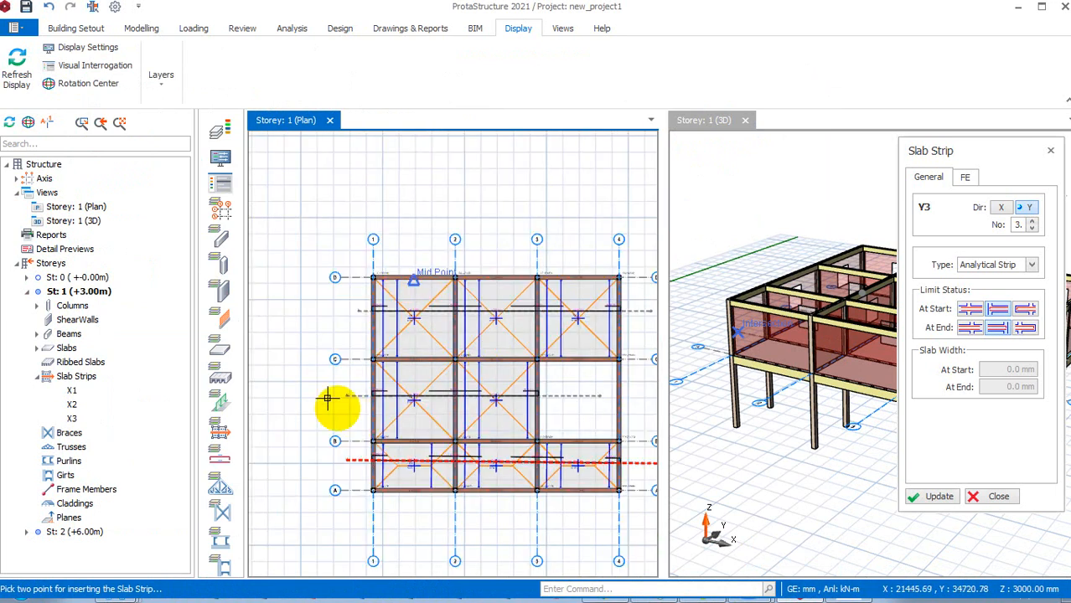
{"action": "scroll", "coordinate": [344, 432], "scroll_direction": "down", "scroll_amount": 2}
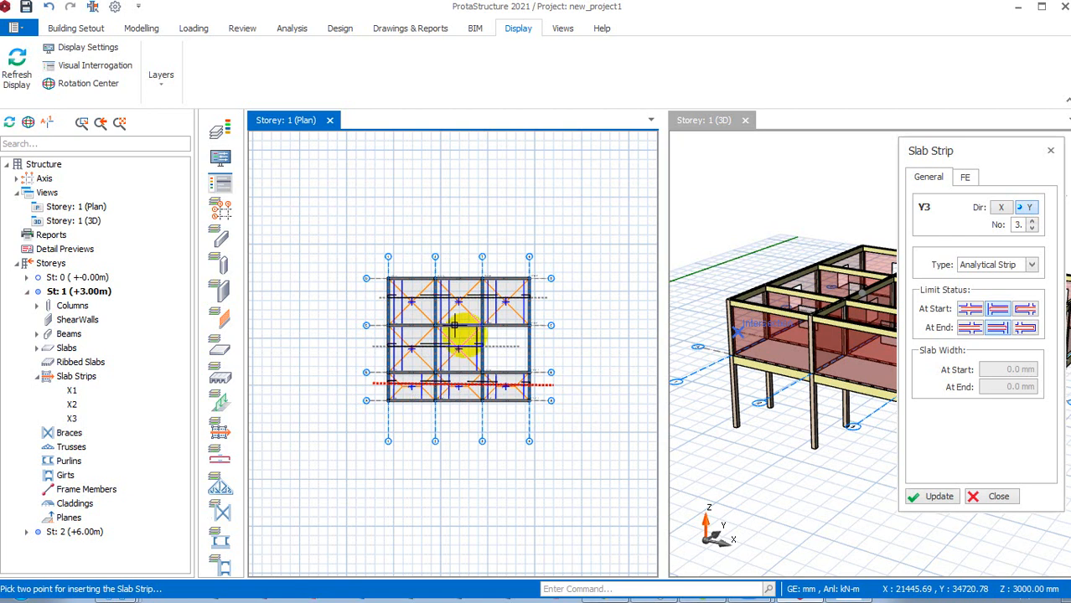
{"action": "scroll", "coordinate": [424, 323], "scroll_direction": "up", "scroll_amount": 3}
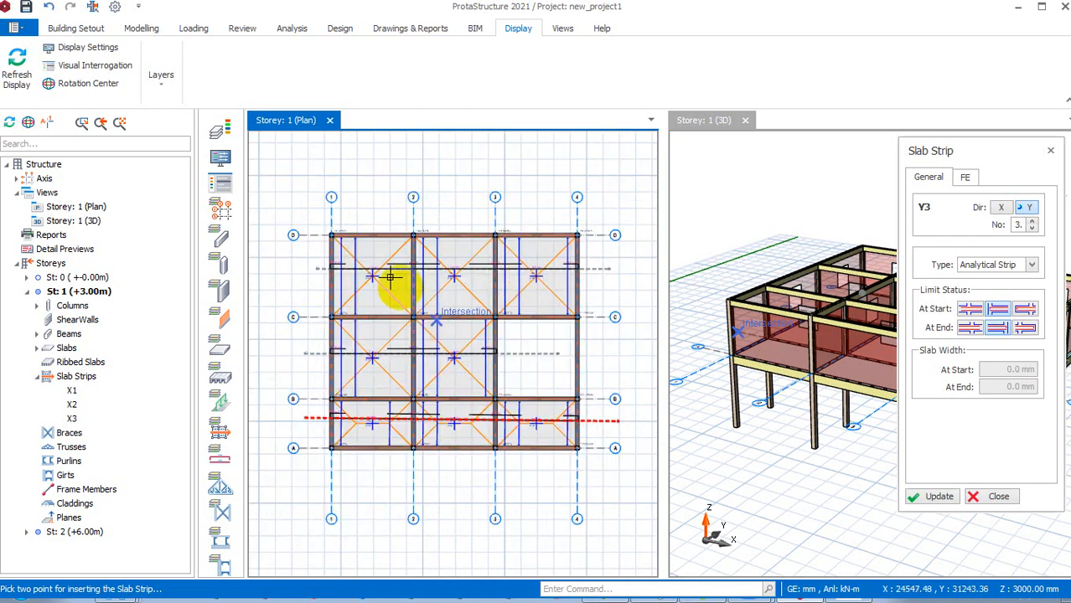
{"action": "left_click", "coordinate": [1032, 229]}
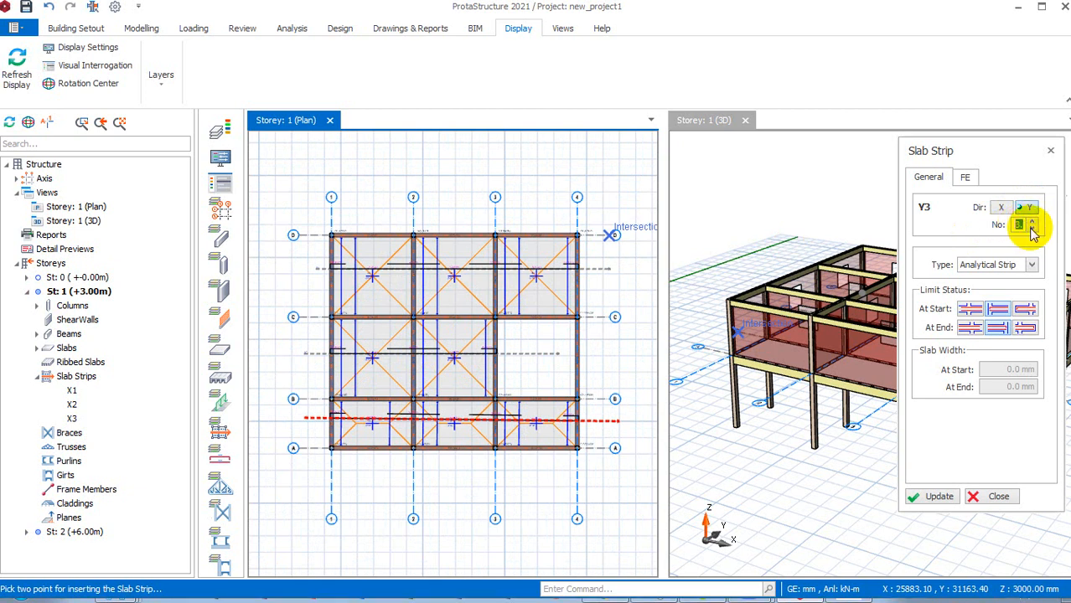
{"action": "left_click", "coordinate": [1031, 230]}
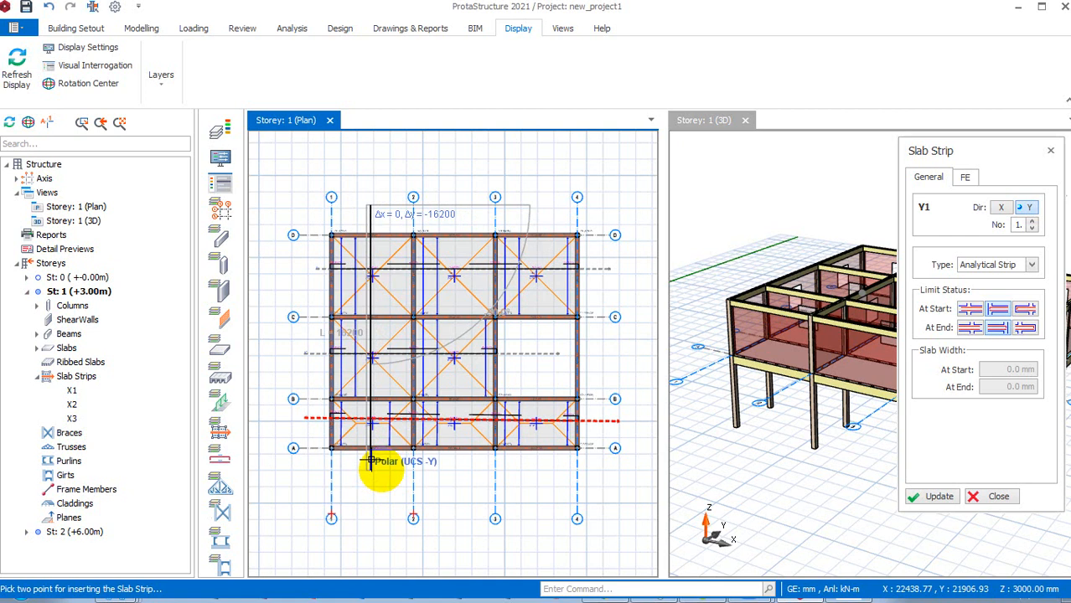
{"action": "left_click", "coordinate": [381, 471]}
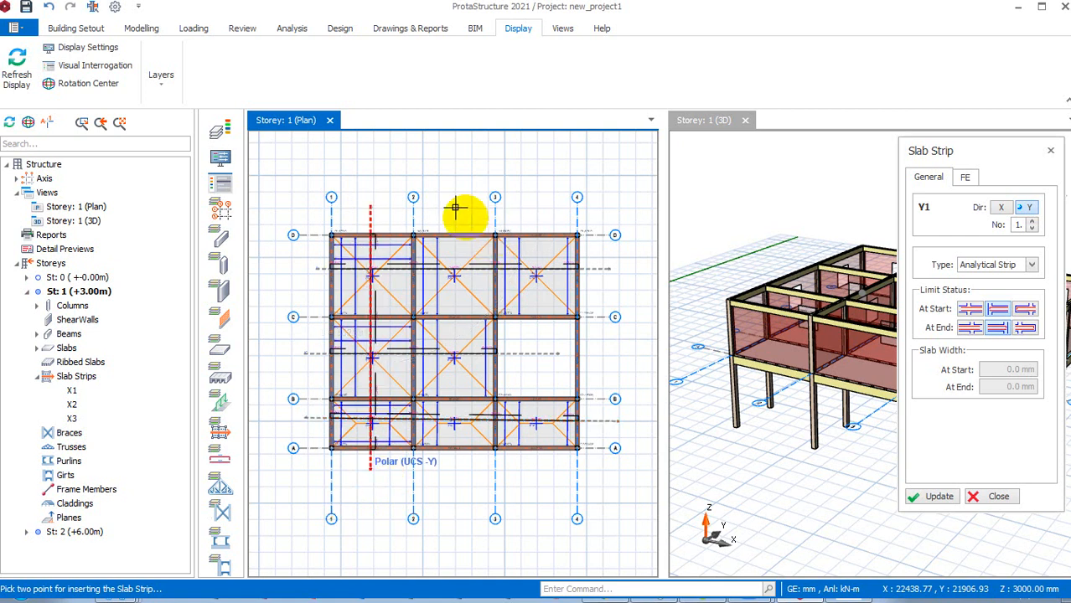
{"action": "left_click", "coordinate": [458, 216]}
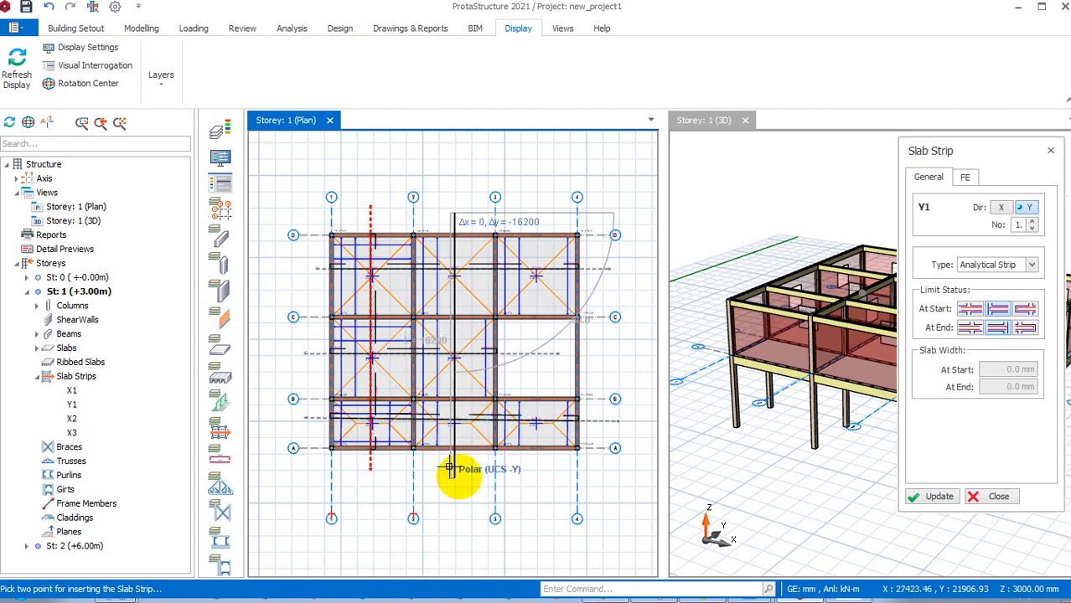
{"action": "left_click", "coordinate": [456, 476]}
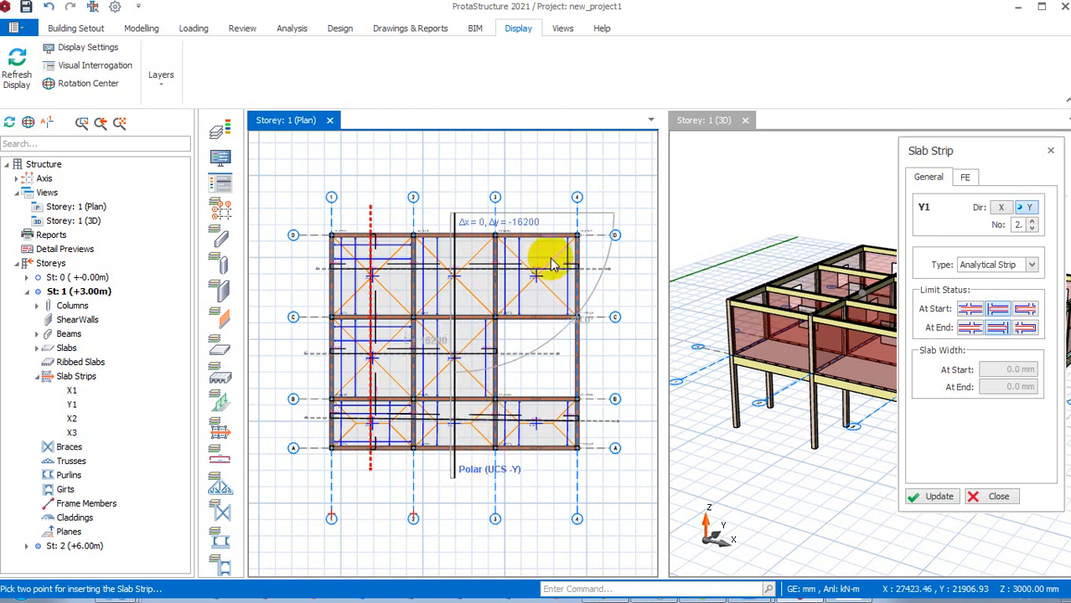
Try inserting a third Y-direction analytical strip about 8400 mm long between grids 3 and 4, from beyond grid D past grid C.
{"action": "left_click", "coordinate": [528, 191]}
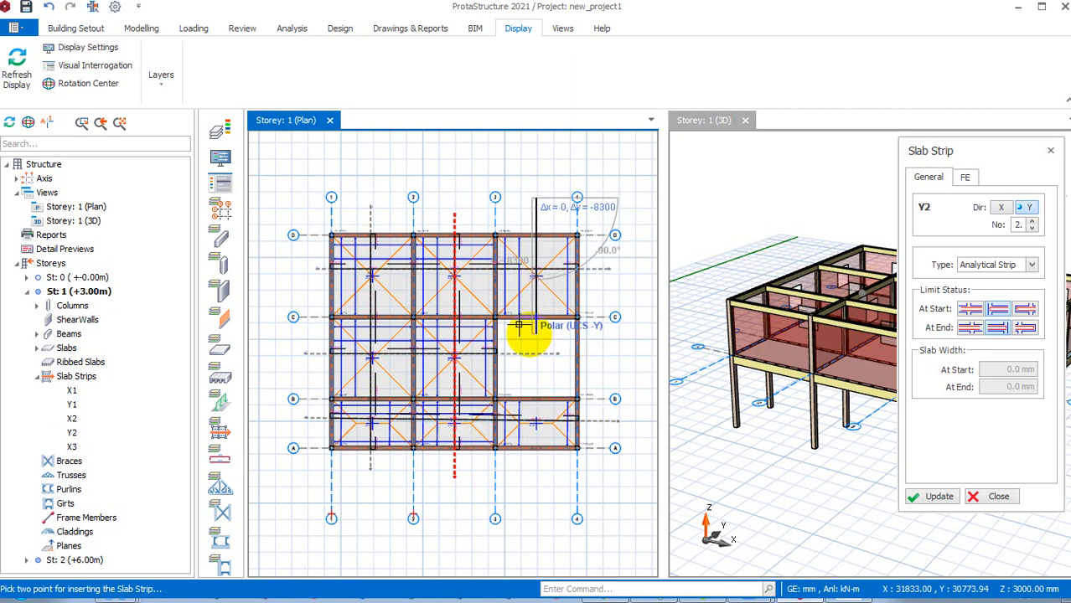
{"action": "left_click", "coordinate": [533, 330]}
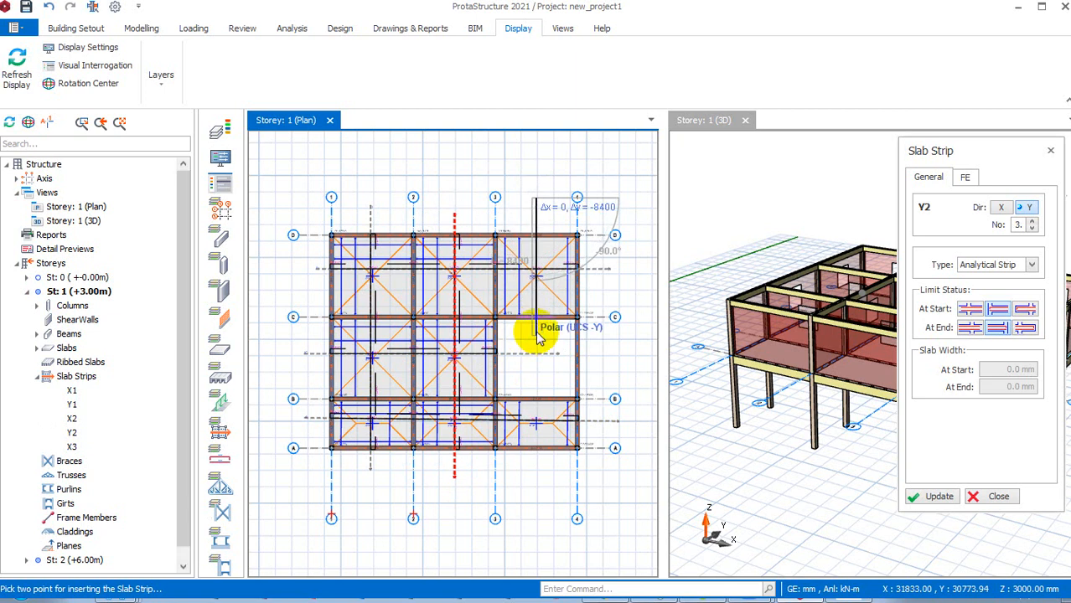
{"action": "left_click", "coordinate": [579, 385]}
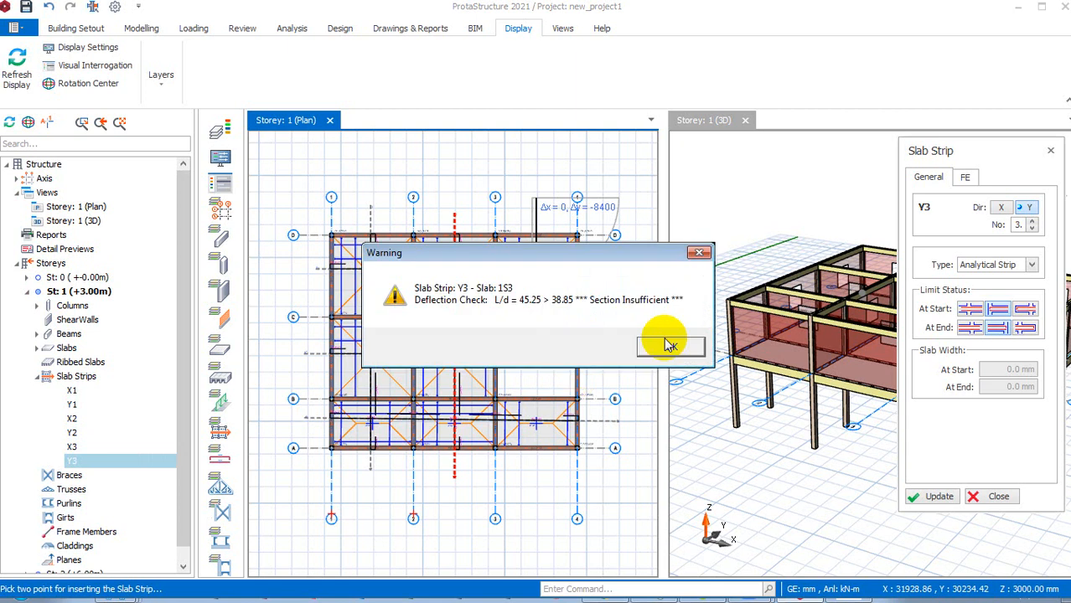
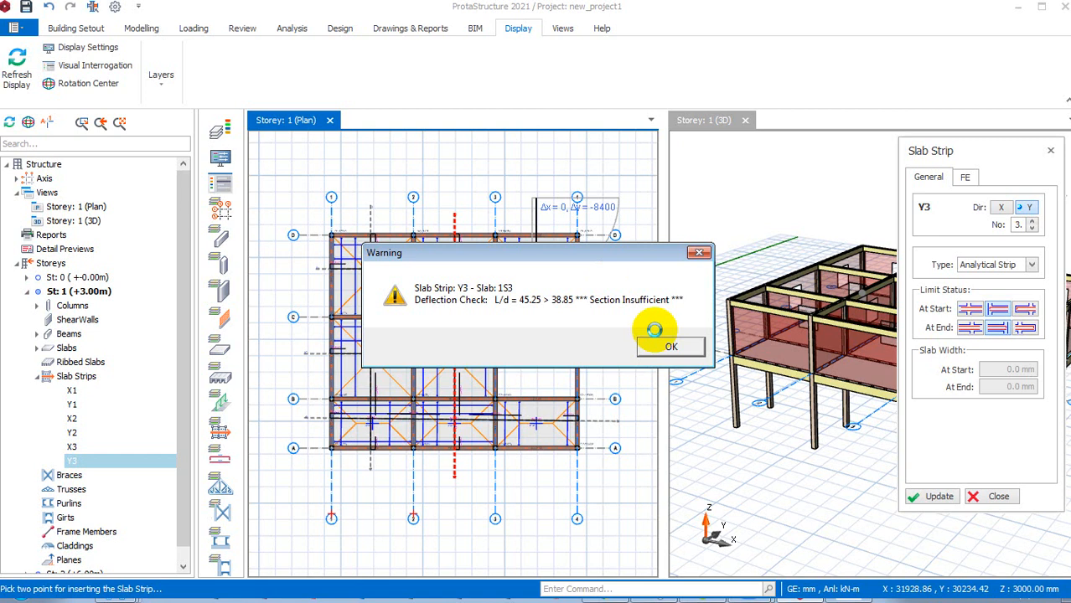
{"action": "left_click", "coordinate": [672, 346]}
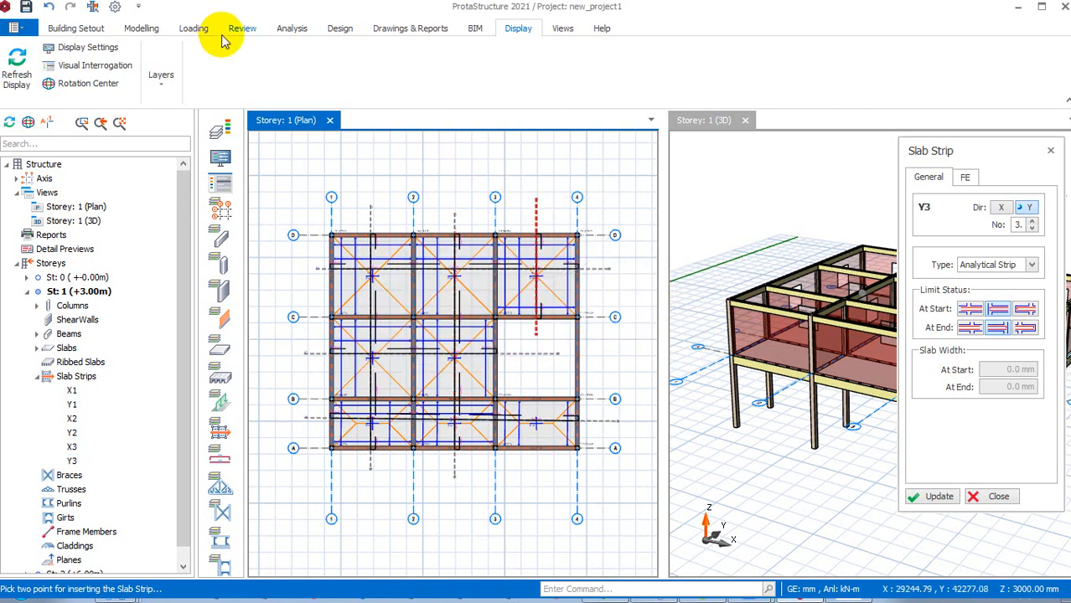
Inspect the reinforcement on slab 1S3 and undo the insertion of strip Y3.
{"action": "scroll", "coordinate": [544, 250], "scroll_direction": "up", "scroll_amount": 3}
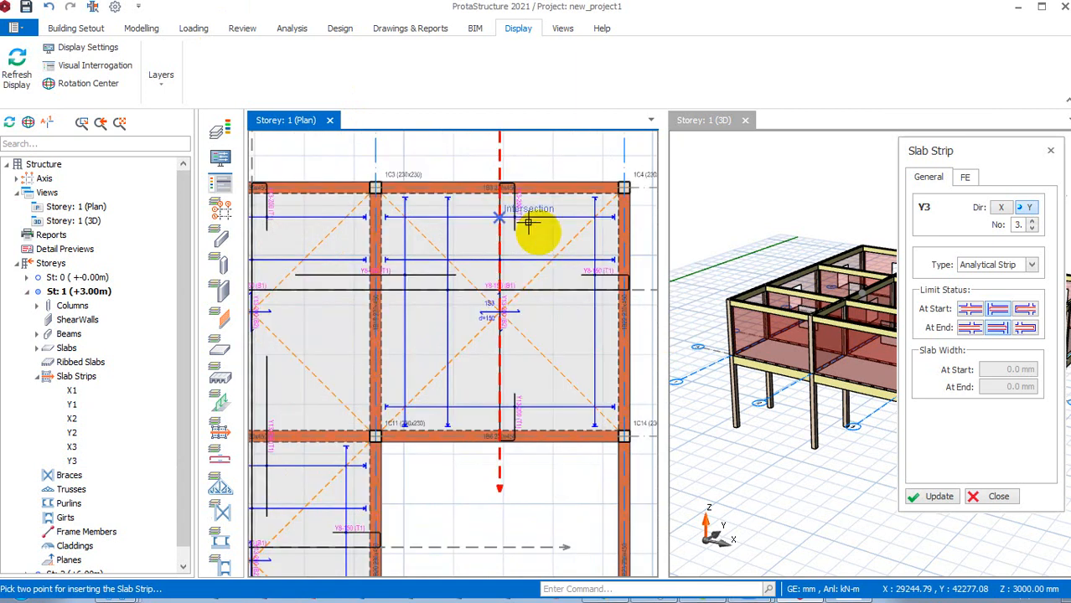
{"action": "scroll", "coordinate": [523, 222], "scroll_direction": "down", "scroll_amount": 3}
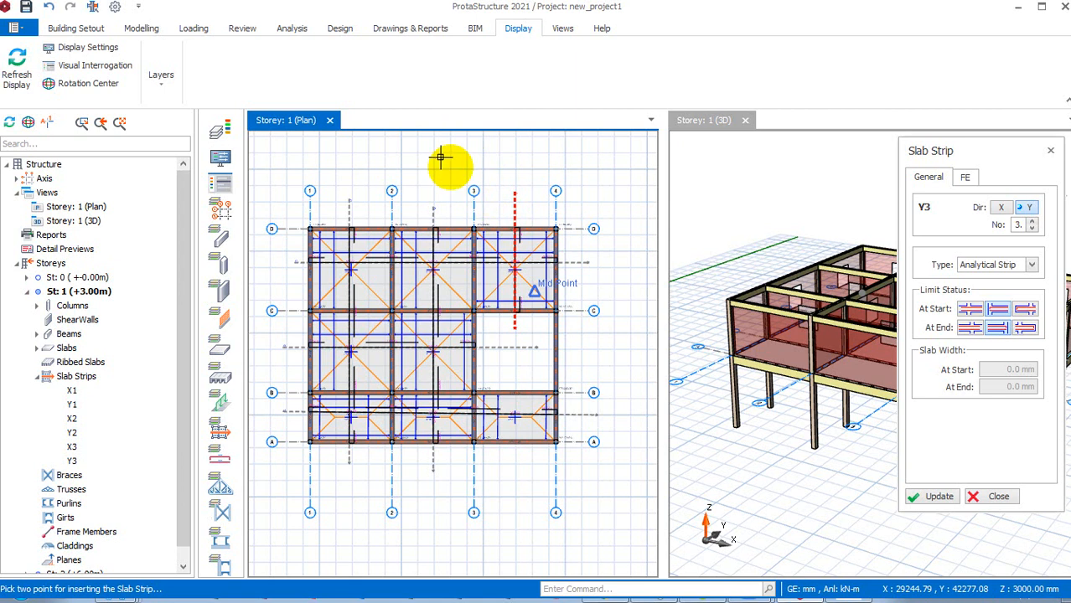
{"action": "scroll", "coordinate": [509, 203], "scroll_direction": "down", "scroll_amount": 1}
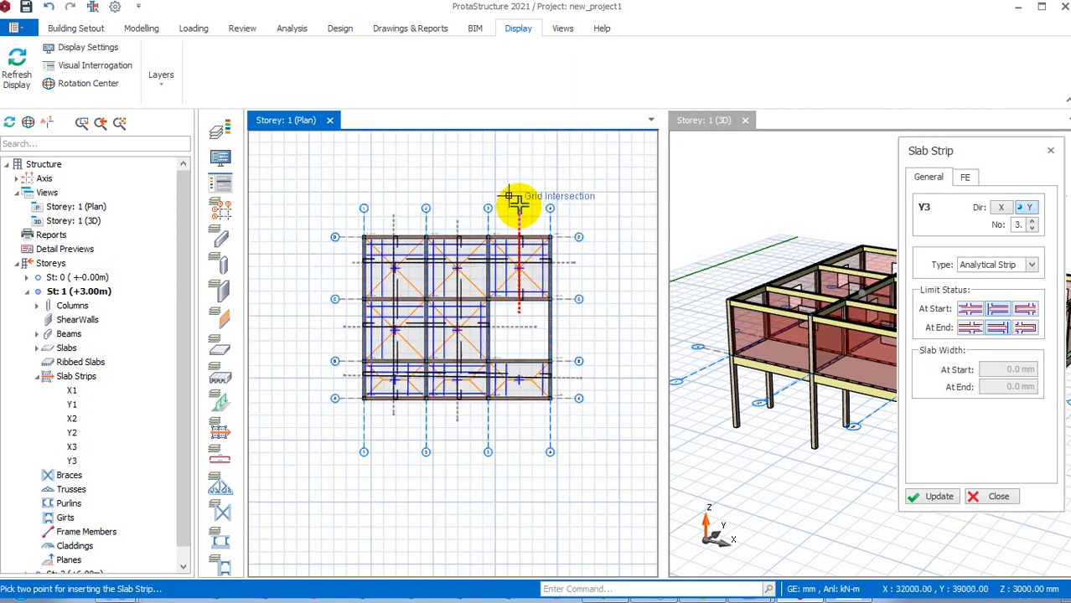
{"action": "key", "text": "Escape"}
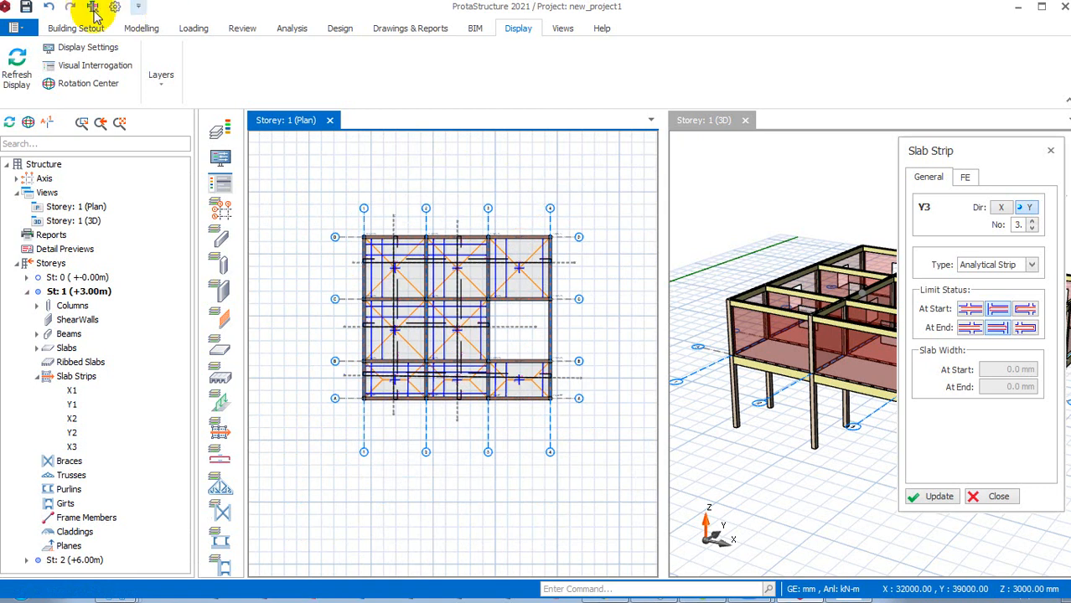
Set the minimum slab steel bar size to Y12 in the slab rebar options.
{"action": "left_click", "coordinate": [143, 28]}
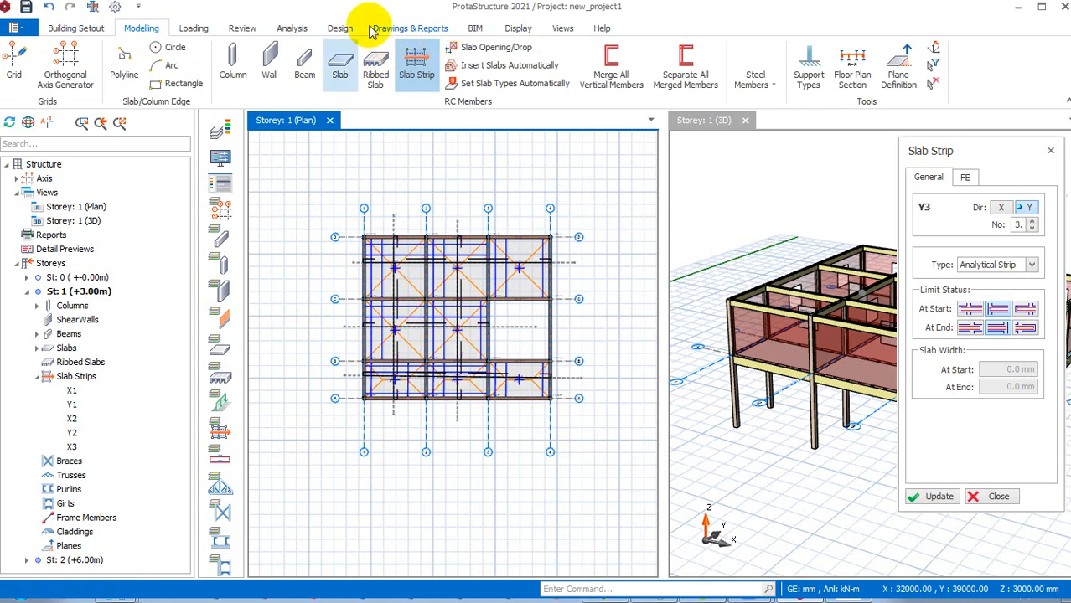
{"action": "left_click", "coordinate": [518, 28]}
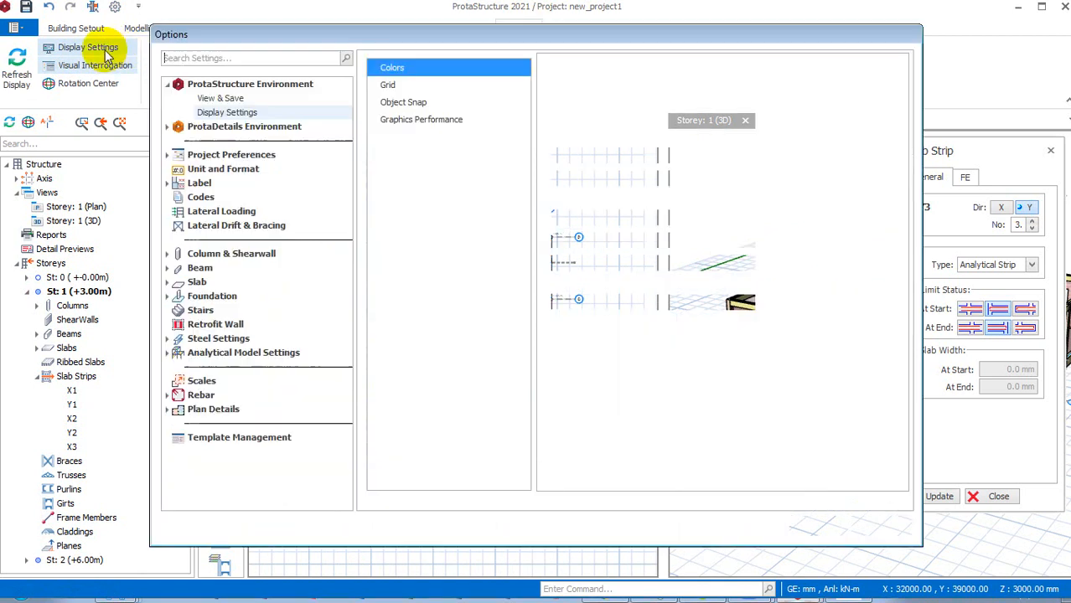
{"action": "left_click", "coordinate": [171, 283]}
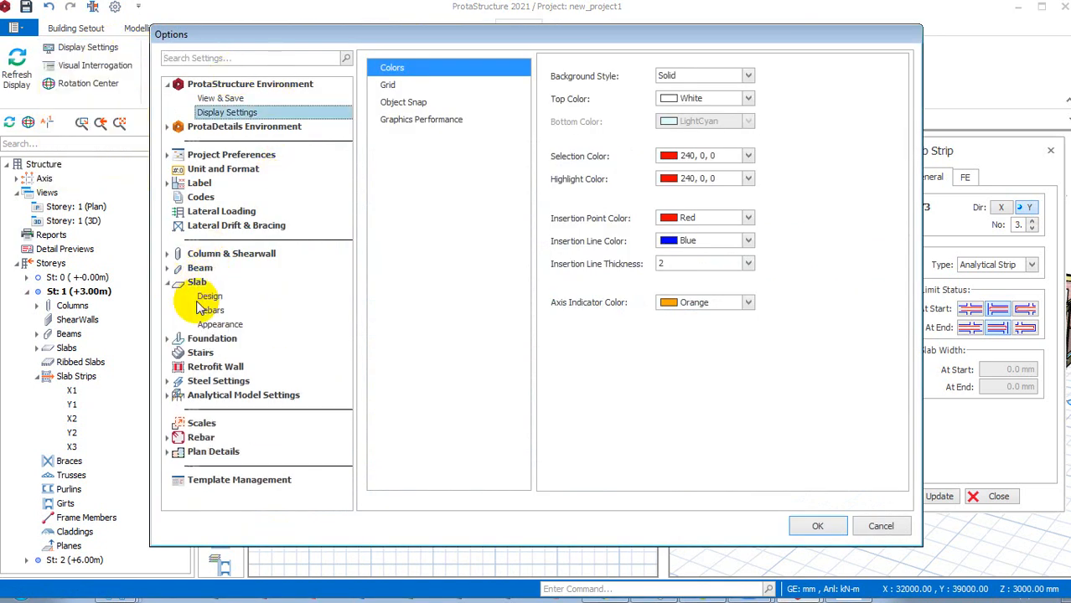
{"action": "left_click", "coordinate": [210, 298]}
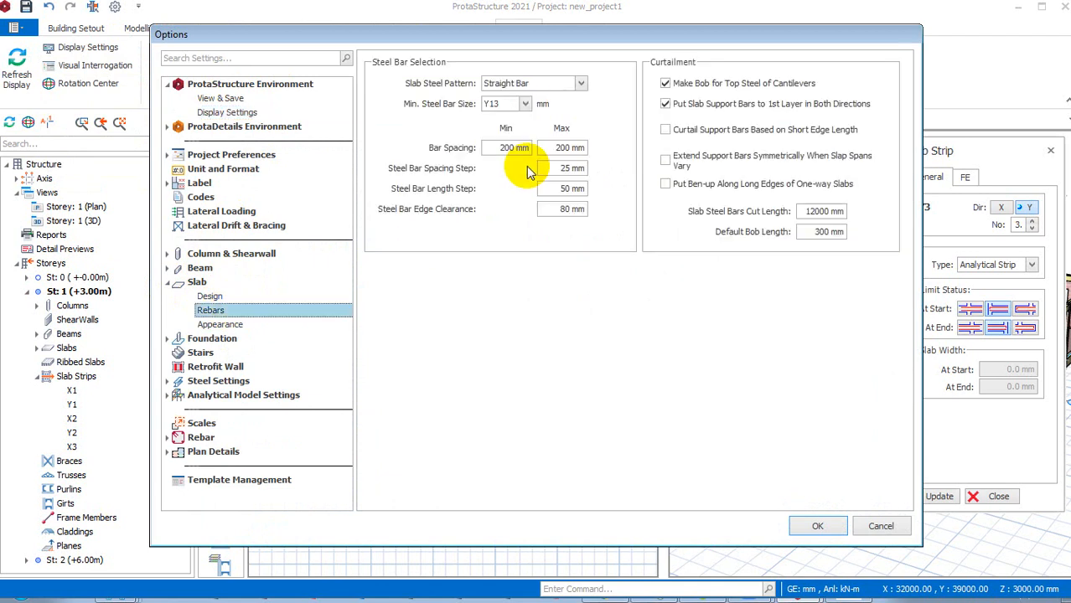
{"action": "left_click", "coordinate": [525, 104]}
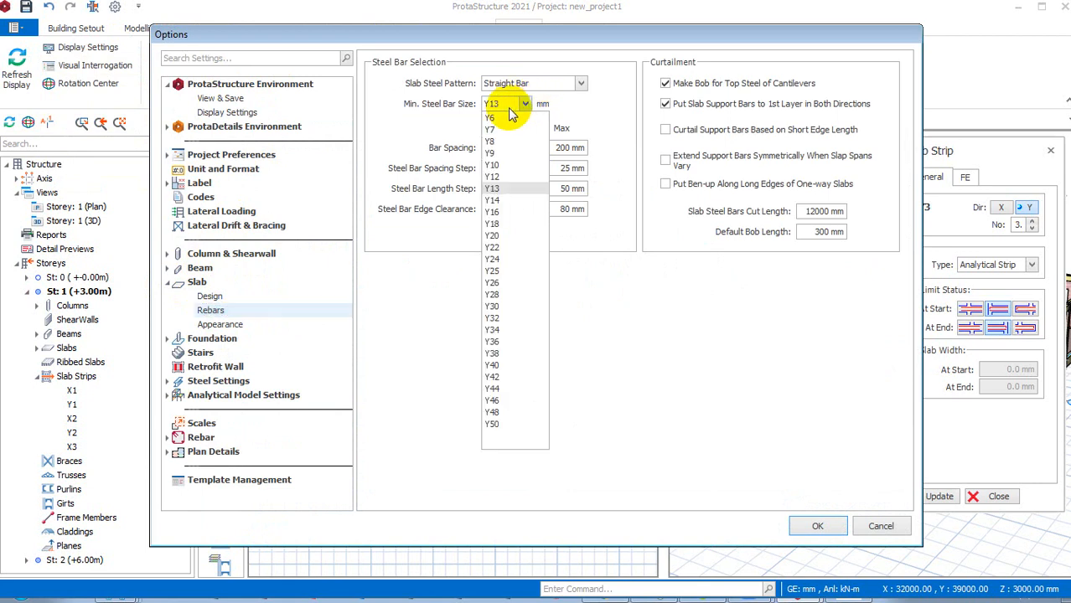
{"action": "left_click", "coordinate": [495, 177]}
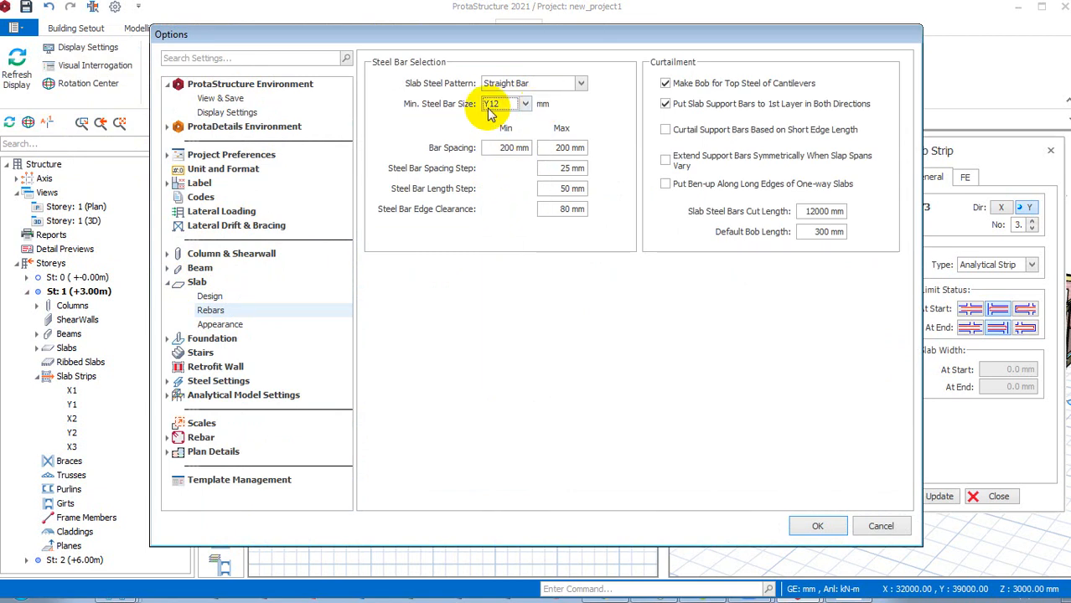
Set both the maximum and minimum slab bar spacing to 150 mm and apply the options.
{"action": "double_click", "coordinate": [563, 148]}
{"action": "type", "text": "150"}
{"action": "double_click", "coordinate": [511, 148]}
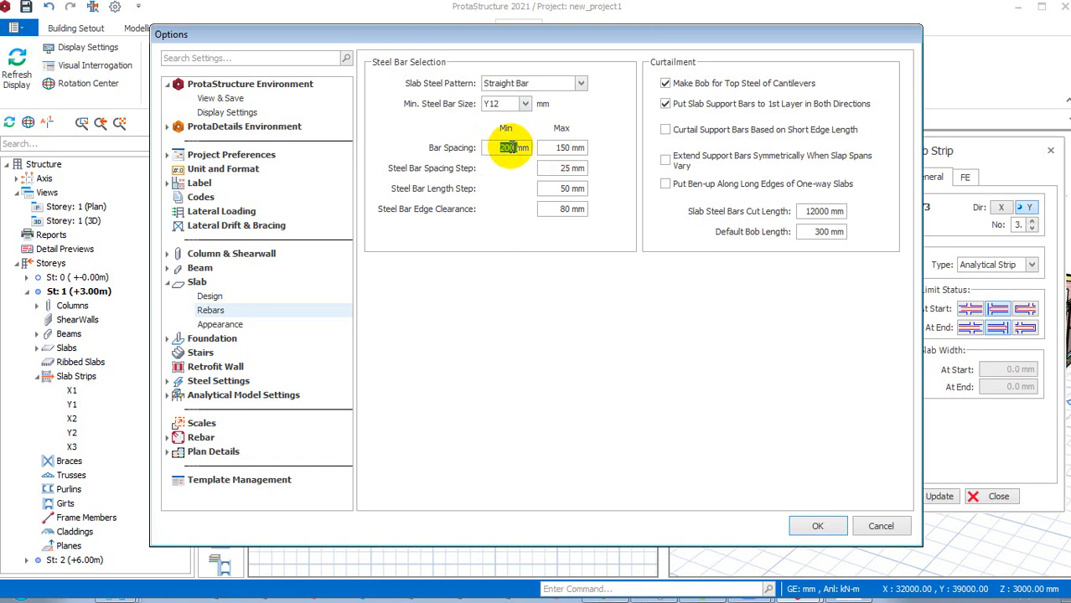
{"action": "type", "text": "150"}
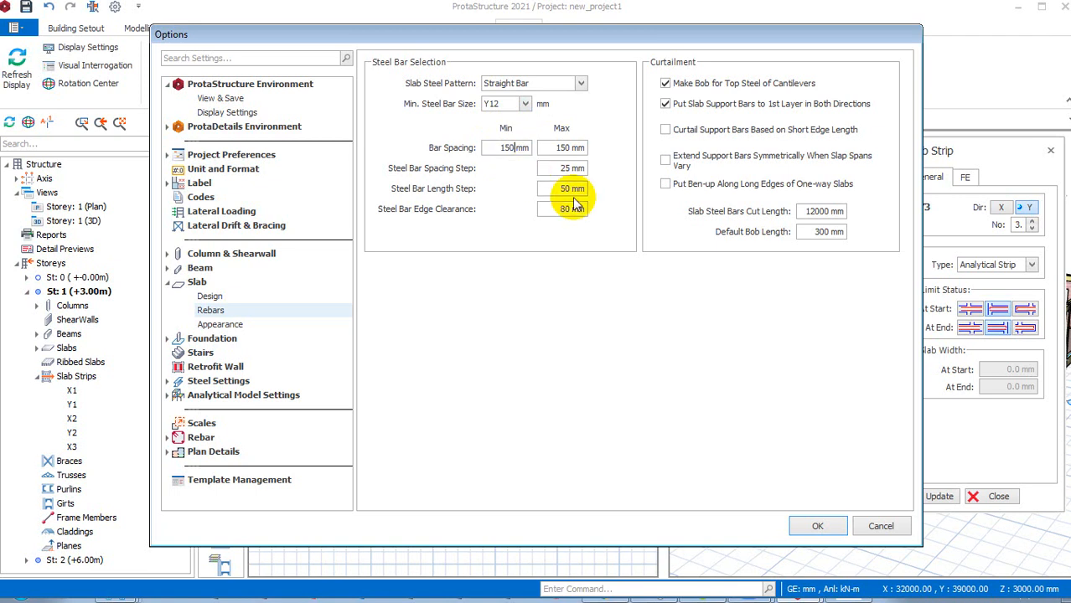
{"action": "left_click", "coordinate": [817, 526]}
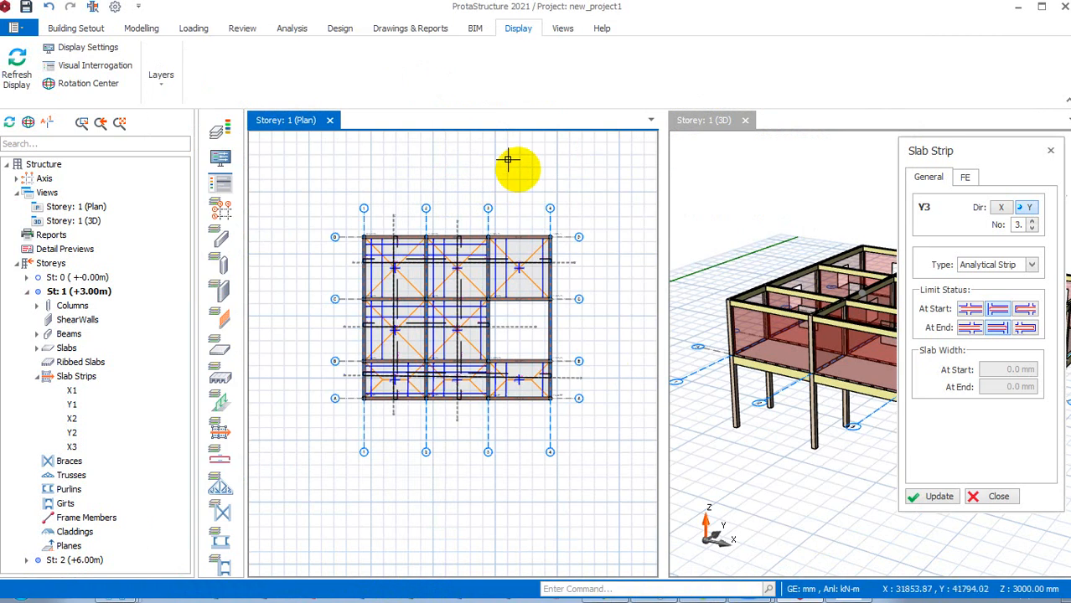
Insert Y-direction analytical strip Y3 about 8100 mm long across slab 1S3 between grids 3 and 4, from beyond grid D past grid C.
{"action": "left_click", "coordinate": [141, 29]}
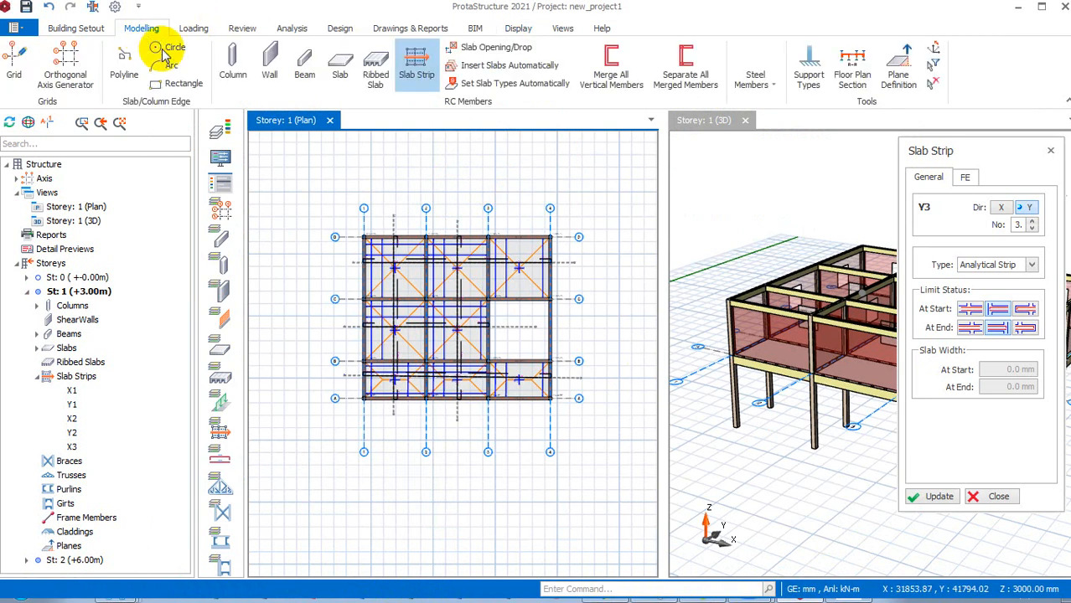
{"action": "left_click", "coordinate": [423, 74]}
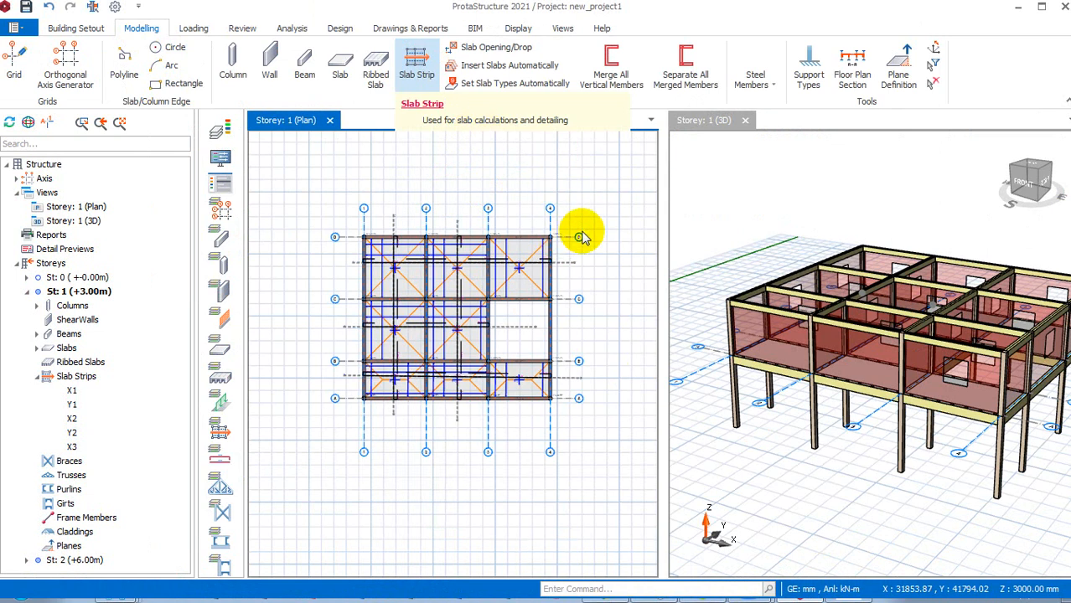
{"action": "scroll", "coordinate": [583, 237], "scroll_direction": "up", "scroll_amount": 3}
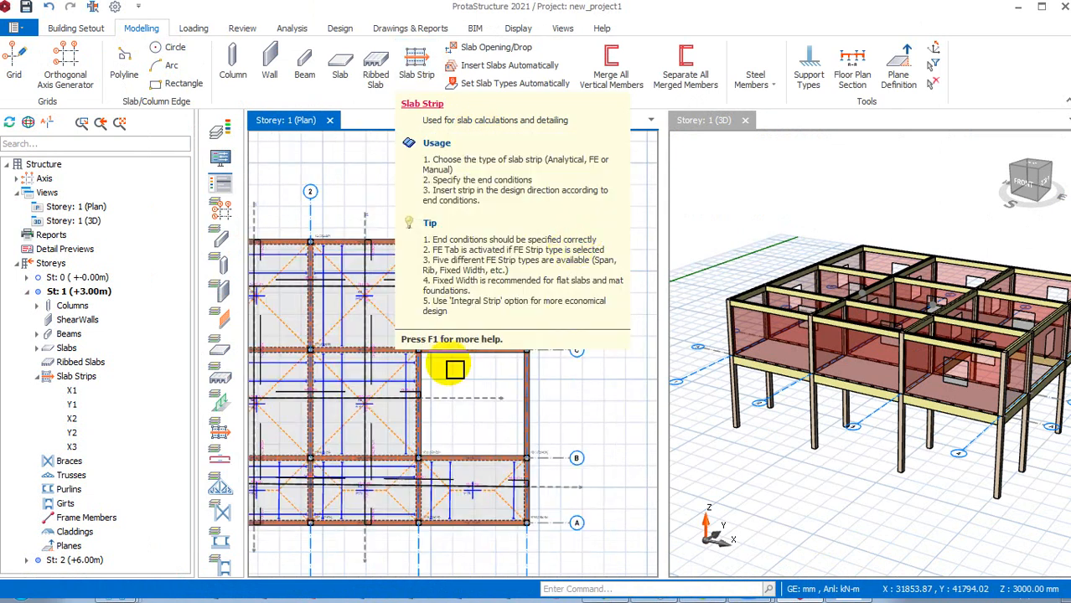
{"action": "left_click", "coordinate": [478, 277]}
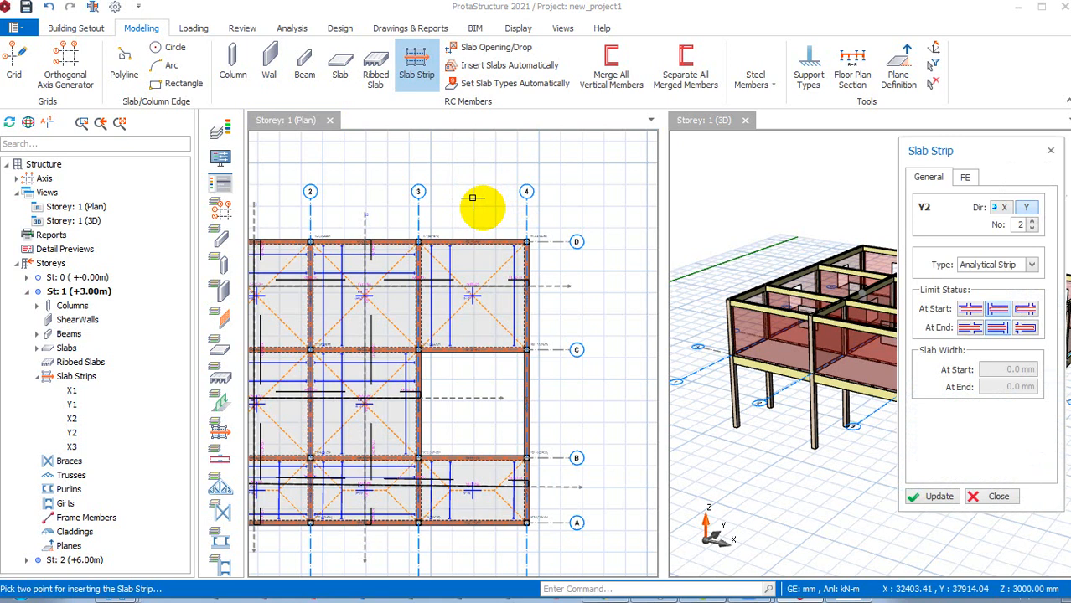
{"action": "left_click", "coordinate": [483, 207]}
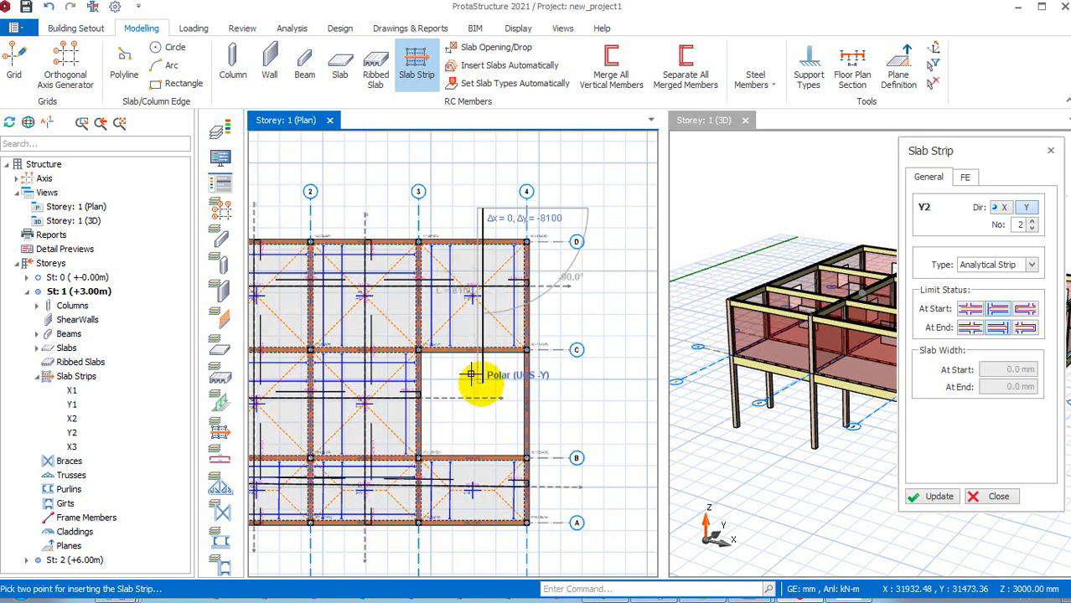
{"action": "left_click", "coordinate": [500, 377]}
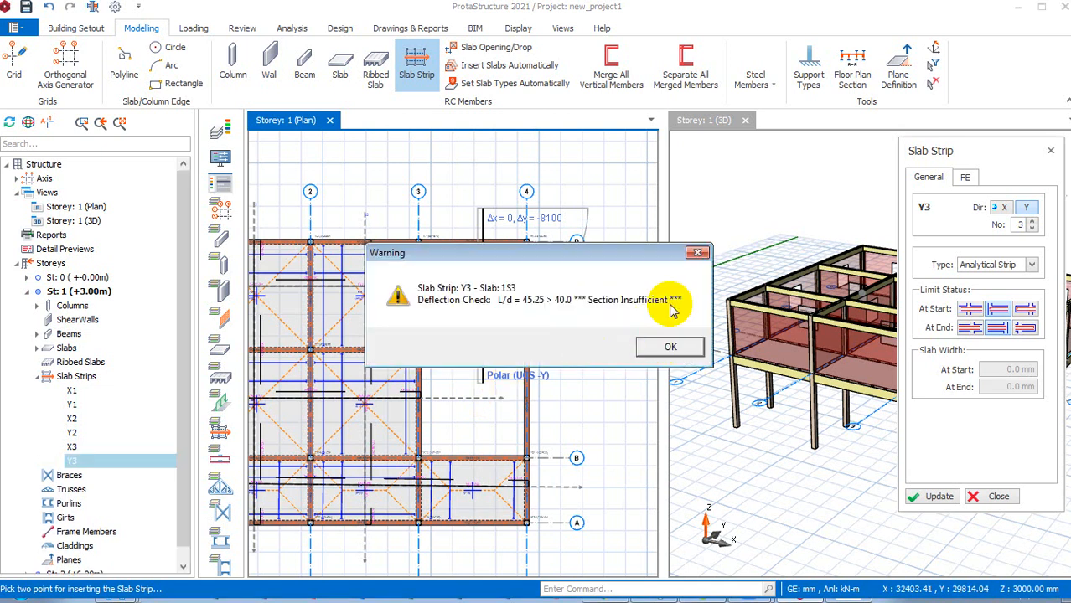
{"action": "left_click", "coordinate": [671, 347]}
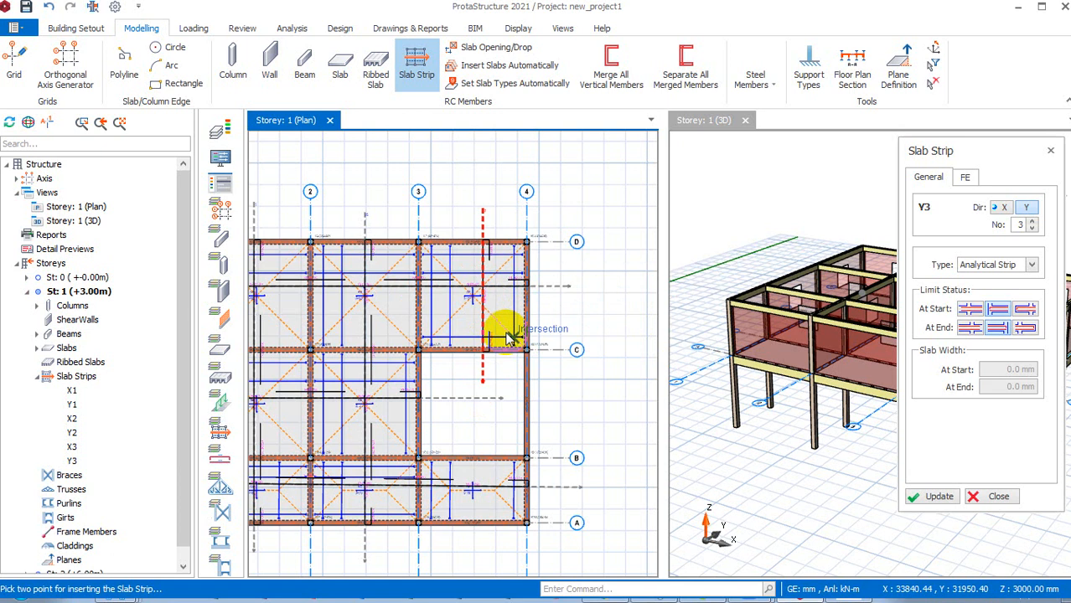
Delete analytical strip Y3 from the slab between grids 3 and 4 and leave the Slab Strip command.
{"action": "key", "text": "Delete"}
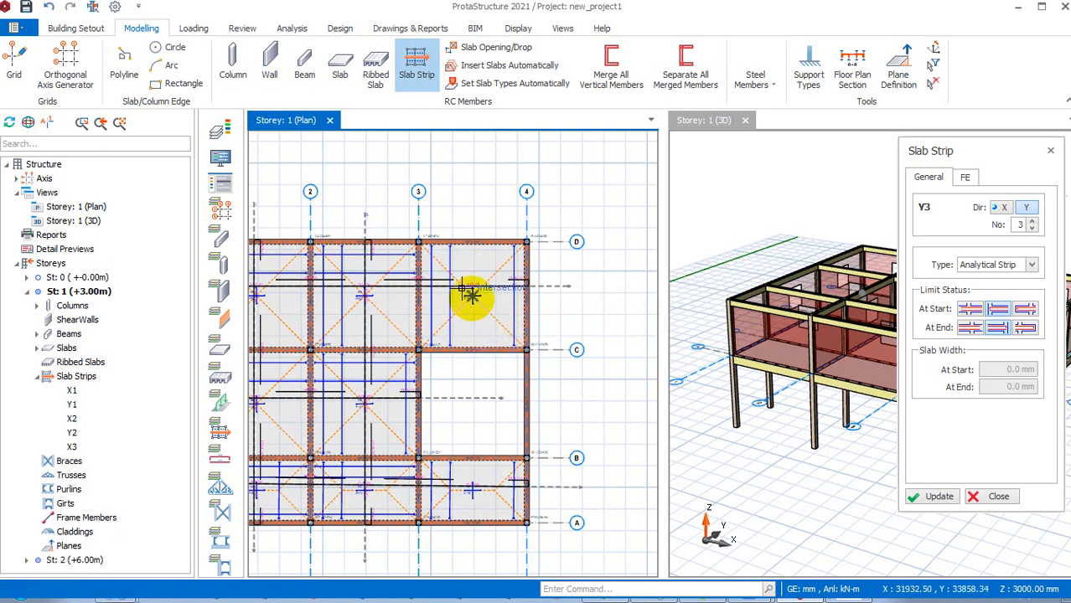
{"action": "key", "text": "Escape"}
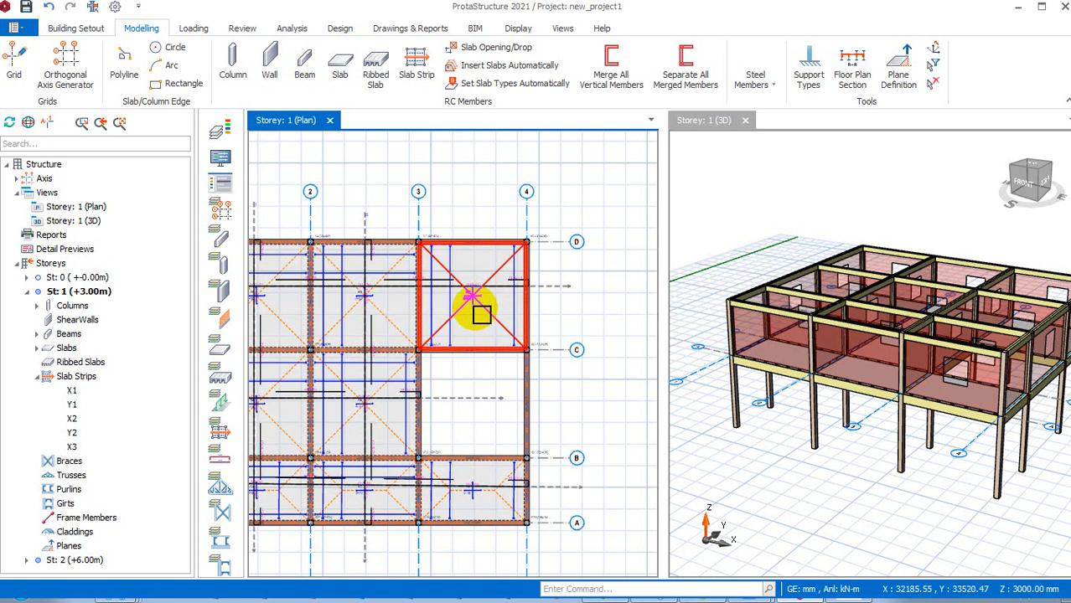
Set the thickness of slab 1S3 to 200 mm, accepting that the building analysis results are invalidated.
{"action": "left_click", "coordinate": [484, 310]}
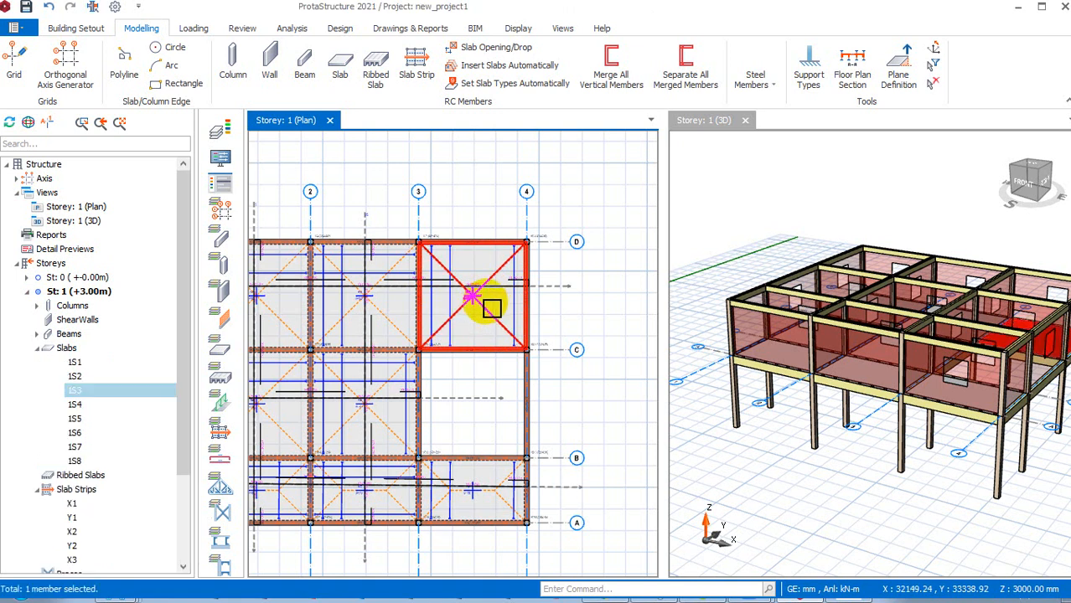
{"action": "right_click", "coordinate": [488, 317]}
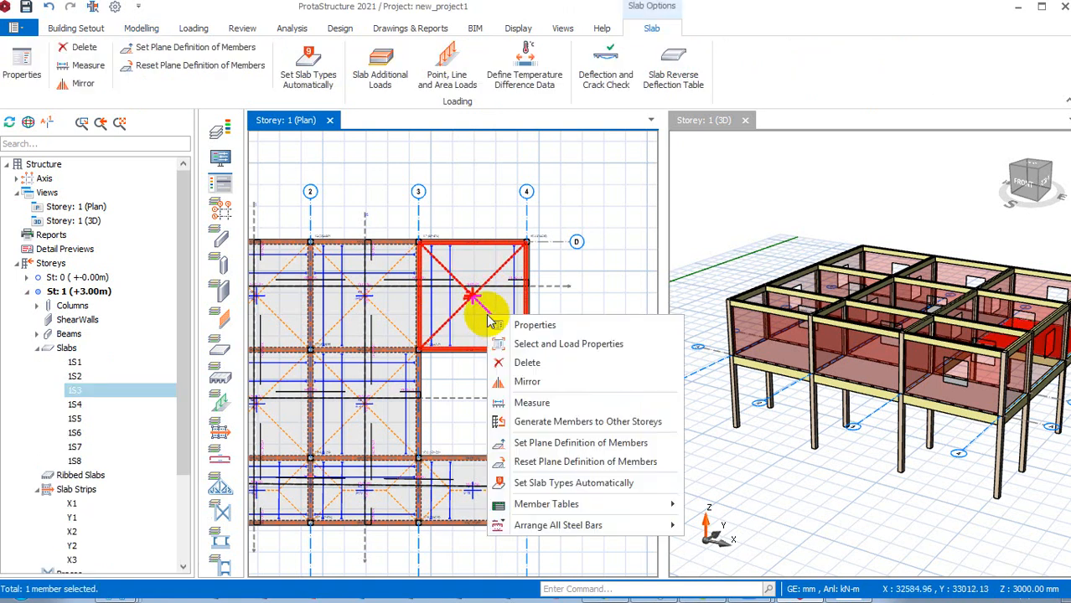
{"action": "left_click", "coordinate": [524, 327]}
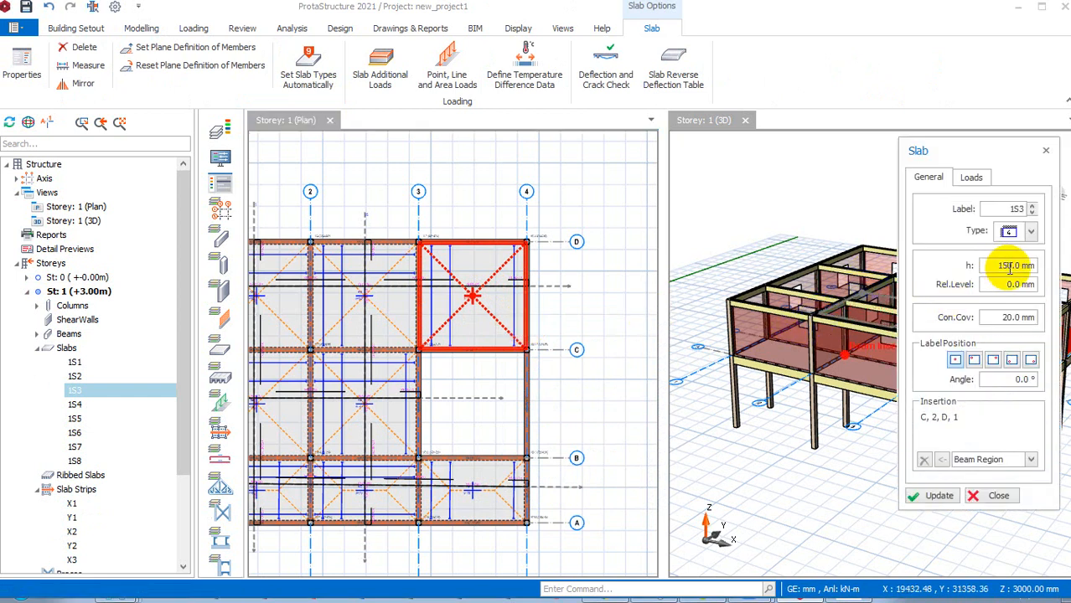
{"action": "double_click", "coordinate": [1008, 266]}
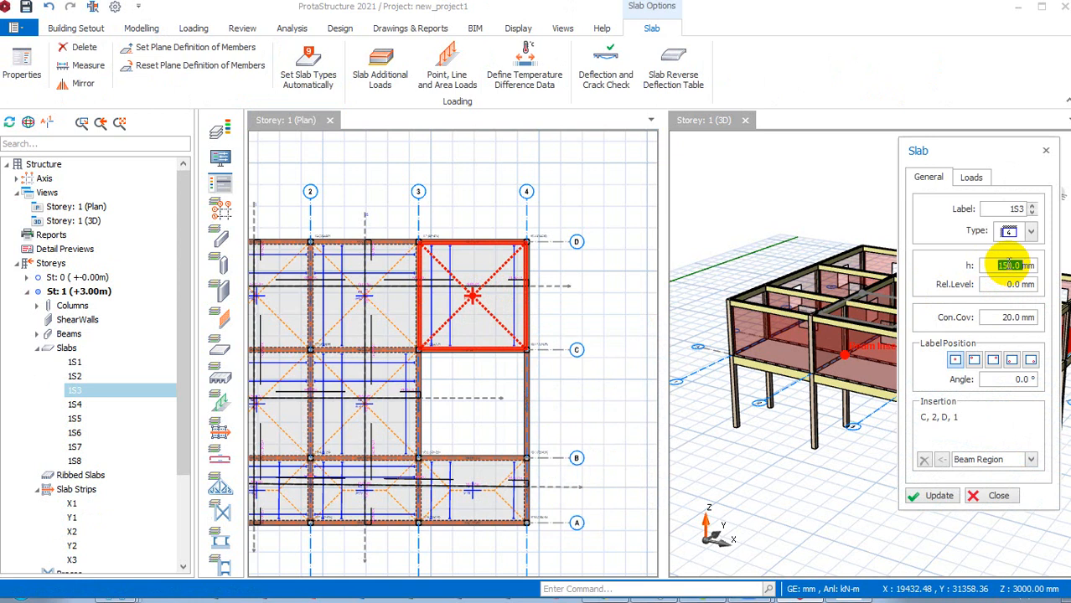
{"action": "type", "text": "200"}
{"action": "left_click", "coordinate": [939, 496]}
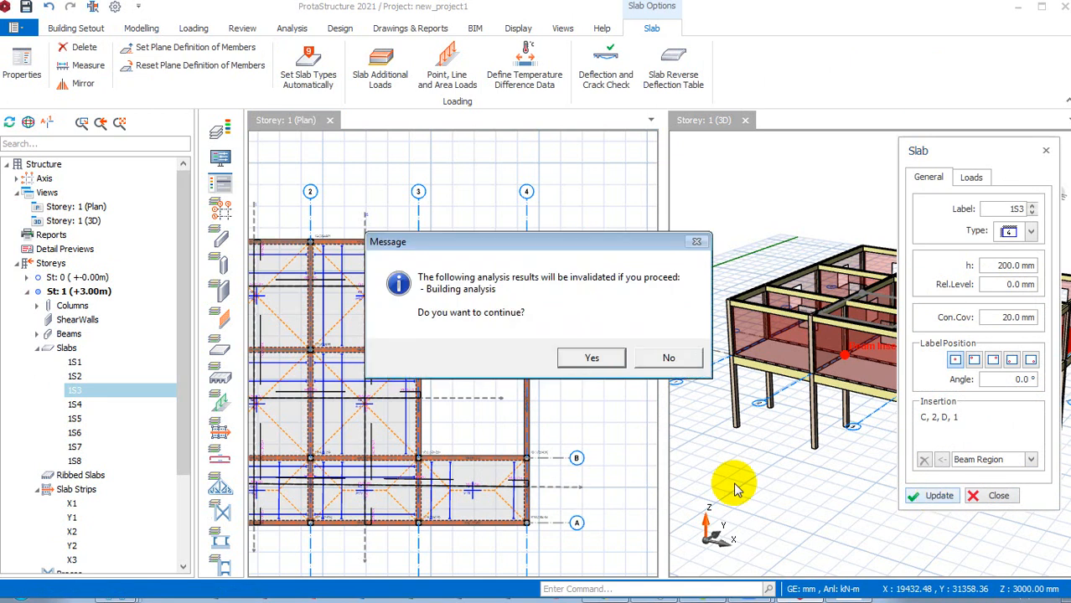
{"action": "left_click", "coordinate": [591, 359]}
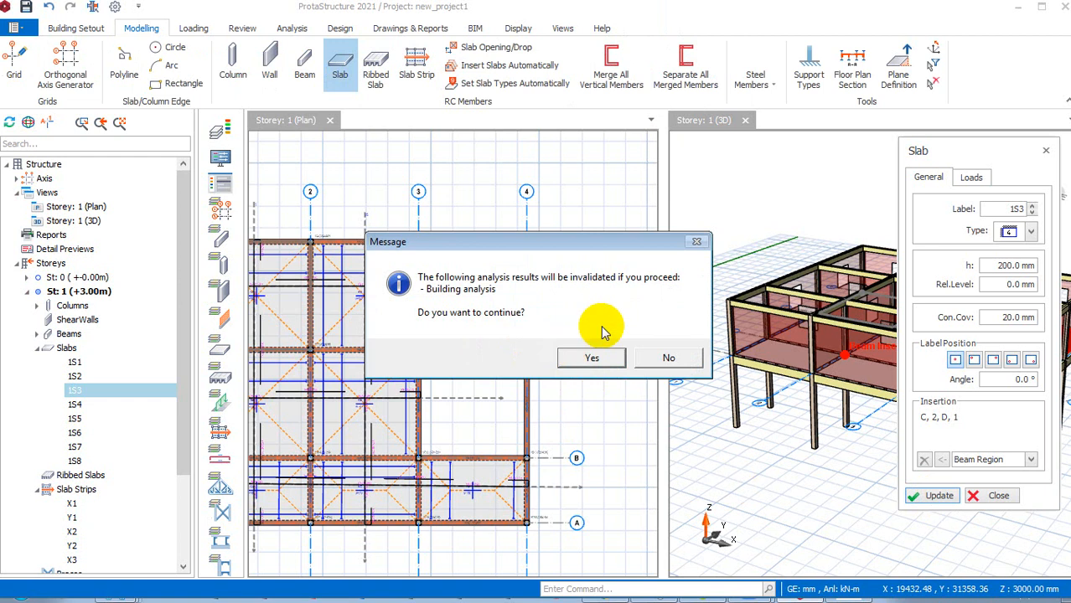
{"action": "left_click", "coordinate": [595, 356]}
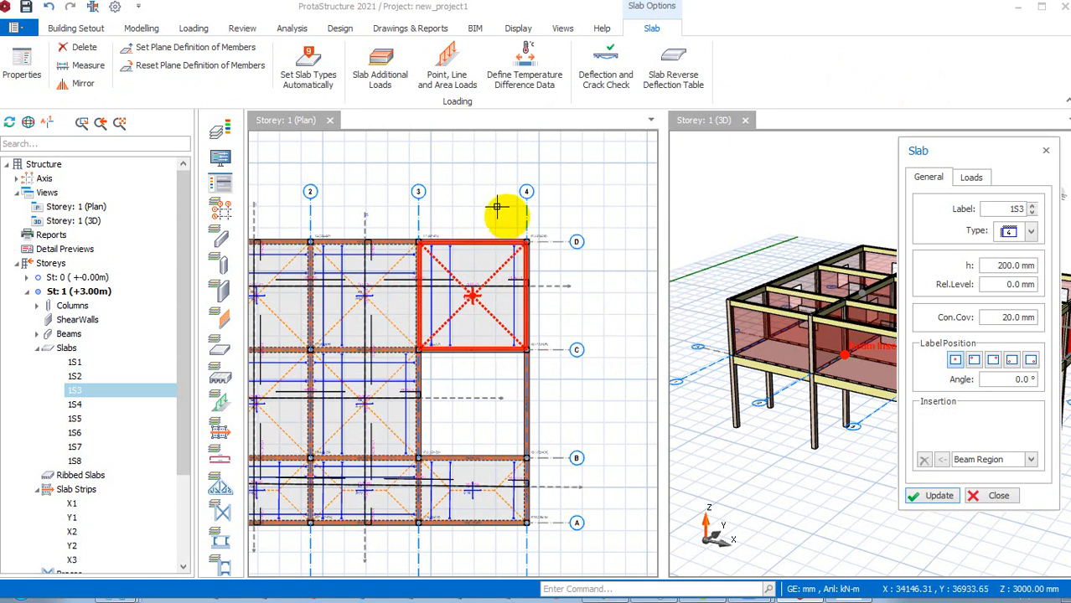
{"action": "key", "text": "Escape"}
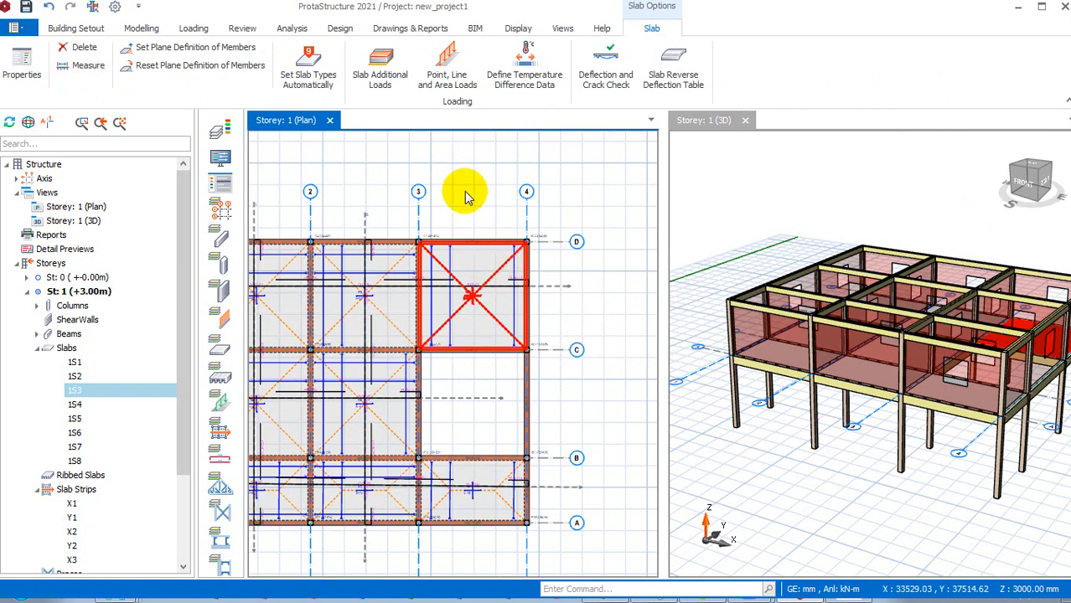
{"action": "left_click", "coordinate": [481, 209]}
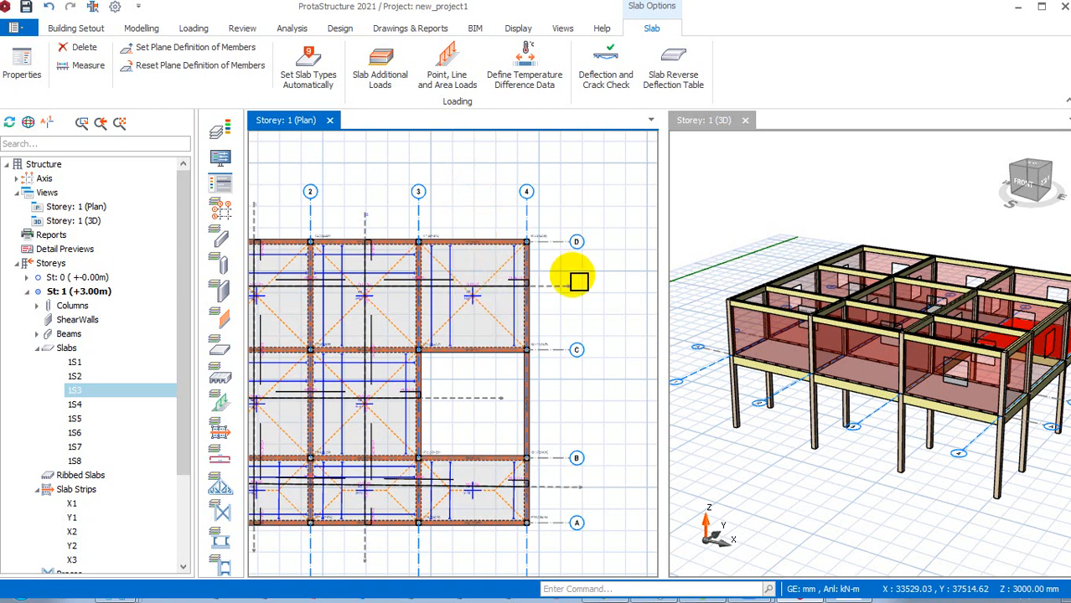
Examine the thickness label and the steel bar labels on slab 1S3 in the Storey 1 plan.
{"action": "scroll", "coordinate": [561, 295], "scroll_direction": "up", "scroll_amount": 2}
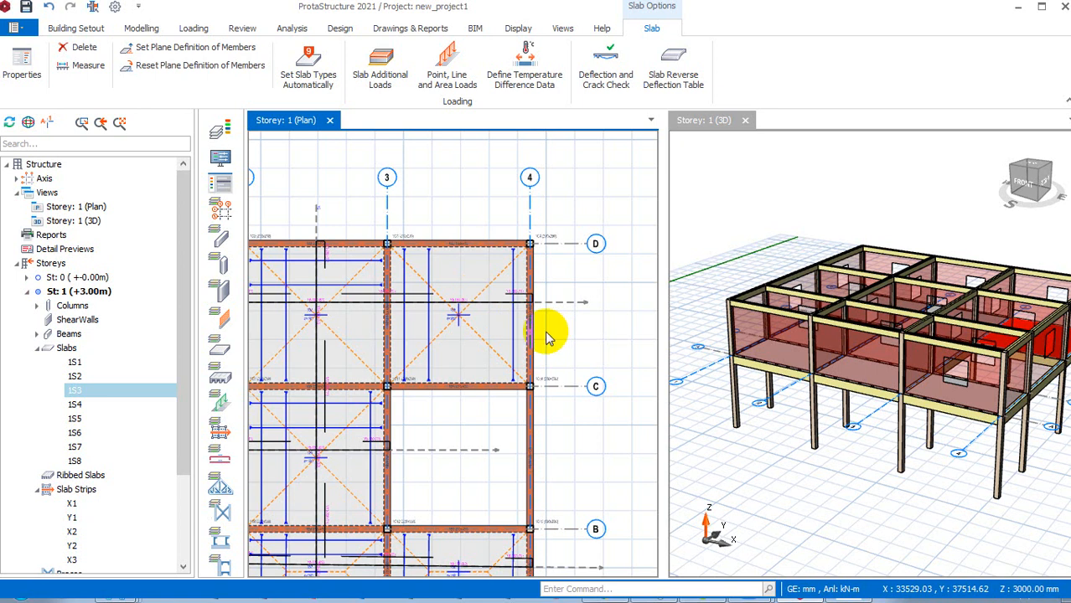
{"action": "scroll", "coordinate": [455, 325], "scroll_direction": "up", "scroll_amount": 1}
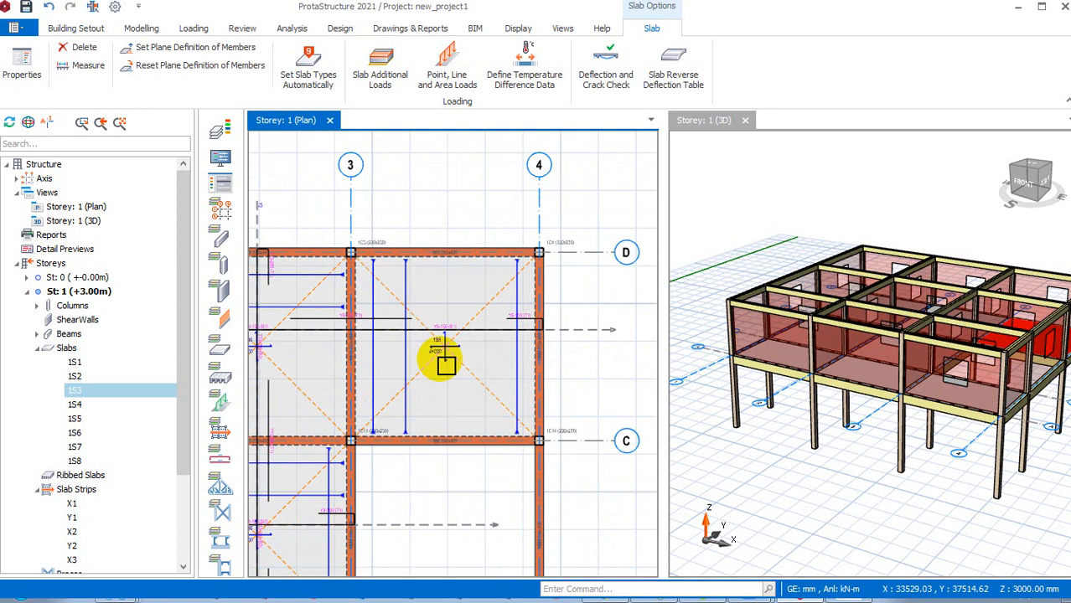
{"action": "scroll", "coordinate": [437, 335], "scroll_direction": "up", "scroll_amount": 1}
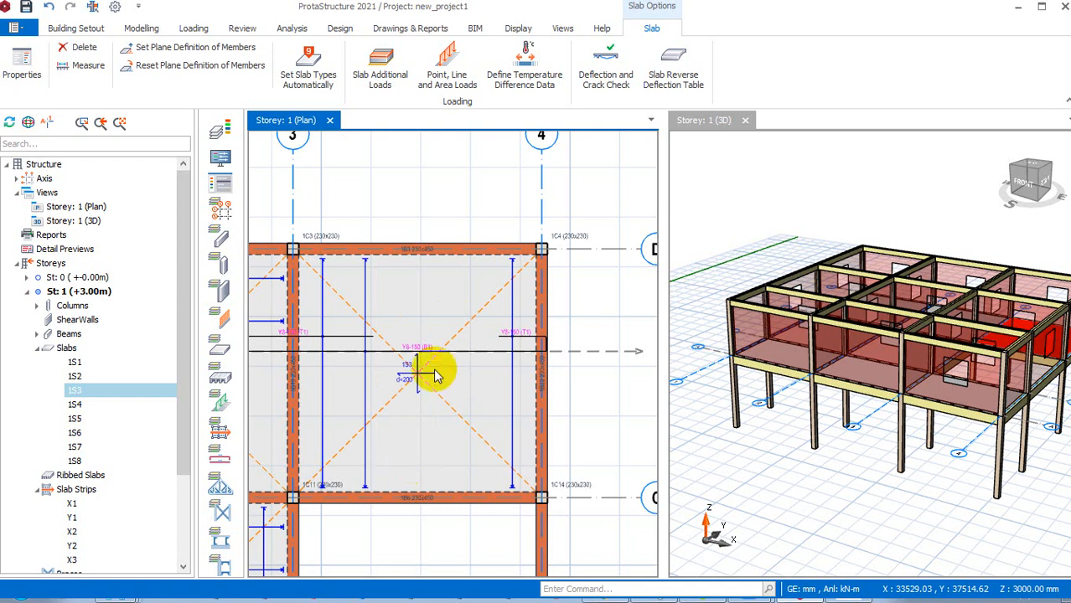
{"action": "scroll", "coordinate": [437, 373], "scroll_direction": "up", "scroll_amount": 5}
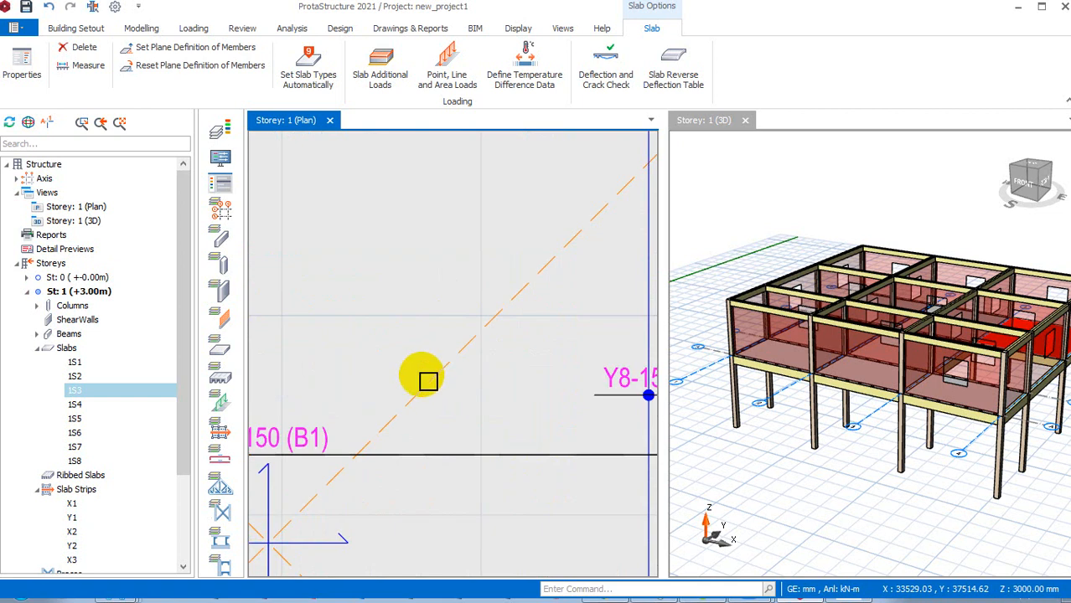
{"action": "right_click", "coordinate": [427, 381]}
{"action": "left_click", "coordinate": [373, 404]}
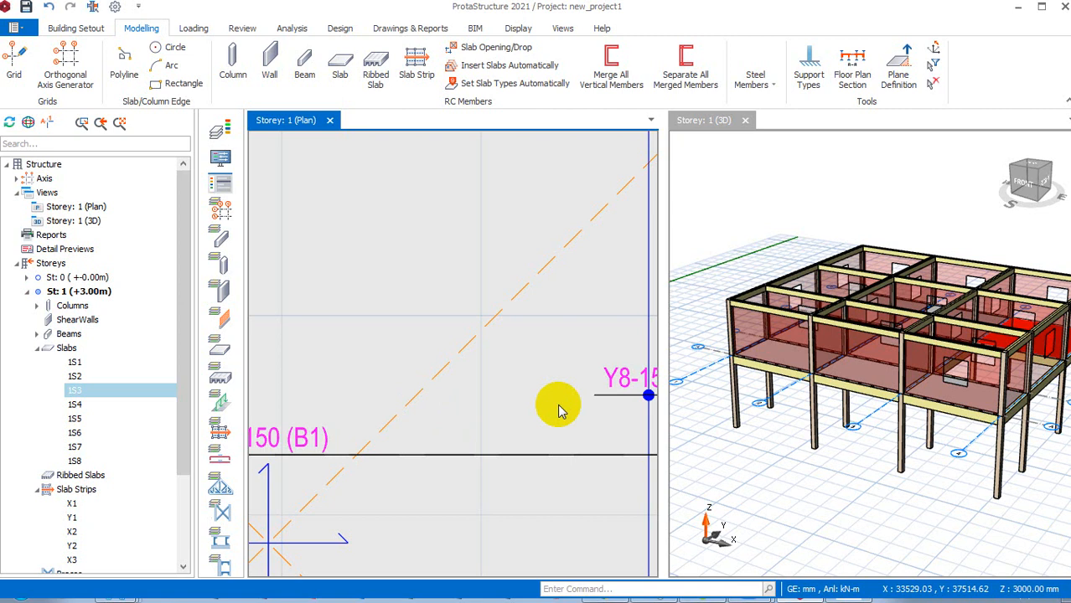
{"action": "scroll", "coordinate": [560, 408], "scroll_direction": "up", "scroll_amount": 4}
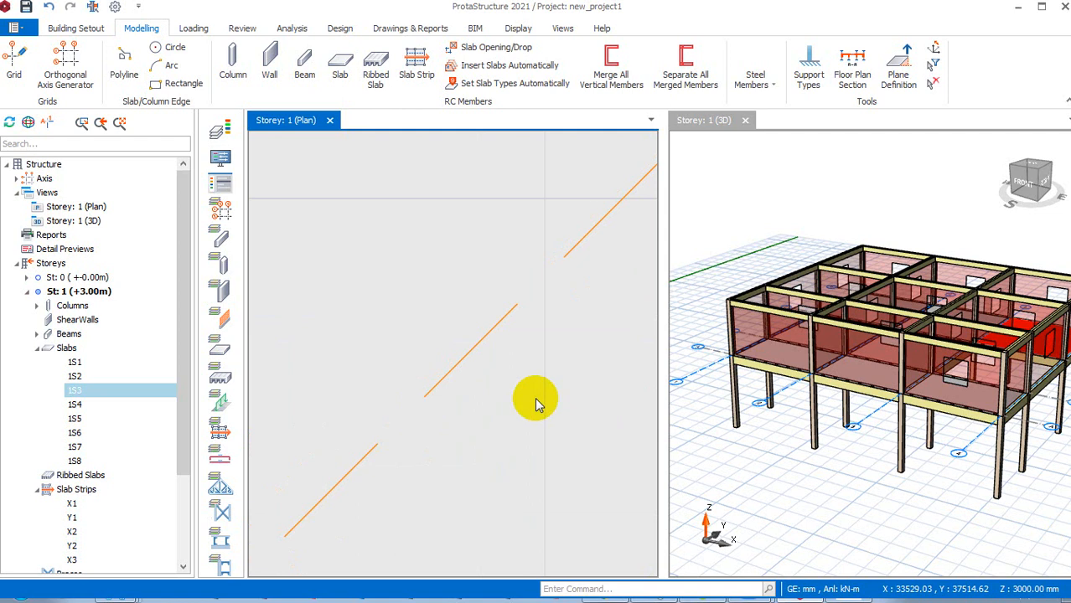
{"action": "scroll", "coordinate": [537, 402], "scroll_direction": "up", "scroll_amount": 3}
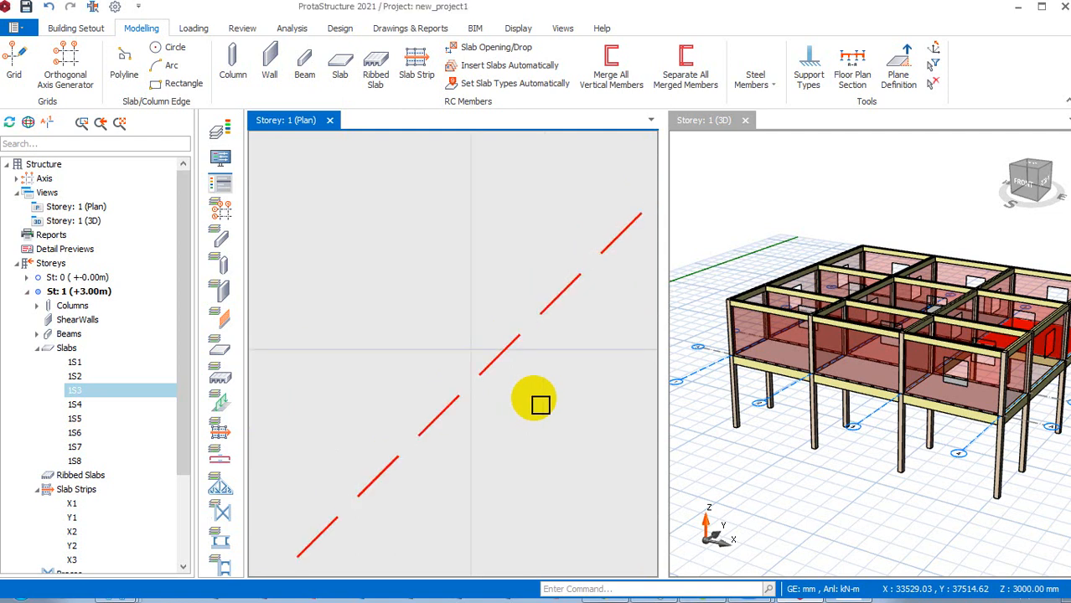
{"action": "scroll", "coordinate": [540, 404], "scroll_direction": "down", "scroll_amount": 3}
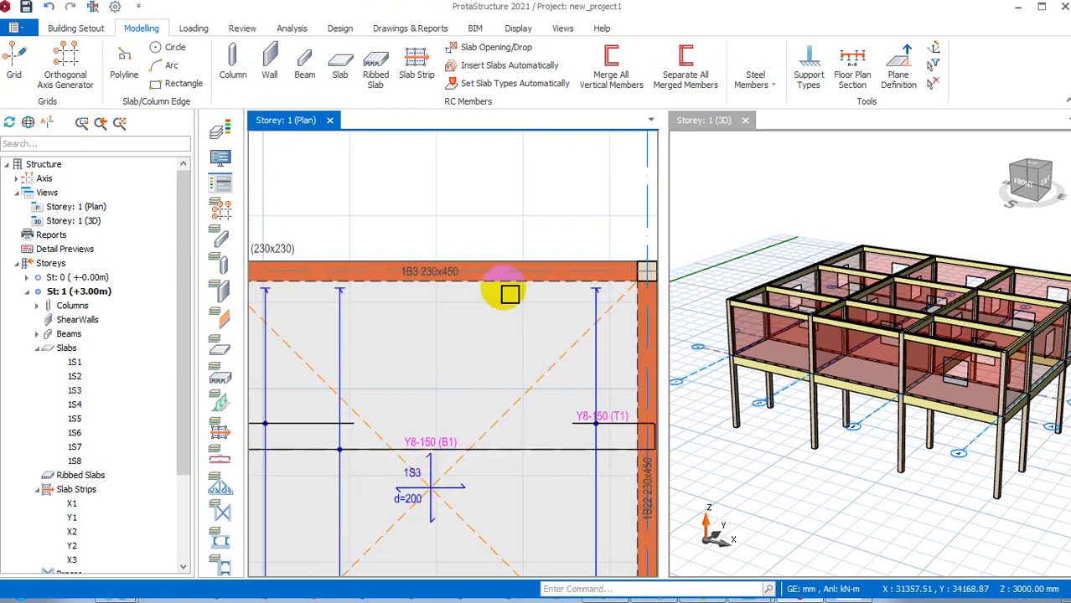
{"action": "scroll", "coordinate": [507, 289], "scroll_direction": "down", "scroll_amount": 2}
Insert a Y-direction analytical slab strip about 6100 mm long across slab 1S3, from beyond grid D to just past grid C.
{"action": "left_click", "coordinate": [335, 88]}
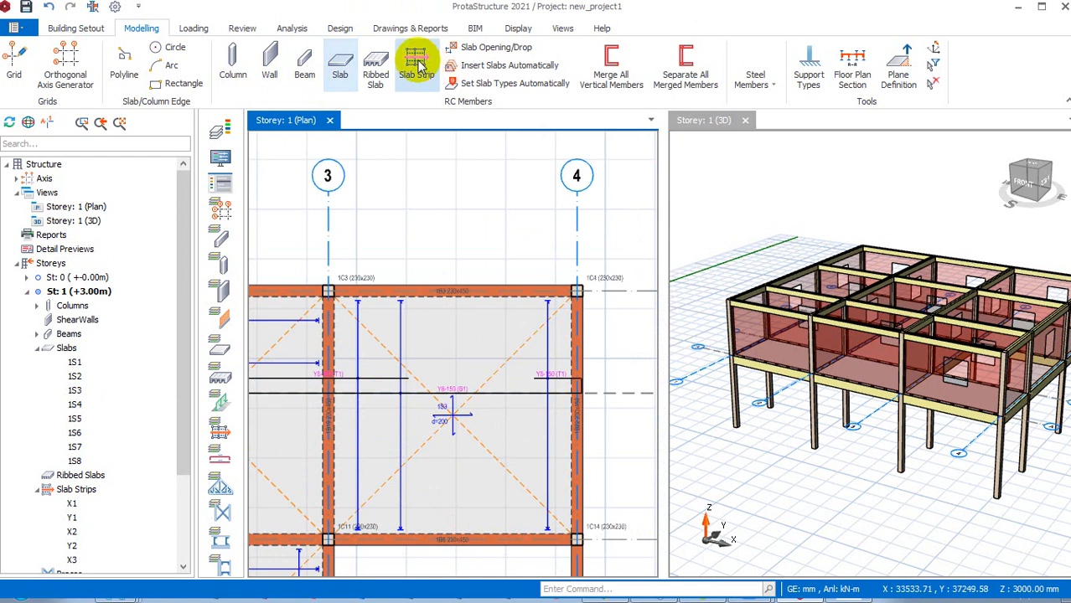
{"action": "left_click", "coordinate": [420, 66]}
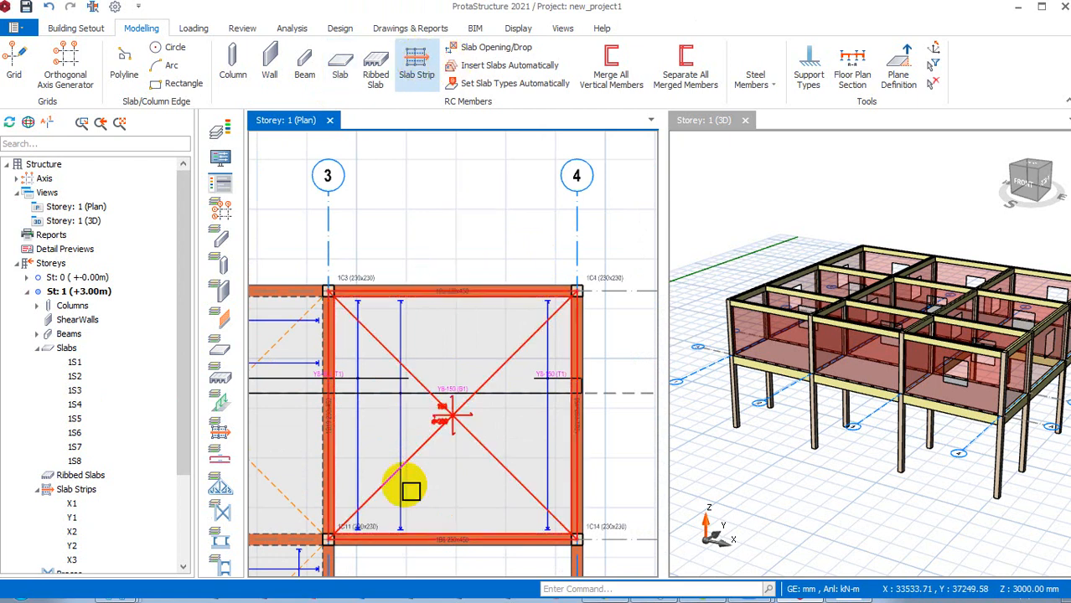
{"action": "key", "text": "Escape"}
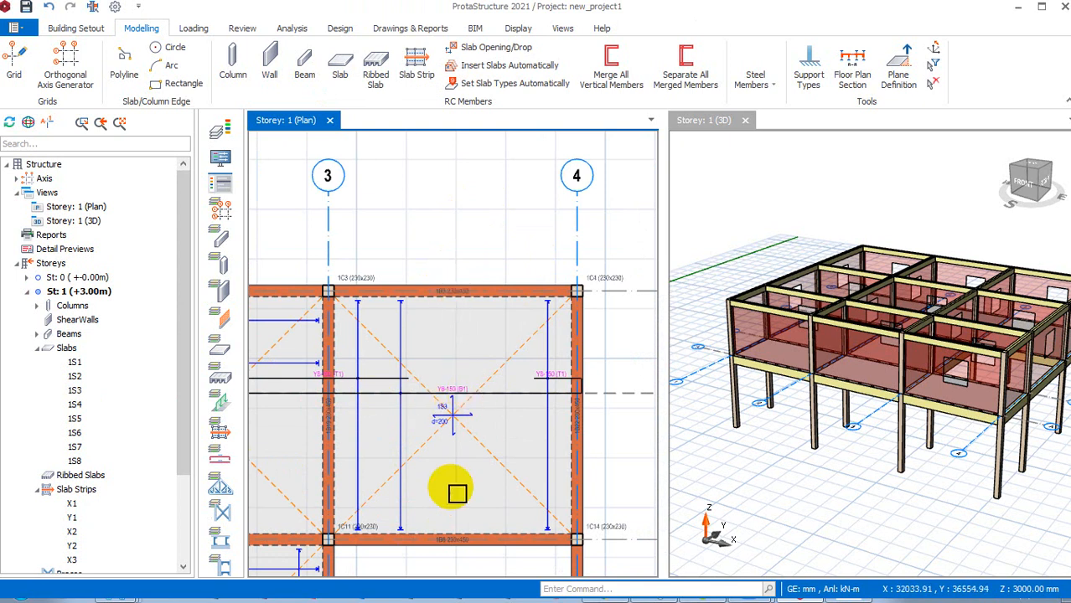
{"action": "left_click", "coordinate": [417, 57]}
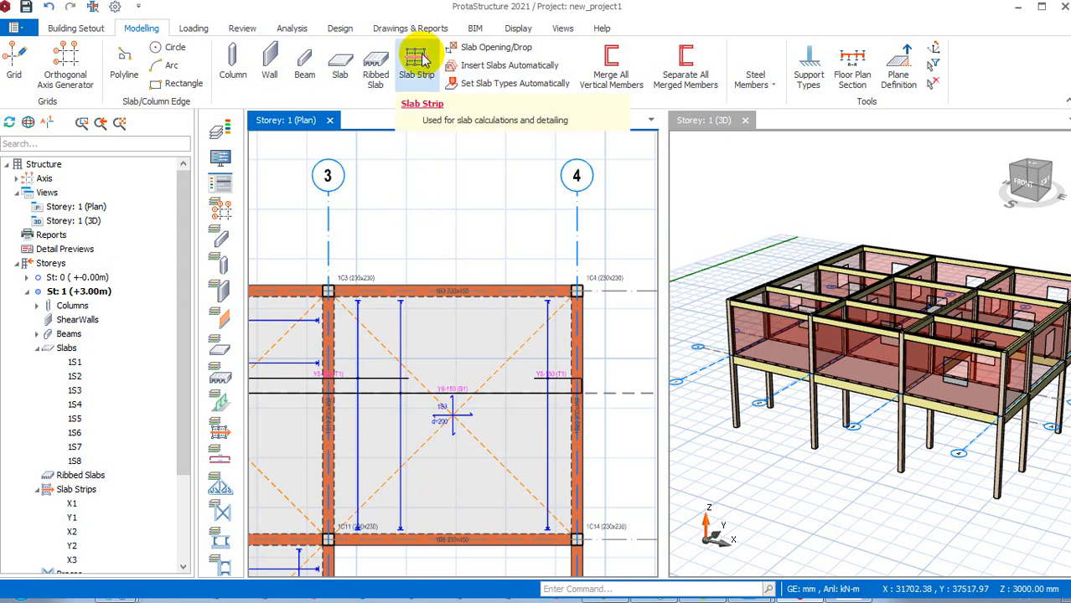
{"action": "left_click", "coordinate": [422, 59]}
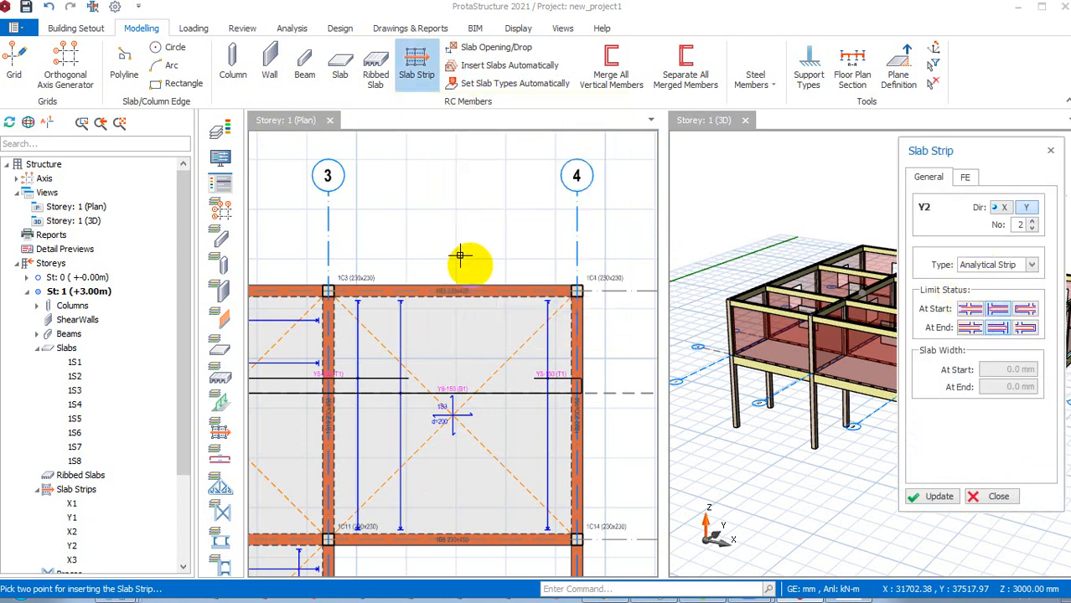
{"action": "left_click", "coordinate": [460, 256]}
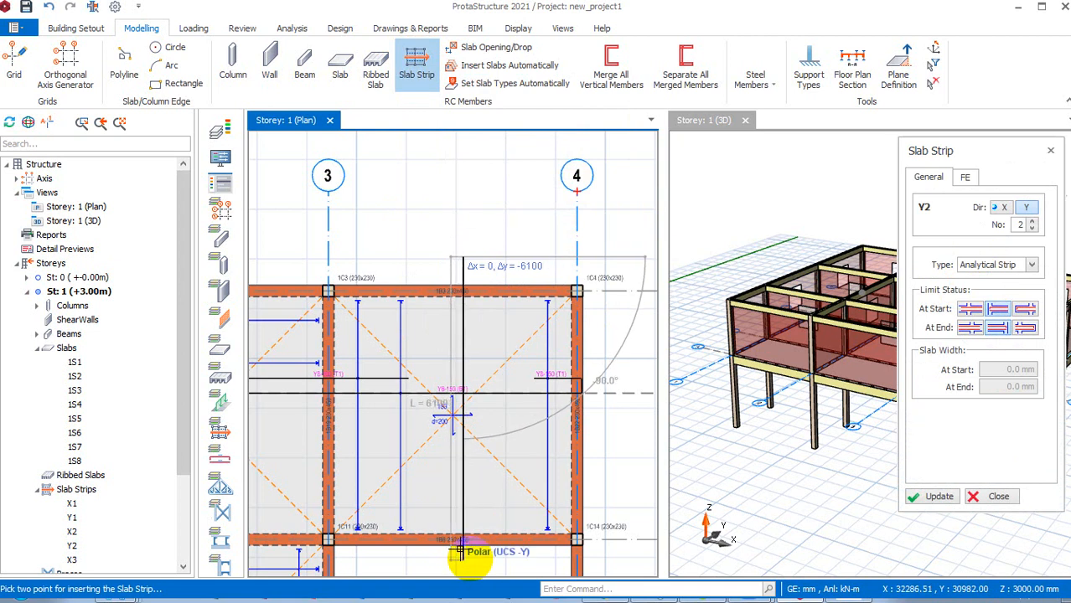
{"action": "left_click", "coordinate": [501, 518]}
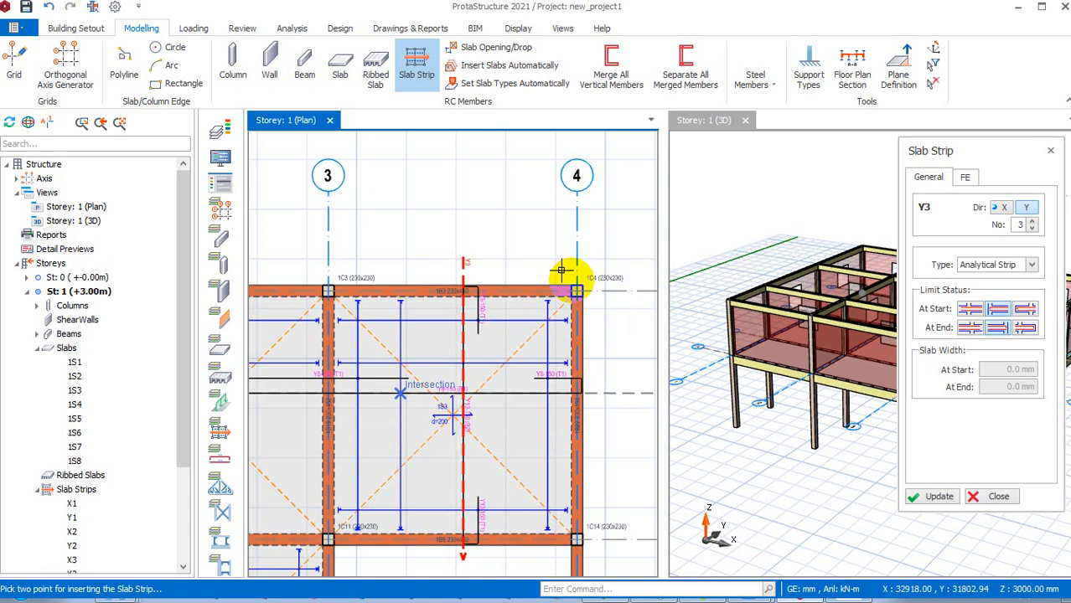
Insert a Y-direction analytical slab strip about 5300 mm long between grids 3 and 4, from beyond grid B to past grid A.
{"action": "scroll", "coordinate": [576, 257], "scroll_direction": "down", "scroll_amount": 5}
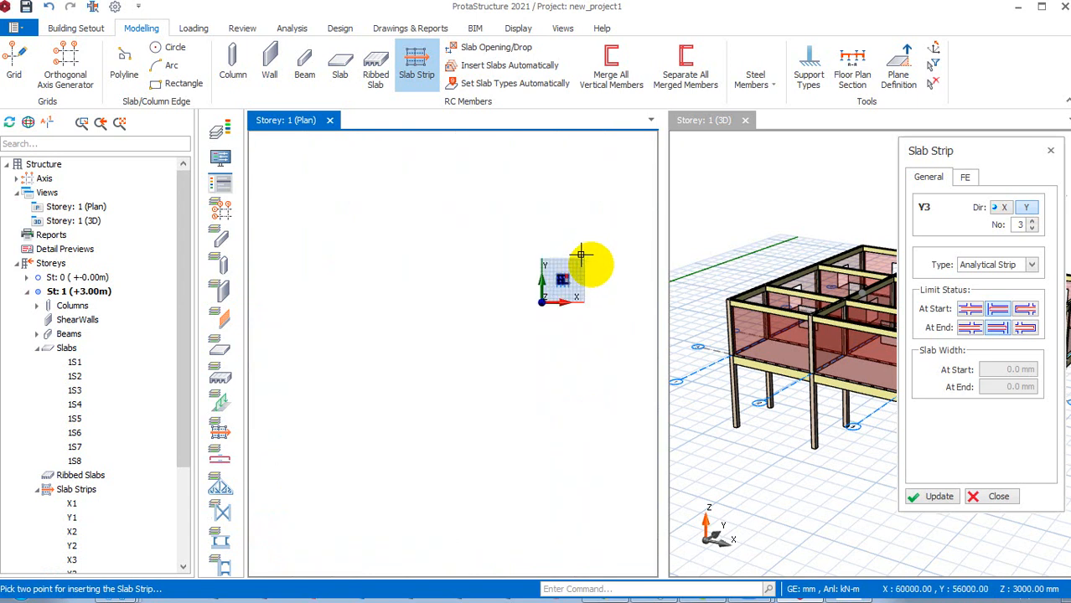
{"action": "scroll", "coordinate": [581, 254], "scroll_direction": "up", "scroll_amount": 5}
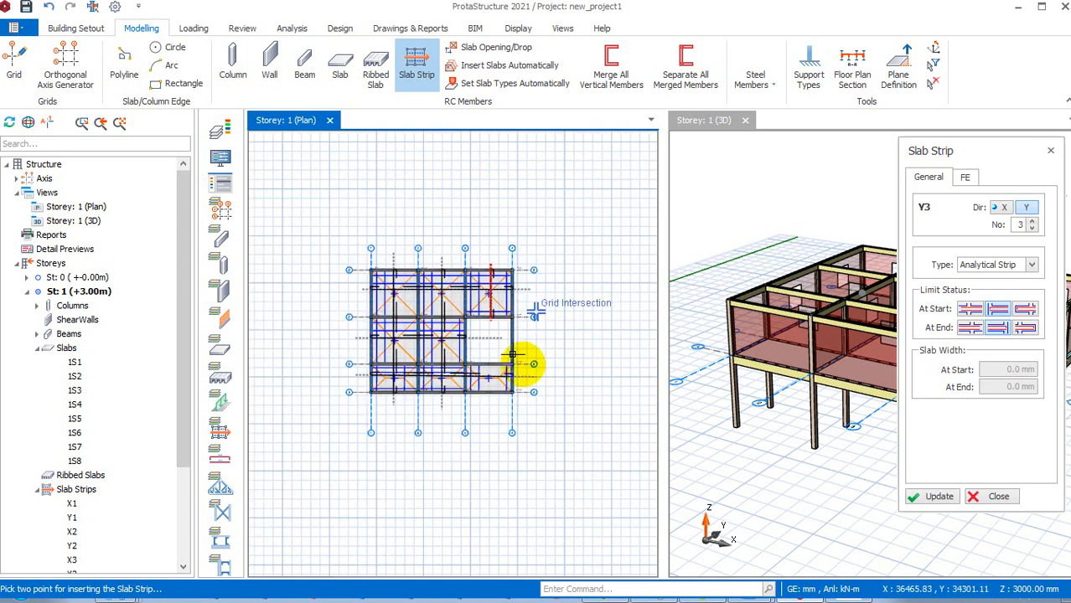
{"action": "scroll", "coordinate": [545, 333], "scroll_direction": "up", "scroll_amount": 3}
{"action": "scroll", "coordinate": [546, 333], "scroll_direction": "up", "scroll_amount": 1}
{"action": "scroll", "coordinate": [507, 503], "scroll_direction": "down", "scroll_amount": 1}
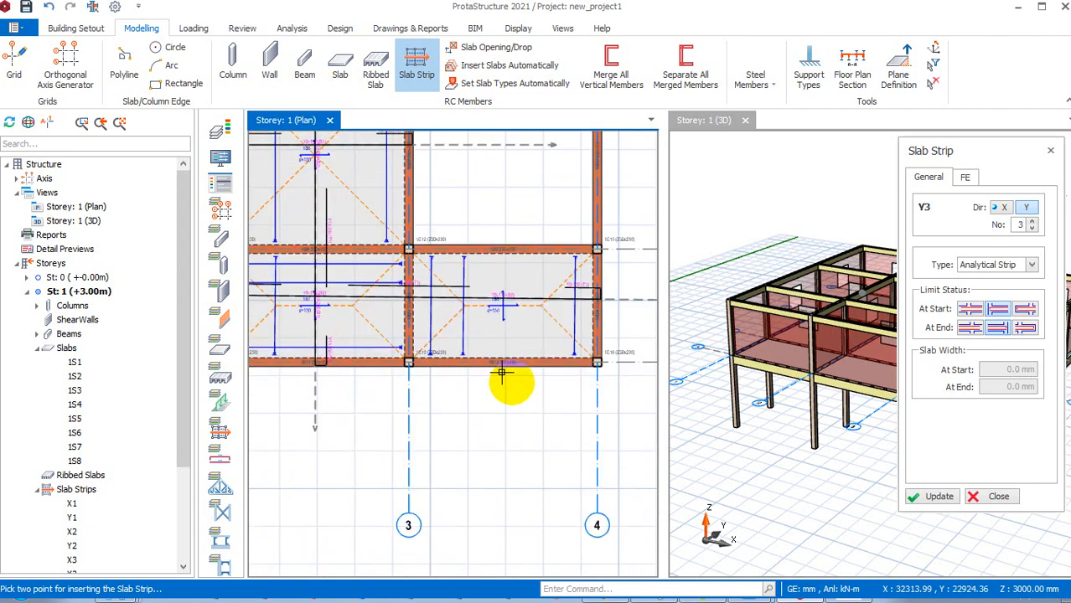
{"action": "left_click", "coordinate": [505, 208]}
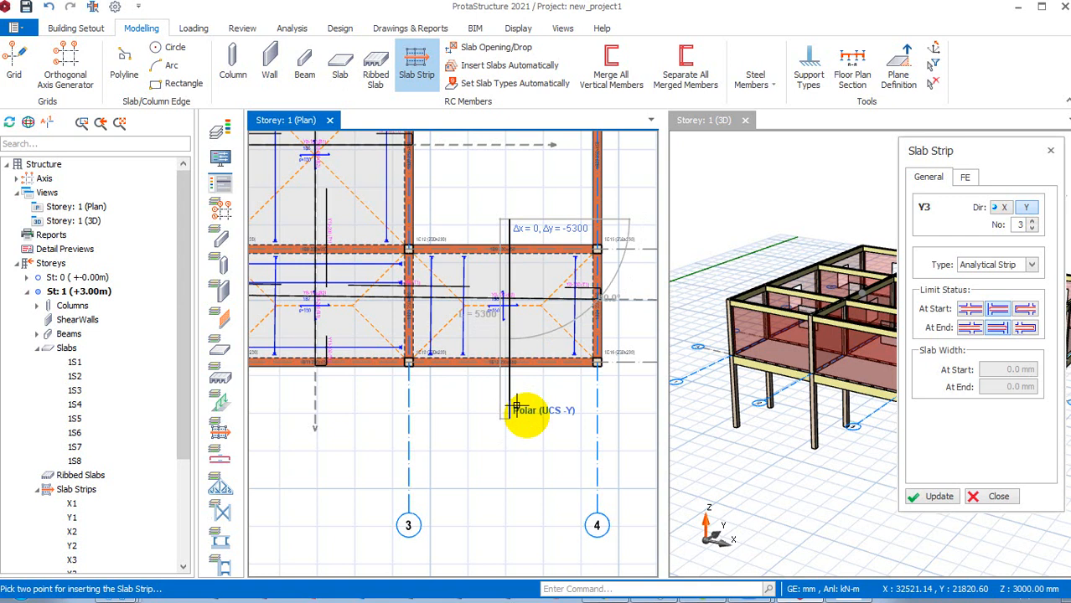
{"action": "left_click", "coordinate": [516, 407]}
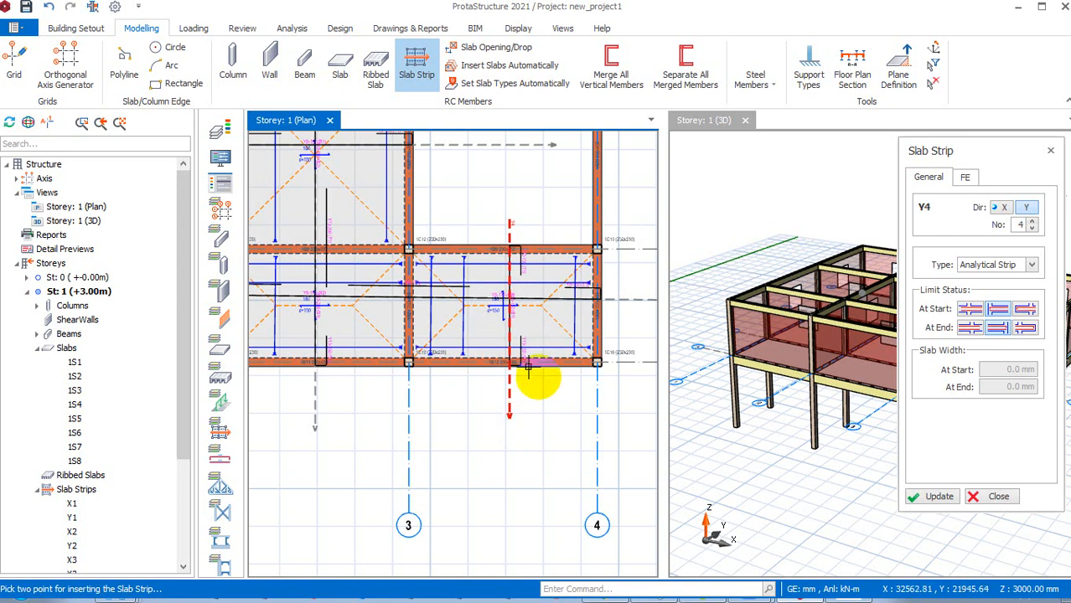
Run Slab Analysis and Design for Storey 1 with the option to delete and re-select all steel bars.
{"action": "scroll", "coordinate": [538, 374], "scroll_direction": "down", "scroll_amount": 3}
{"action": "scroll", "coordinate": [537, 374], "scroll_direction": "down", "scroll_amount": 2}
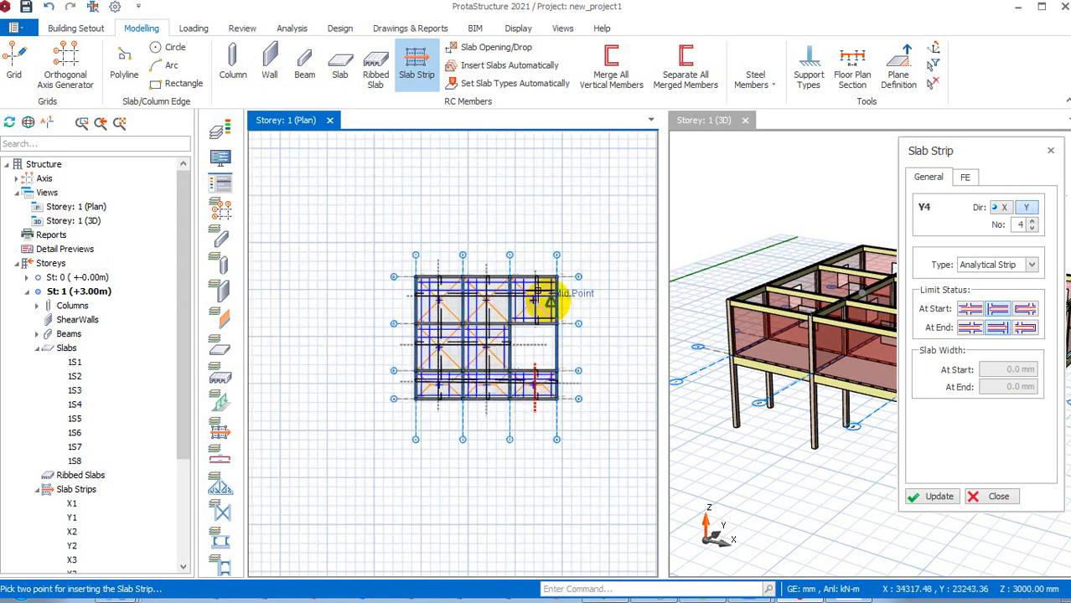
{"action": "scroll", "coordinate": [546, 301], "scroll_direction": "up", "scroll_amount": 2}
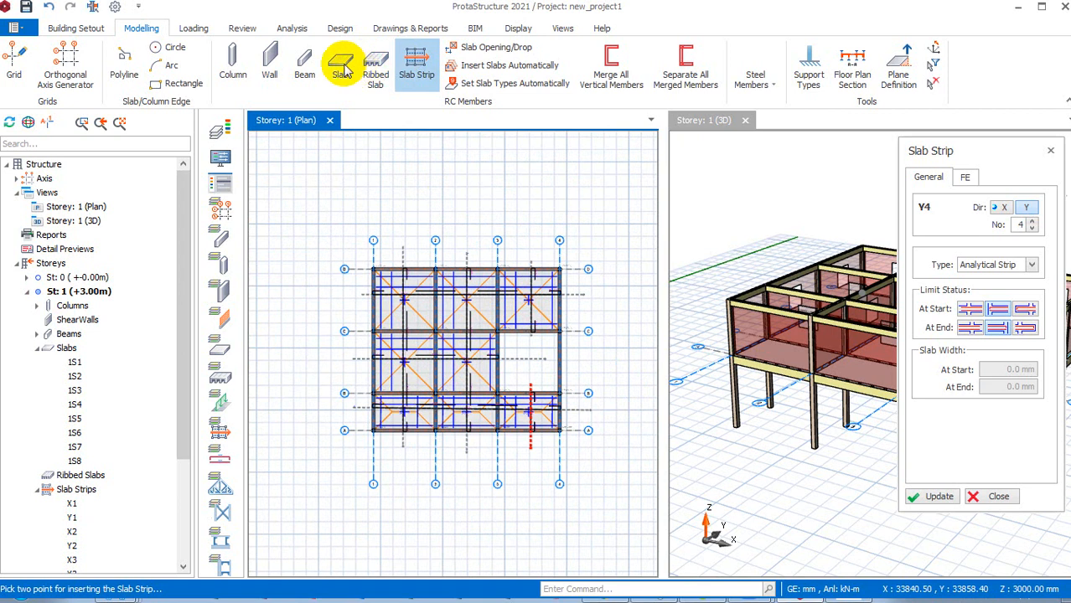
{"action": "left_click", "coordinate": [339, 29]}
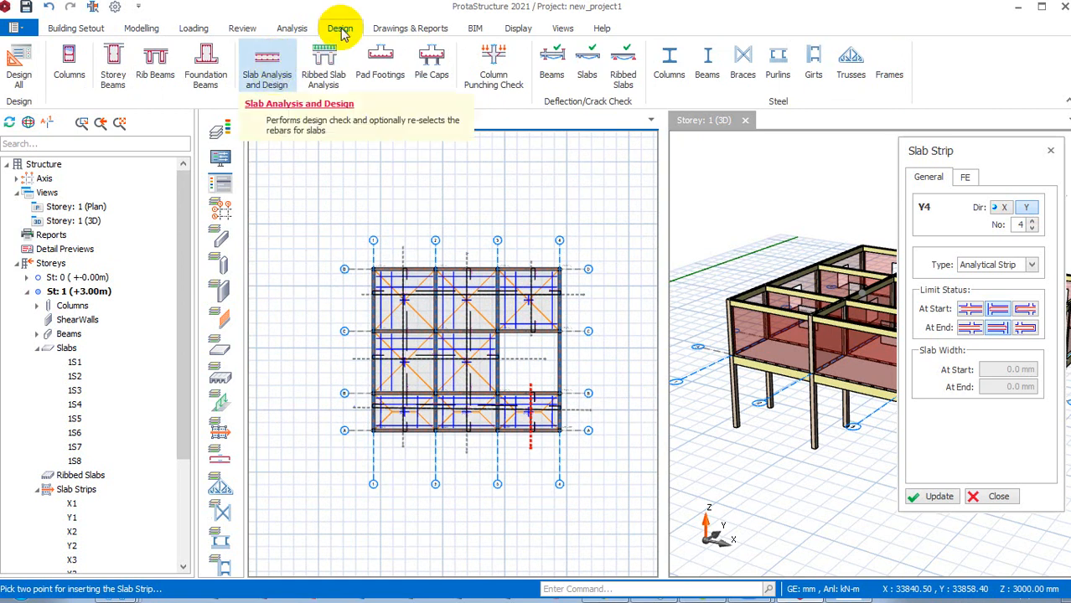
{"action": "left_click", "coordinate": [277, 70]}
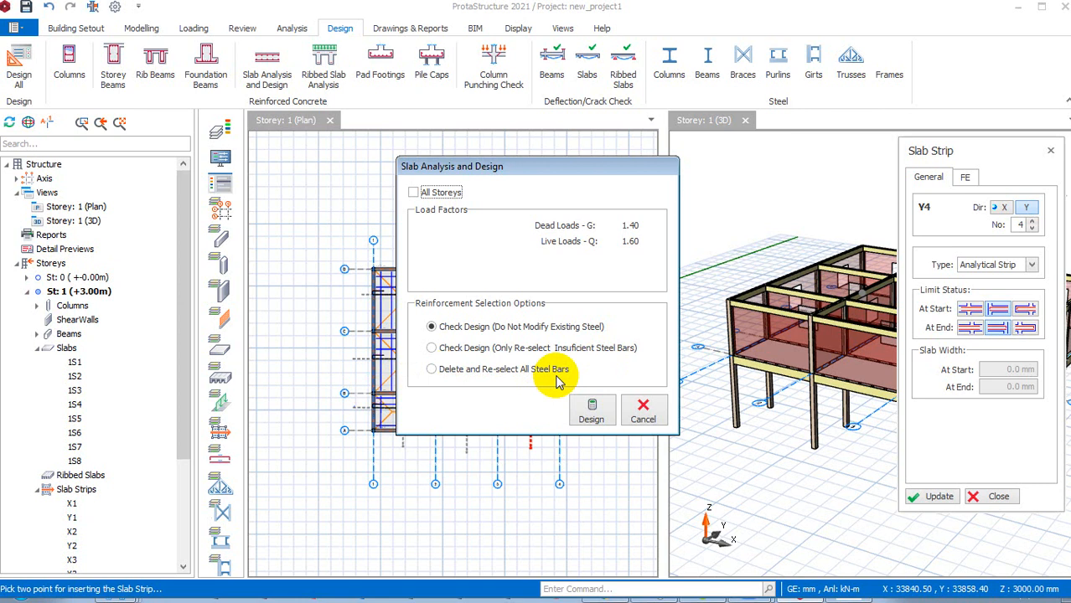
{"action": "left_click", "coordinate": [452, 374]}
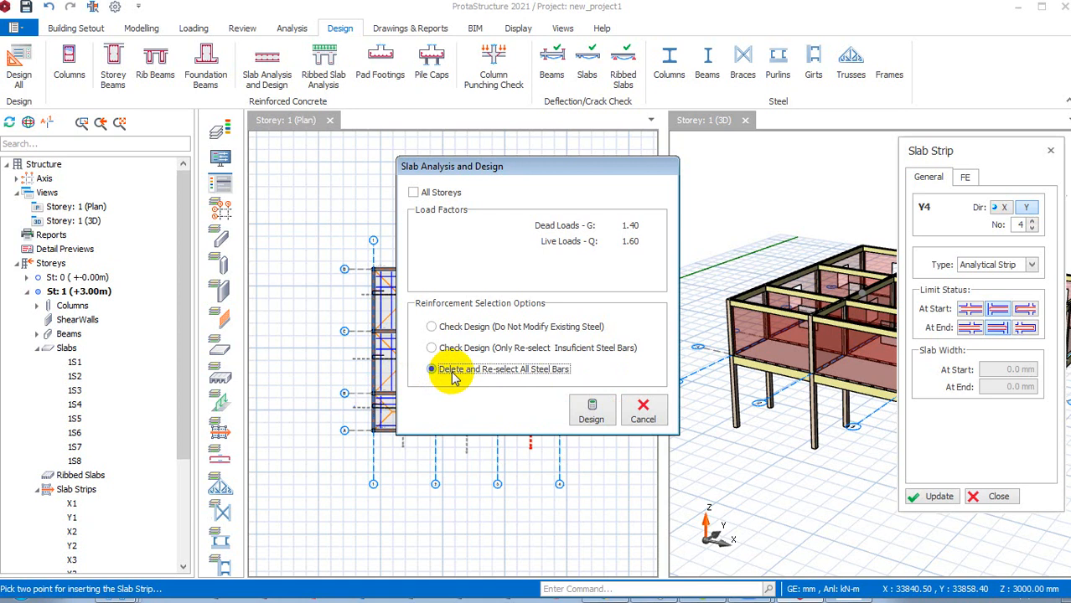
{"action": "left_click", "coordinate": [593, 413]}
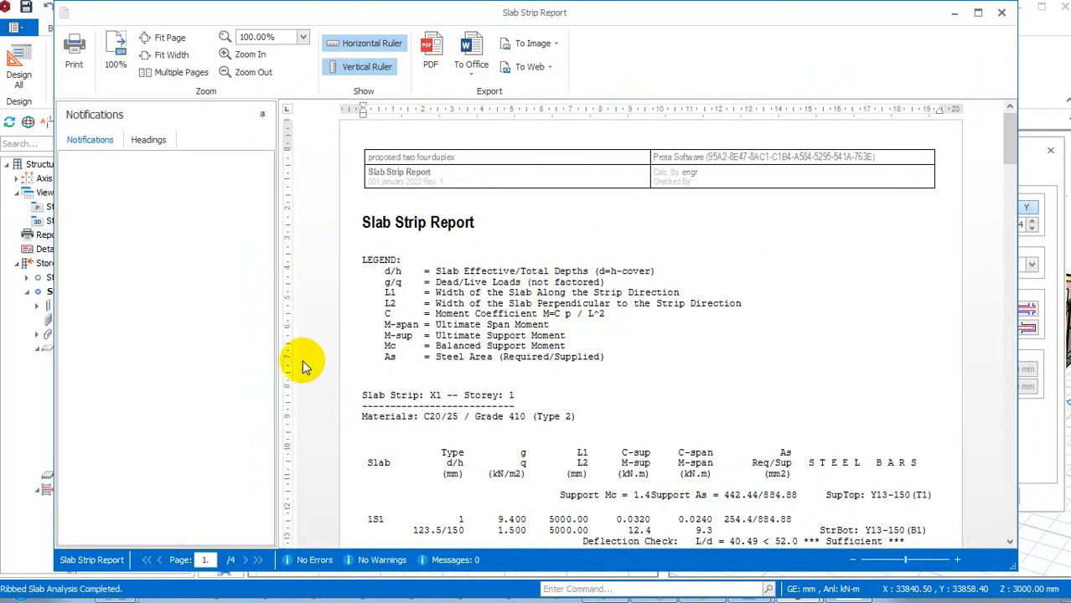
Examine the steel bars and deflection checks for all X and Y strips in the Slab Strip Report, then close the report and design dialog.
{"action": "scroll", "coordinate": [419, 289], "scroll_direction": "down", "scroll_amount": 2}
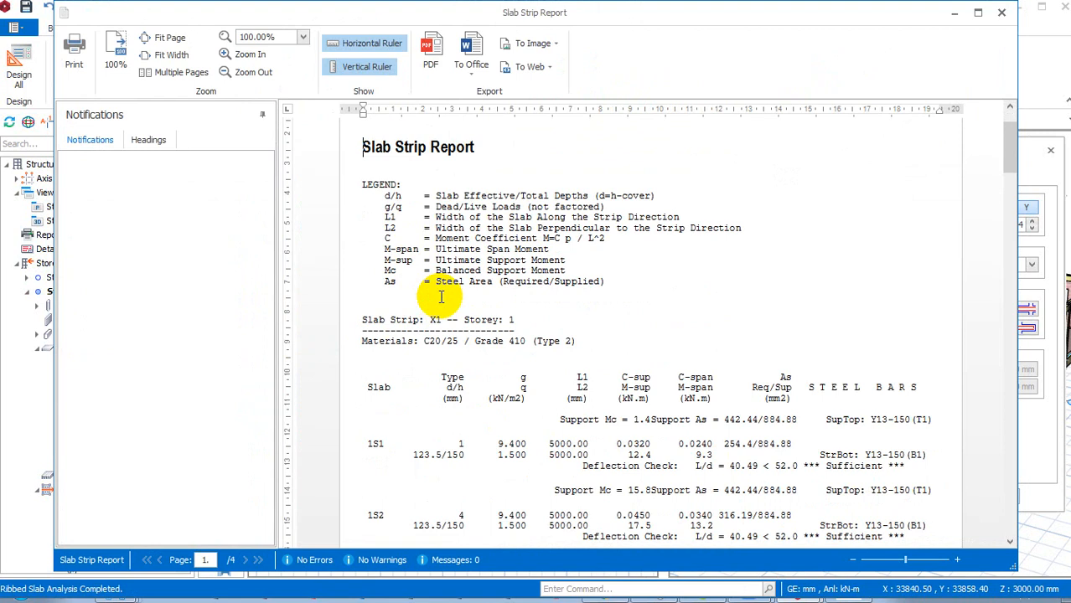
{"action": "scroll", "coordinate": [428, 328], "scroll_direction": "down", "scroll_amount": 6}
{"action": "scroll", "coordinate": [431, 331], "scroll_direction": "up", "scroll_amount": 3}
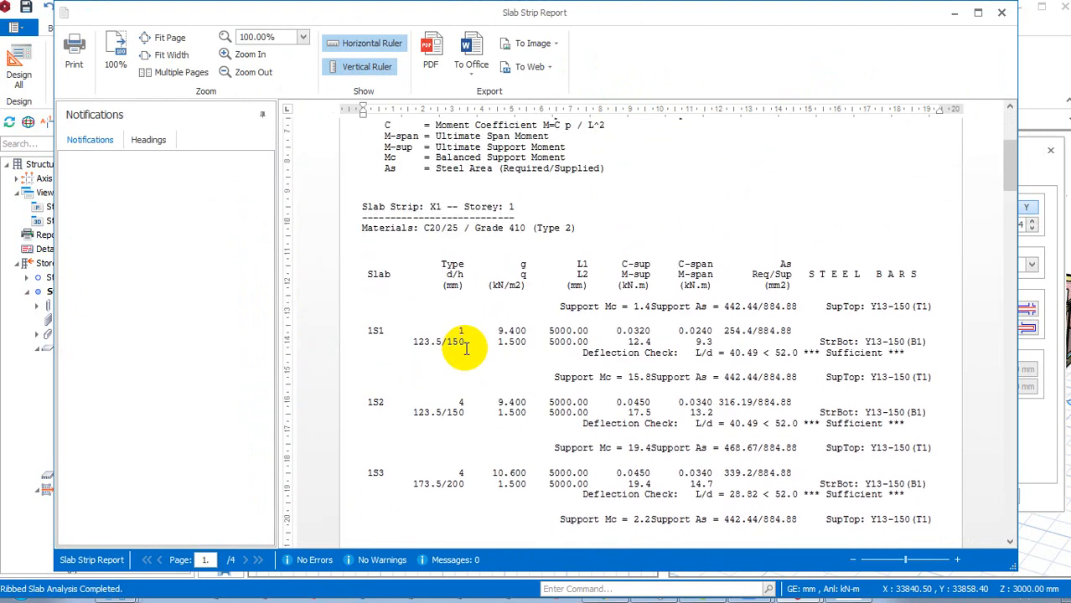
{"action": "scroll", "coordinate": [621, 401], "scroll_direction": "up", "scroll_amount": 2}
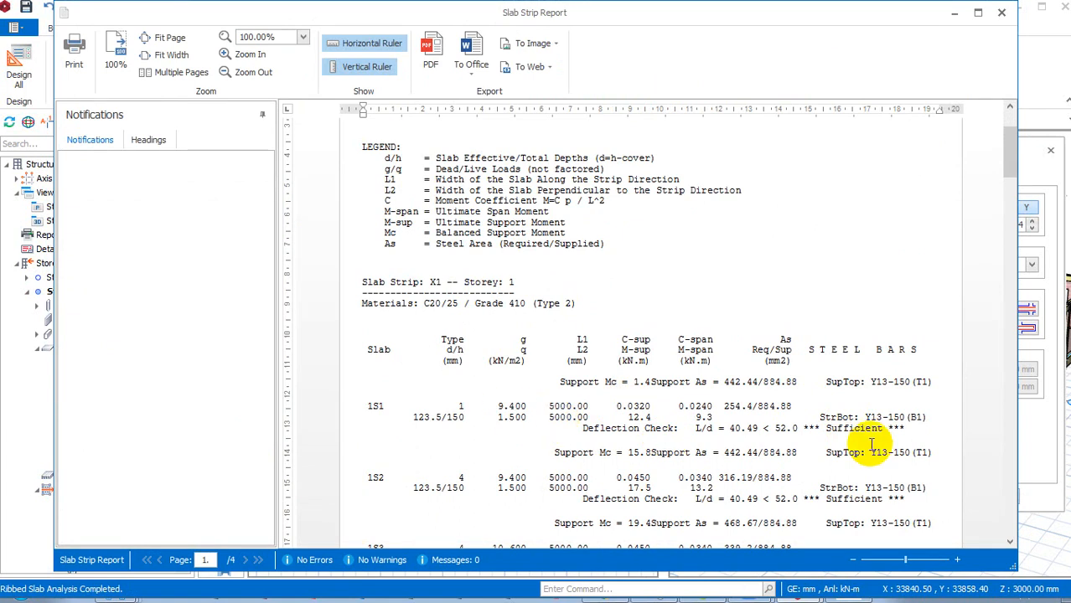
{"action": "scroll", "coordinate": [871, 444], "scroll_direction": "down", "scroll_amount": 9}
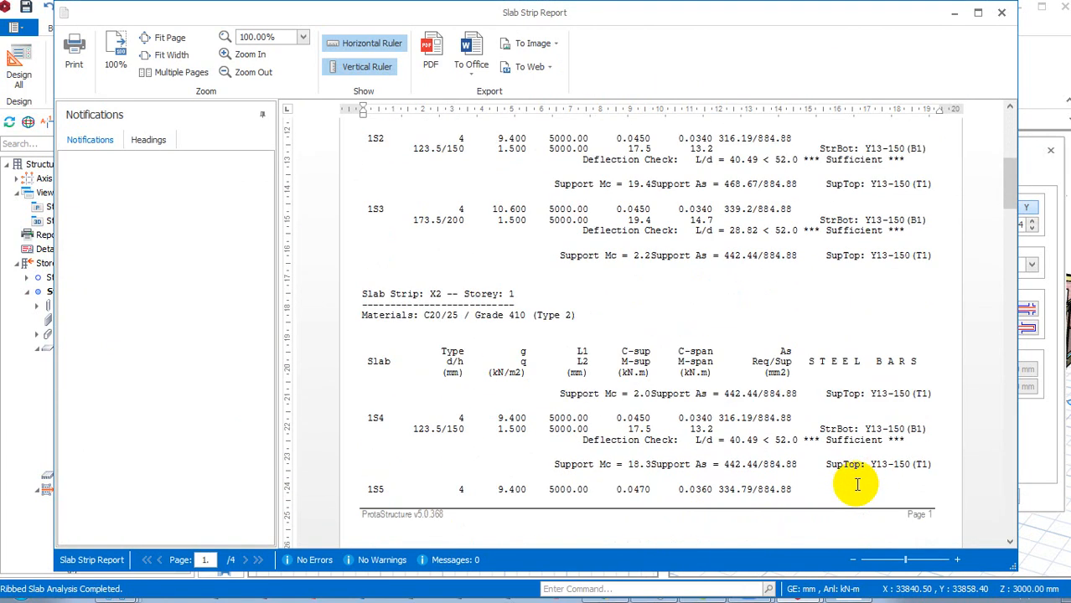
{"action": "scroll", "coordinate": [857, 484], "scroll_direction": "down", "scroll_amount": 4}
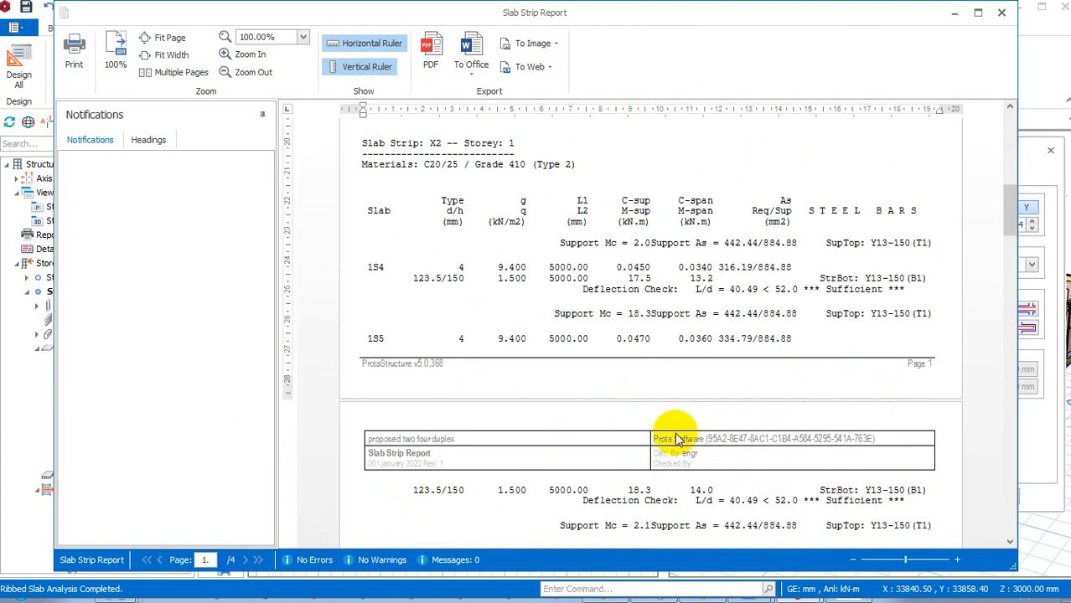
{"action": "scroll", "coordinate": [677, 438], "scroll_direction": "down", "scroll_amount": 20}
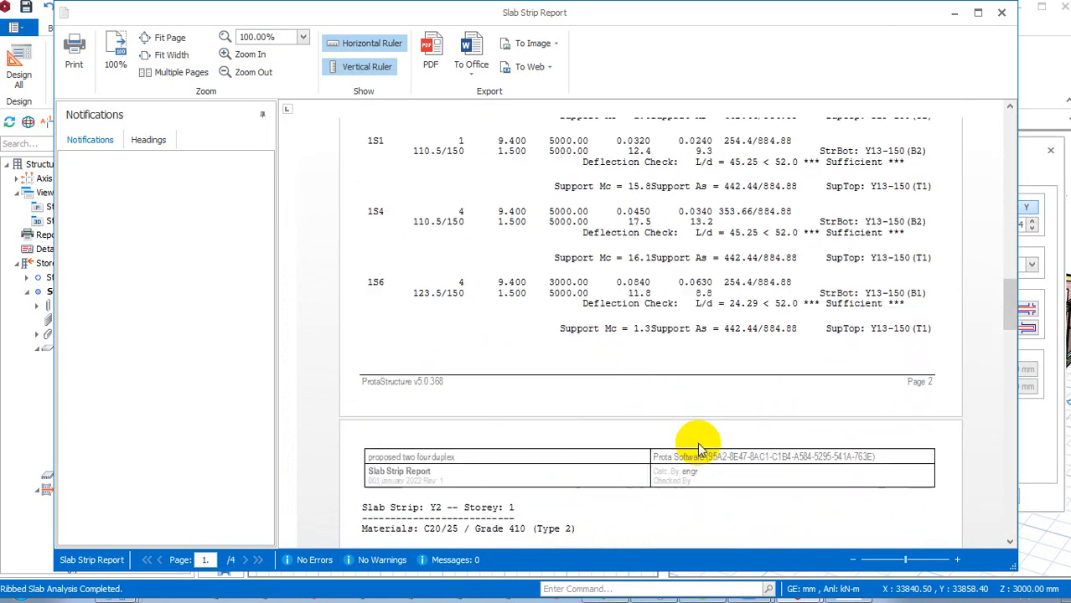
{"action": "scroll", "coordinate": [697, 442], "scroll_direction": "down", "scroll_amount": 8}
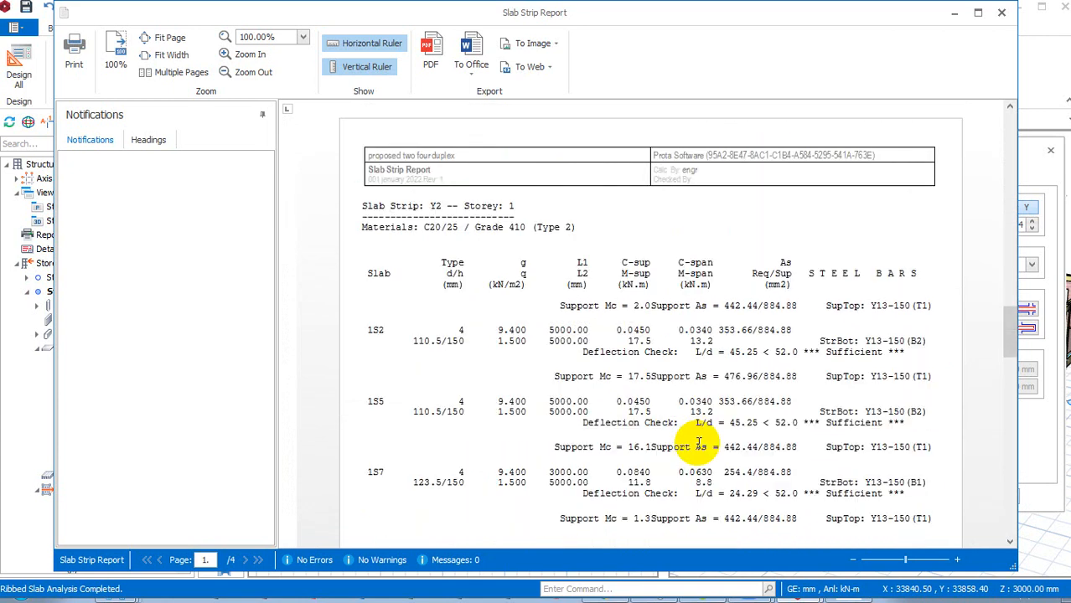
{"action": "scroll", "coordinate": [701, 457], "scroll_direction": "down", "scroll_amount": 3}
{"action": "scroll", "coordinate": [705, 459], "scroll_direction": "down", "scroll_amount": 10}
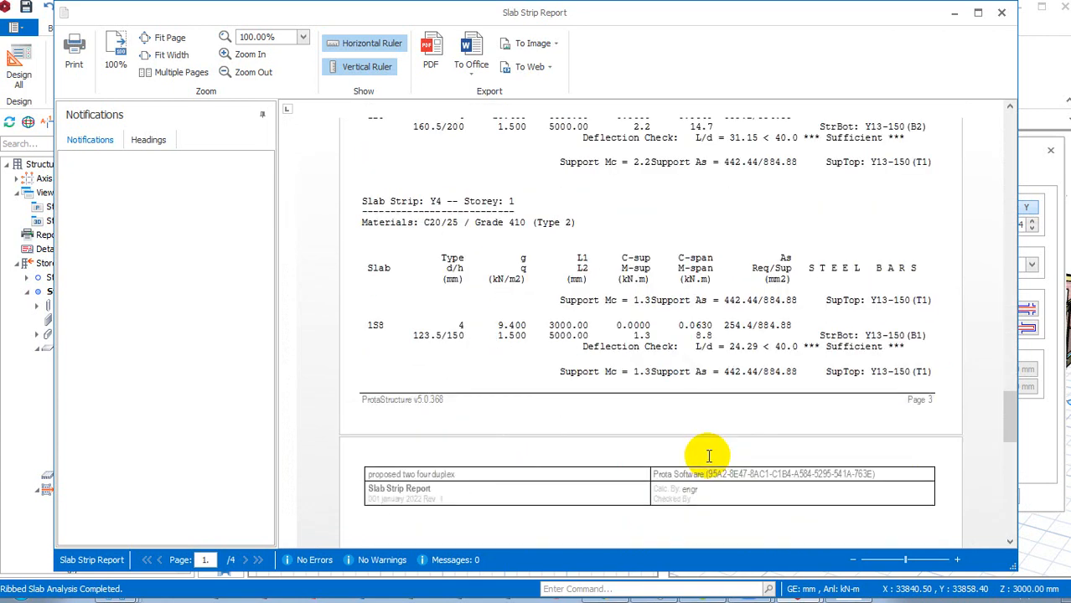
{"action": "scroll", "coordinate": [709, 455], "scroll_direction": "down", "scroll_amount": 4}
{"action": "scroll", "coordinate": [713, 451], "scroll_direction": "up", "scroll_amount": 20}
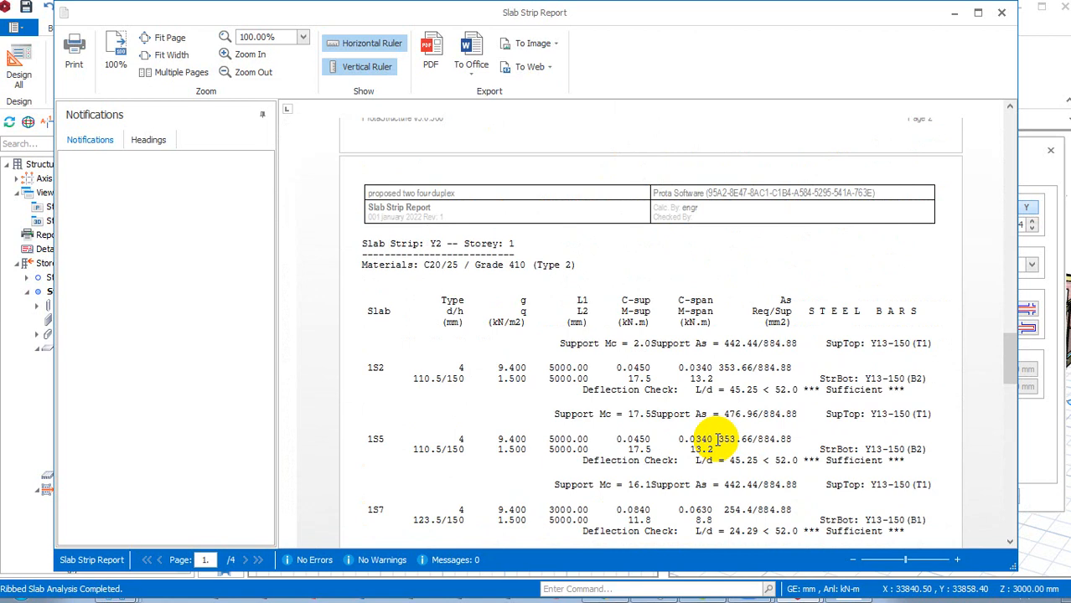
{"action": "scroll", "coordinate": [717, 440], "scroll_direction": "up", "scroll_amount": 8}
{"action": "scroll", "coordinate": [718, 436], "scroll_direction": "up", "scroll_amount": 6}
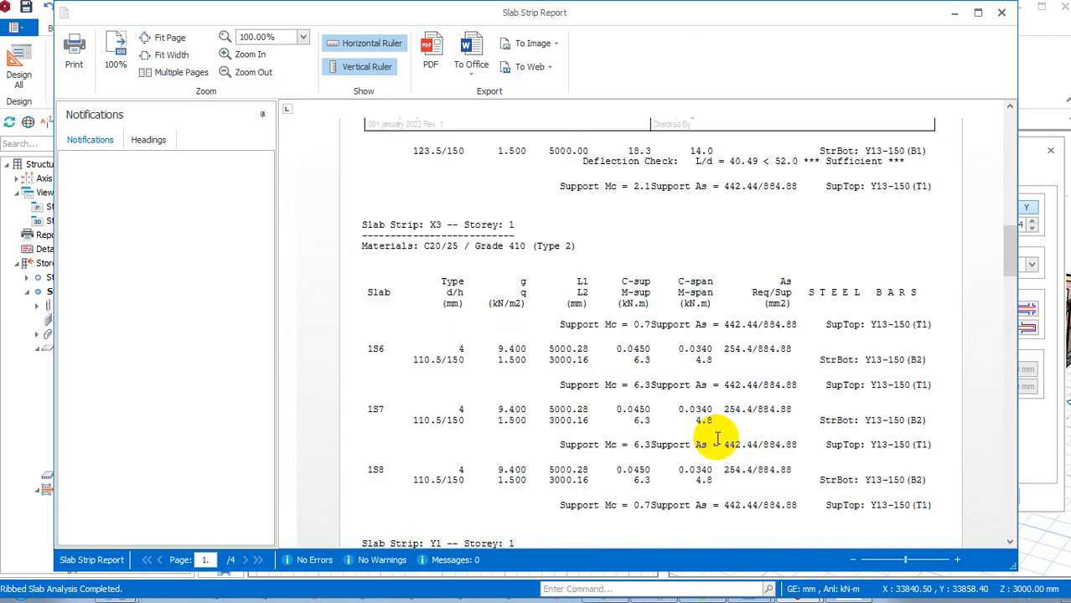
{"action": "scroll", "coordinate": [718, 431], "scroll_direction": "up", "scroll_amount": 5}
{"action": "scroll", "coordinate": [717, 417], "scroll_direction": "up", "scroll_amount": 10}
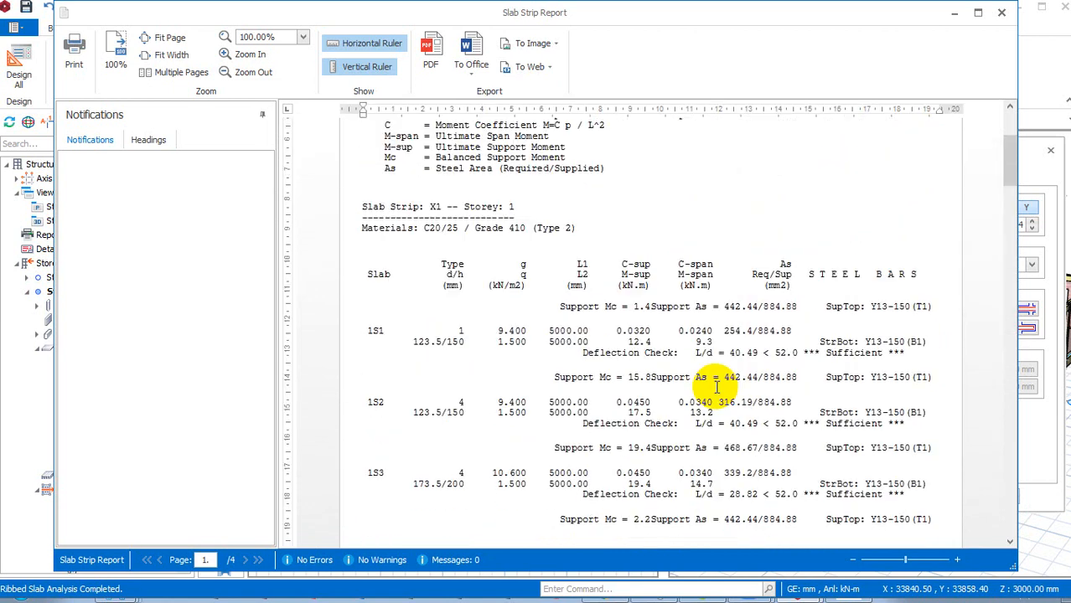
{"action": "scroll", "coordinate": [718, 387], "scroll_direction": "up", "scroll_amount": 4}
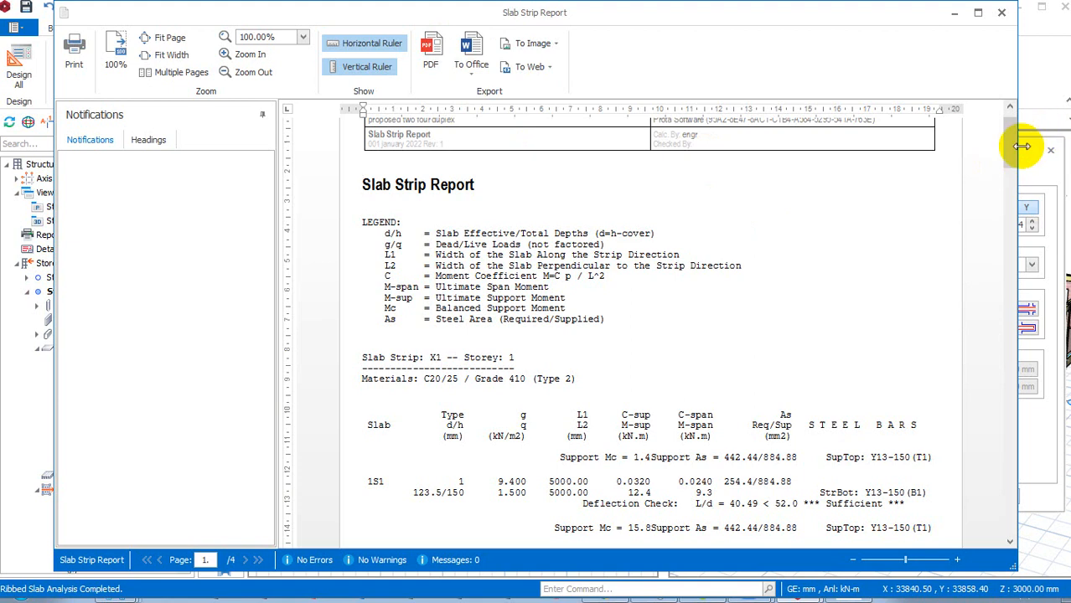
{"action": "scroll", "coordinate": [1007, 151], "scroll_direction": "up", "scroll_amount": 1}
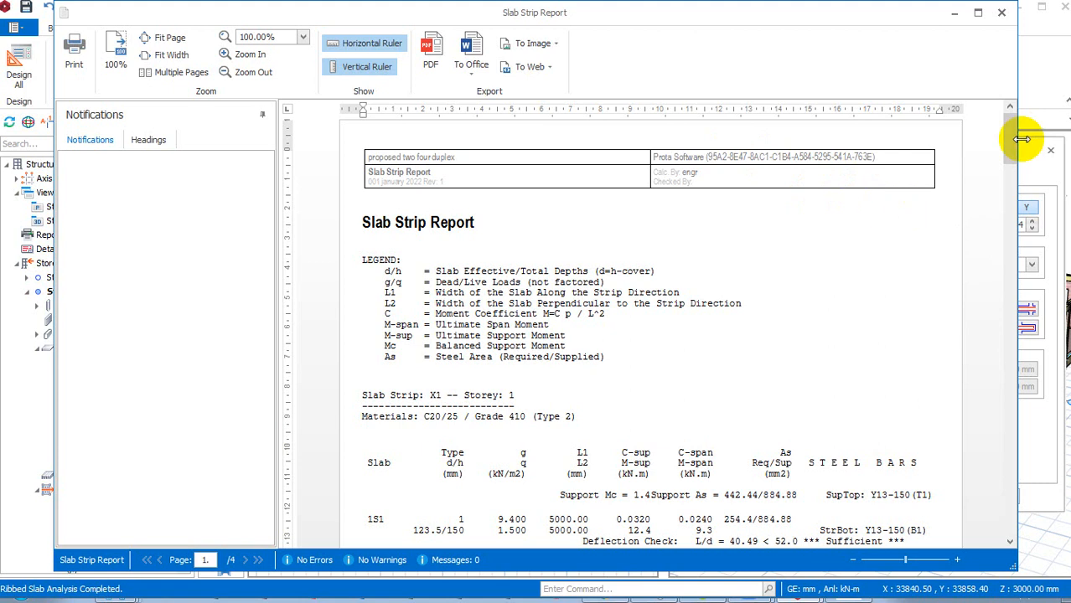
{"action": "left_click_drag", "start_coordinate": [1009, 144], "coordinate": [1009, 490]}
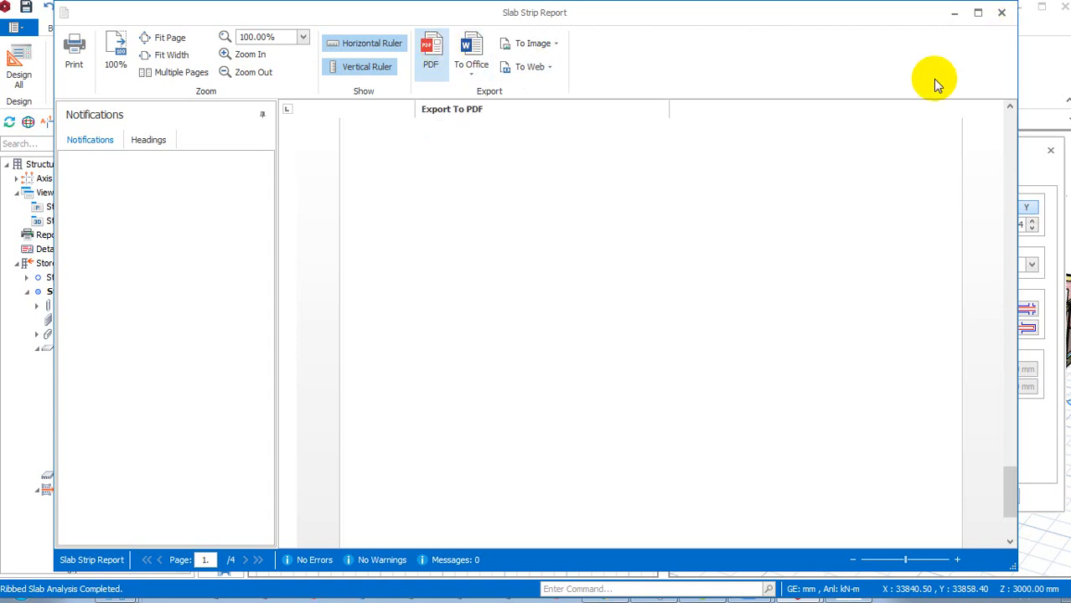
{"action": "left_click", "coordinate": [1004, 14]}
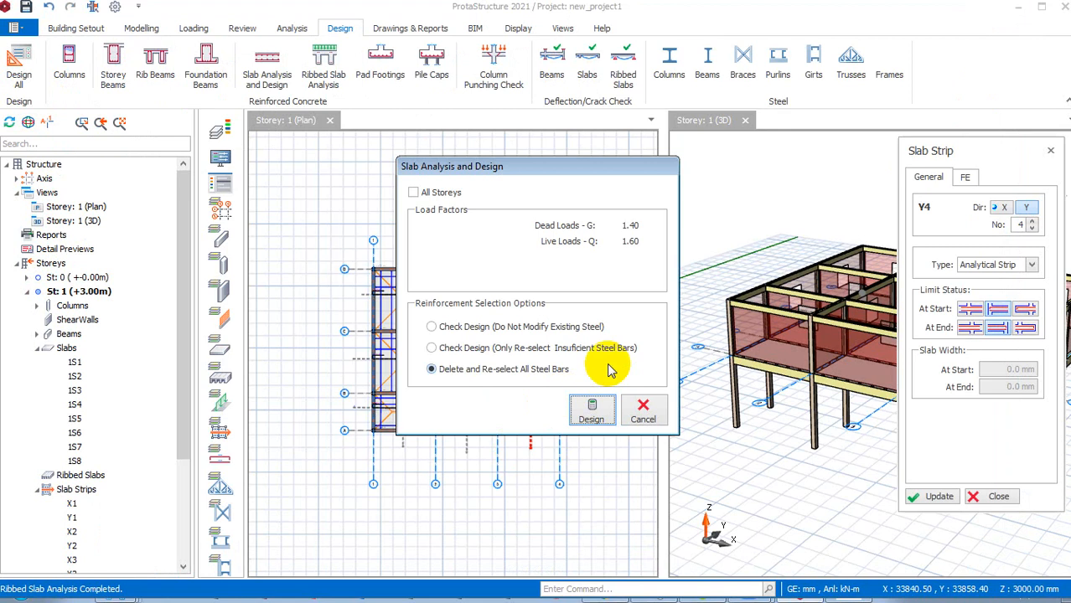
{"action": "left_click", "coordinate": [641, 412]}
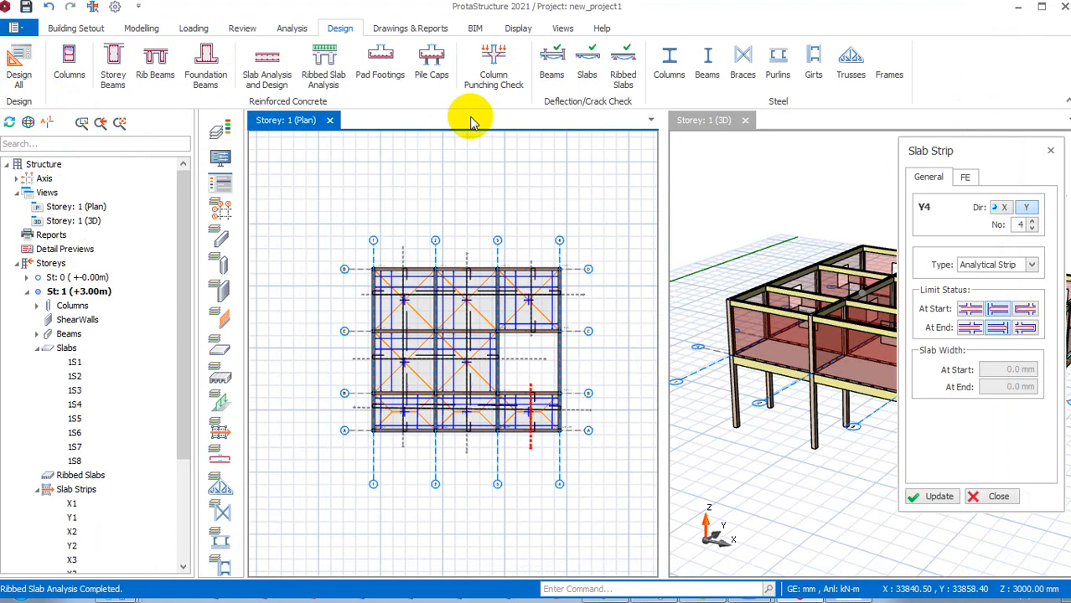
Try to preview the RC Beam Design report.
{"action": "left_click", "coordinate": [411, 33]}
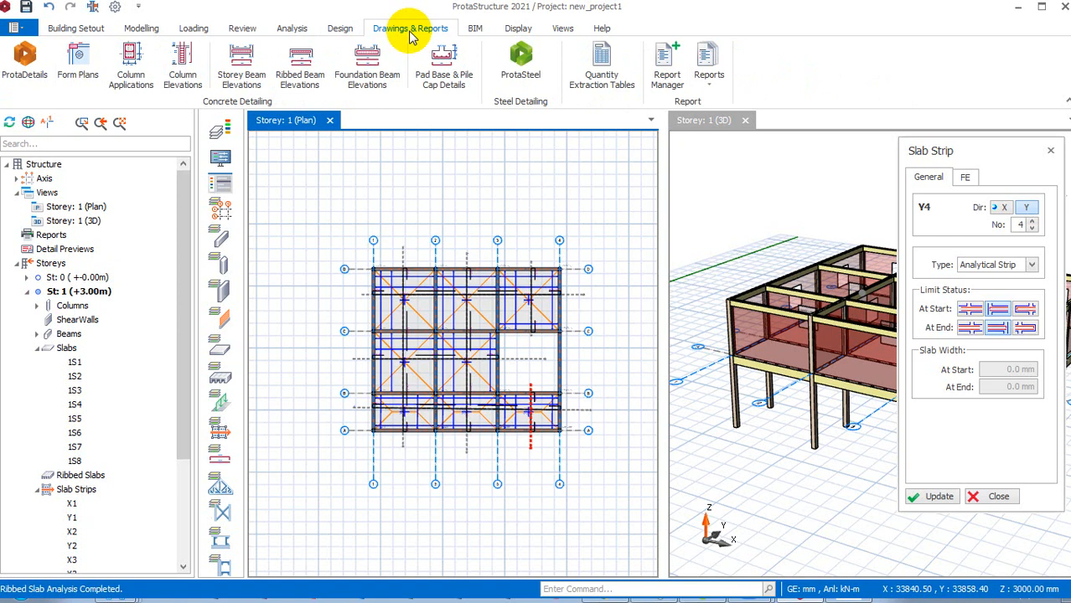
{"action": "left_click", "coordinate": [707, 84]}
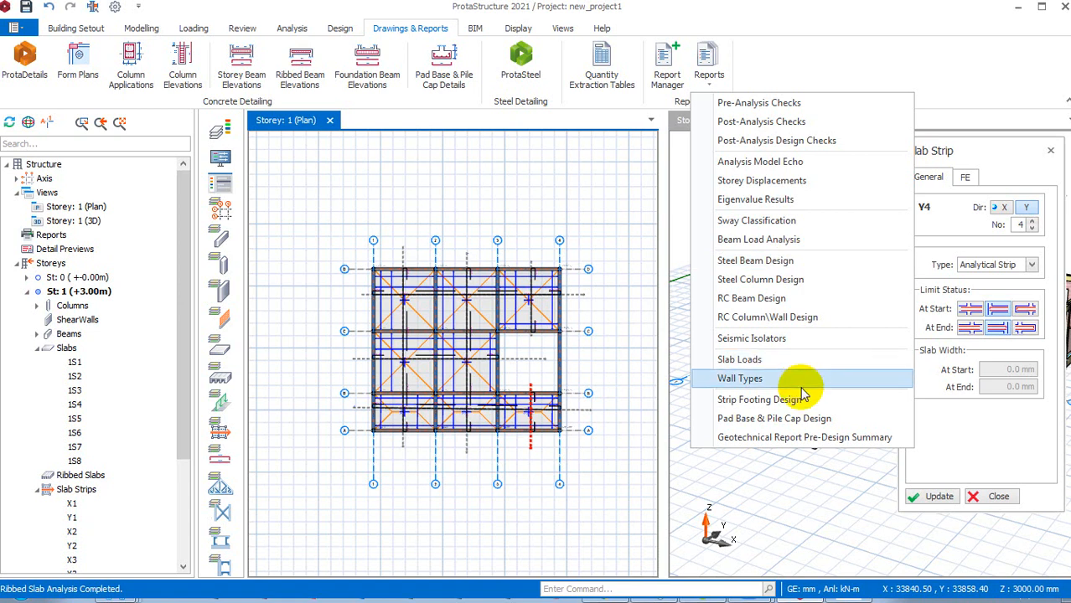
{"action": "left_click", "coordinate": [770, 305]}
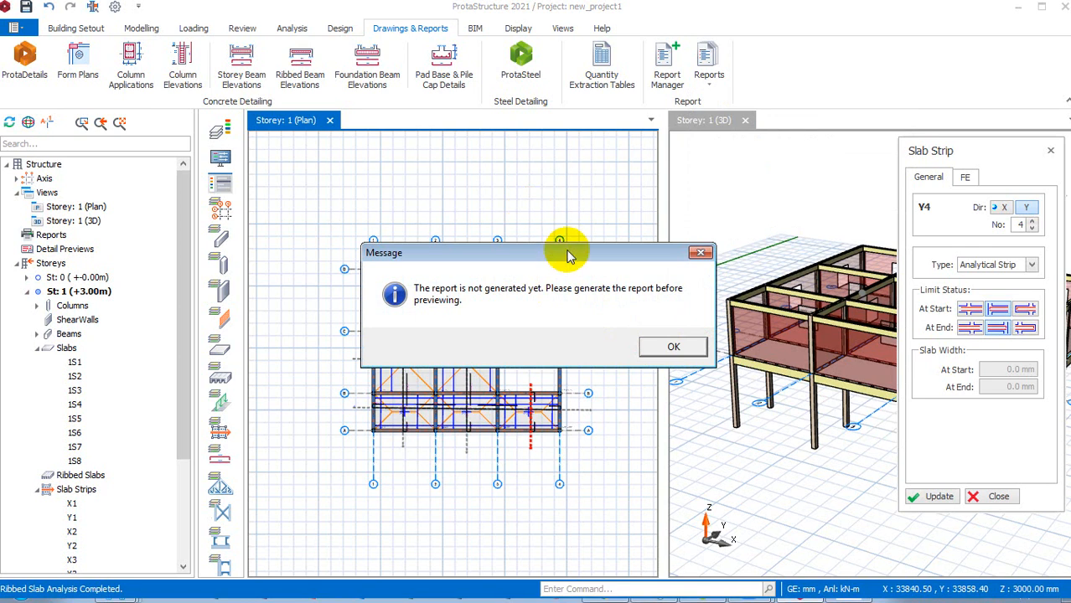
{"action": "left_click", "coordinate": [695, 252]}
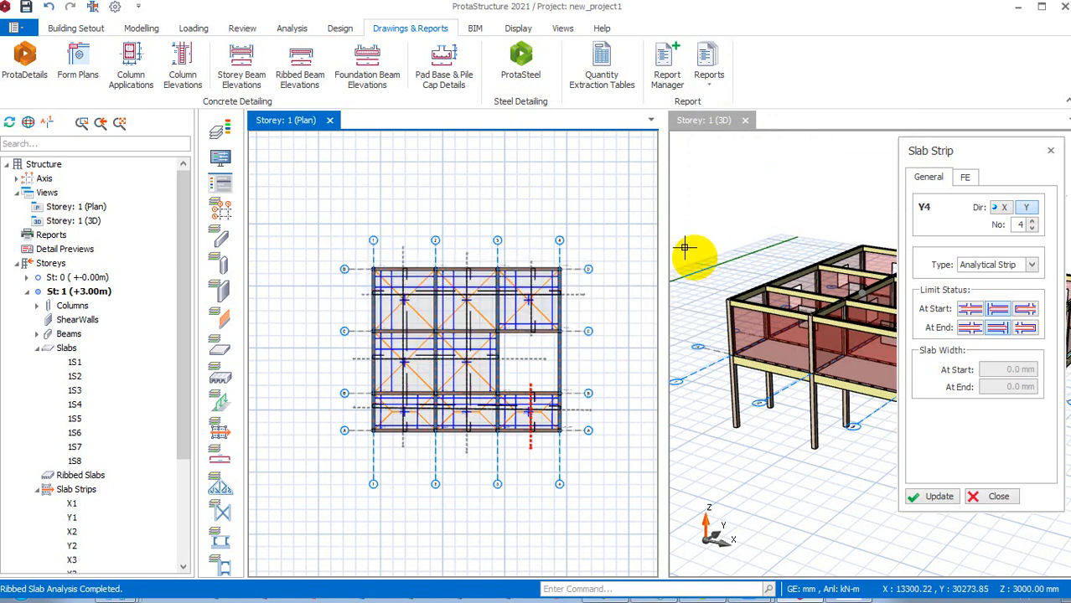
Generate the storey beam elevation drawings for storeys St: 1 (+3.00m) and St: 2 (+6.00m).
{"action": "left_click", "coordinate": [293, 28]}
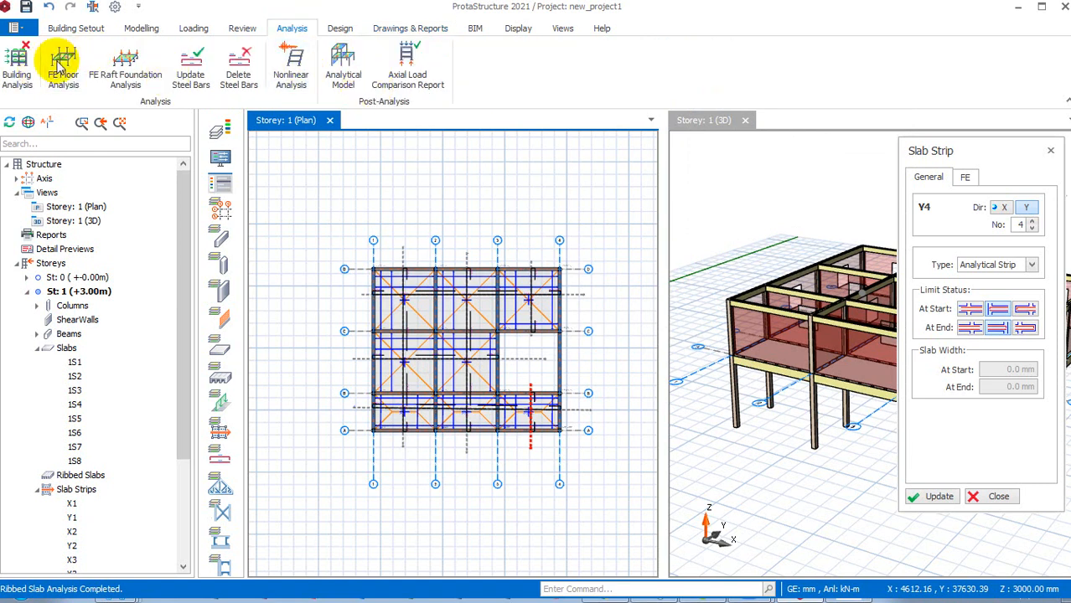
{"action": "left_click", "coordinate": [435, 27]}
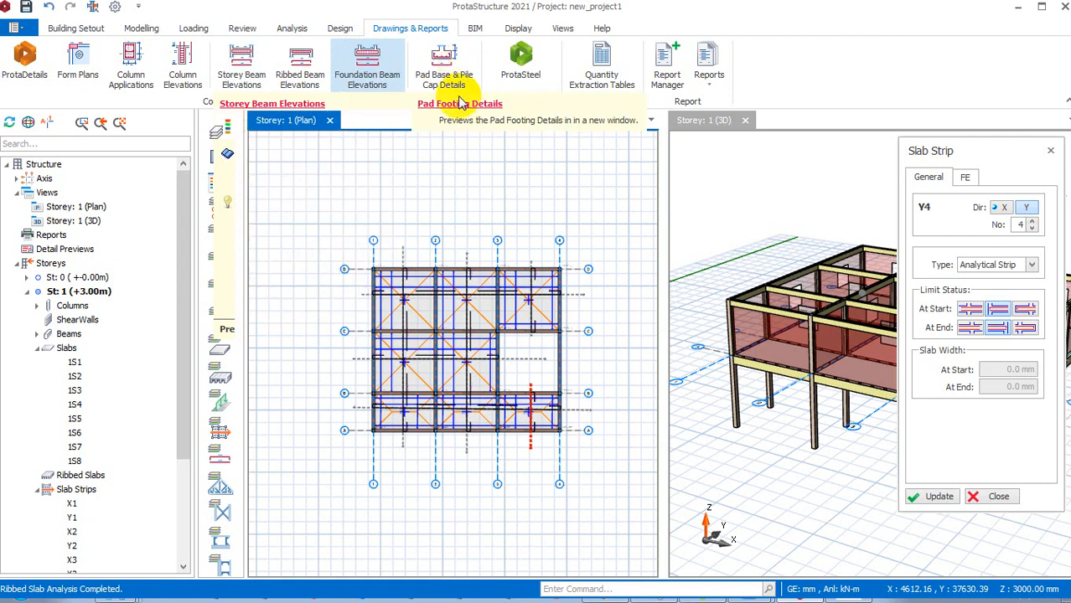
{"action": "left_click", "coordinate": [248, 69]}
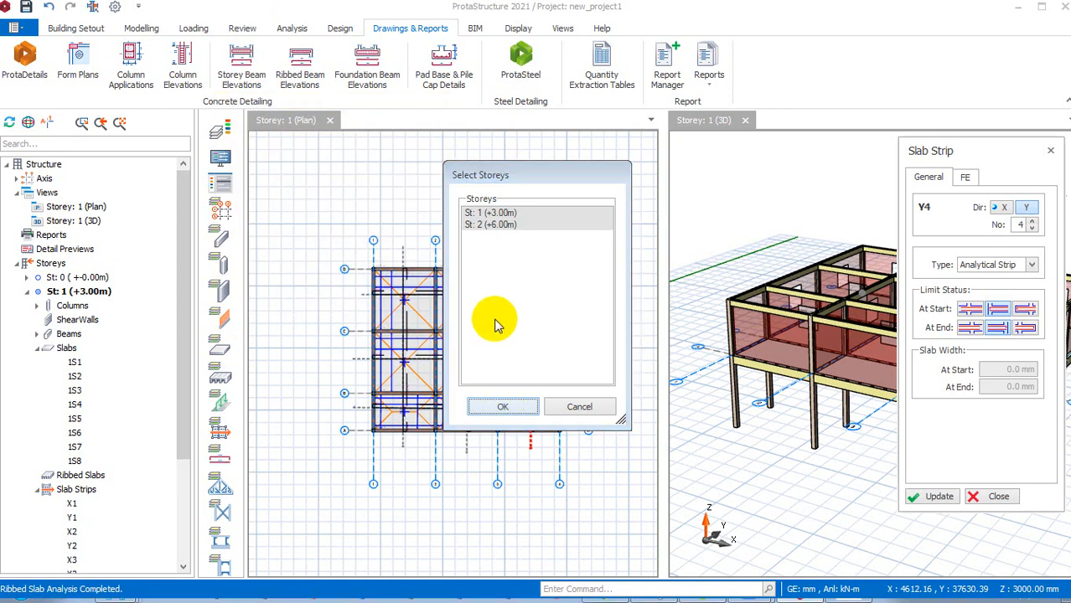
{"action": "key", "text": "Escape"}
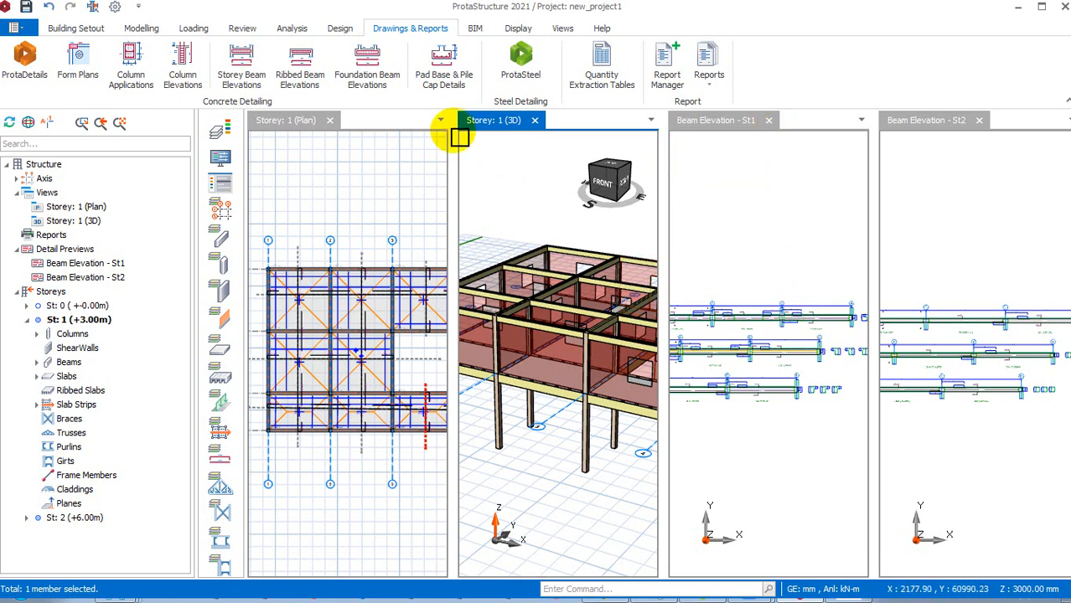
Examine the beam labels, reinforcement and dimensions in the Storey 2 beam elevation drawing.
{"action": "left_click", "coordinate": [379, 77]}
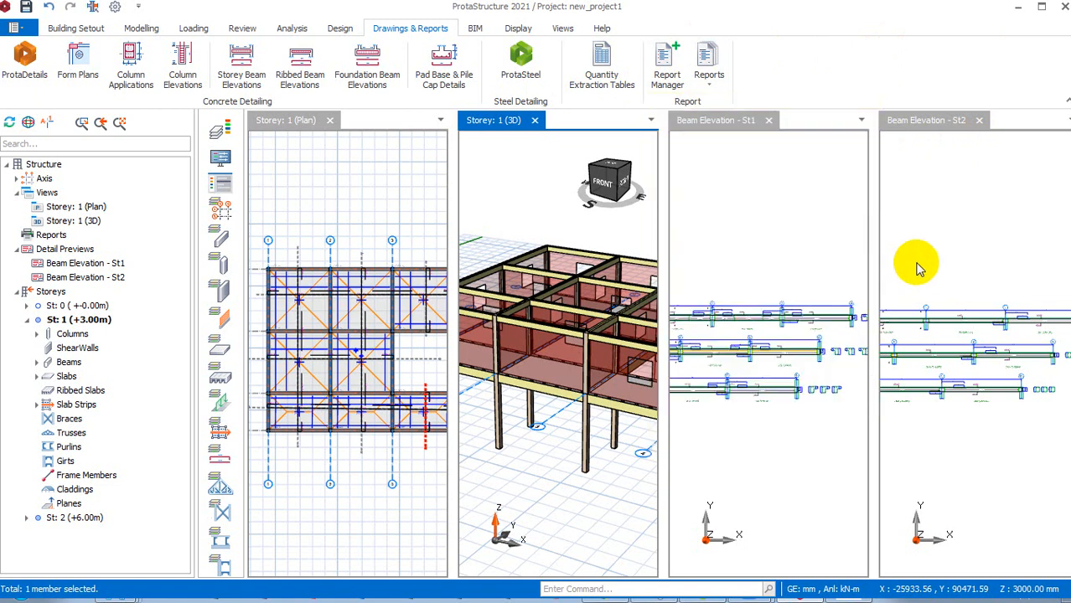
{"action": "scroll", "coordinate": [985, 335], "scroll_direction": "up", "scroll_amount": 5}
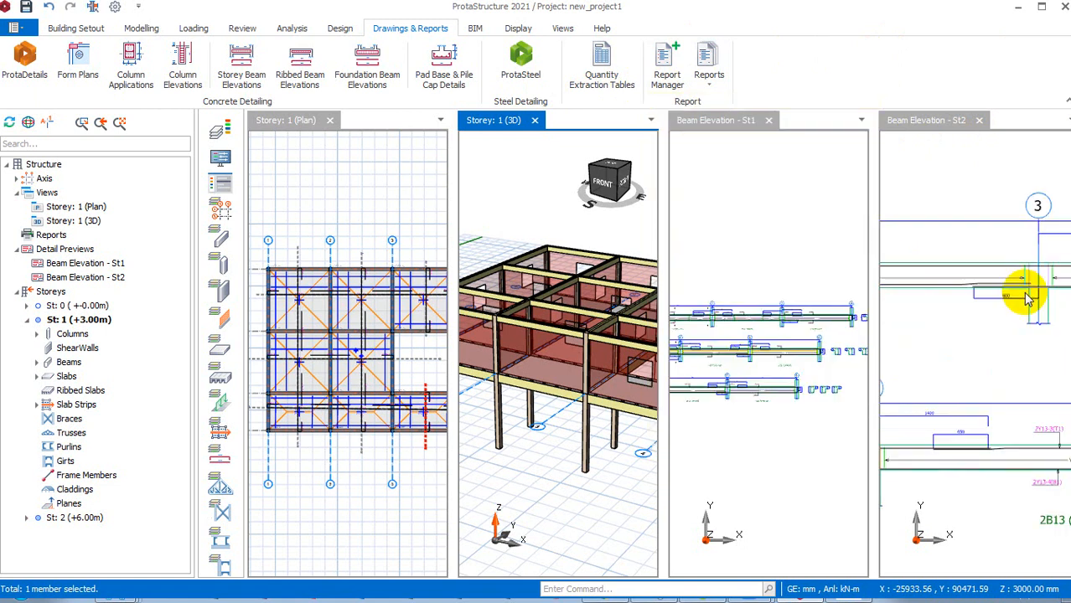
{"action": "scroll", "coordinate": [1039, 293], "scroll_direction": "down", "scroll_amount": 2}
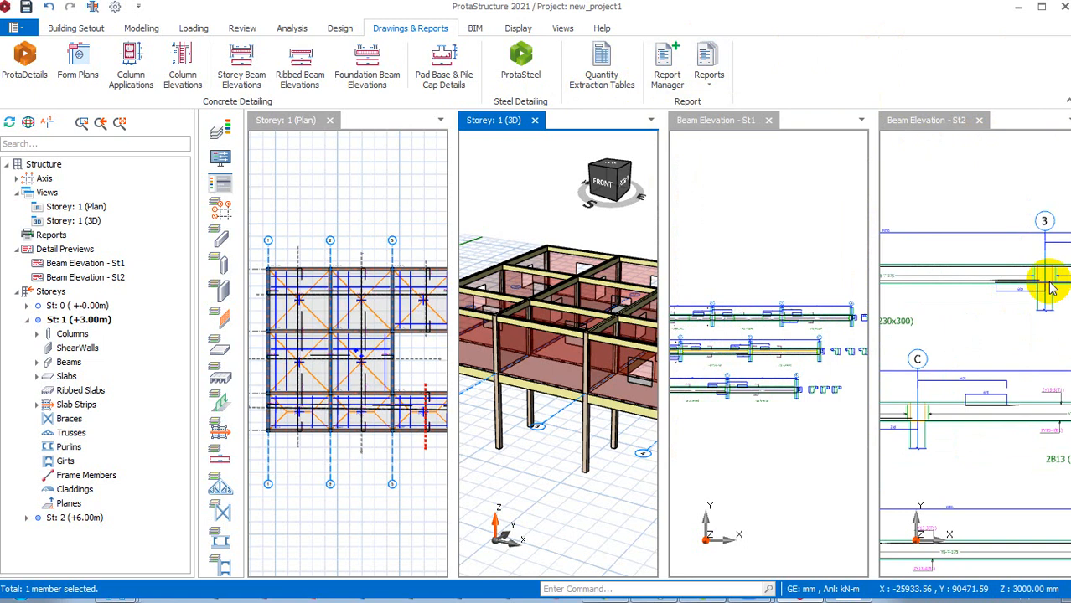
{"action": "scroll", "coordinate": [987, 346], "scroll_direction": "down", "scroll_amount": 3}
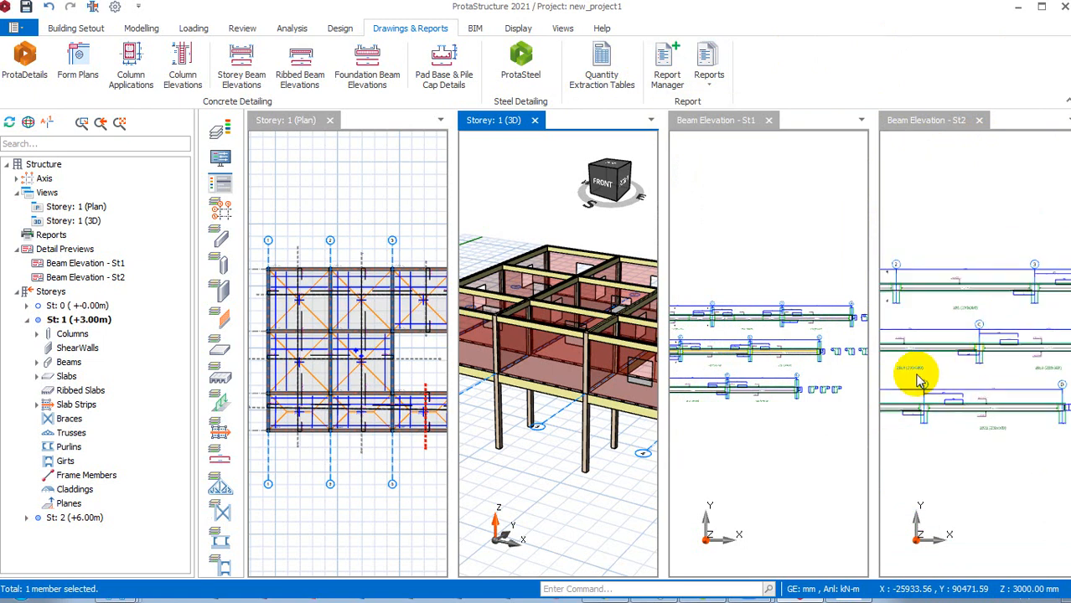
{"action": "scroll", "coordinate": [899, 377], "scroll_direction": "up", "scroll_amount": 6}
{"action": "scroll", "coordinate": [1039, 289], "scroll_direction": "down", "scroll_amount": 2}
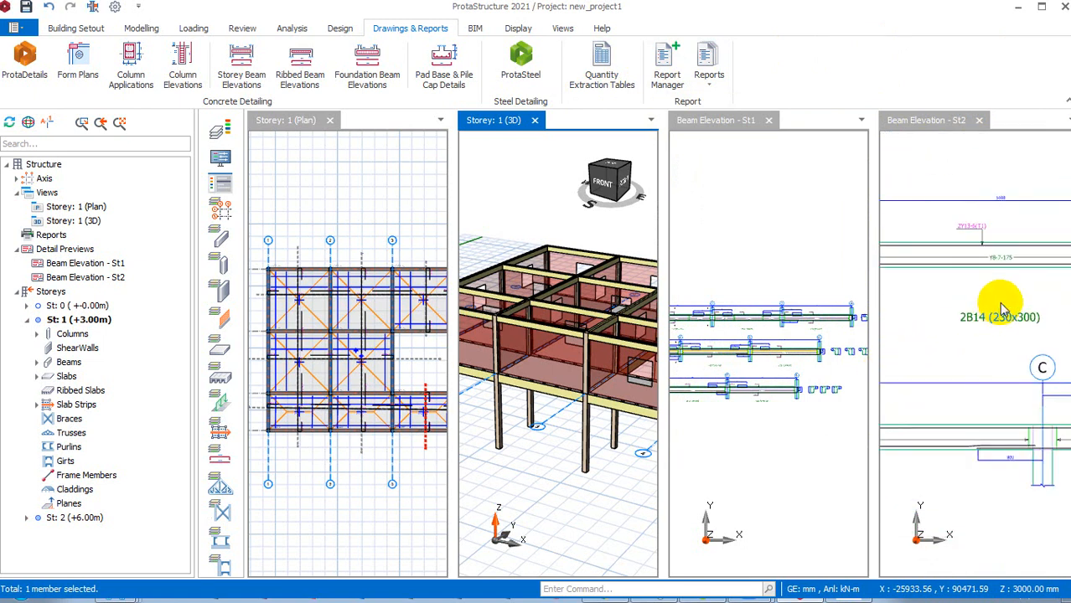
Inspect beams 2B14 and 2B4 in the Storey 2 beam elevation, and activate the Storey 1 beam elevation drawing.
{"action": "scroll", "coordinate": [1003, 309], "scroll_direction": "down", "scroll_amount": 2}
{"action": "scroll", "coordinate": [945, 273], "scroll_direction": "down", "scroll_amount": 1}
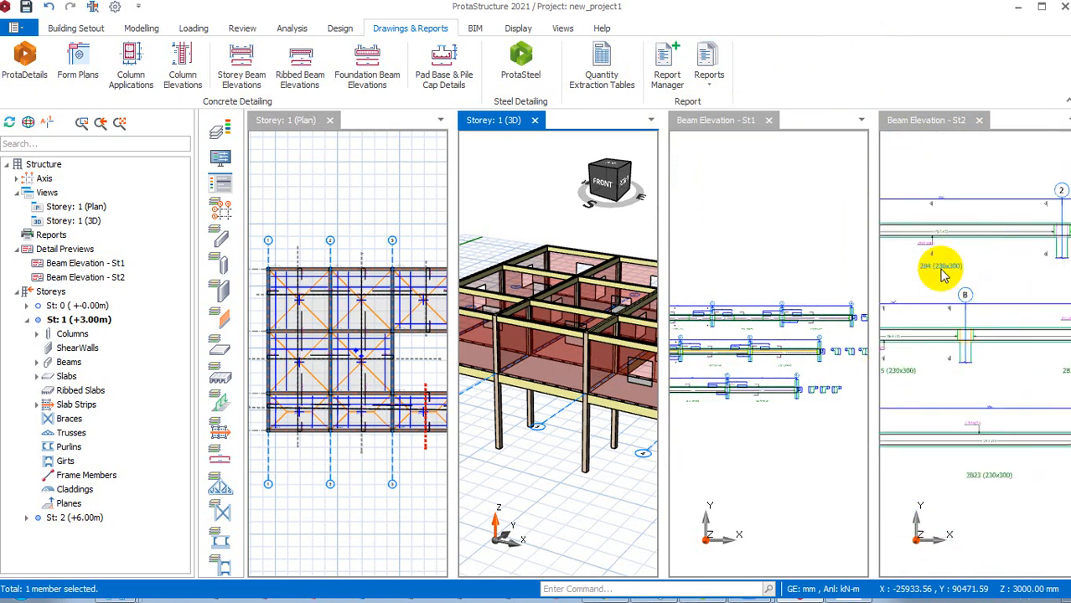
{"action": "scroll", "coordinate": [943, 276], "scroll_direction": "down", "scroll_amount": 1}
{"action": "scroll", "coordinate": [942, 276], "scroll_direction": "up", "scroll_amount": 2}
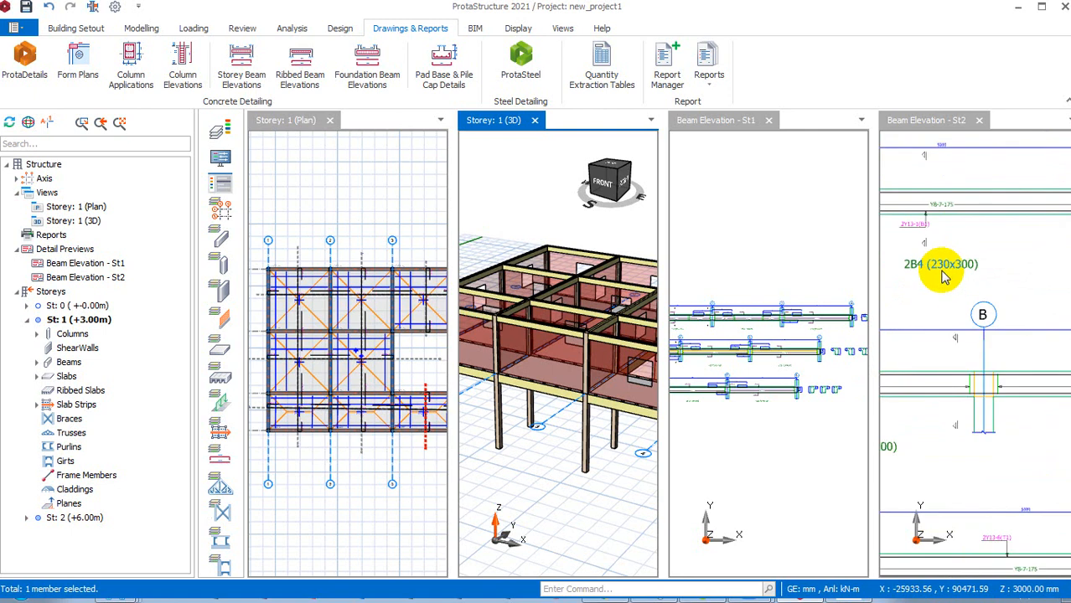
{"action": "scroll", "coordinate": [947, 279], "scroll_direction": "down", "scroll_amount": 2}
{"action": "scroll", "coordinate": [947, 279], "scroll_direction": "down", "scroll_amount": 2}
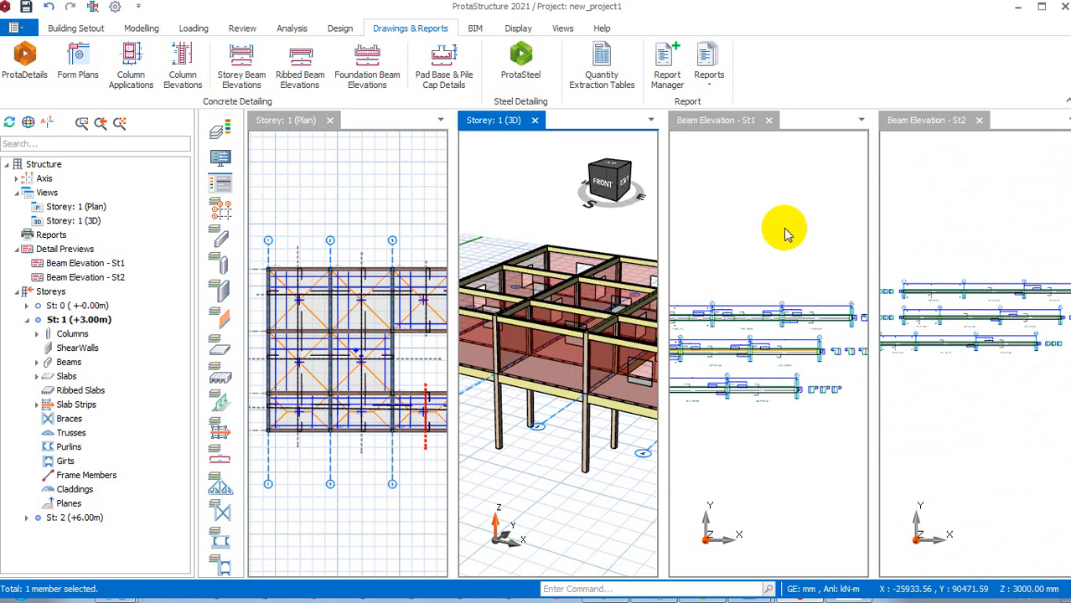
{"action": "left_click", "coordinate": [730, 249]}
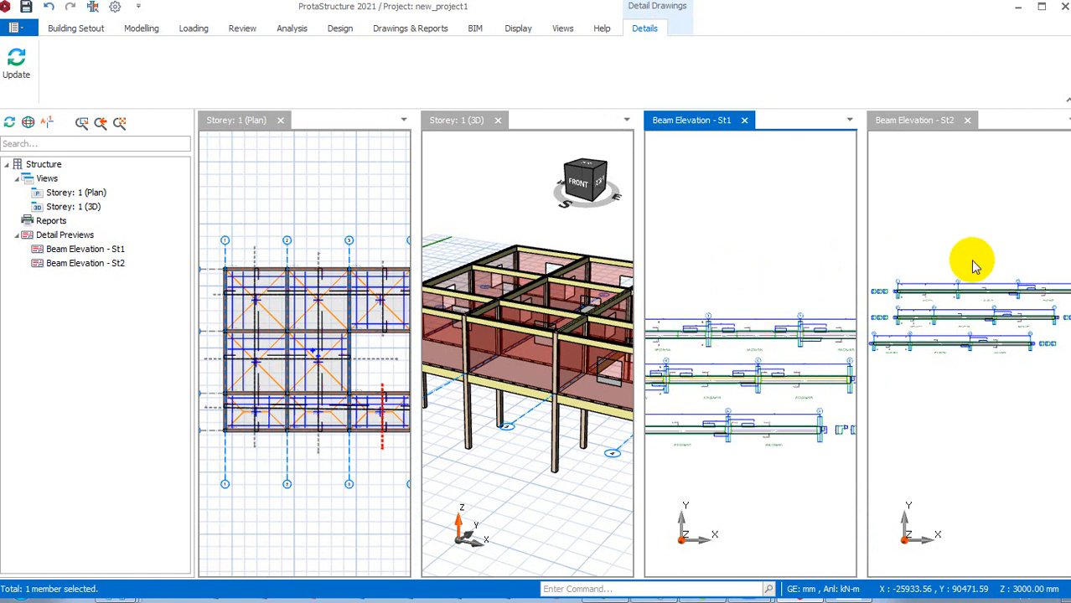
Activate the Storey 1 plan view, fit the whole floor plan in it and bring up the analysis commands.
{"action": "left_click", "coordinate": [291, 31]}
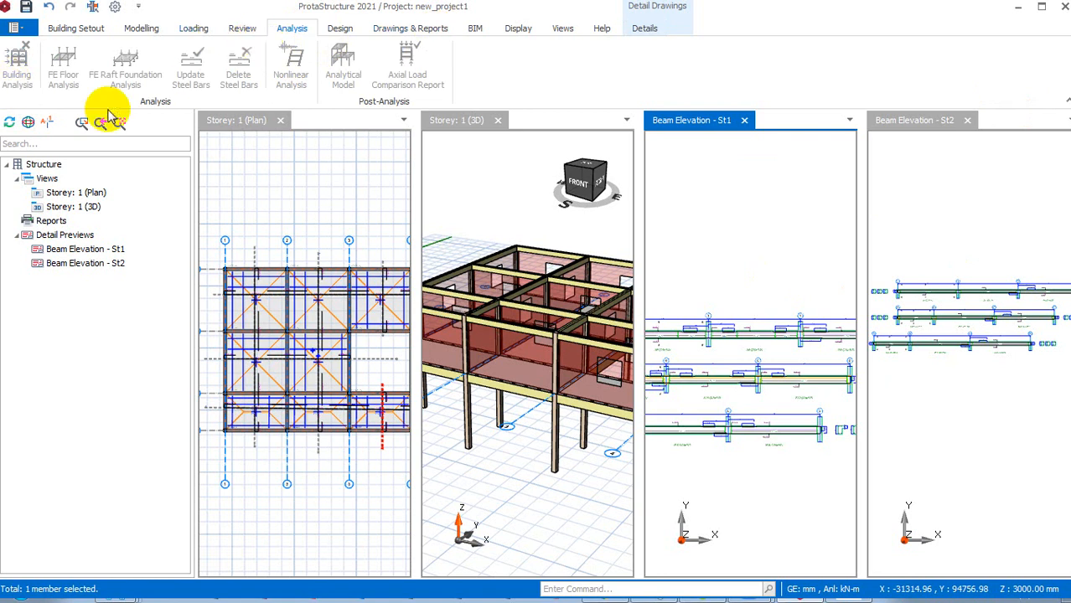
{"action": "left_click", "coordinate": [357, 217]}
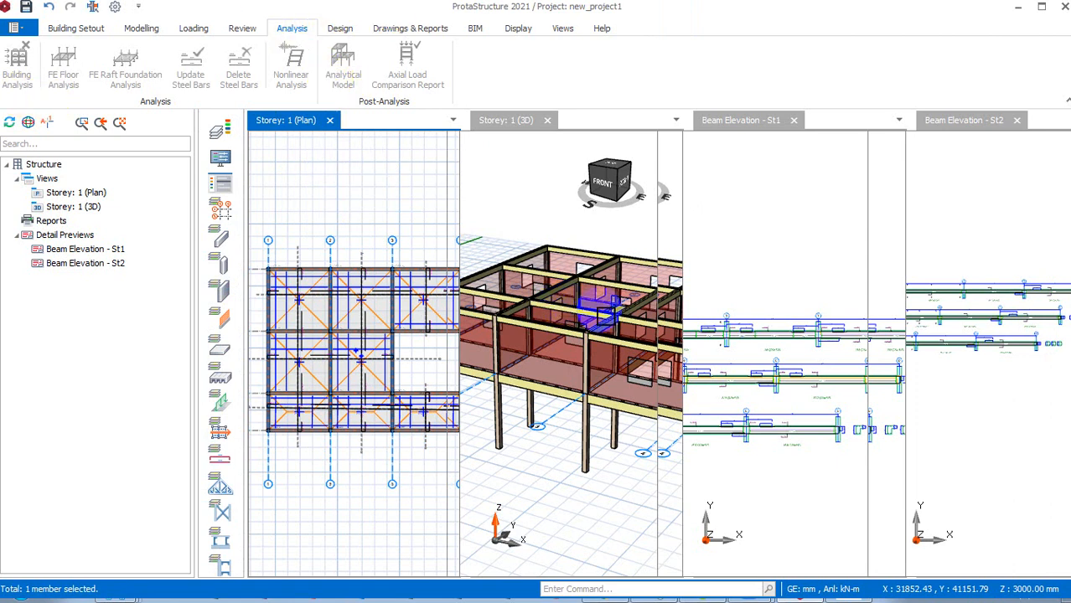
{"action": "left_click", "coordinate": [399, 260]}
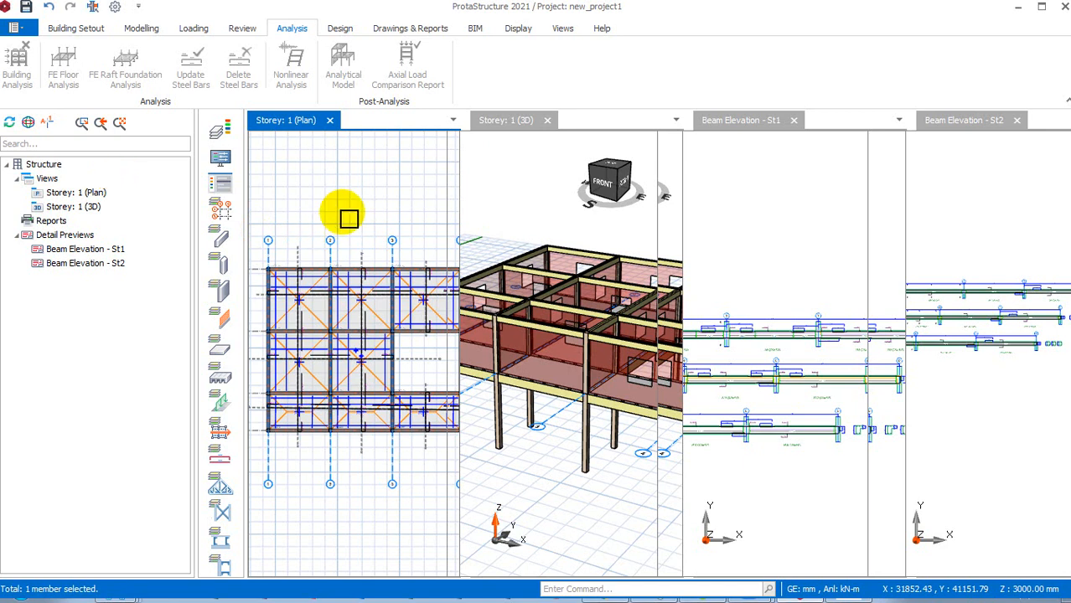
{"action": "middle_click_drag", "start_coordinate": [348, 219], "coordinate": [349, 221]}
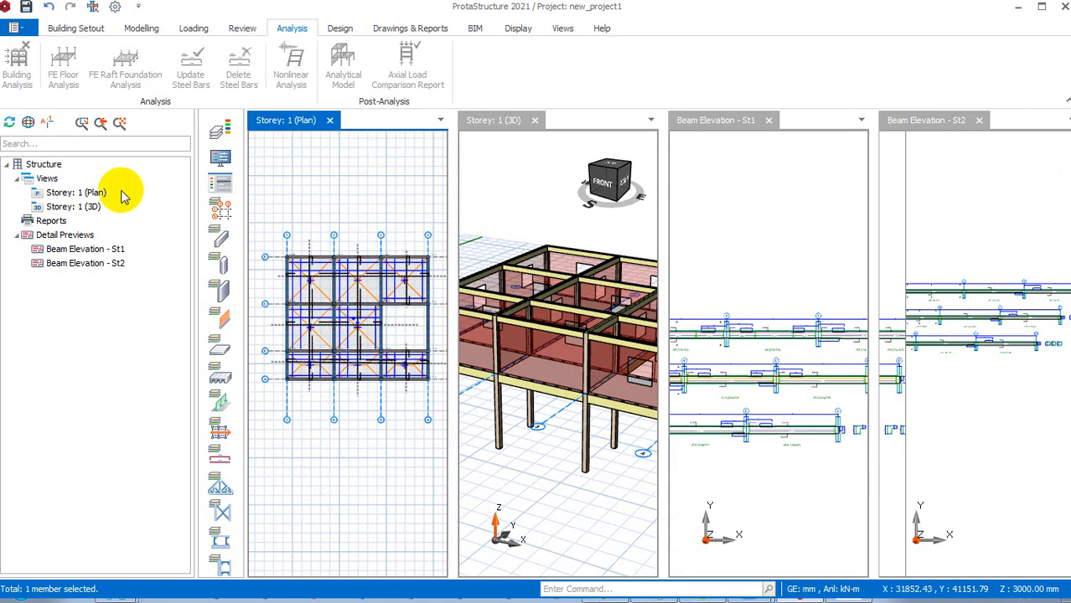
{"action": "left_click", "coordinate": [29, 123]}
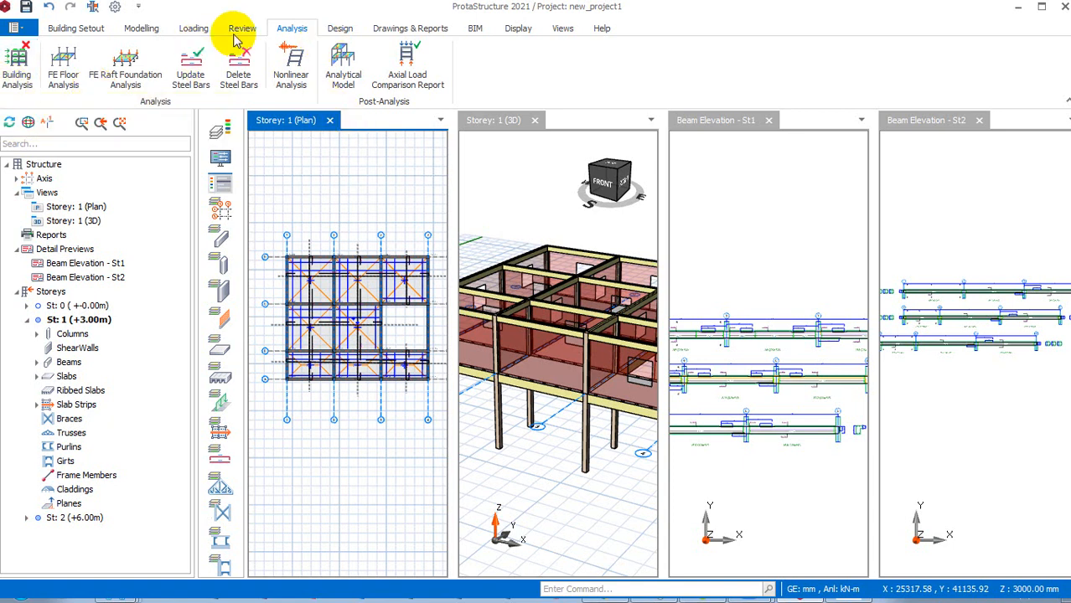
Open the Column/Wall Design table from the post-analysis options of Building Analysis.
{"action": "left_click", "coordinate": [25, 73]}
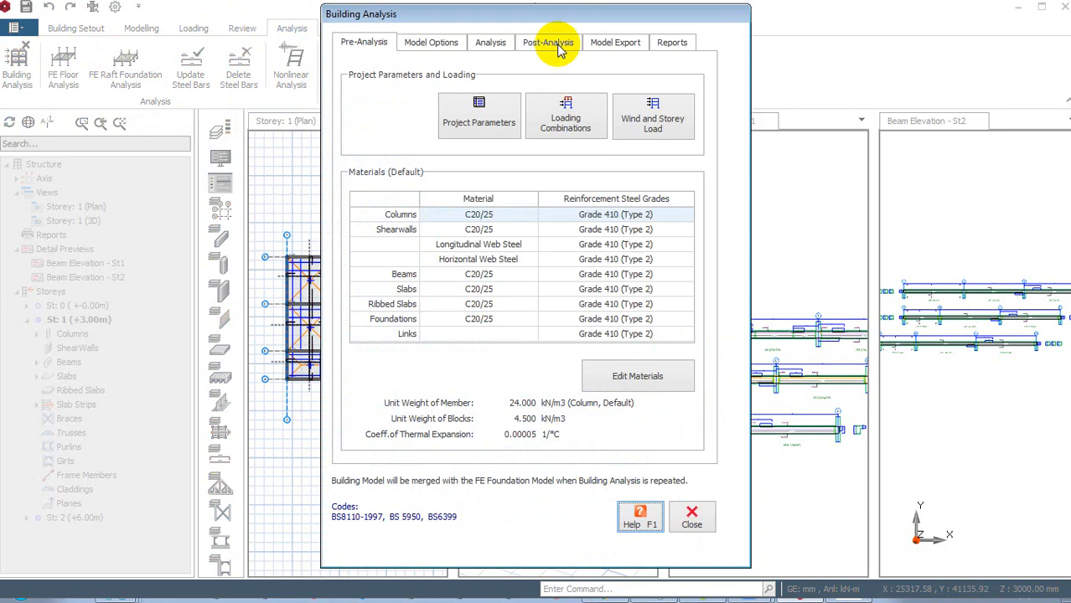
{"action": "left_click", "coordinate": [555, 44]}
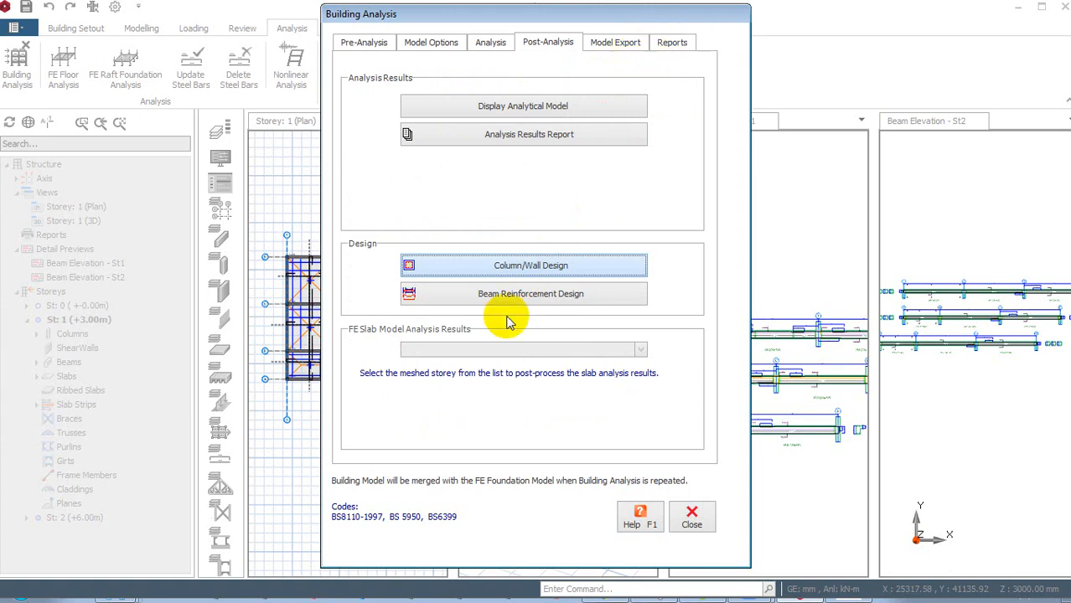
{"action": "left_click", "coordinate": [521, 276]}
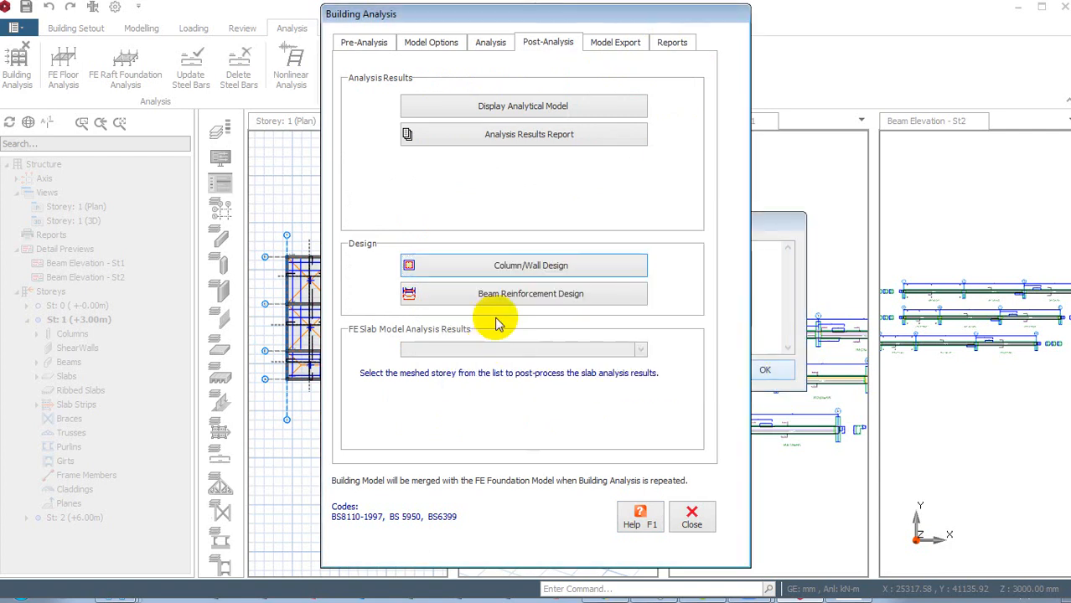
{"action": "left_click", "coordinate": [531, 267]}
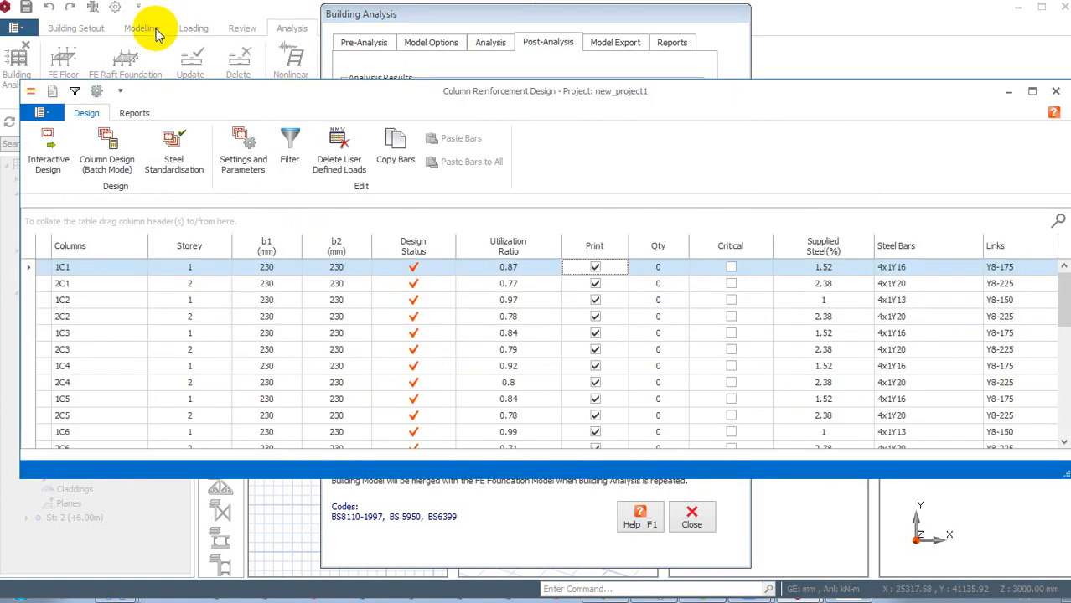
Generate the column design report without load combinations, interaction diagrams or column sections.
{"action": "left_click", "coordinate": [135, 114]}
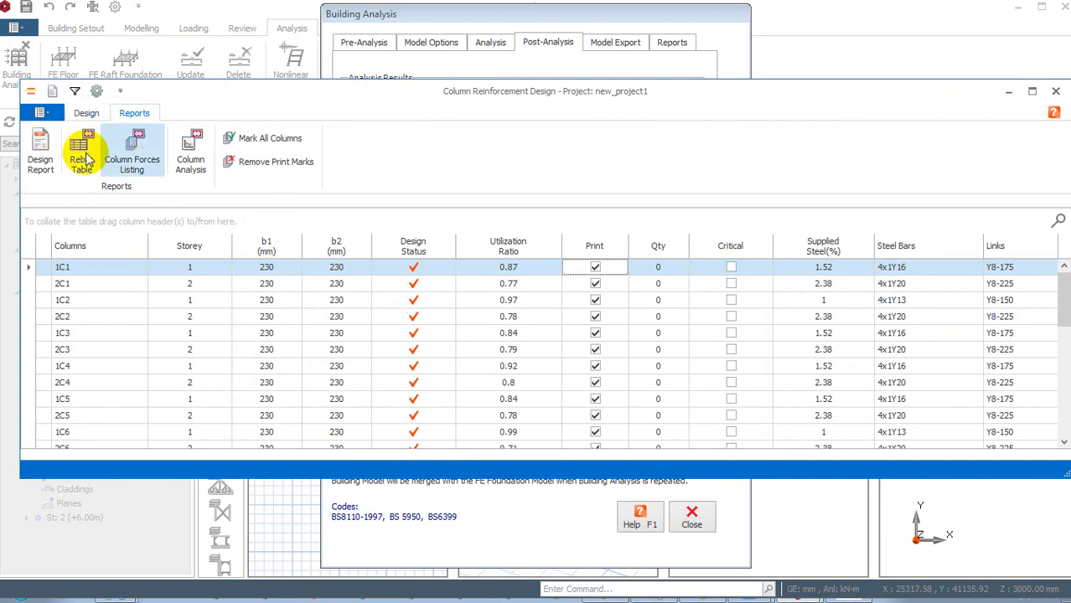
{"action": "left_click", "coordinate": [35, 172]}
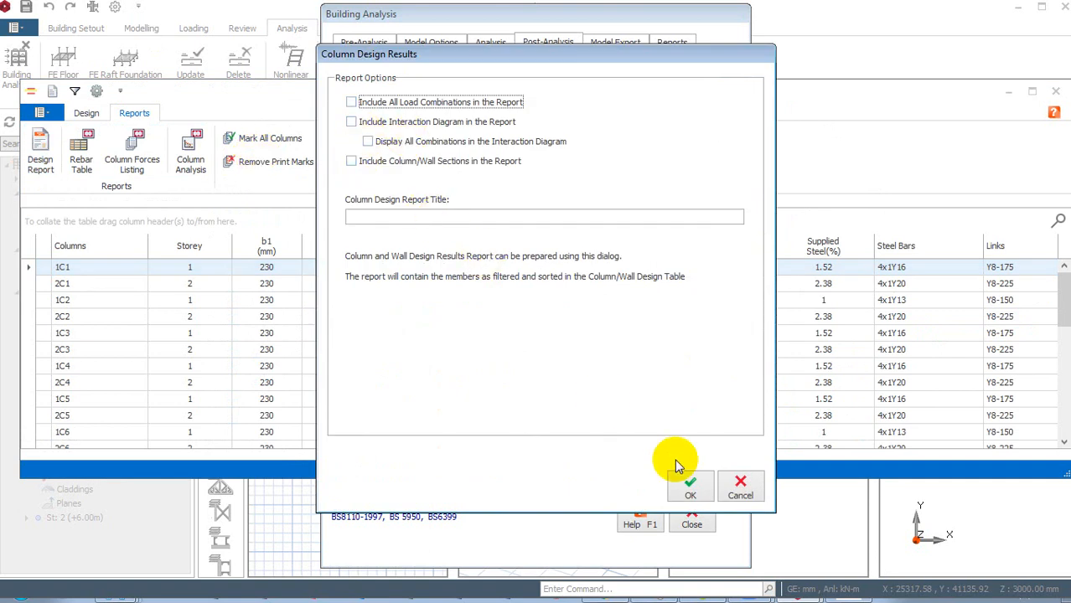
{"action": "left_click", "coordinate": [689, 486]}
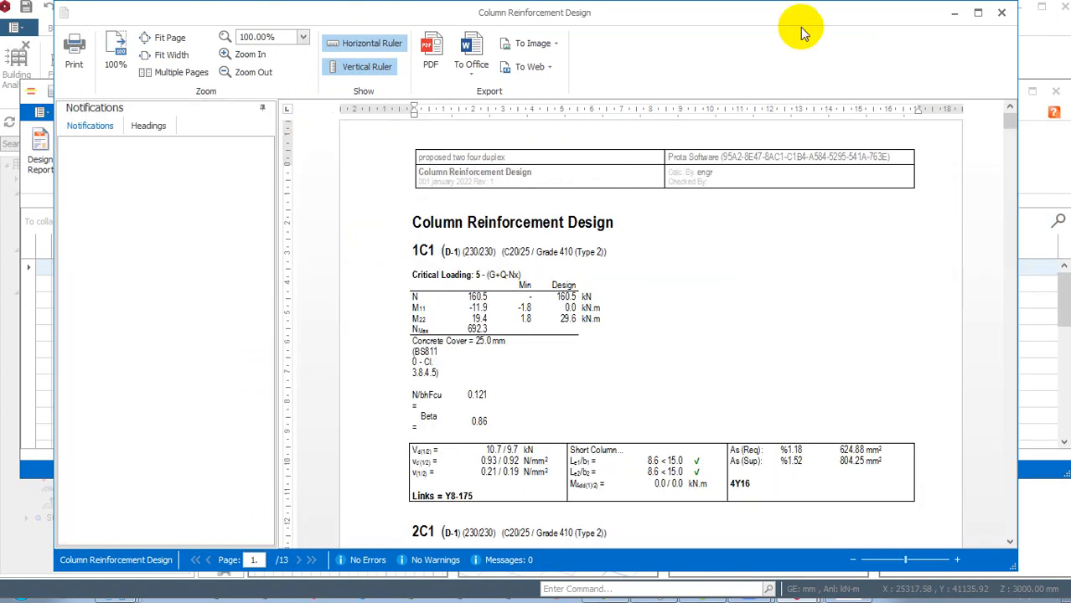
Examine the critical loading, links and steel bars of the columns in the Column Reinforcement Design report, and close it with the design table.
{"action": "left_click_drag", "start_coordinate": [804, 25], "coordinate": [818, 59]}
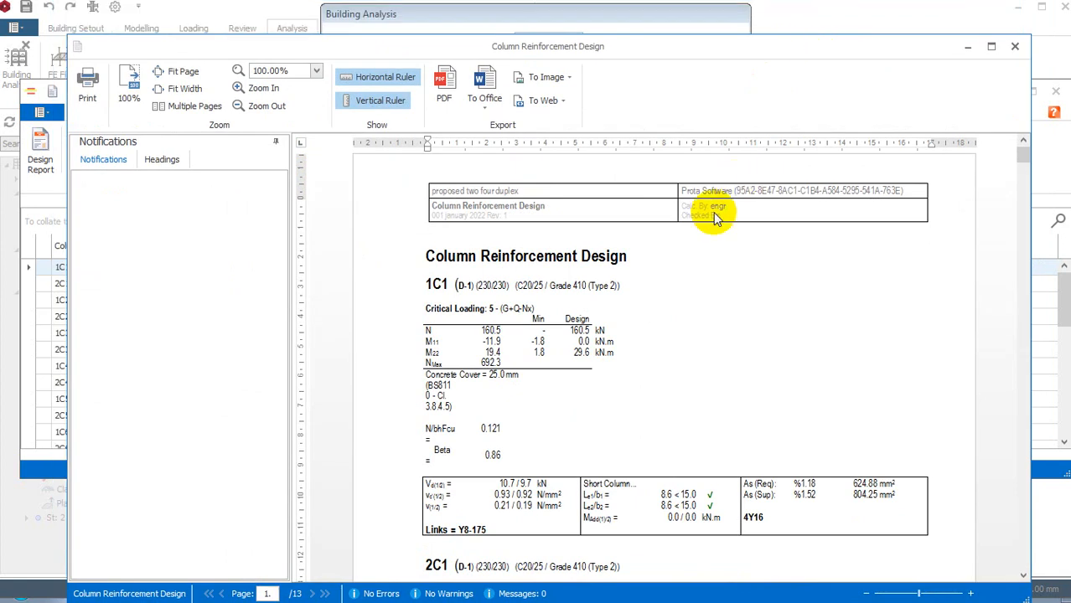
{"action": "scroll", "coordinate": [624, 322], "scroll_direction": "down", "scroll_amount": 1}
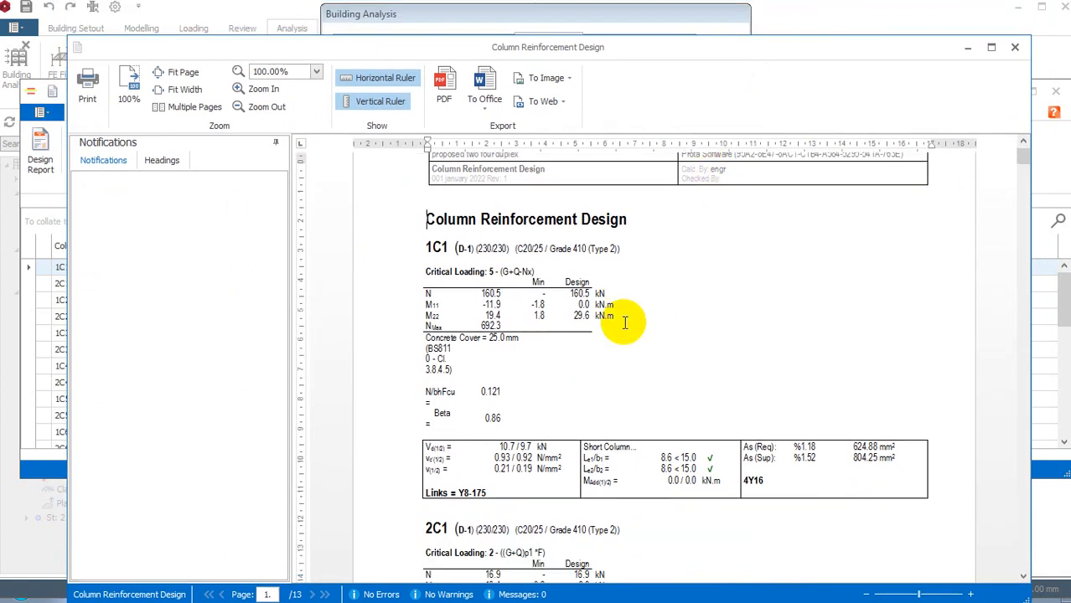
{"action": "scroll", "coordinate": [625, 323], "scroll_direction": "down", "scroll_amount": 10}
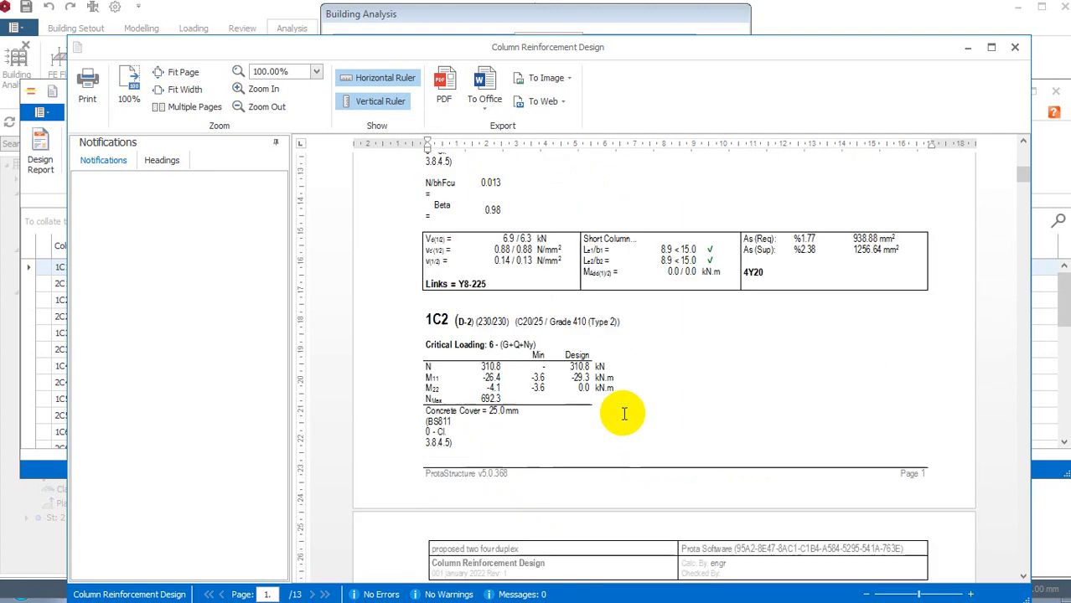
{"action": "scroll", "coordinate": [624, 413], "scroll_direction": "down", "scroll_amount": 10}
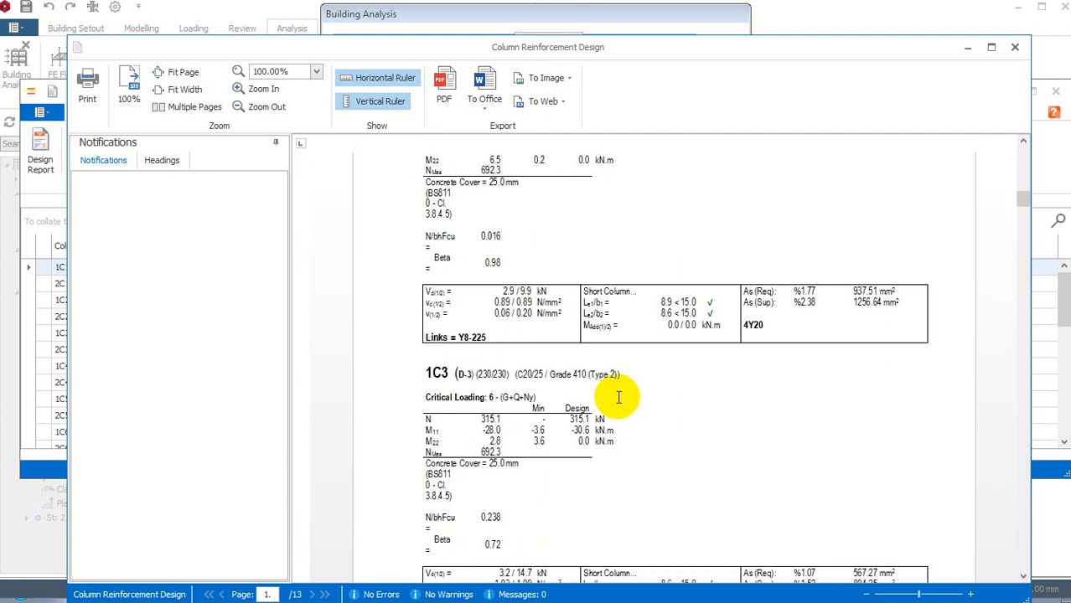
{"action": "scroll", "coordinate": [618, 398], "scroll_direction": "down", "scroll_amount": 1}
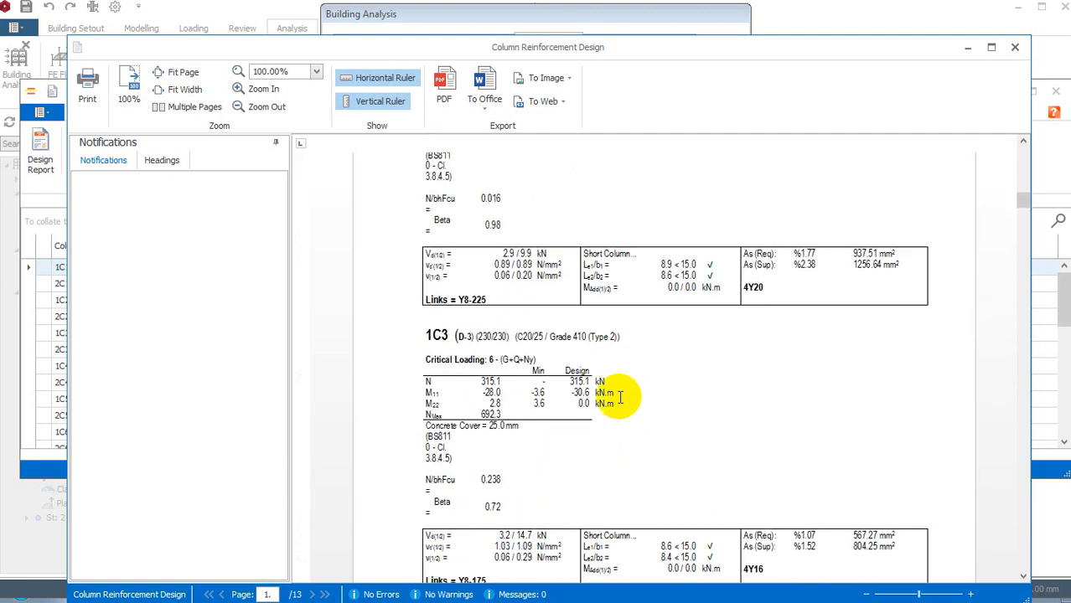
{"action": "scroll", "coordinate": [620, 398], "scroll_direction": "up", "scroll_amount": 8}
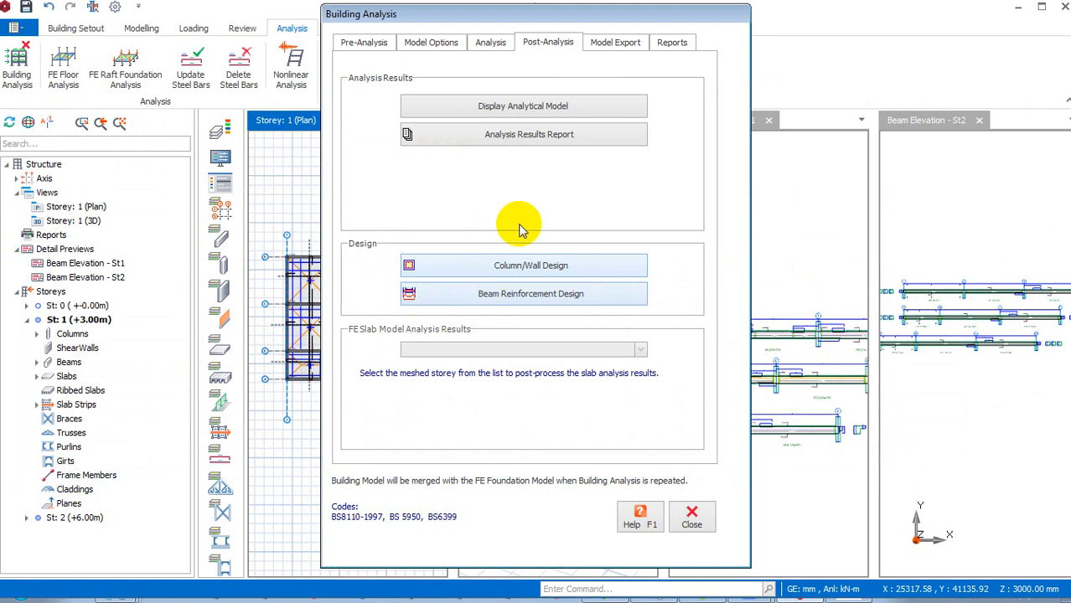
Open Beam Reinforcement Design and generate the design report with beam loads, shear force diagrams and moment diagrams.
{"action": "left_click", "coordinate": [530, 294]}
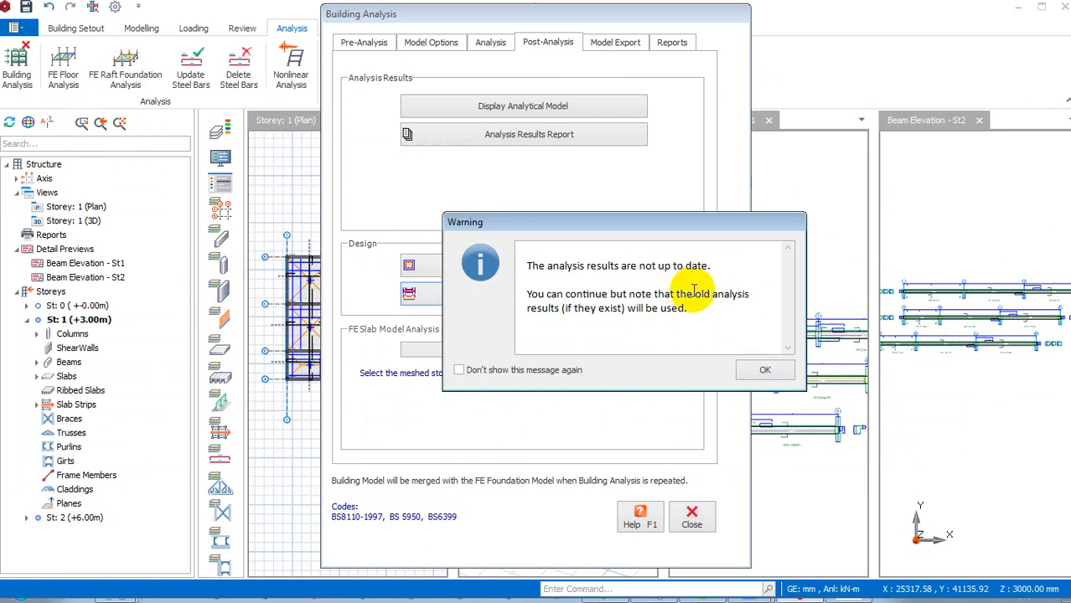
{"action": "left_click", "coordinate": [758, 371]}
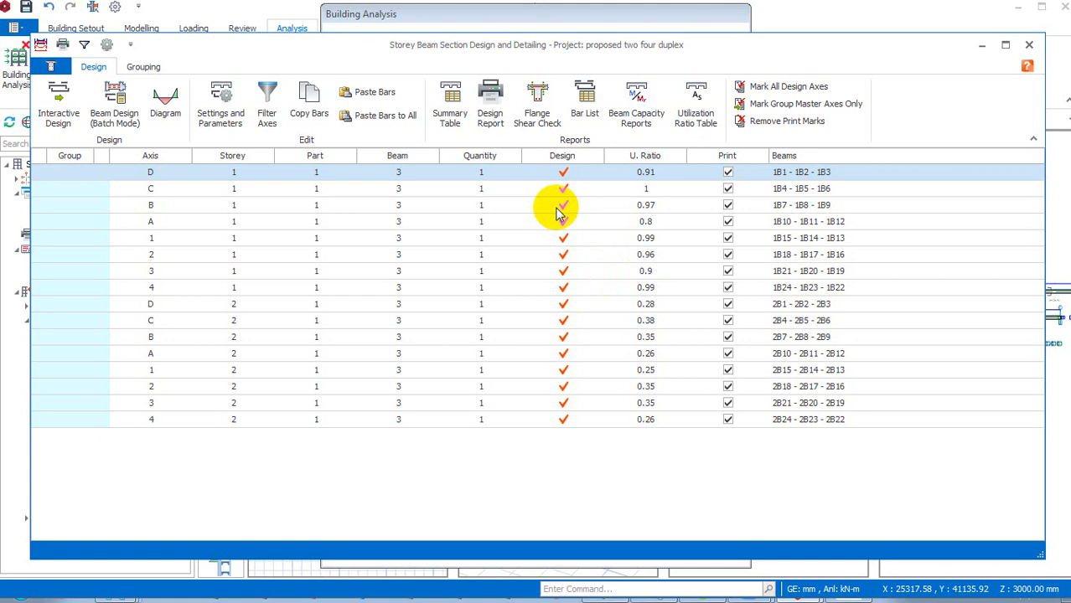
{"action": "left_click", "coordinate": [489, 103]}
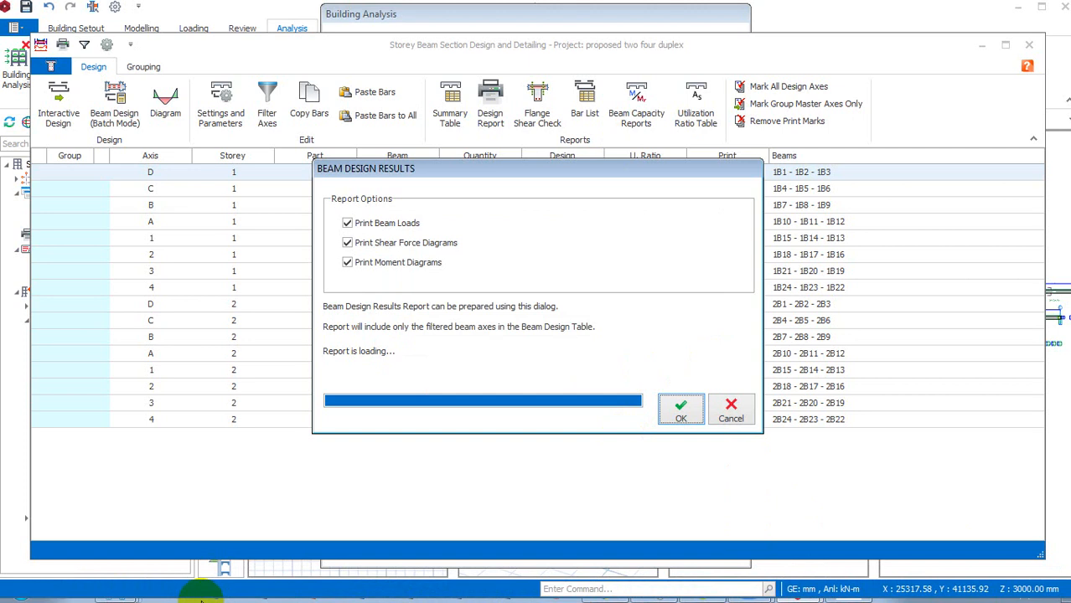
{"action": "mouse_move", "coordinate": [201, 591]}
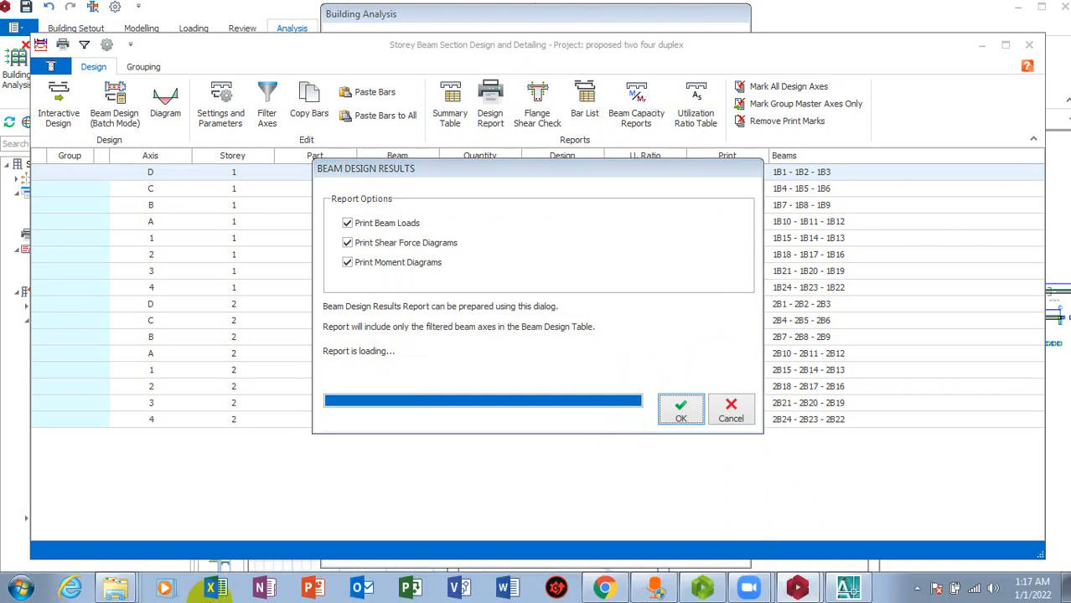
{"action": "key", "text": "super"}
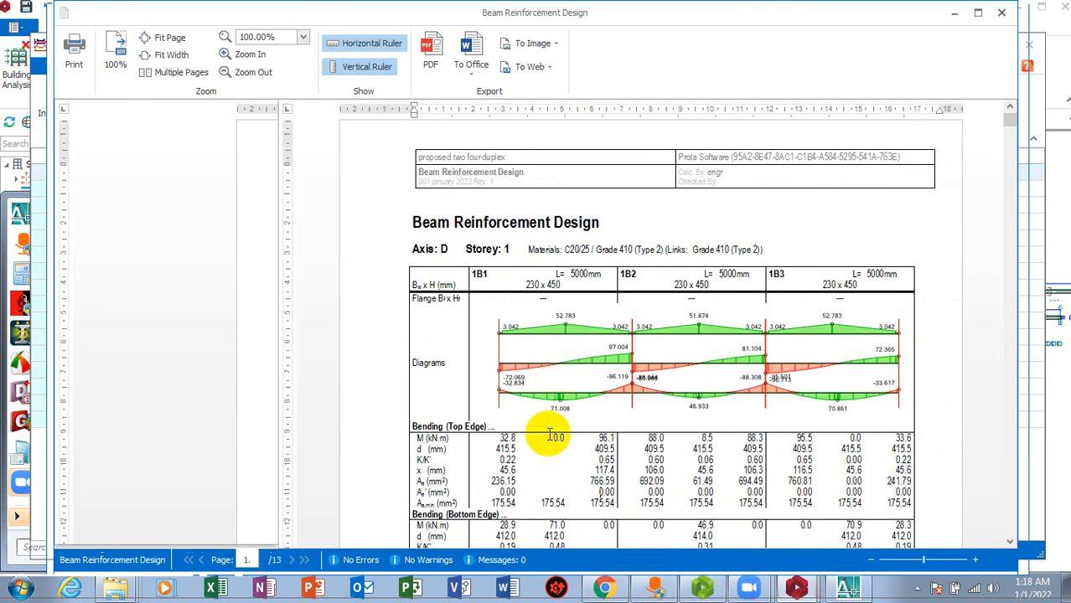
Examine the diagrams, deflection checks and steel bars of the Storey 1 beam axes in the Beam Reinforcement Design report.
{"action": "scroll", "coordinate": [564, 349], "scroll_direction": "down", "scroll_amount": 5}
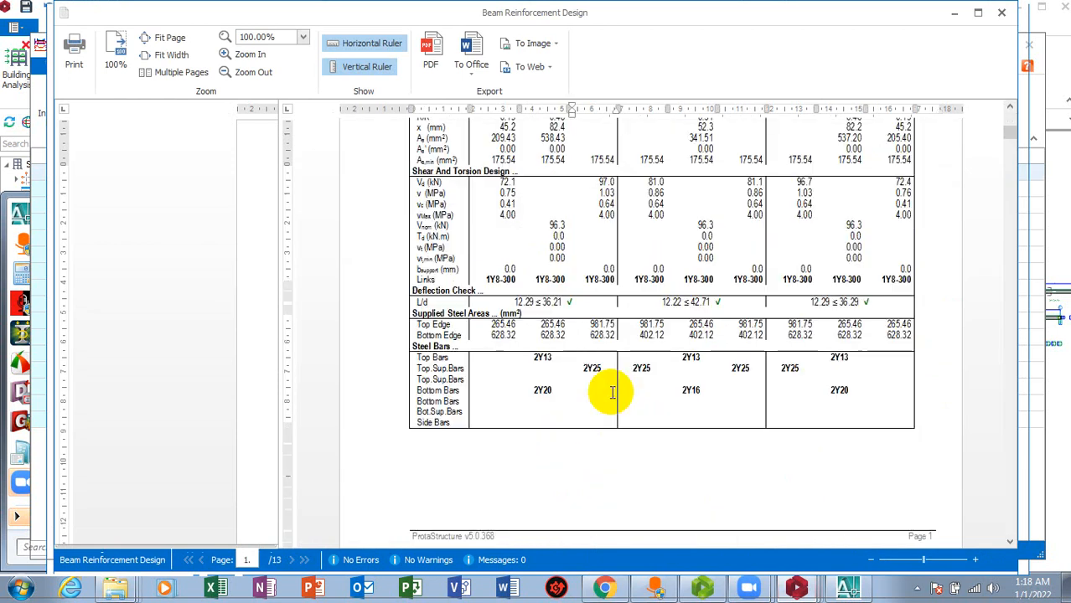
{"action": "scroll", "coordinate": [599, 415], "scroll_direction": "down", "scroll_amount": 10}
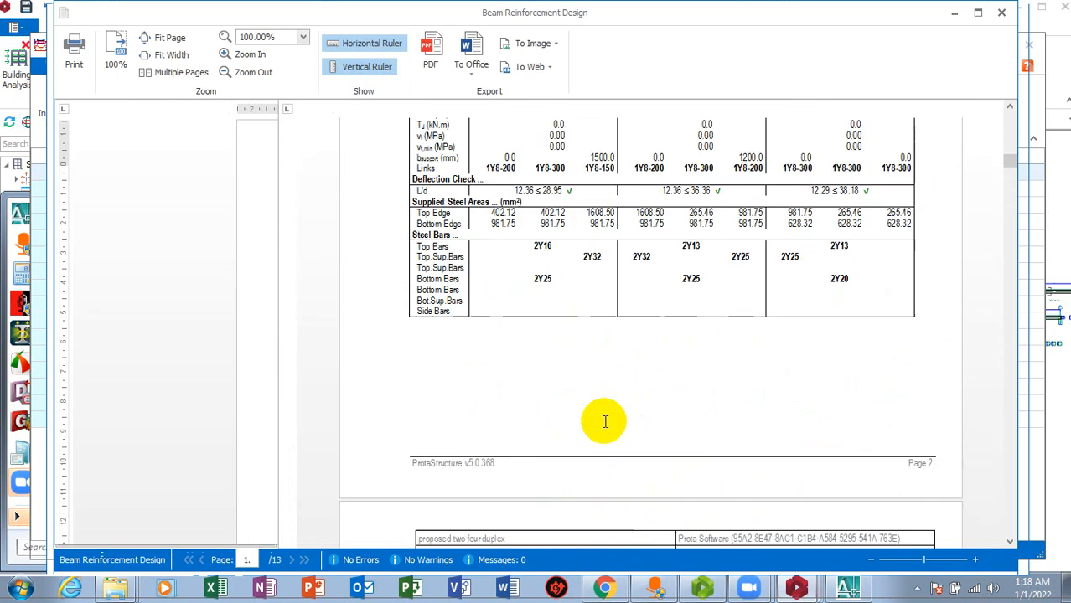
{"action": "scroll", "coordinate": [605, 421], "scroll_direction": "down", "scroll_amount": 10}
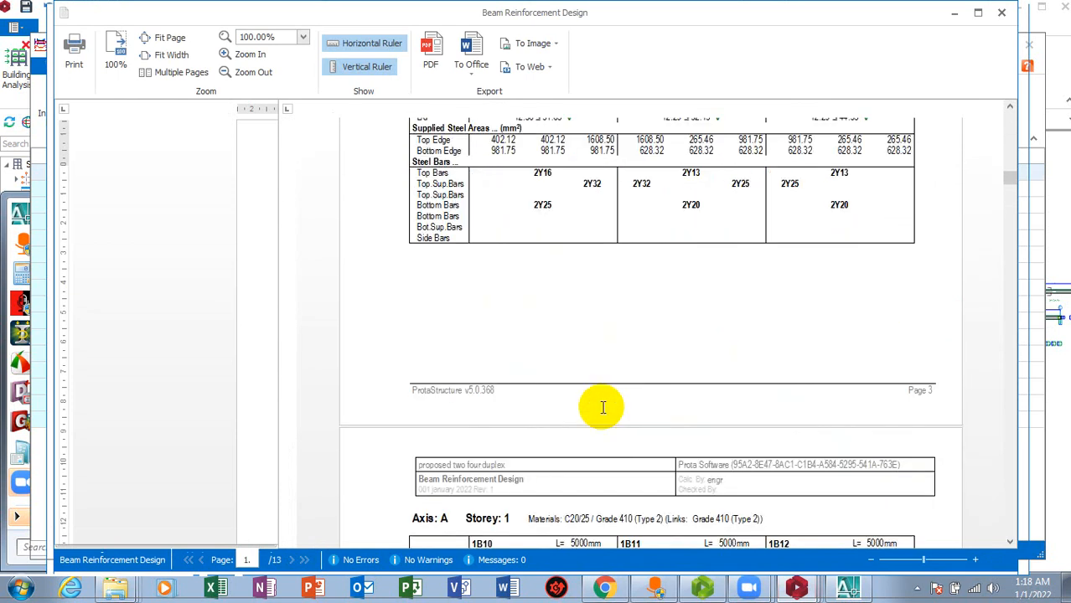
{"action": "scroll", "coordinate": [602, 408], "scroll_direction": "down", "scroll_amount": 5}
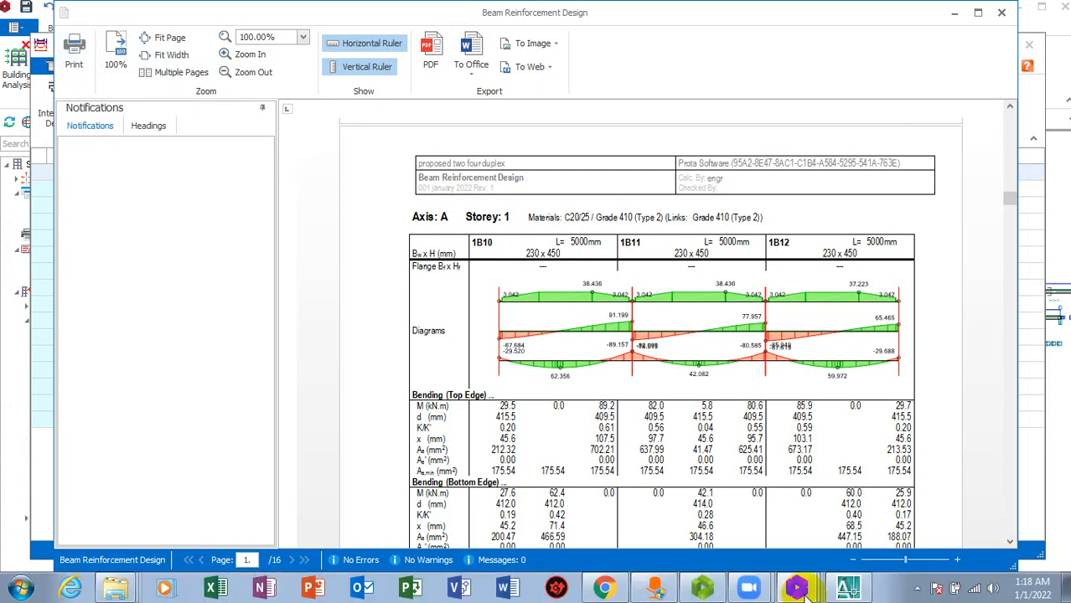
{"action": "key", "text": "super"}
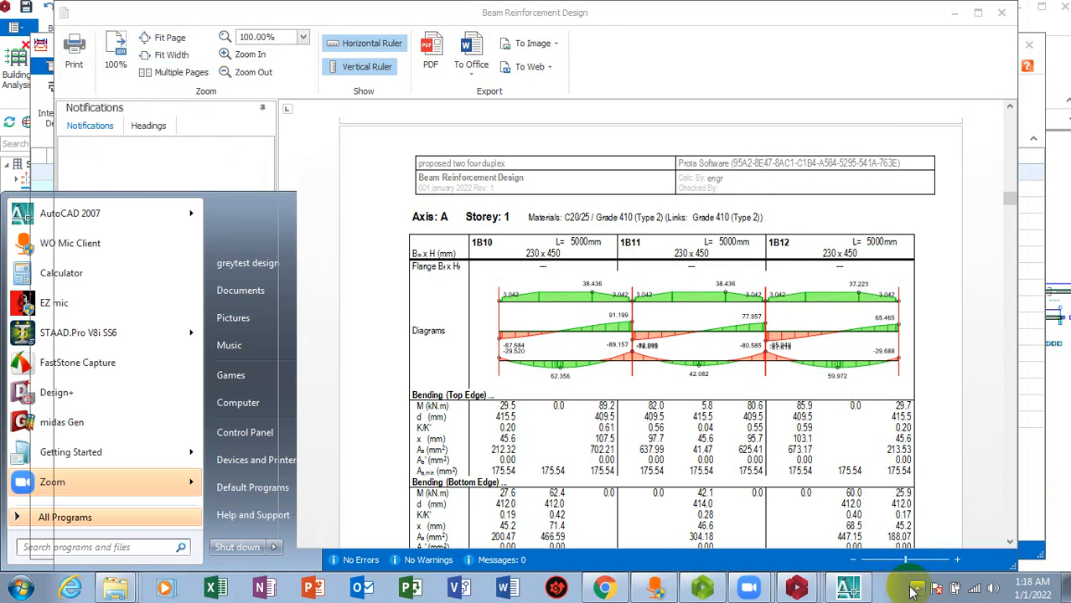
{"action": "left_click", "coordinate": [914, 591]}
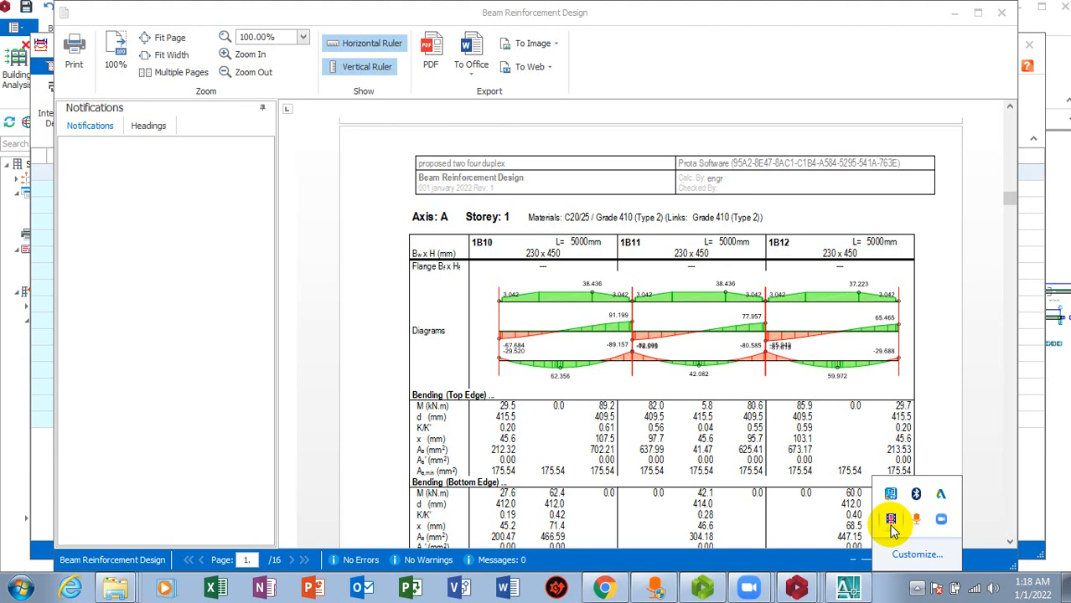
{"action": "left_click", "coordinate": [892, 529]}
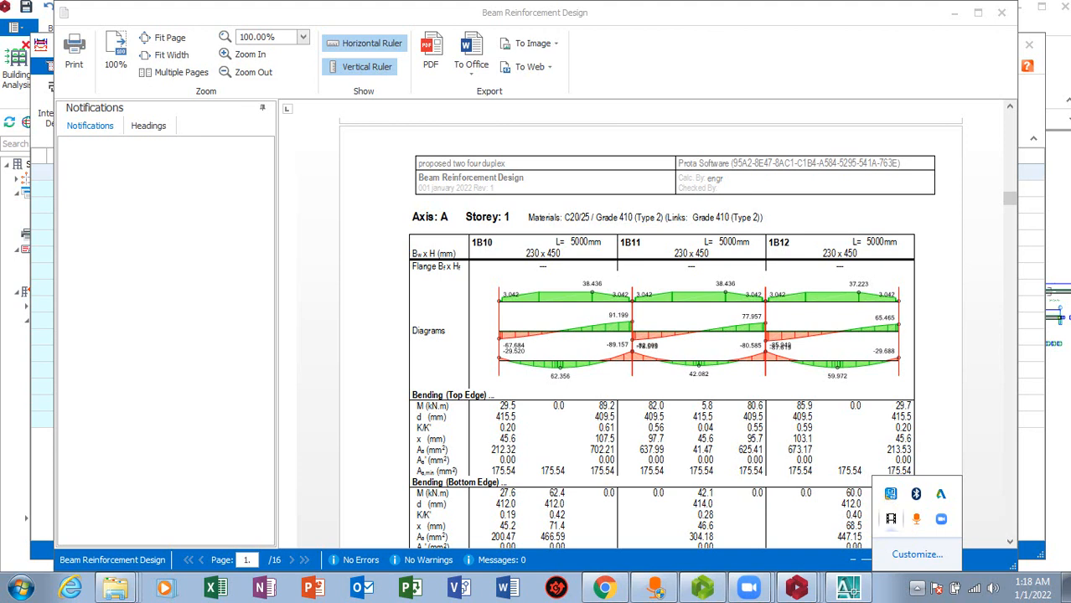